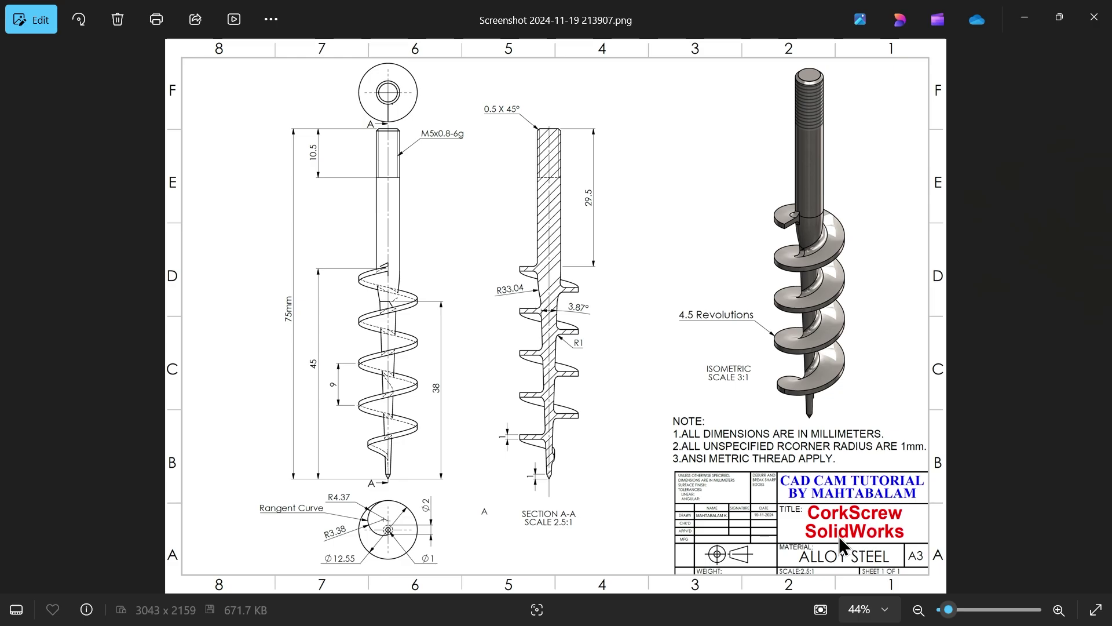
# Step: Study the reference drawing's shaft, section views, end view, notes and title block
pyautogui.scroll(1, 838, 536)
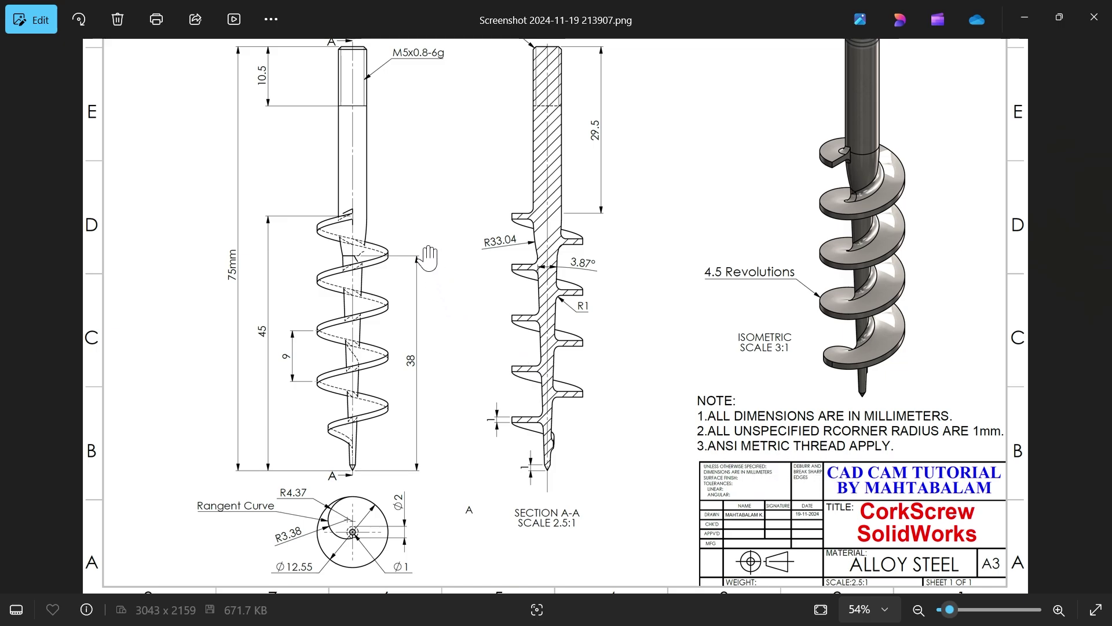
pyautogui.moveTo(429, 258)
pyautogui.mouseDown()
pyautogui.moveTo(431, 327)
pyautogui.moveTo(406, 282)
pyautogui.mouseUp()
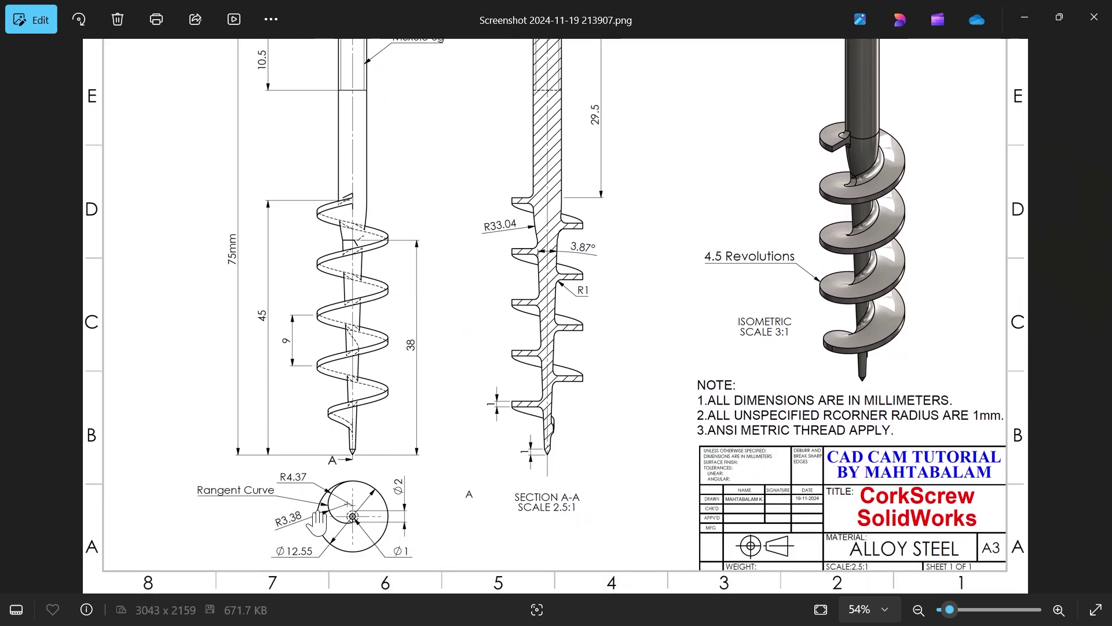
pyautogui.moveTo(553, 153); pyautogui.dragTo(551, 221)
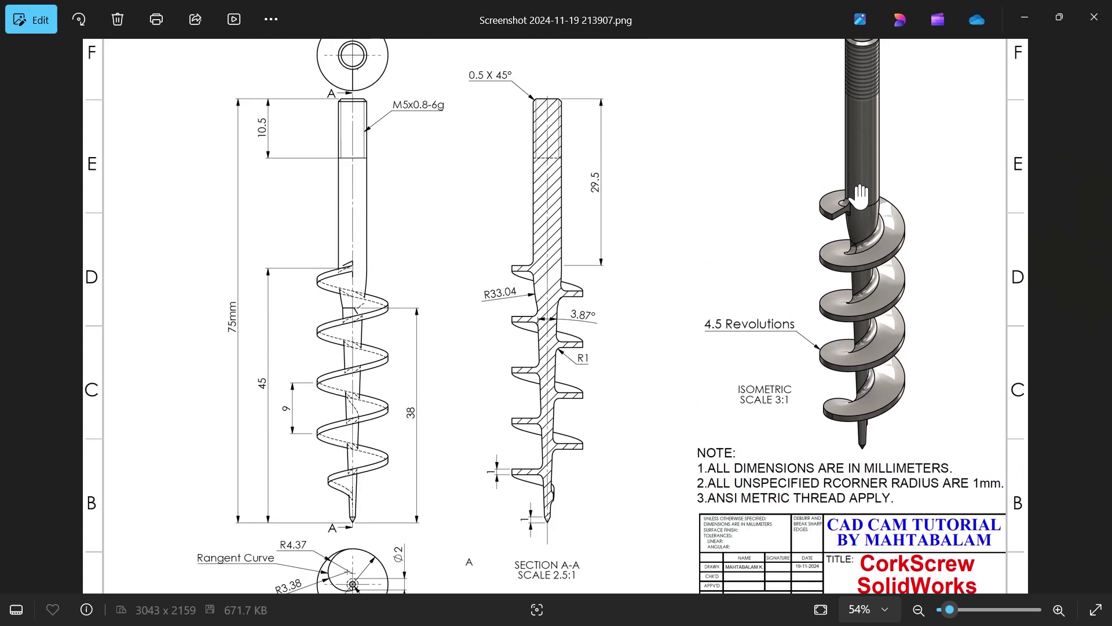
pyautogui.moveTo(846, 191)
pyautogui.mouseDown()
pyautogui.moveTo(846, 227)
pyautogui.moveTo(834, 184)
pyautogui.mouseUp()
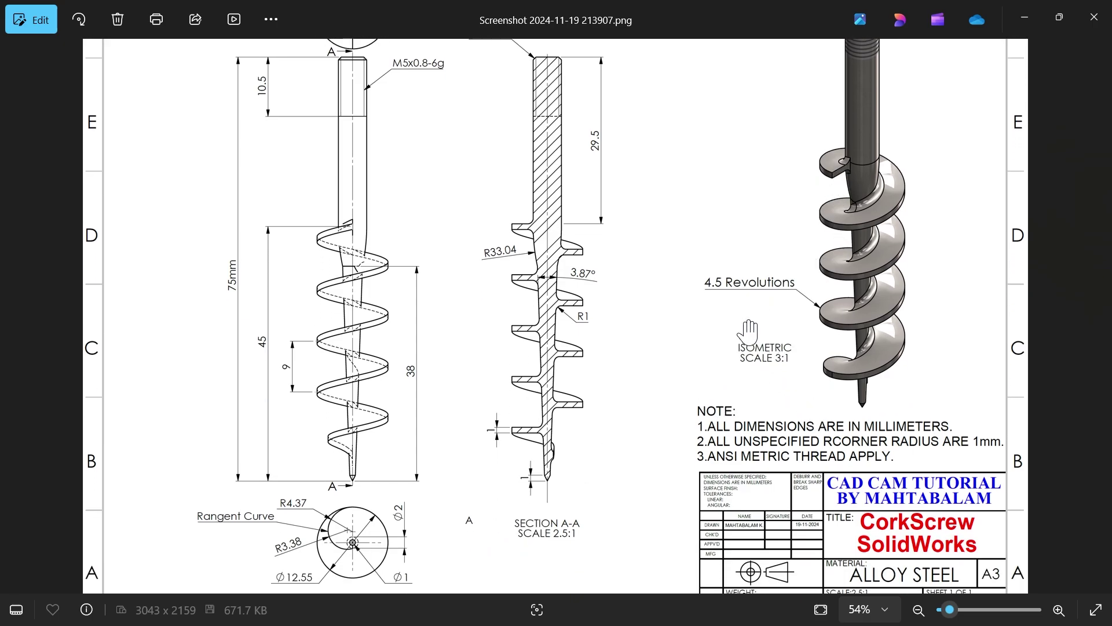
pyautogui.scroll(1, 492, 294)
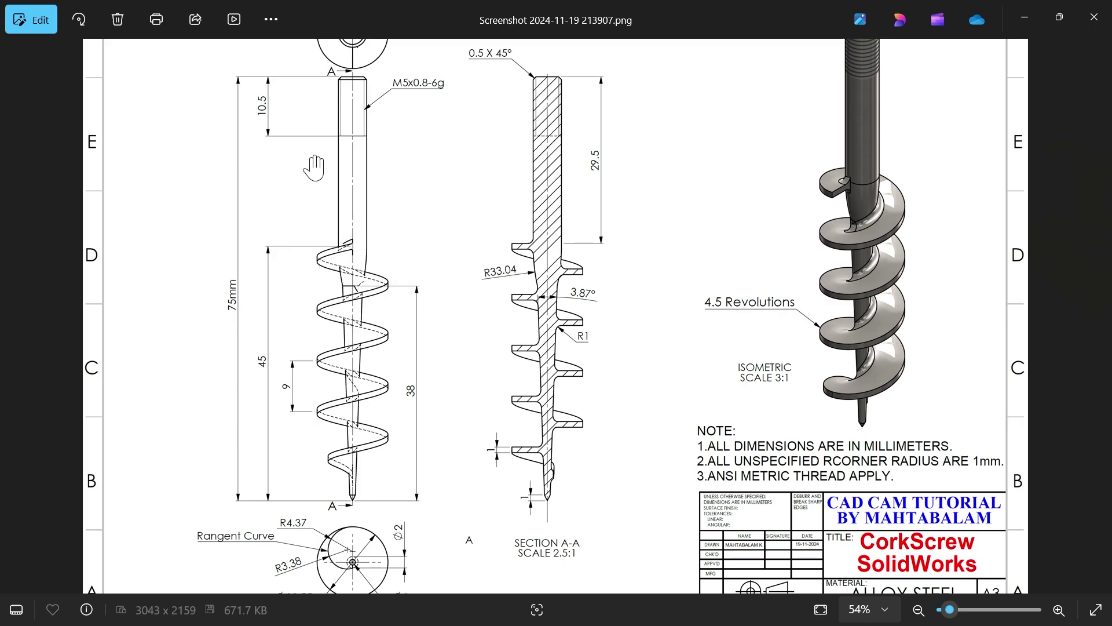
pyautogui.scroll(2, 241, 319)
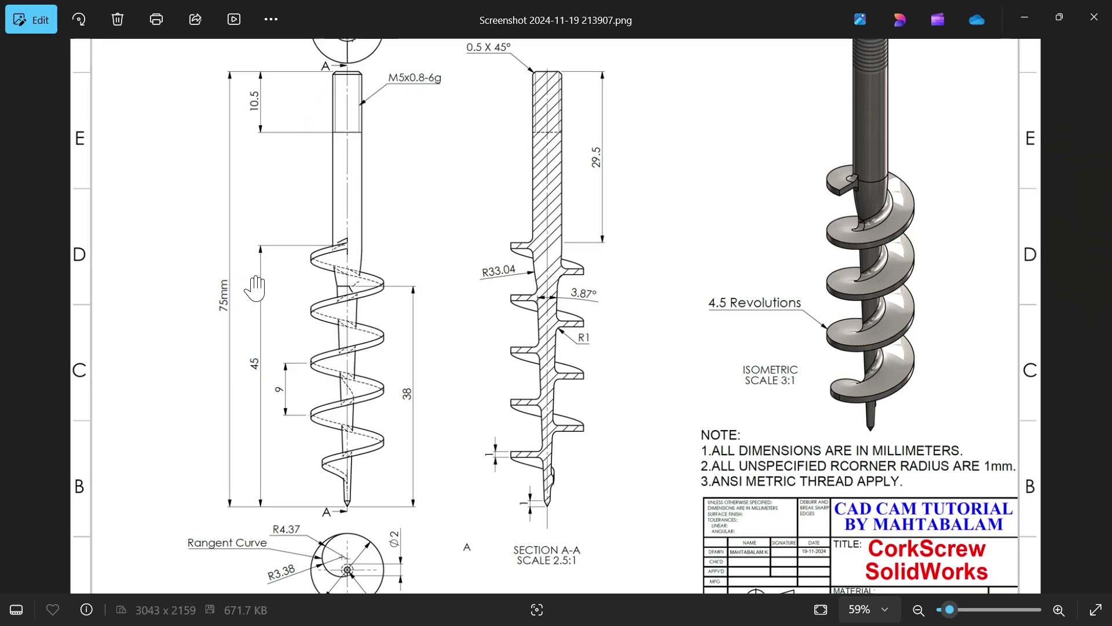
pyautogui.moveTo(302, 215); pyautogui.dragTo(295, 293)
pyautogui.scroll(1, 604, 328)
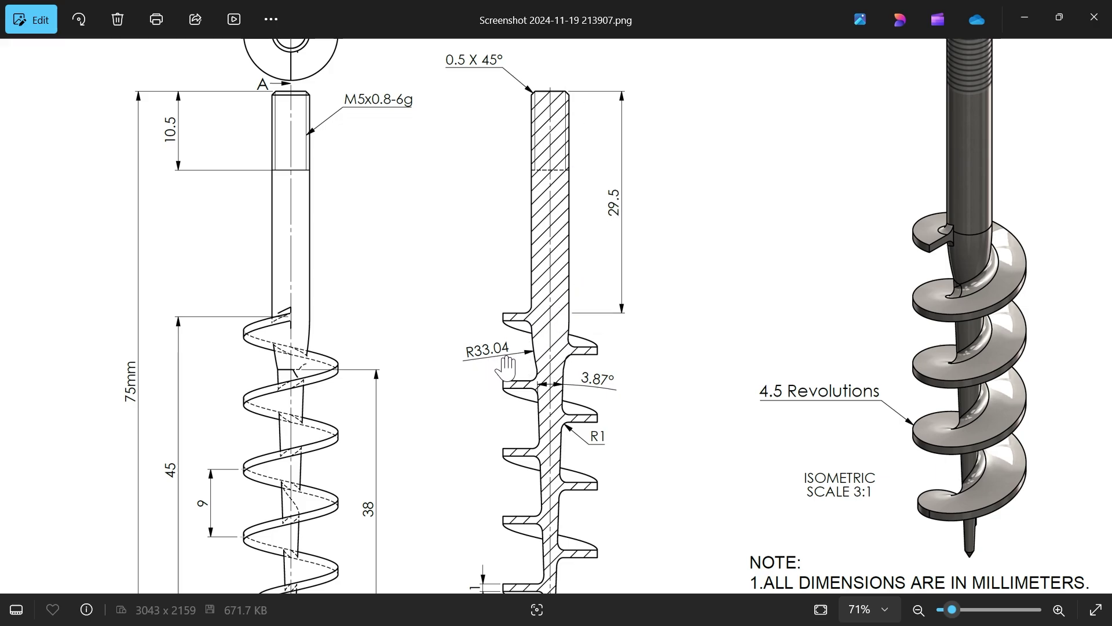
pyautogui.moveTo(524, 367); pyautogui.dragTo(552, 277)
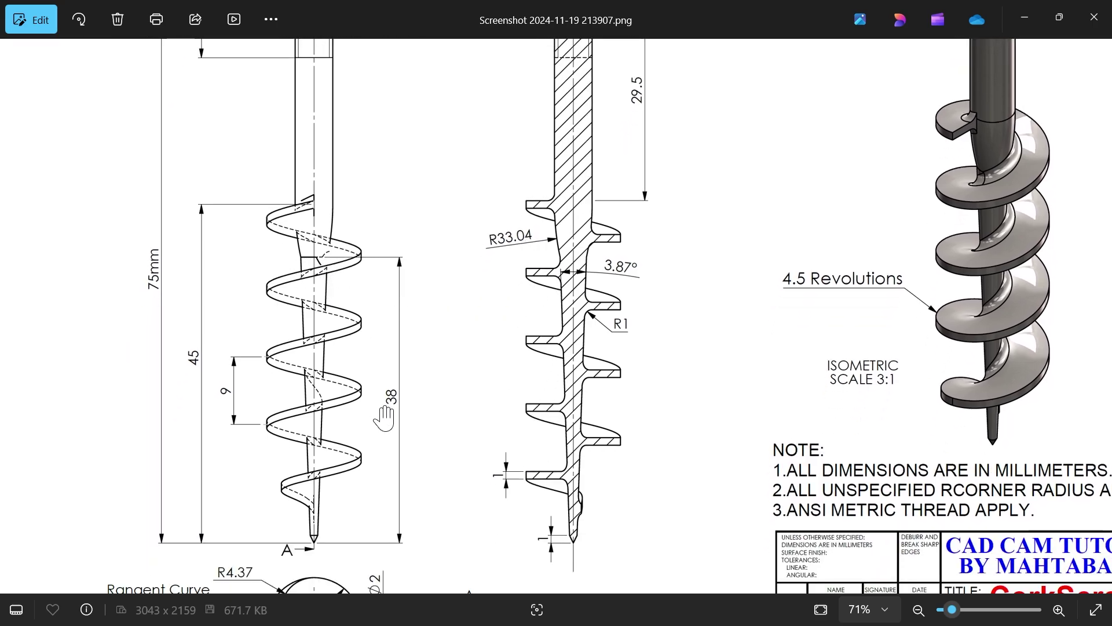
pyautogui.moveTo(330, 525); pyautogui.dragTo(366, 429)
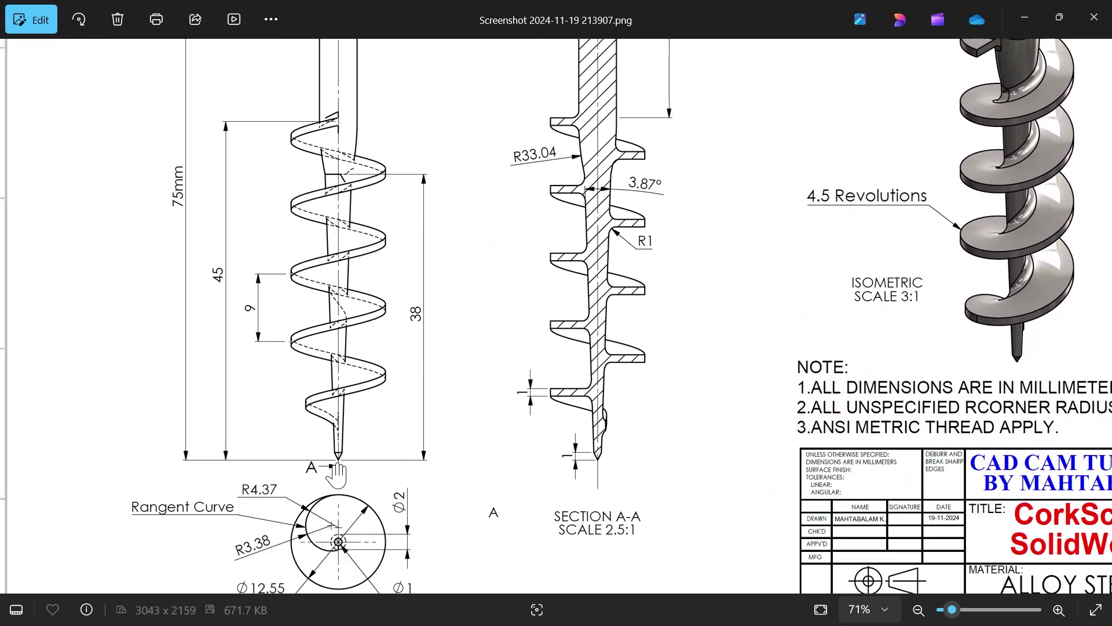
pyautogui.scroll(5, 588, 462)
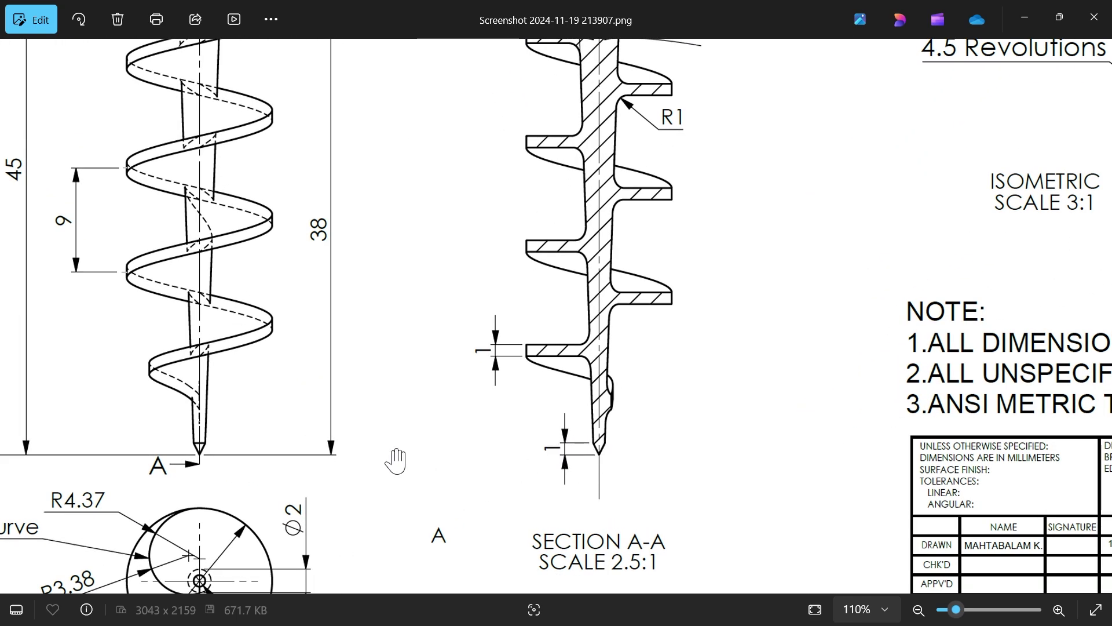
pyautogui.moveTo(393, 454); pyautogui.dragTo(541, 216)
pyautogui.scroll(7, 457, 361)
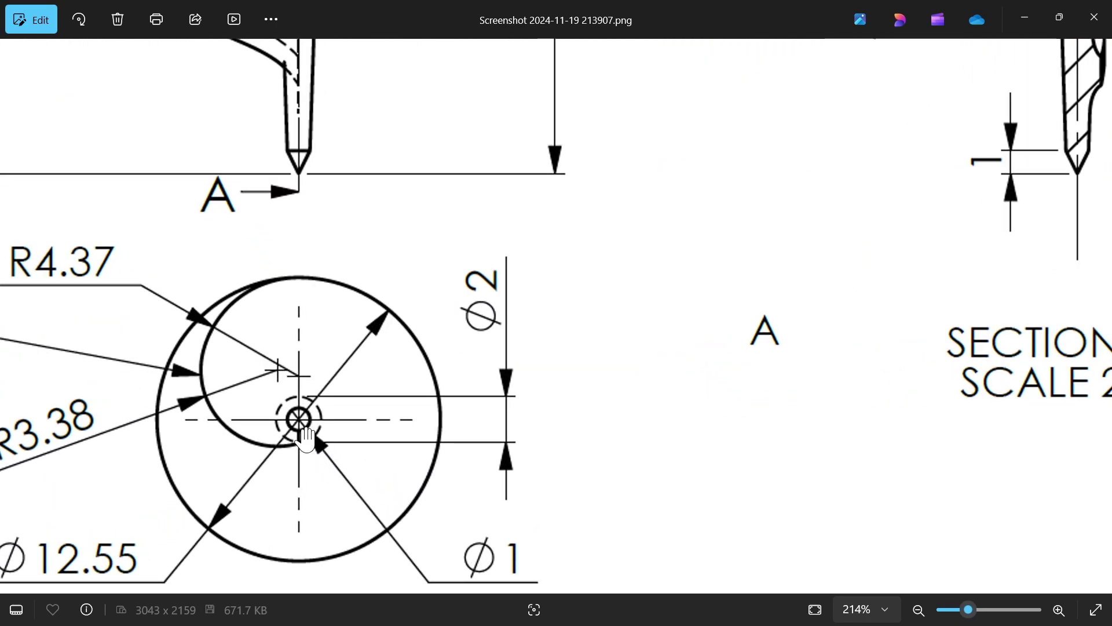
pyautogui.scroll(-7, 446, 492)
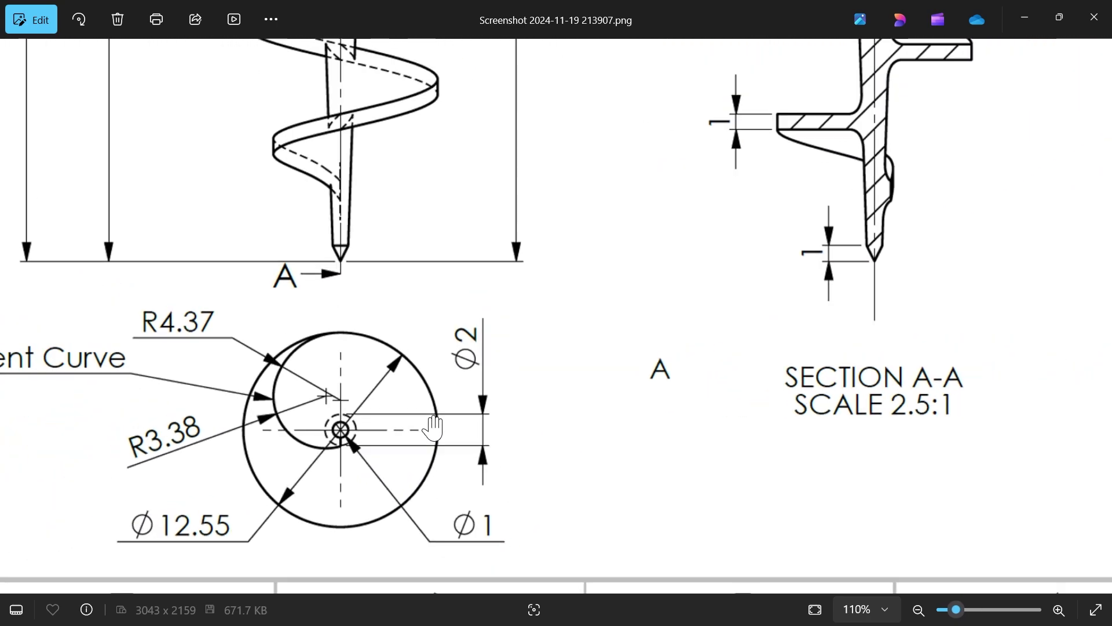
pyautogui.moveTo(426, 203); pyautogui.dragTo(437, 440)
pyautogui.moveTo(709, 252); pyautogui.dragTo(684, 368)
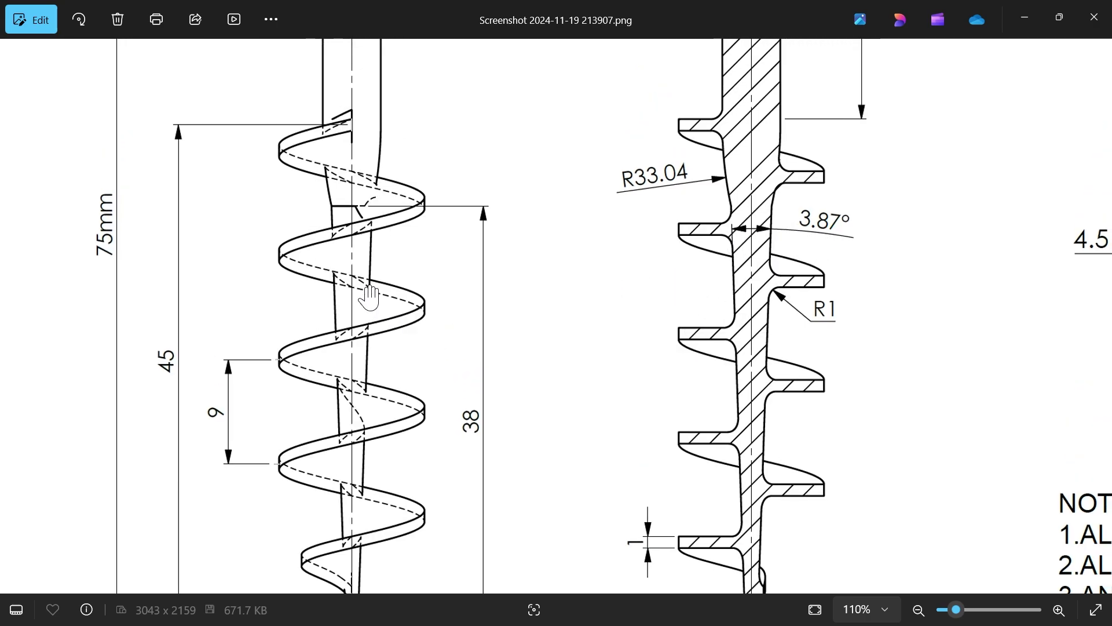
pyautogui.scroll(-5, 360, 336)
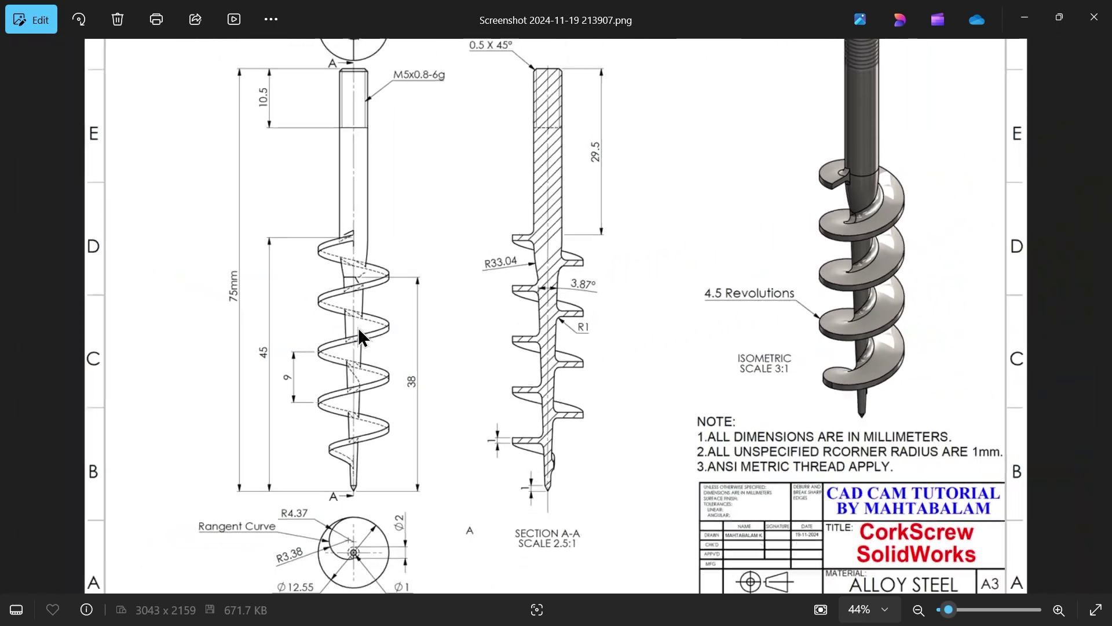
pyautogui.scroll(5, 373, 167)
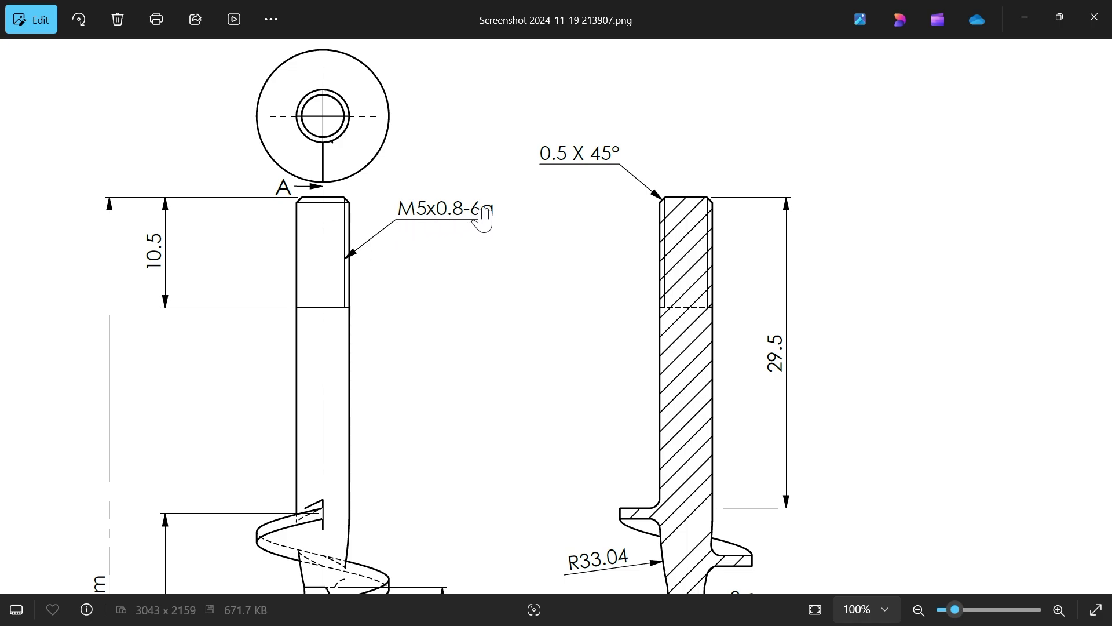
# Step: Return to SOLIDWORKS and start a sketch on the Front Plane
pyautogui.click(1025, 18)
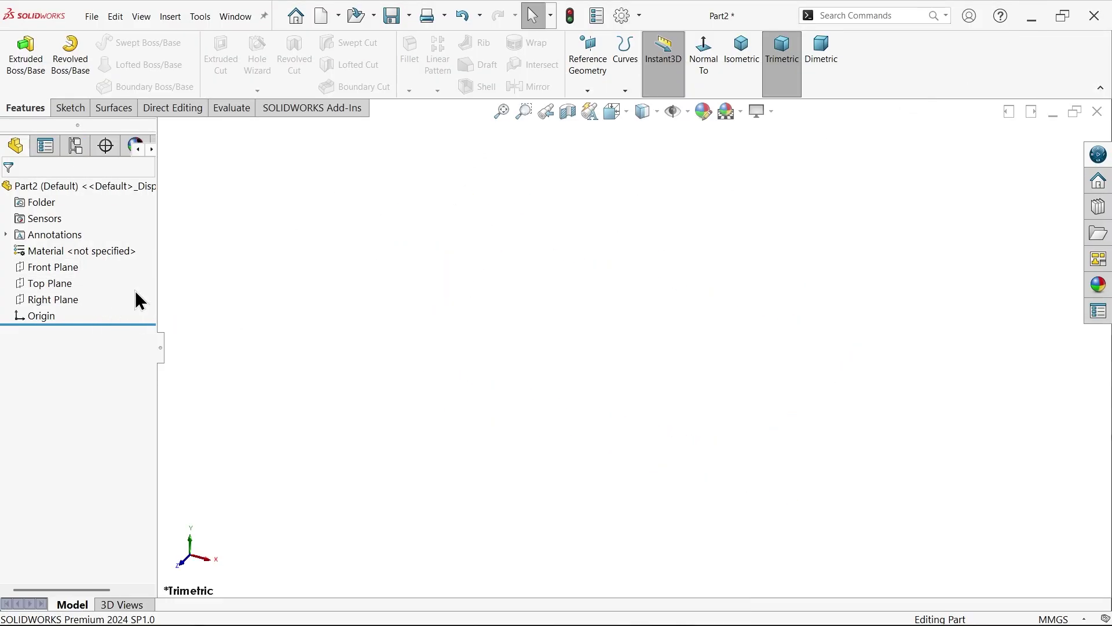
pyautogui.click(60, 268)
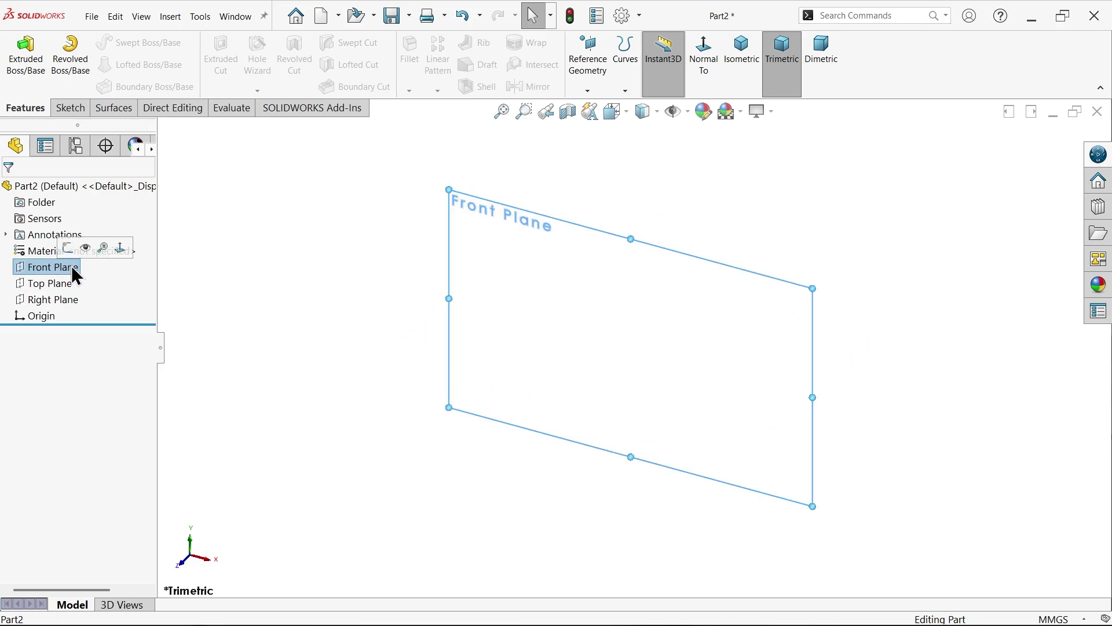
pyautogui.click(68, 248)
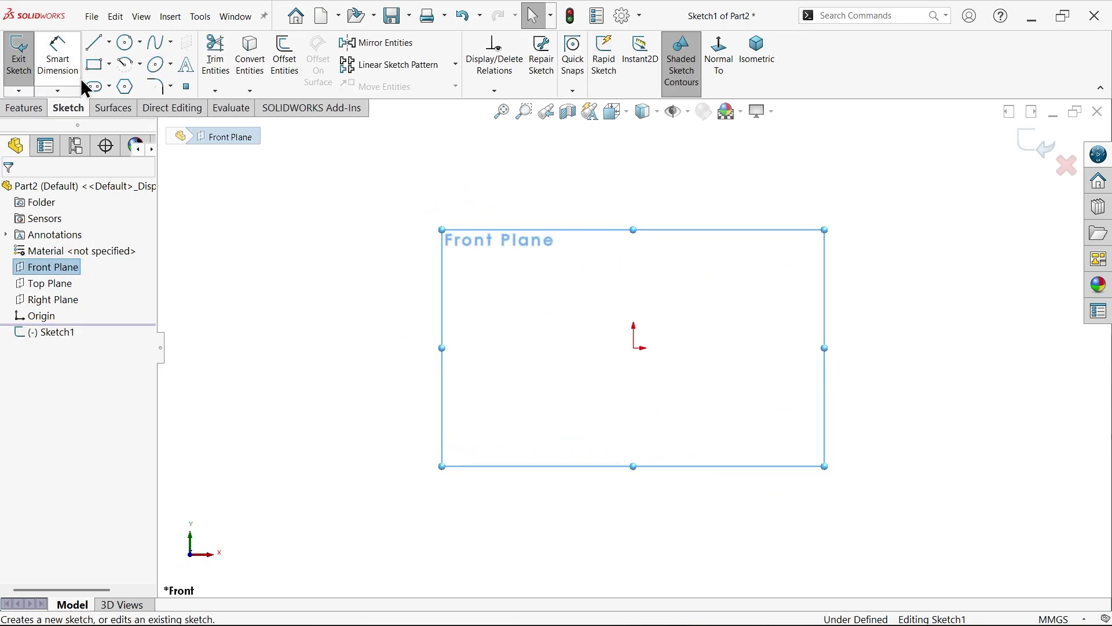
# Step: Draw a short horizontal line left of the origin and a long vertical line below it
pyautogui.click(99, 43)
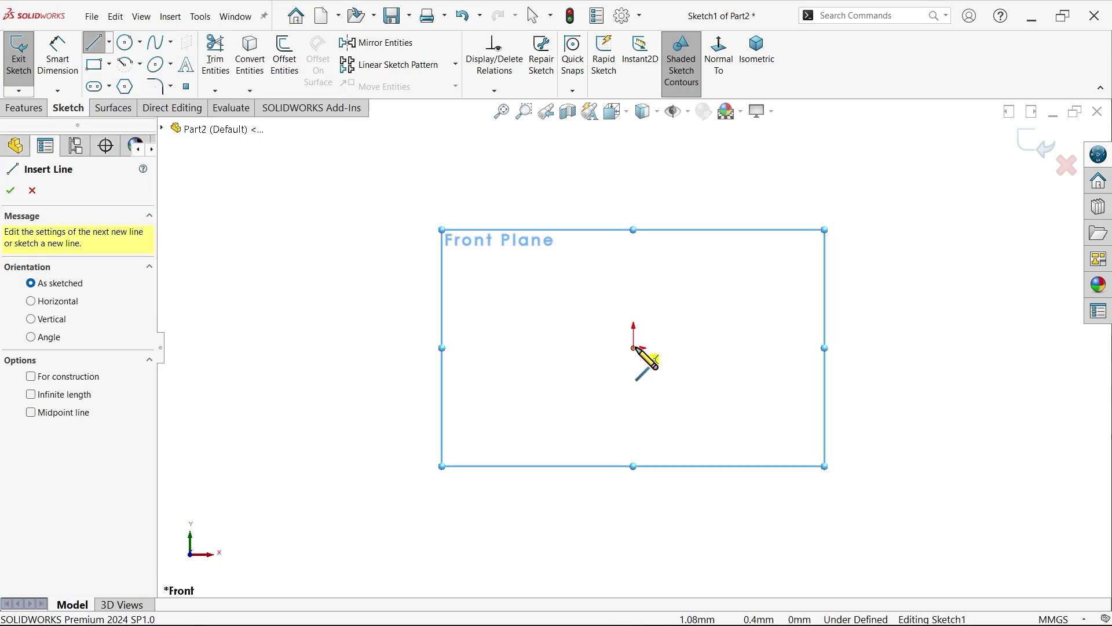
pyautogui.click(633, 347)
pyautogui.click(604, 348)
pyautogui.click(603, 477)
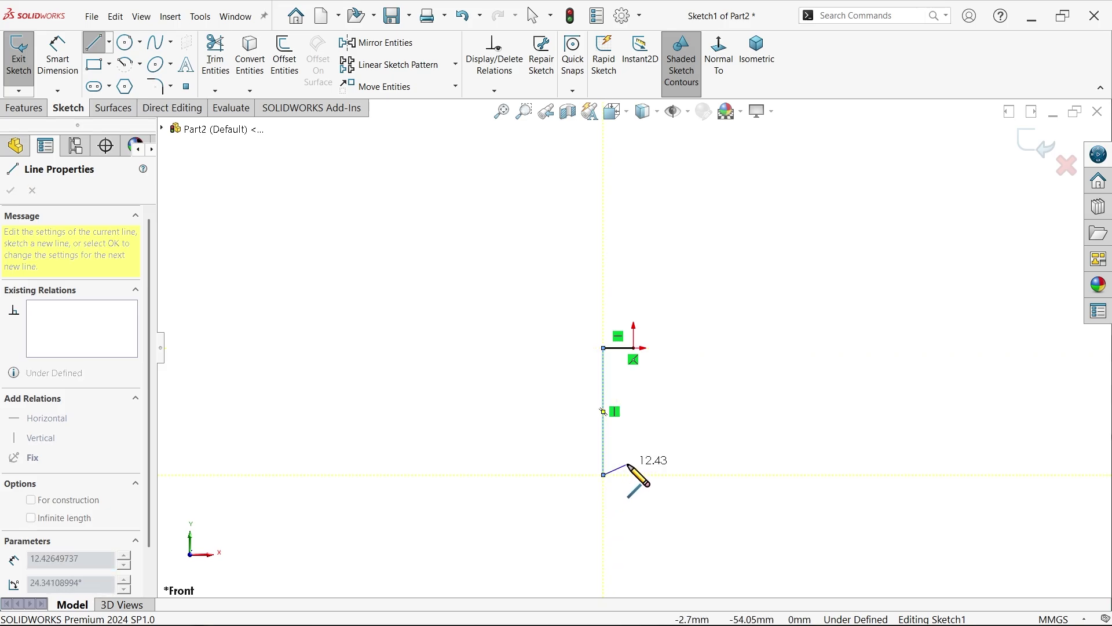
pyautogui.keyDown('ctrl'); pyautogui.moveTo(591, 591); pyautogui.dragTo(614, 392, button='middle'); pyautogui.keyUp('ctrl')
pyautogui.scroll(-2, 640, 344)
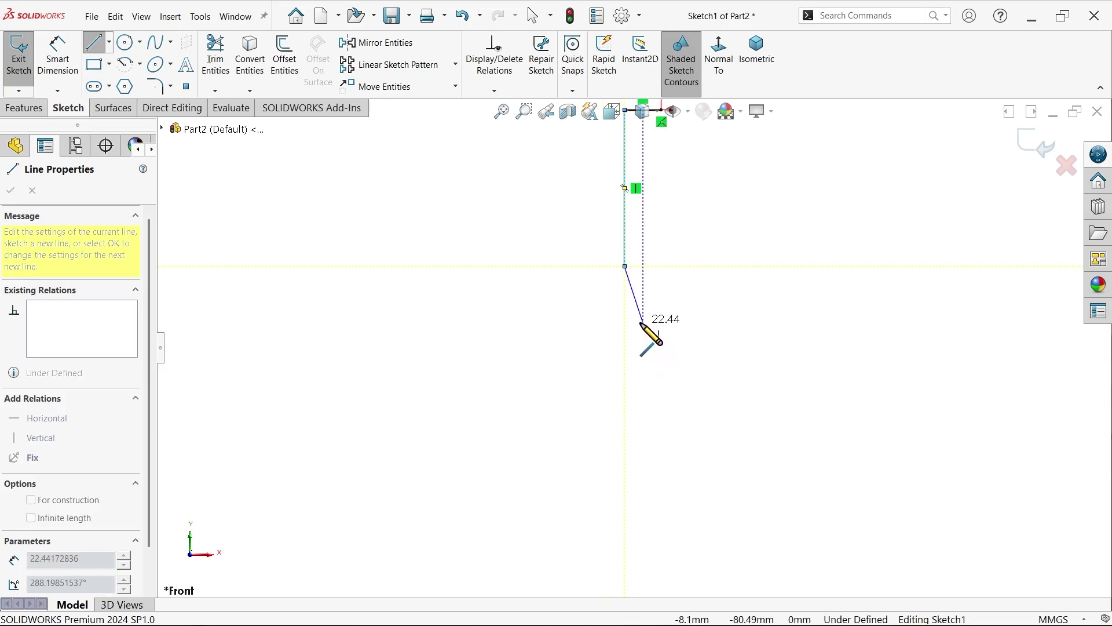
pyautogui.rightClick(641, 324)
pyautogui.click(670, 335)
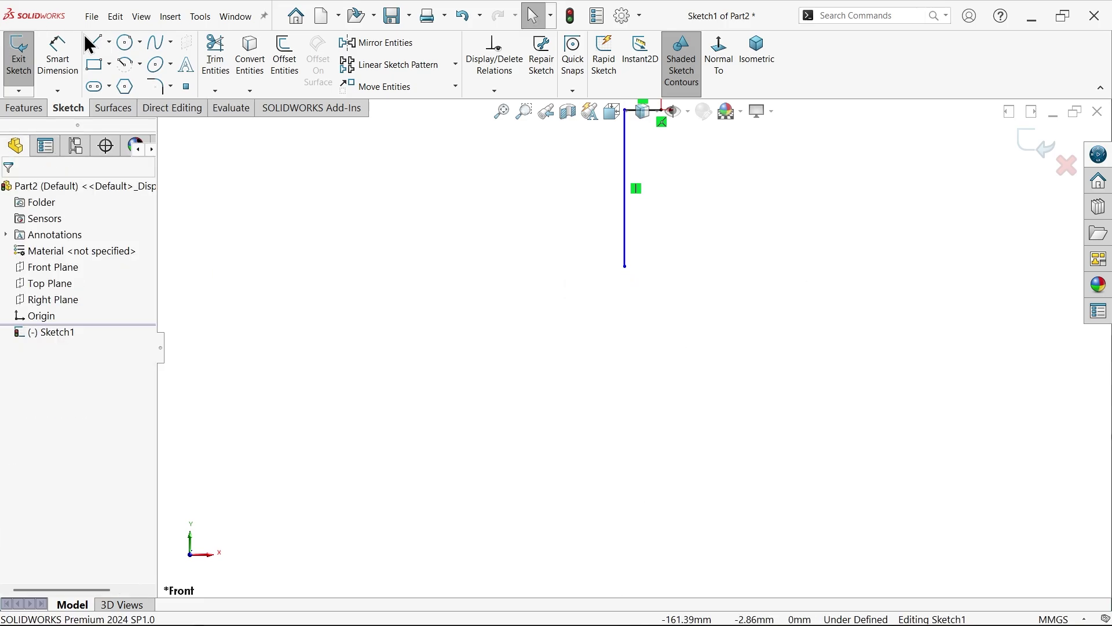
# Step: Draw a vertical centerline down from the origin plus a slanted construction line
pyautogui.click(109, 41)
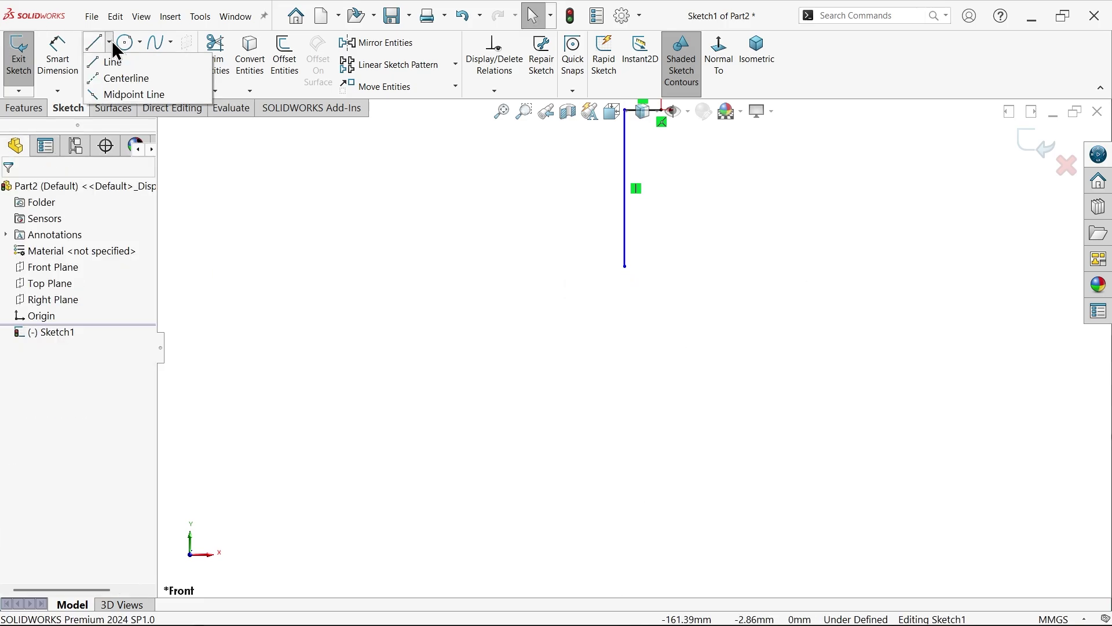
pyautogui.click(119, 79)
pyautogui.scroll(3, 634, 348)
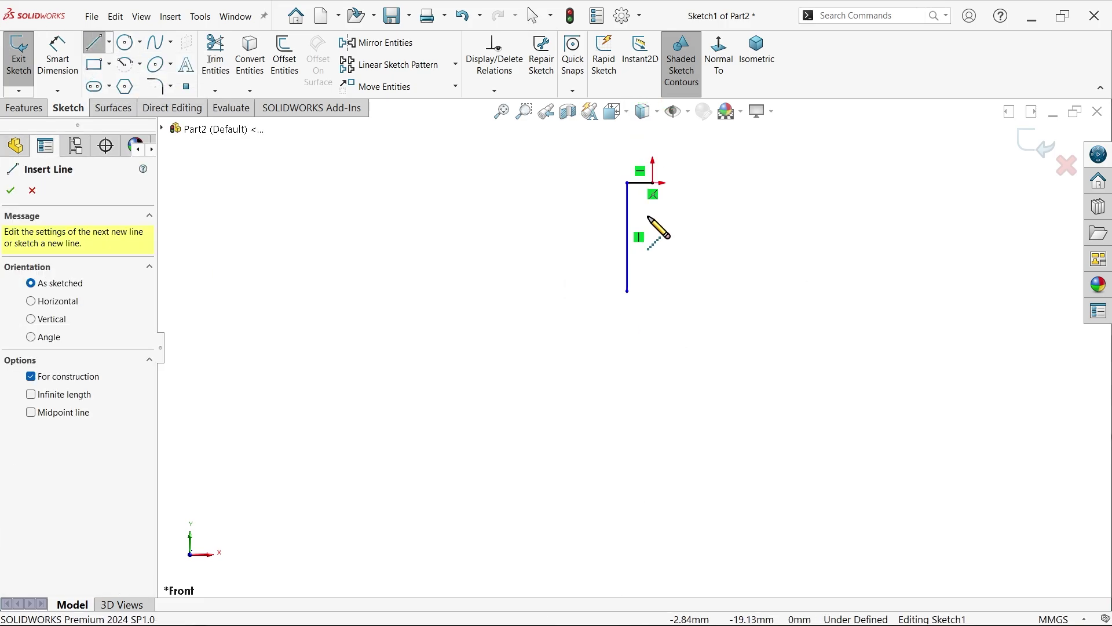
pyautogui.click(653, 183)
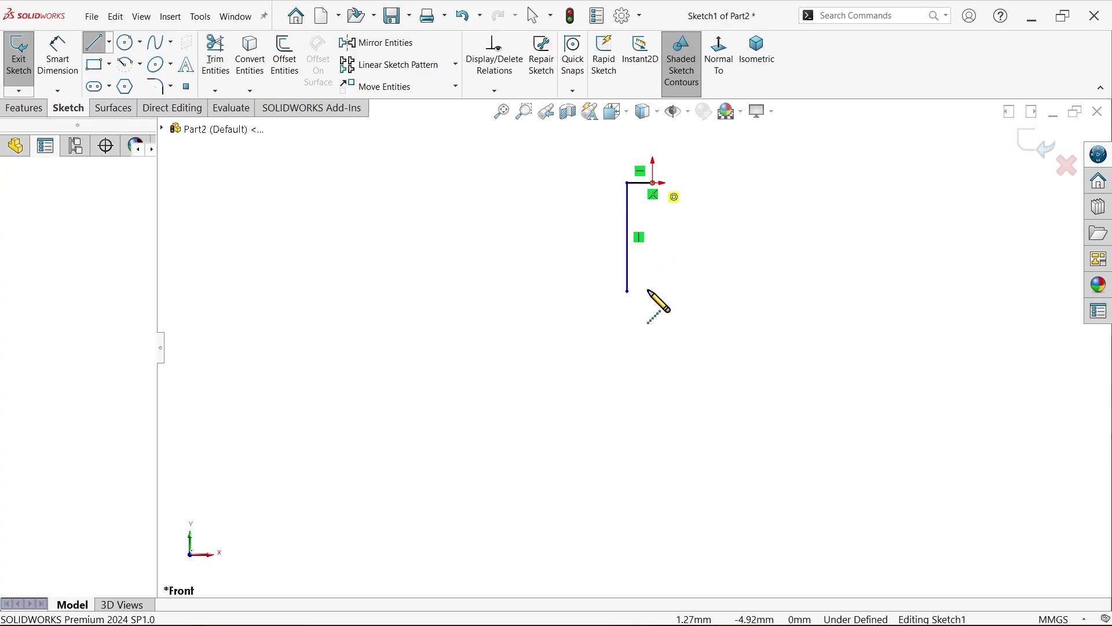
pyautogui.click(652, 533)
pyautogui.scroll(-4, 652, 492)
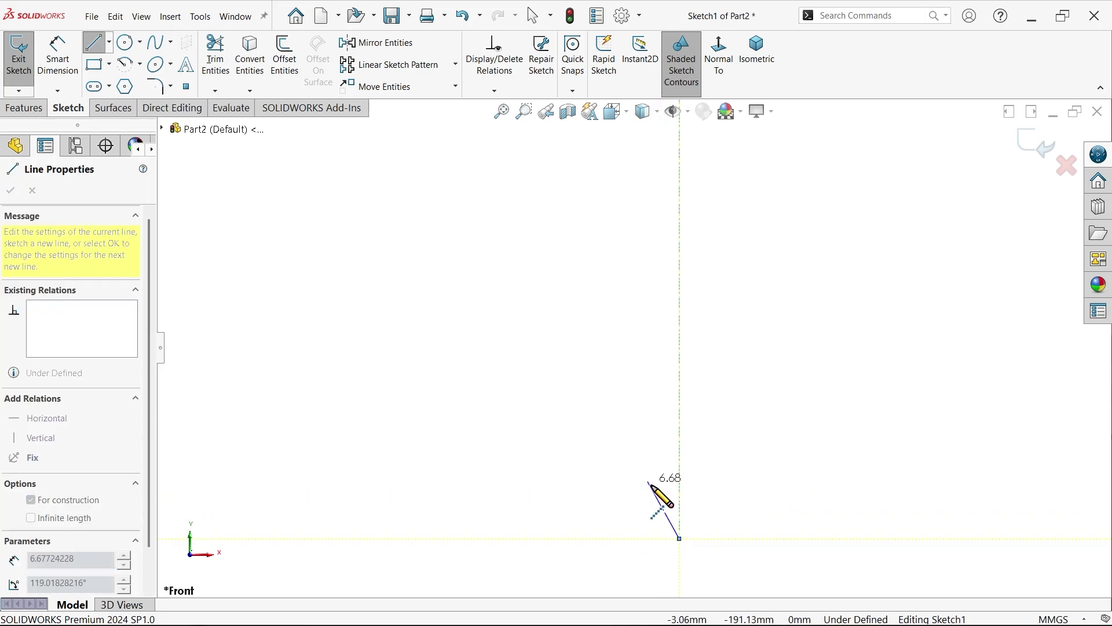
pyautogui.click(658, 508)
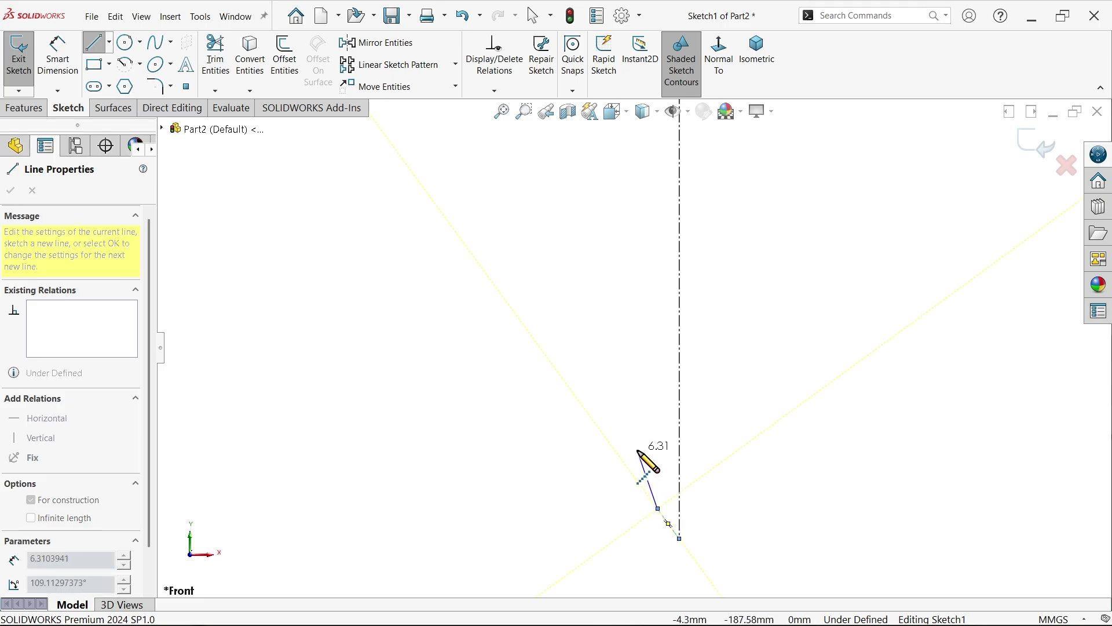
pyautogui.scroll(3, 637, 448)
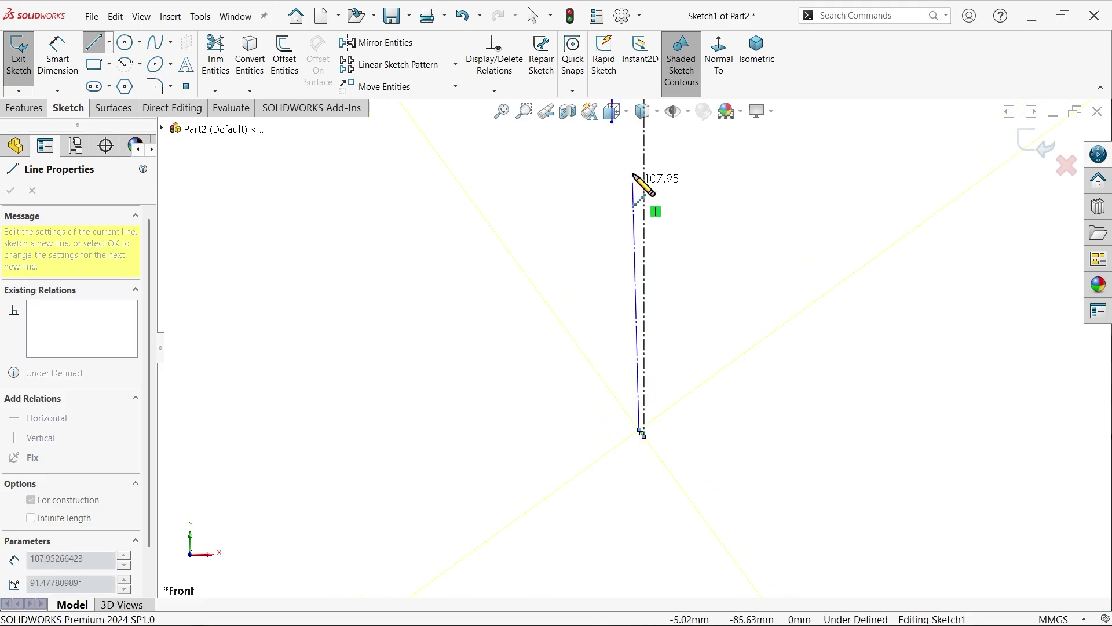
pyautogui.keyDown('ctrl'); pyautogui.moveTo(633, 176); pyautogui.dragTo(636, 309, button='middle'); pyautogui.keyUp('ctrl')
pyautogui.click(617, 288)
pyautogui.rightClick(580, 294)
pyautogui.click(592, 294)
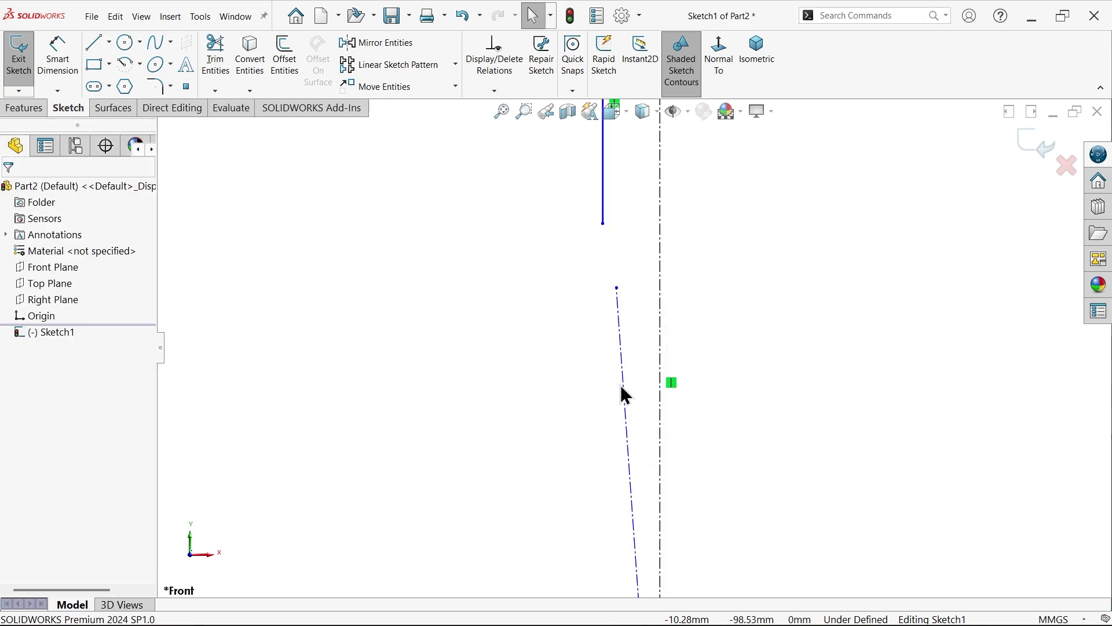
pyautogui.scroll(3, 631, 405)
pyautogui.scroll(-3, 643, 507)
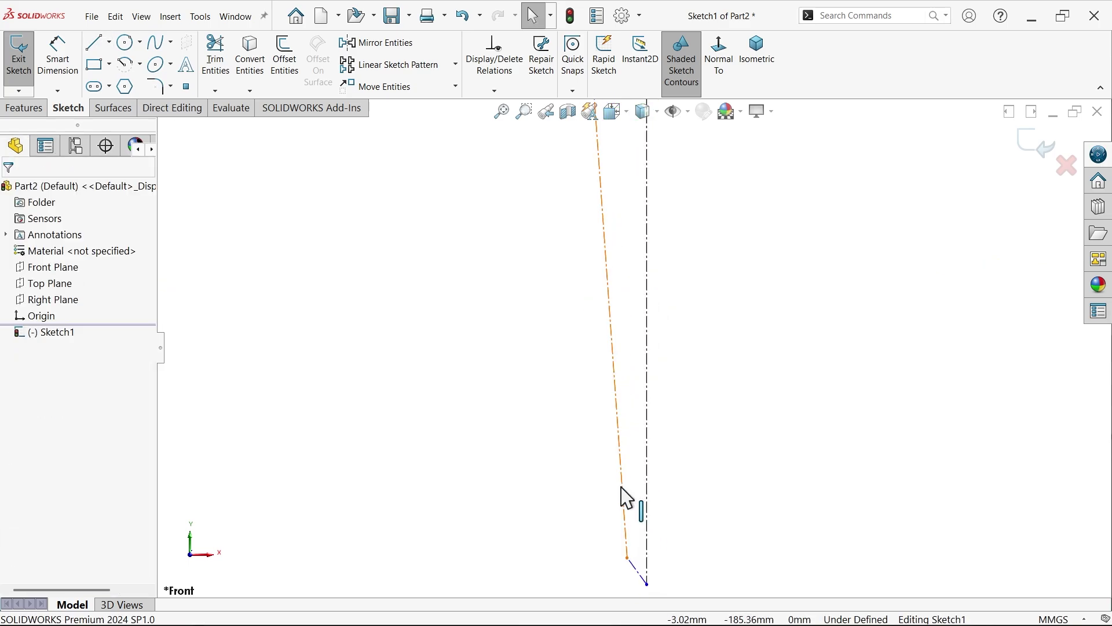
# Step: Convert the slanted and short lower lines to regular geometry and reshape the upper segment vertical
pyautogui.click(622, 497)
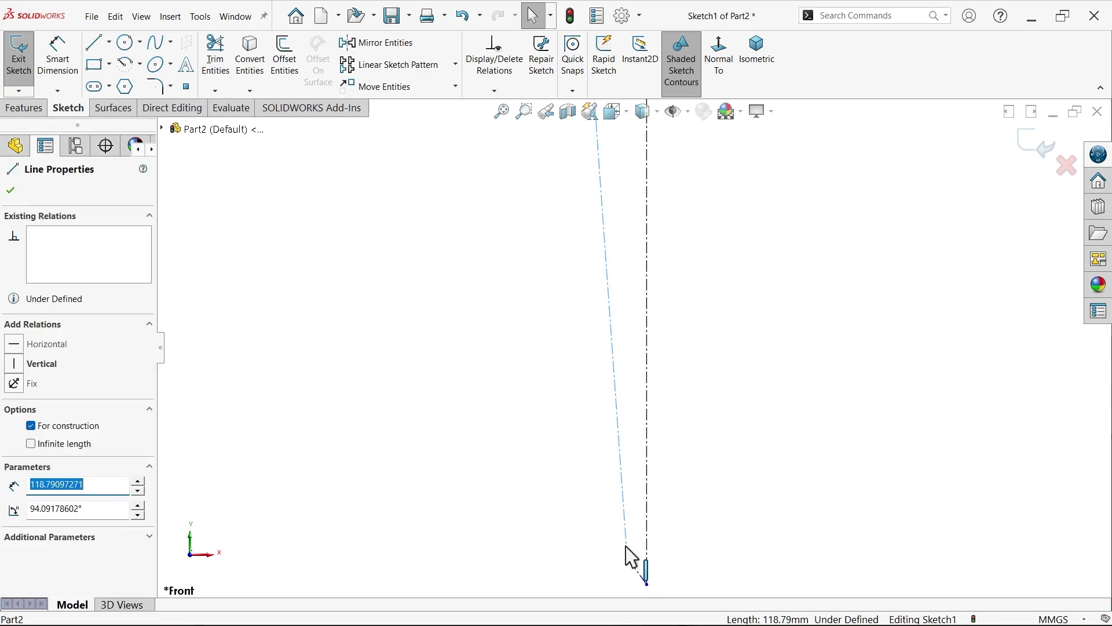
pyautogui.keyDown('ctrl'); pyautogui.click(640, 574); pyautogui.keyUp('ctrl')
pyautogui.click(690, 534)
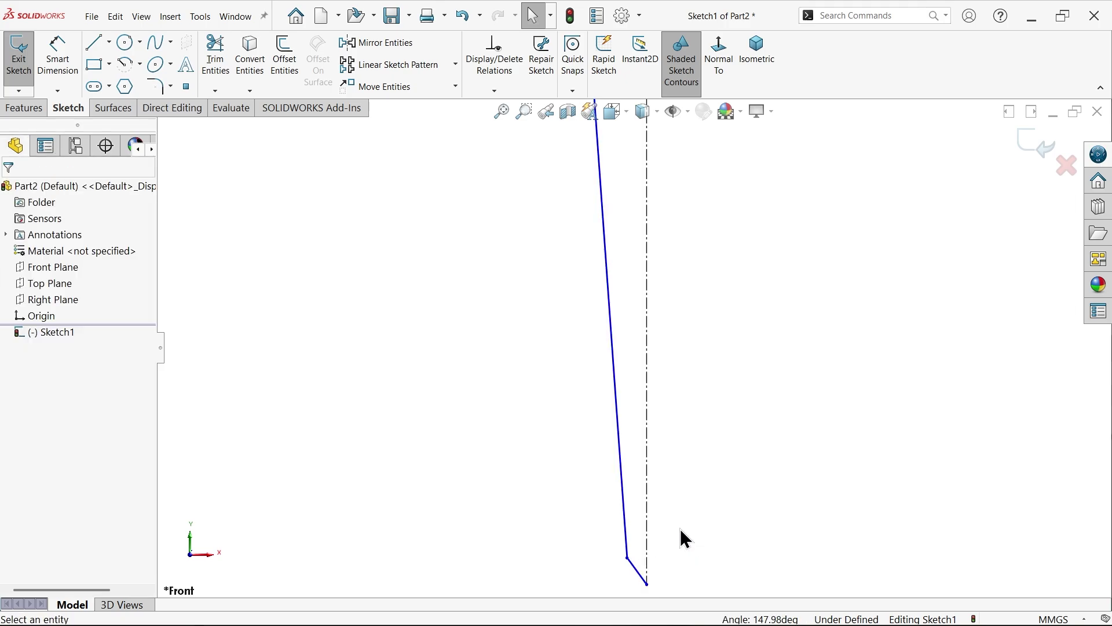
pyautogui.moveTo(635, 412)
pyautogui.mouseDown()
pyautogui.moveTo(630, 368)
pyautogui.moveTo(658, 198)
pyautogui.moveTo(637, 185)
pyautogui.moveTo(587, 268)
pyautogui.mouseUp()
# Step: Join the upper vertical line to the tapered line with a 3-point arc
pyautogui.click(140, 64)
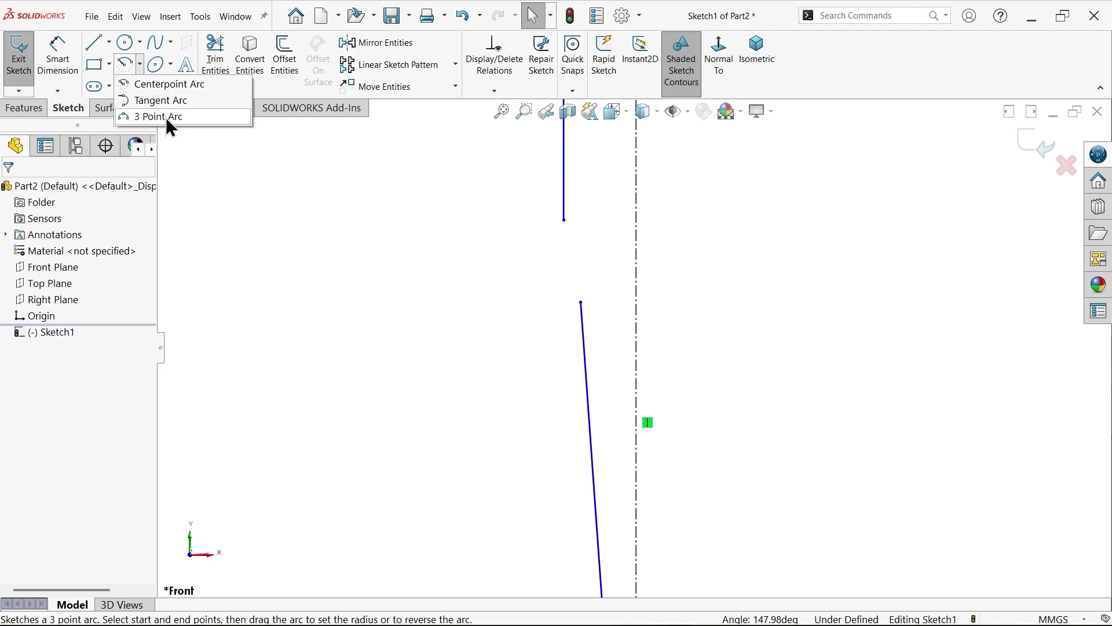
pyautogui.click(169, 118)
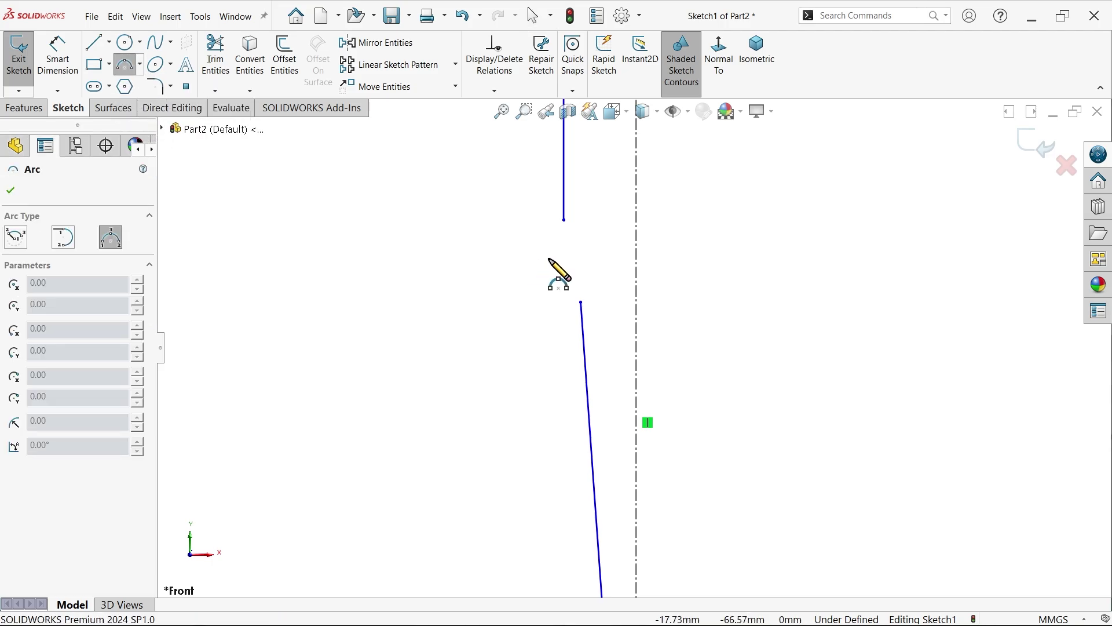
pyautogui.click(564, 220)
pyautogui.click(581, 301)
pyautogui.click(573, 279)
pyautogui.rightClick(494, 273)
pyautogui.click(511, 284)
# Step: Dimension the centerline length to 75 mm and the top width to 5 mm
pyautogui.press('f')
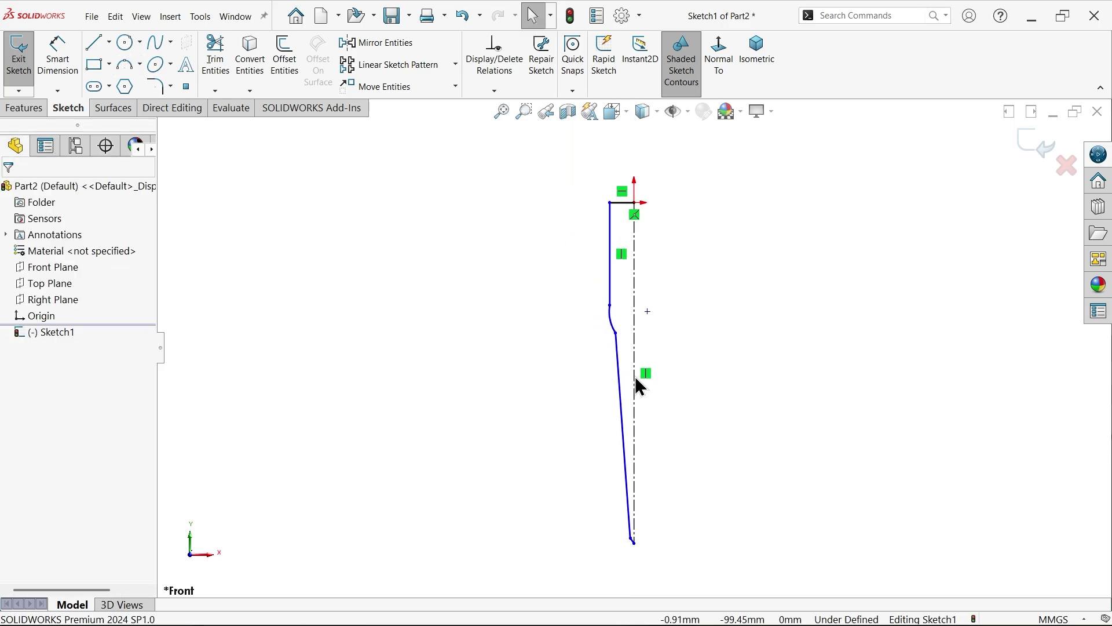
pyautogui.click(58, 56)
pyautogui.scroll(-3, 634, 197)
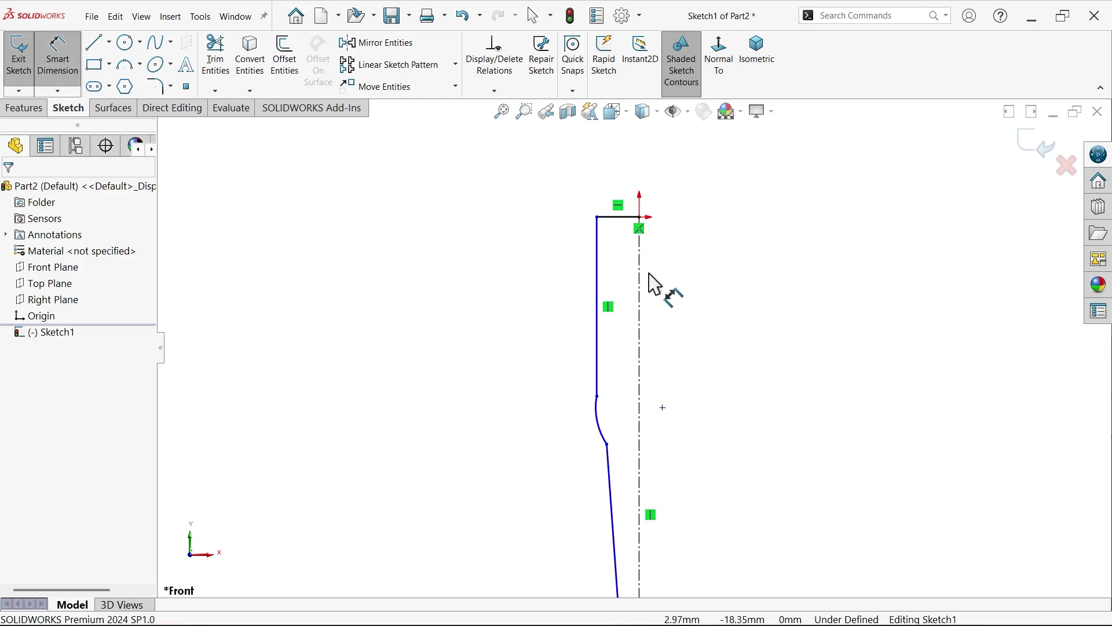
pyautogui.scroll(3, 654, 284)
pyautogui.press('f')
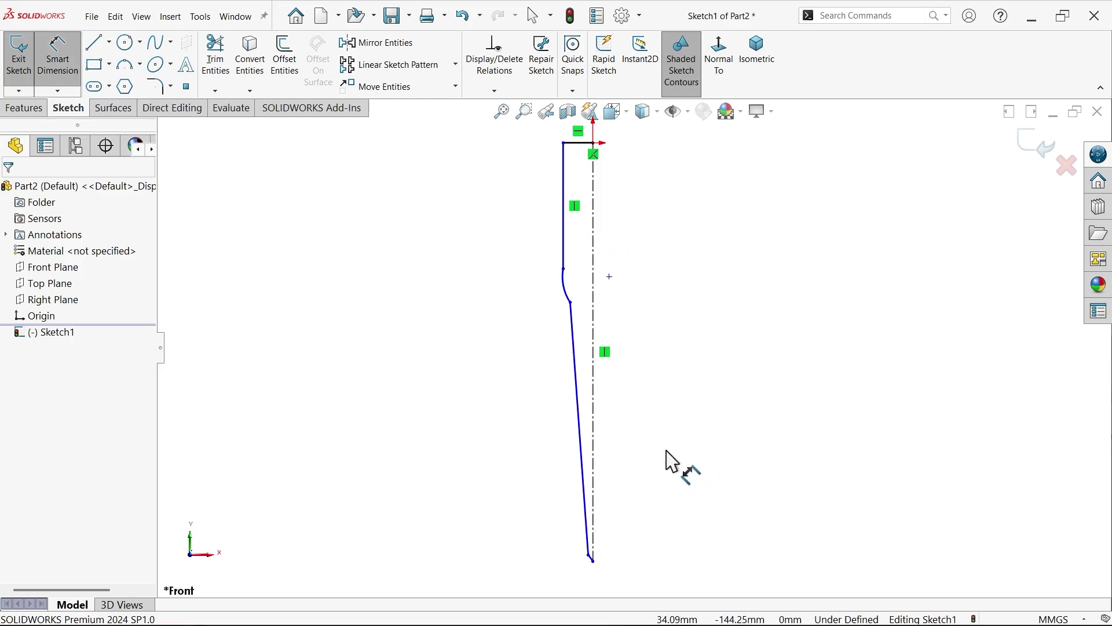
pyautogui.click(595, 377)
pyautogui.click(699, 377)
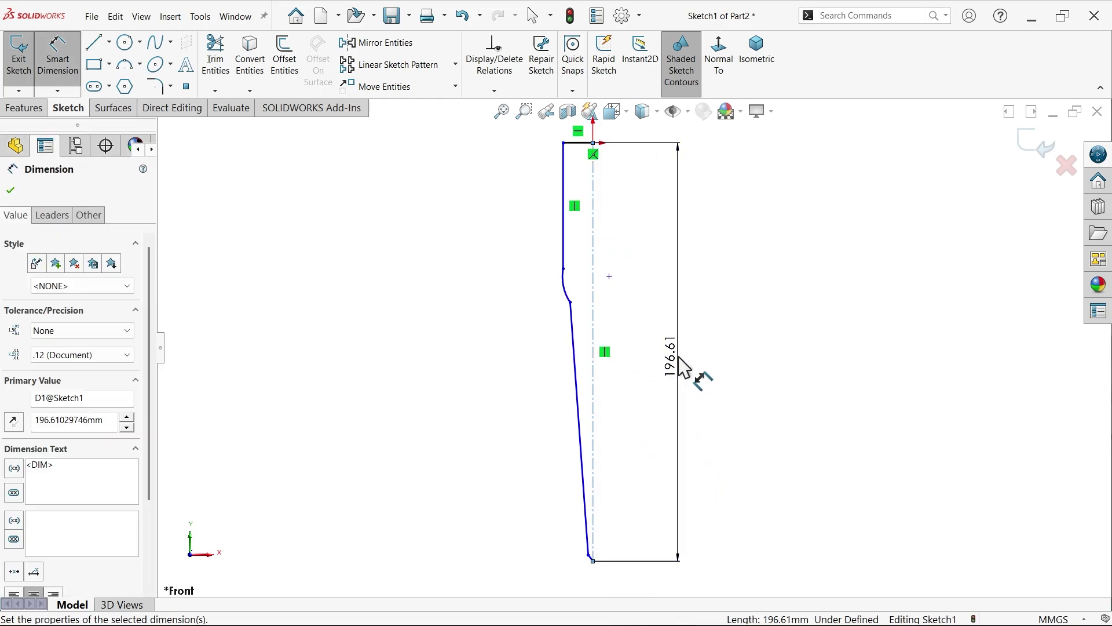
pyautogui.write('75')
pyautogui.click(607, 333)
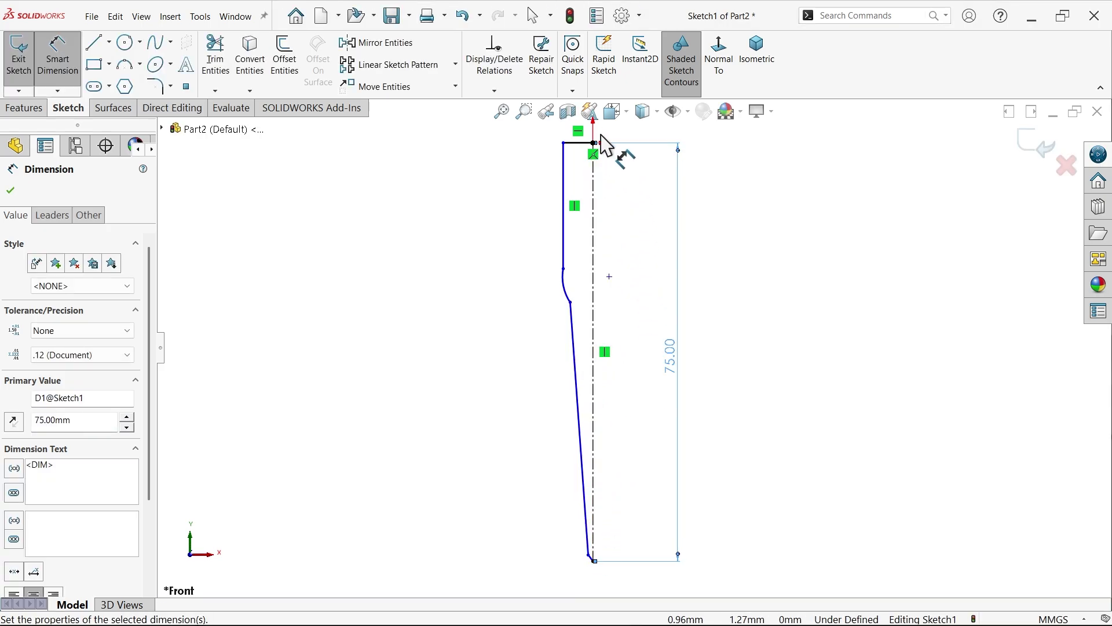
pyautogui.scroll(-3, 607, 147)
pyautogui.click(616, 303)
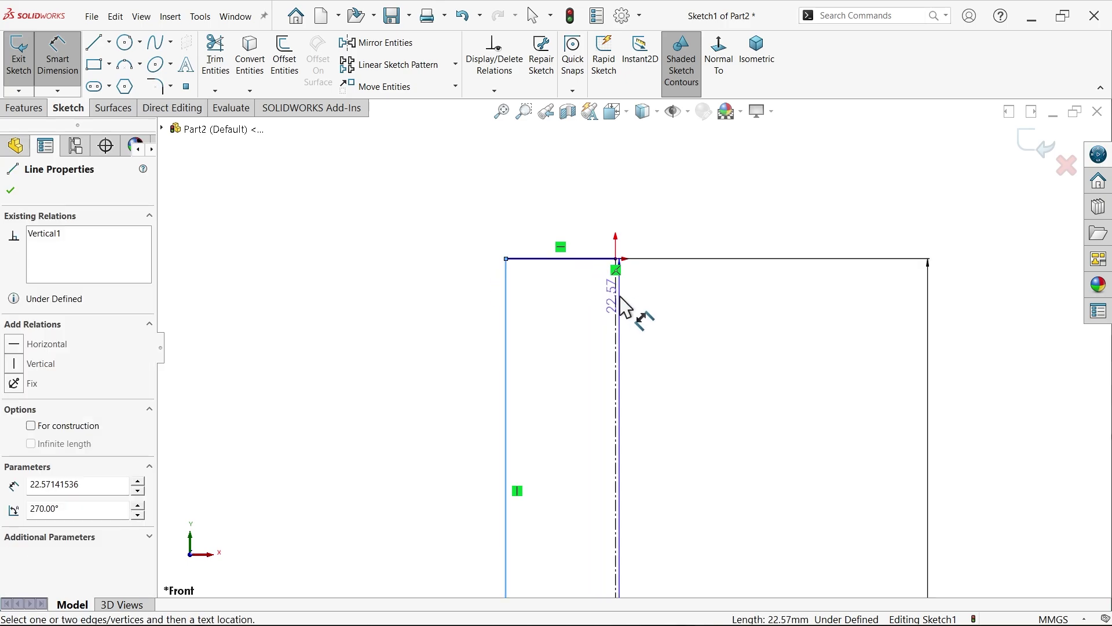
pyautogui.click(638, 191)
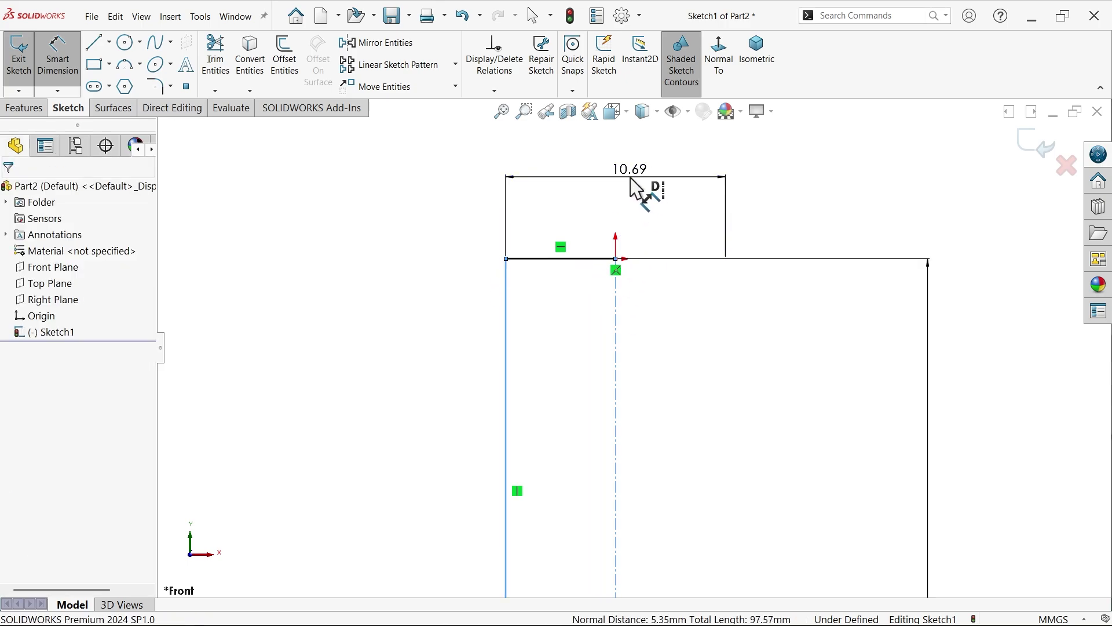
pyautogui.write('5')
pyautogui.click(560, 155)
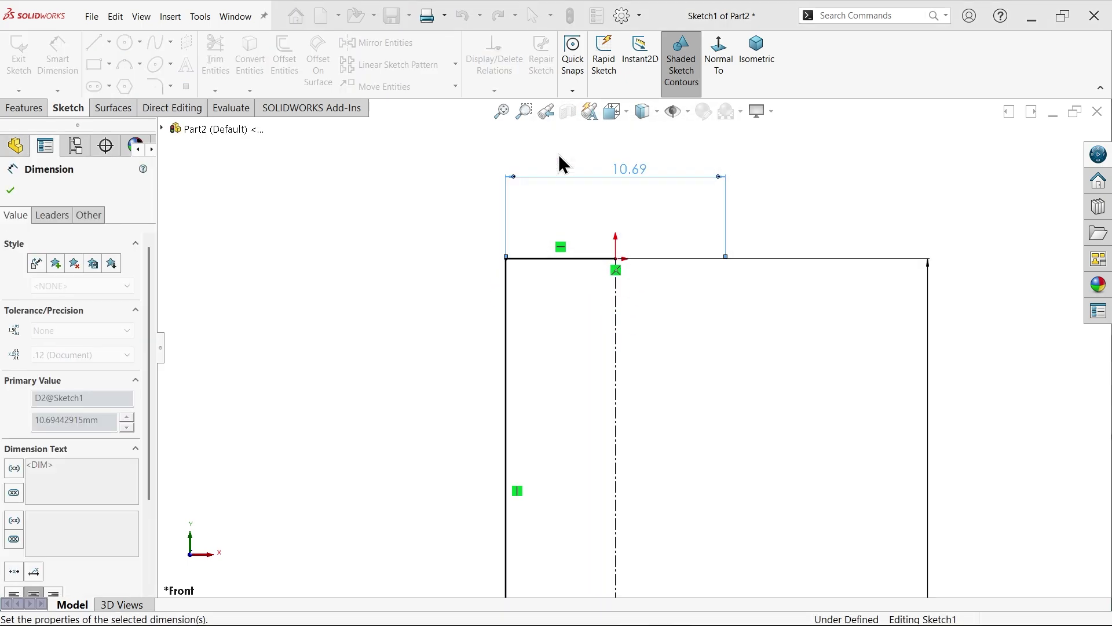
# Step: Dimension the tip vertex 1 mm high and 1 mm horizontally from the centerline
pyautogui.scroll(5, 645, 392)
pyautogui.scroll(-6, 661, 527)
pyautogui.scroll(-1, 643, 559)
pyautogui.click(624, 458)
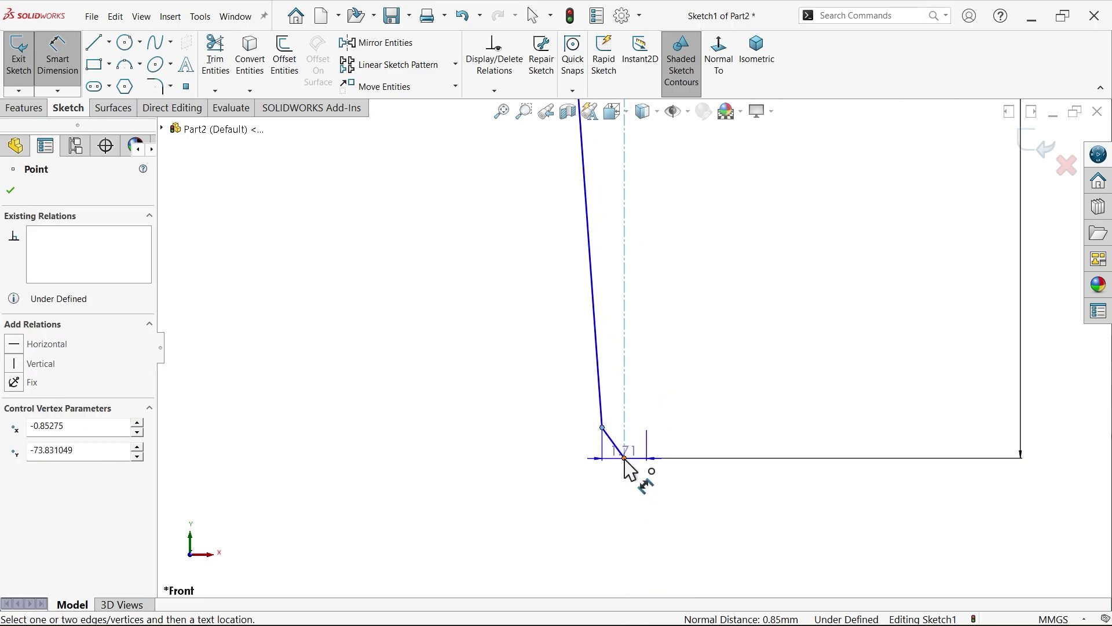
pyautogui.click(573, 453)
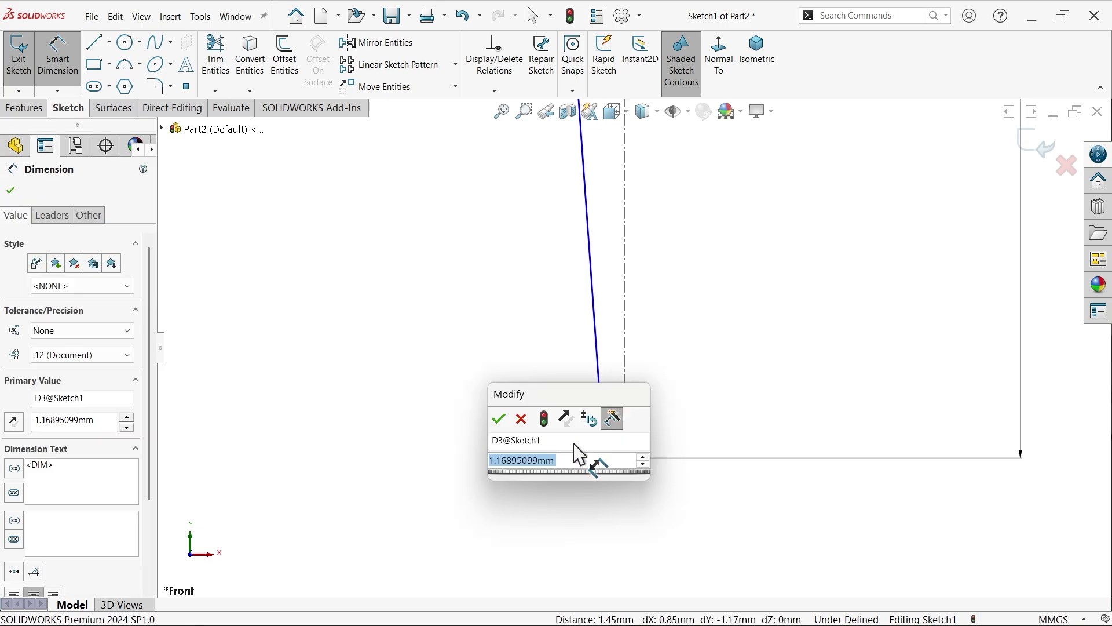
pyautogui.write('1')
pyautogui.click(497, 417)
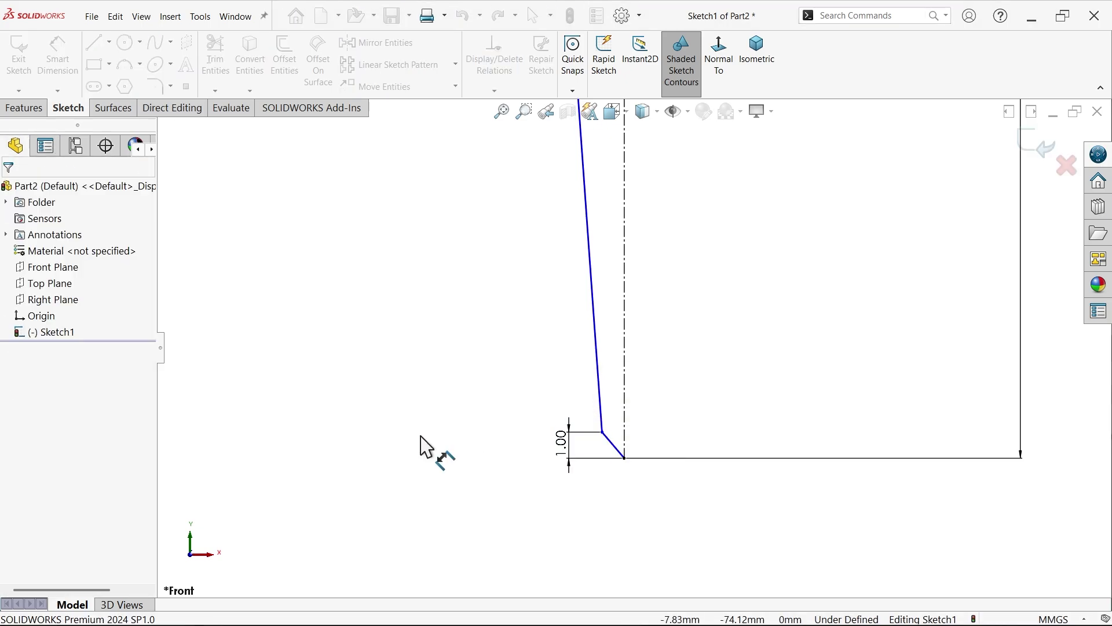
pyautogui.click(624, 457)
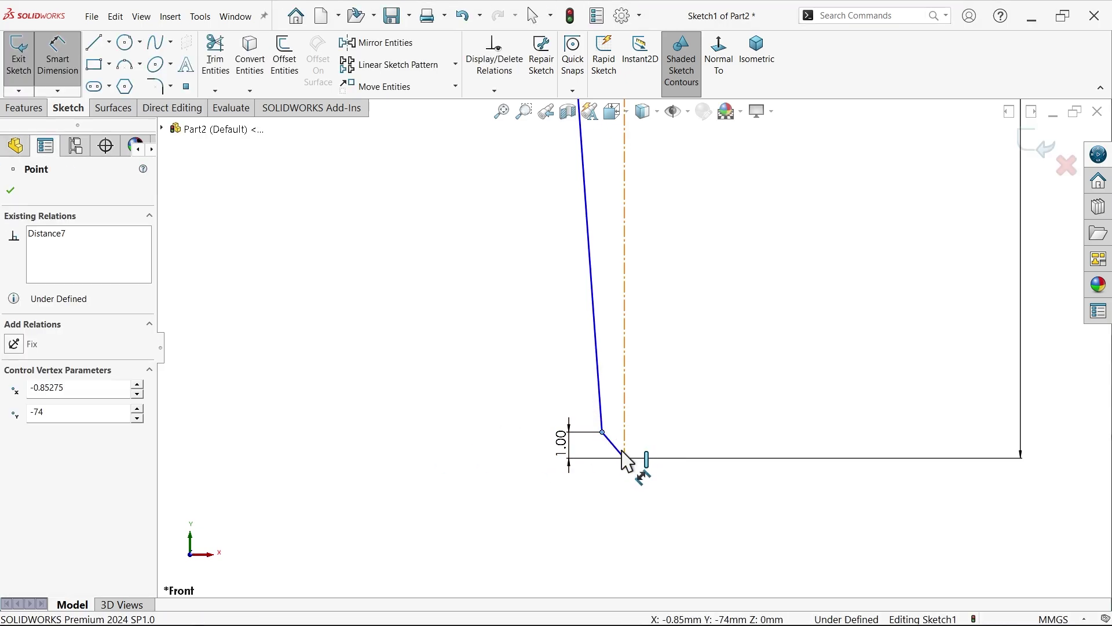
pyautogui.click(625, 447)
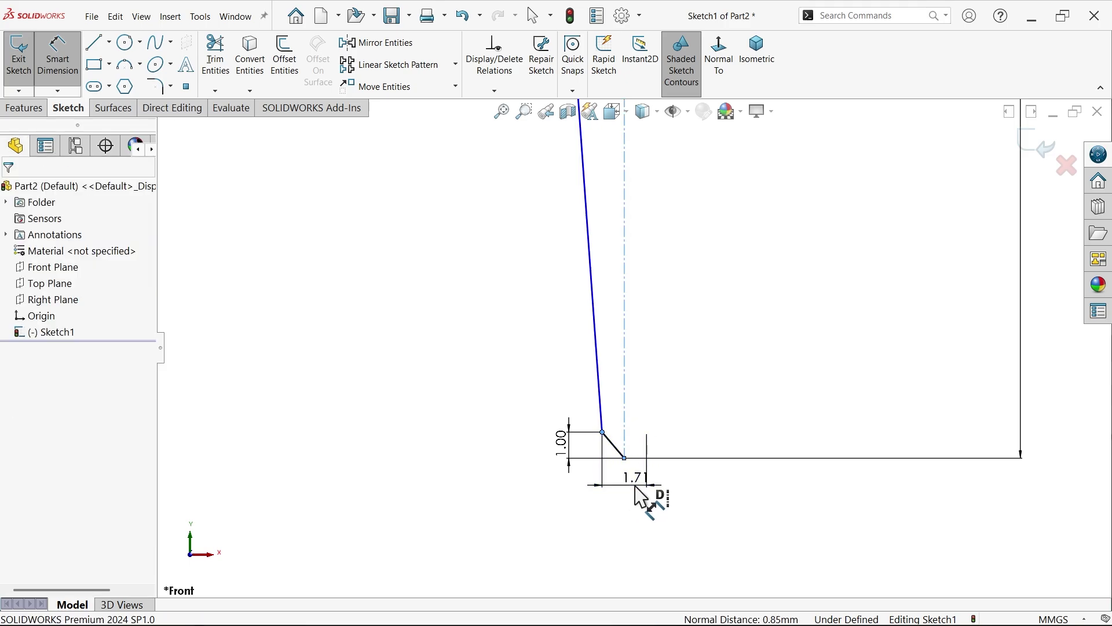
pyautogui.click(641, 496)
pyautogui.write('1')
pyautogui.click(566, 463)
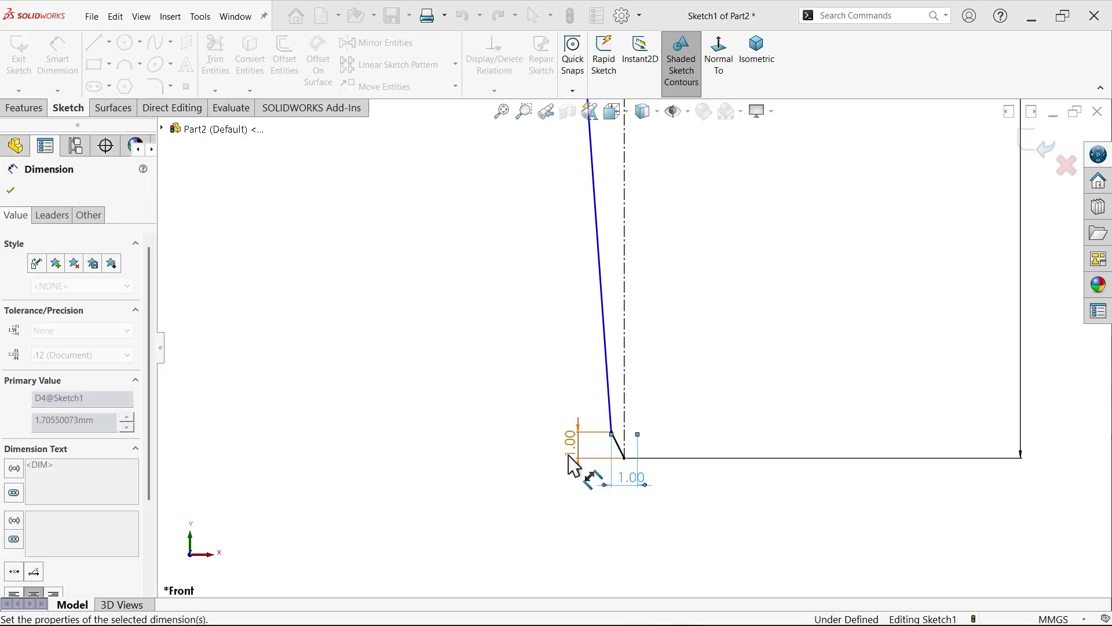
pyautogui.scroll(5, 631, 359)
# Step: Dimension the tapered line's angle to the centerline as 3.87/2, giving 1.94°
pyautogui.scroll(-5, 653, 260)
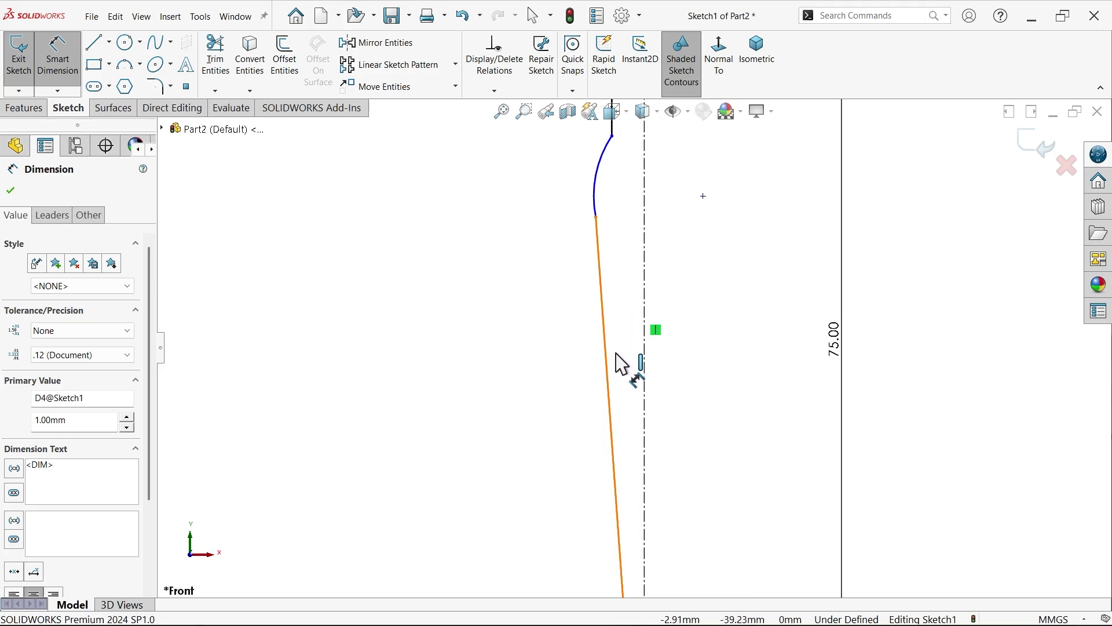
pyautogui.click(609, 361)
pyautogui.click(624, 305)
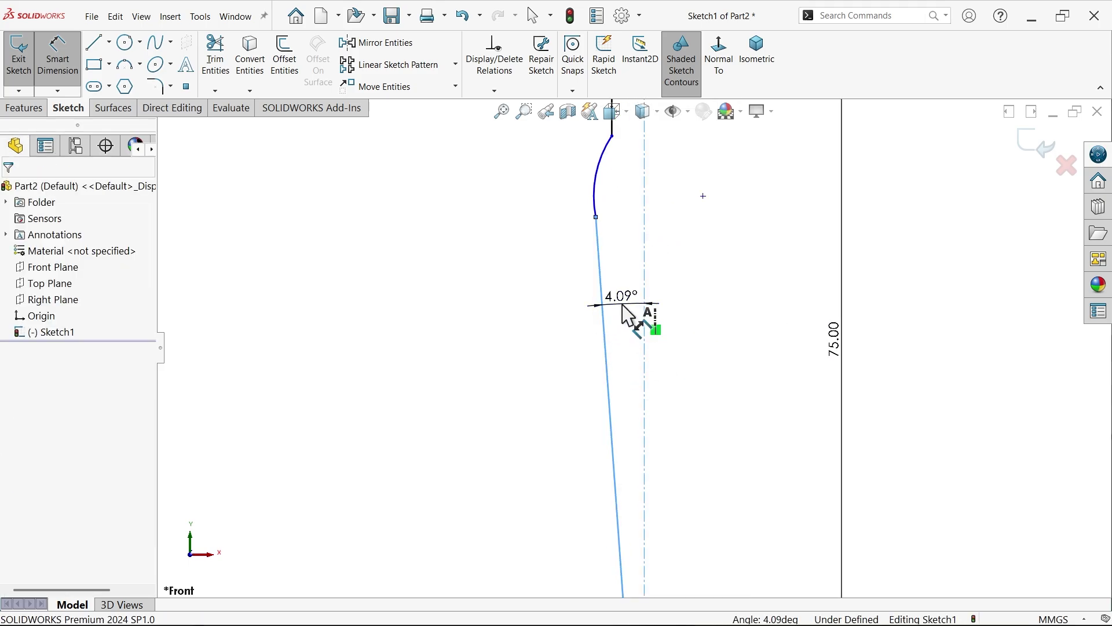
pyautogui.write('3')
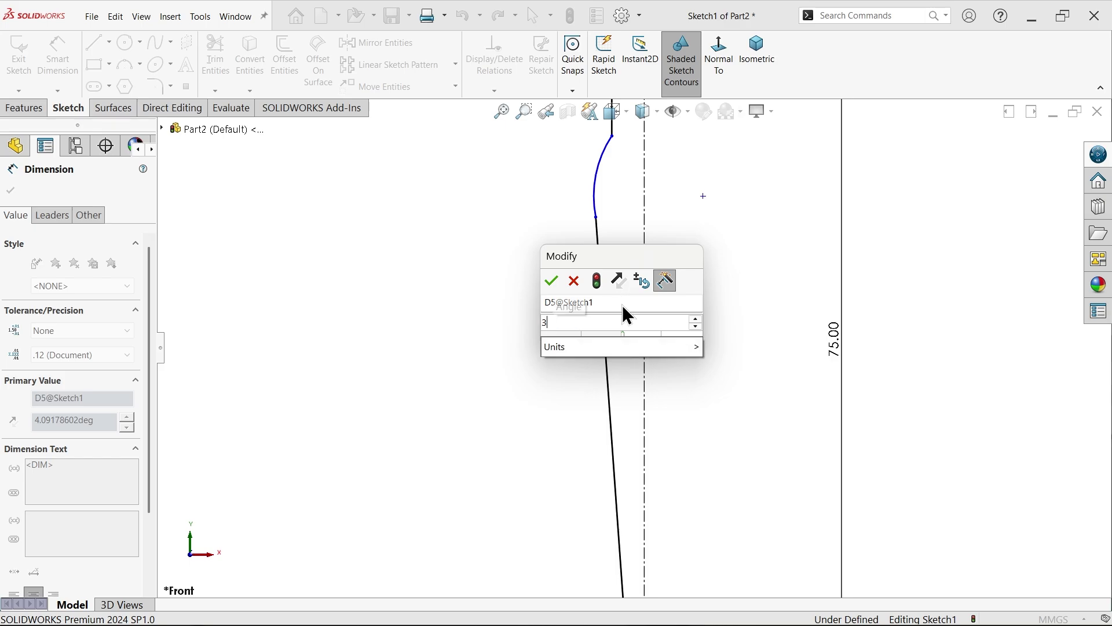
pyautogui.write('.87/2')
pyautogui.press('Return')
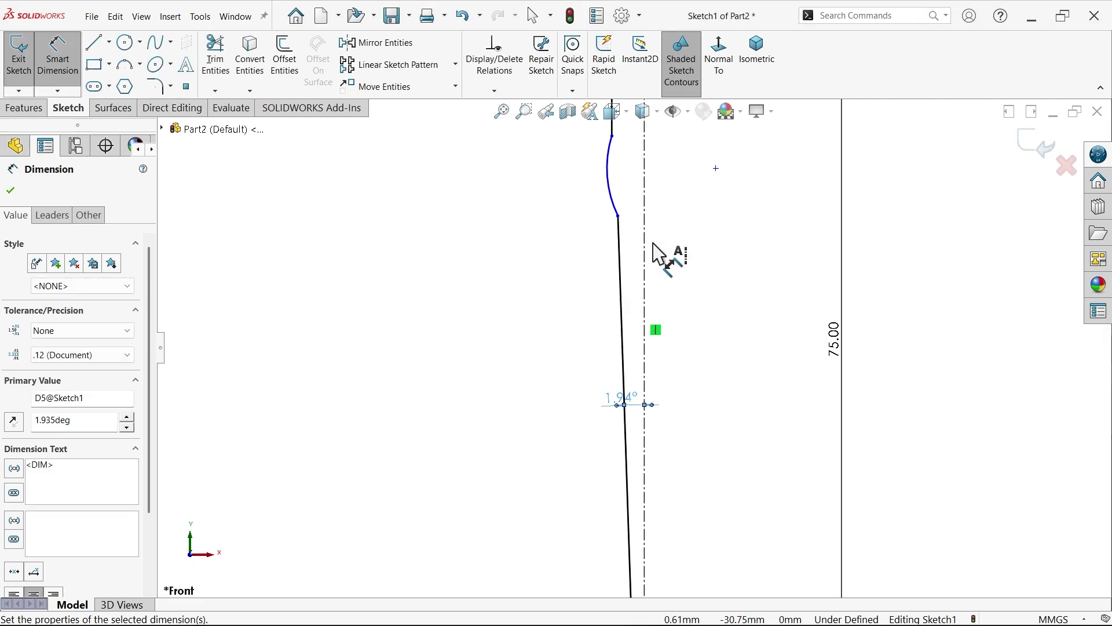
# Step: Give the joining arc a 33.04 mm radius
pyautogui.scroll(-3, 654, 197)
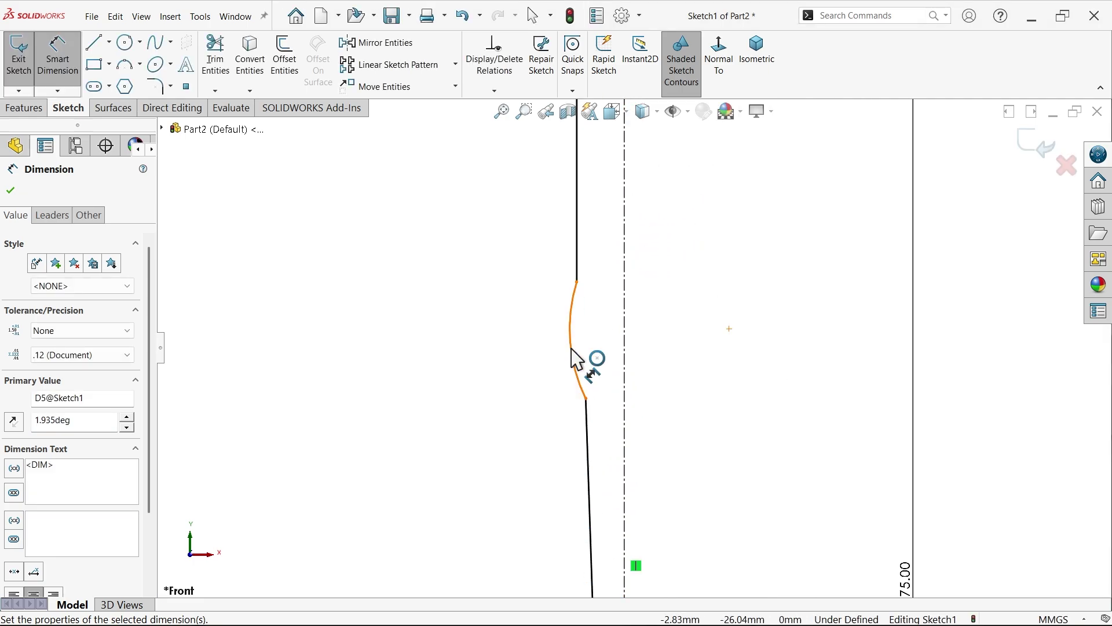
pyautogui.click(573, 358)
pyautogui.click(527, 363)
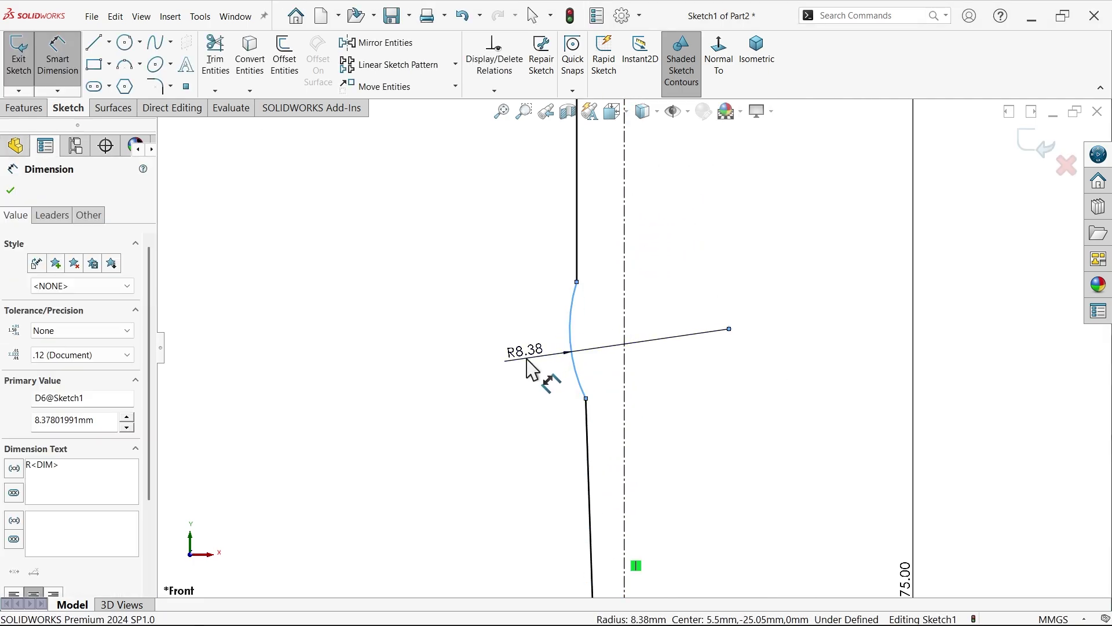
pyautogui.write('33.')
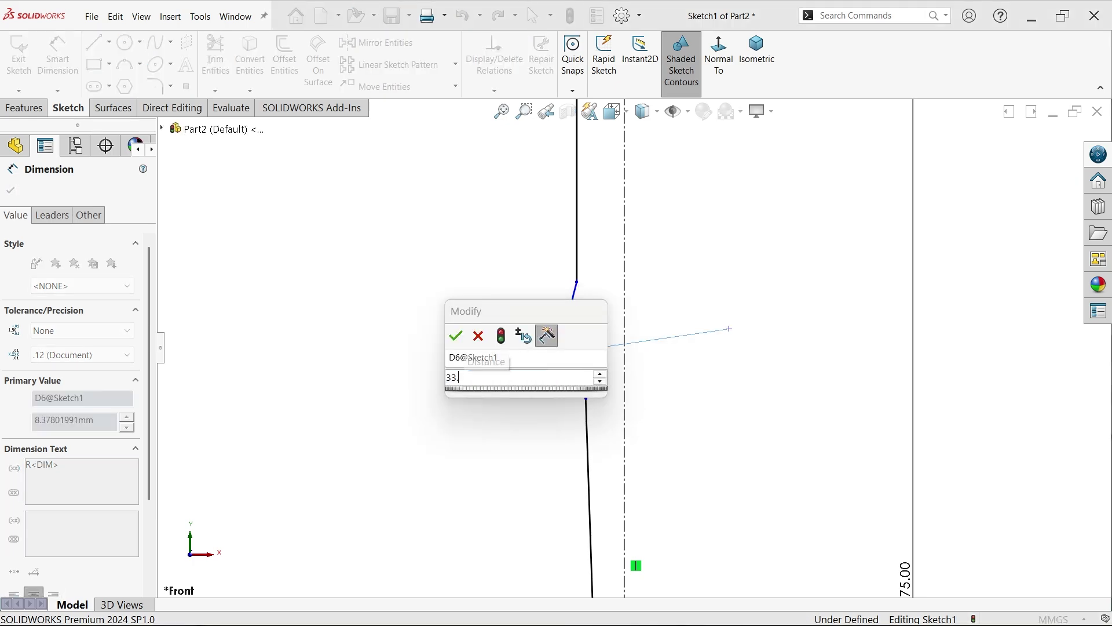
pyautogui.write('04')
pyautogui.press('Return')
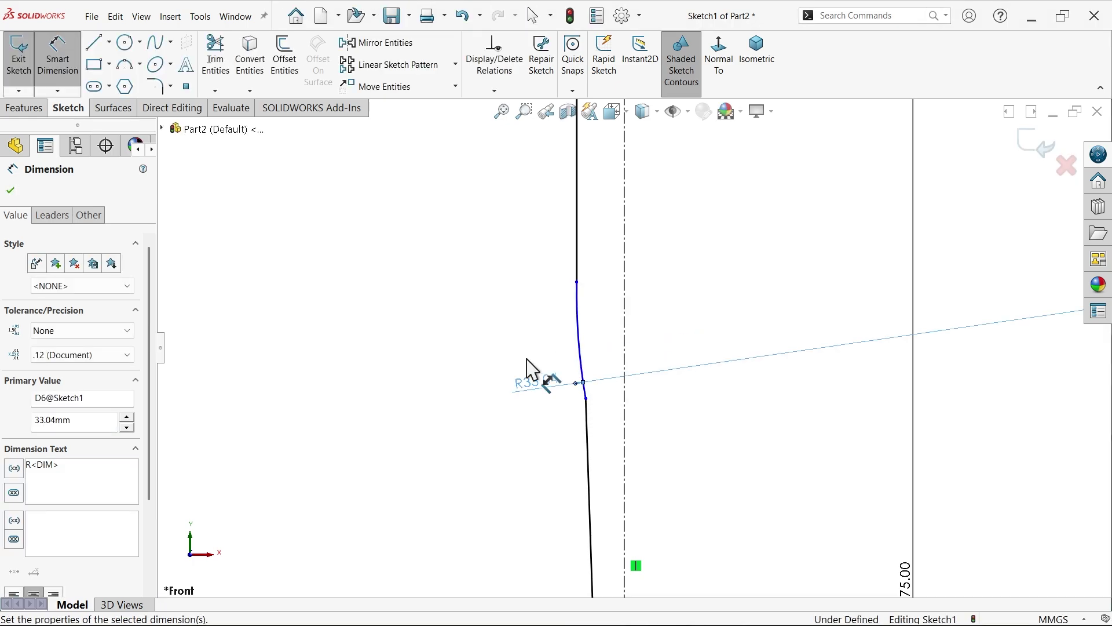
pyautogui.scroll(3, 629, 385)
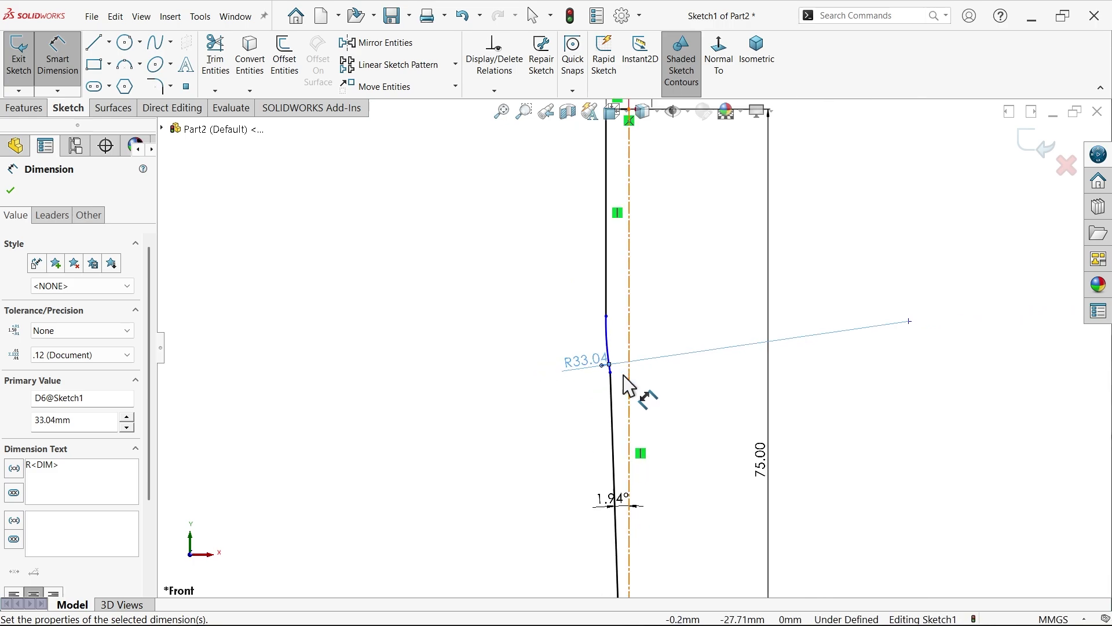
pyautogui.scroll(3, 628, 385)
pyautogui.scroll(-4, 634, 370)
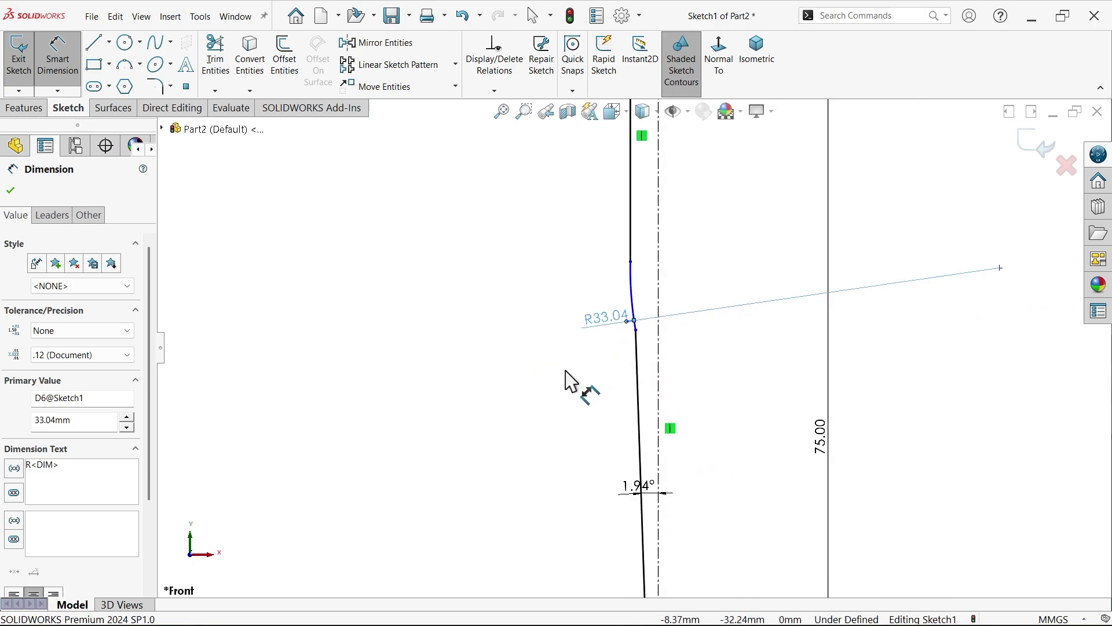
# Step: Keep the bottom corner point at X 0, Y -75 and set the lower tapered length to 38 mm
pyautogui.click(571, 381)
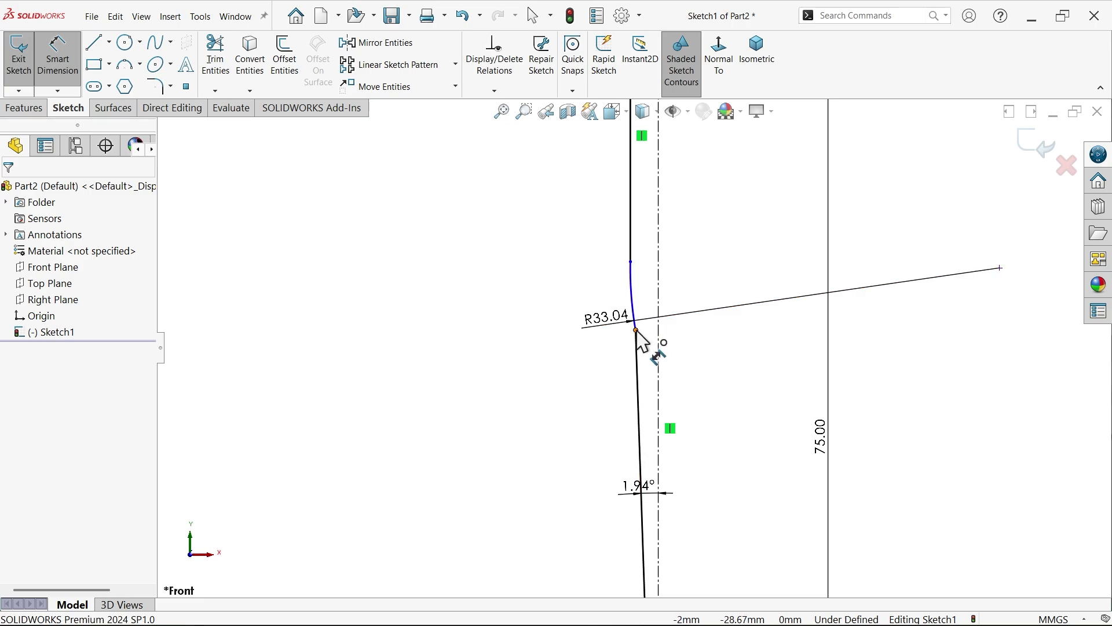
pyautogui.click(635, 330)
pyautogui.scroll(2, 591, 422)
pyautogui.scroll(-5, 633, 464)
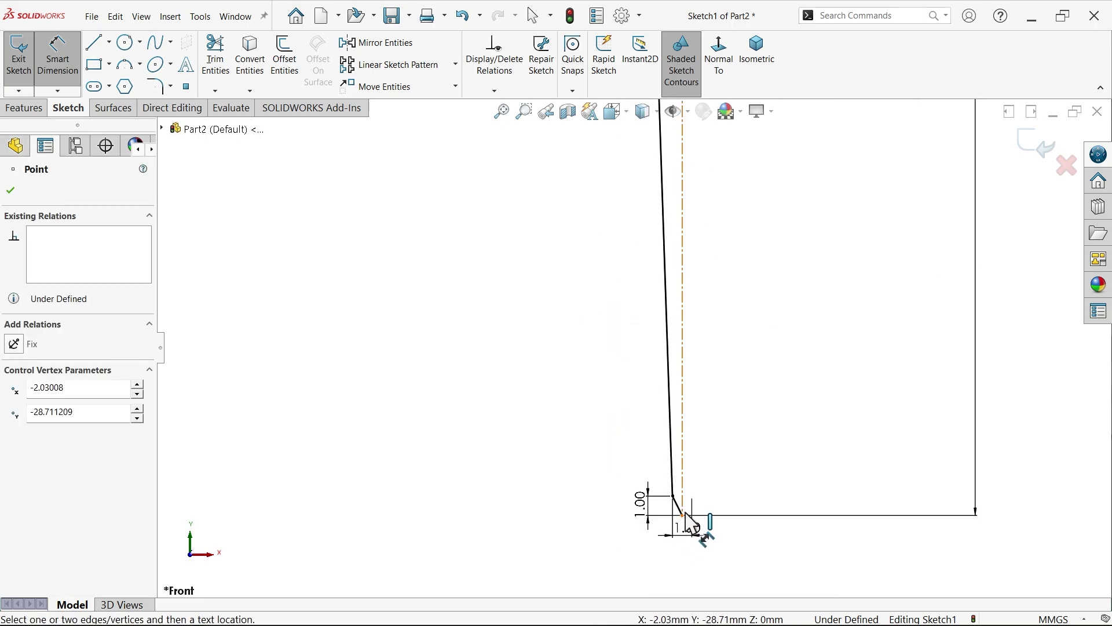
pyautogui.hotkey('ctrl', 'z')
pyautogui.scroll(3, 718, 406)
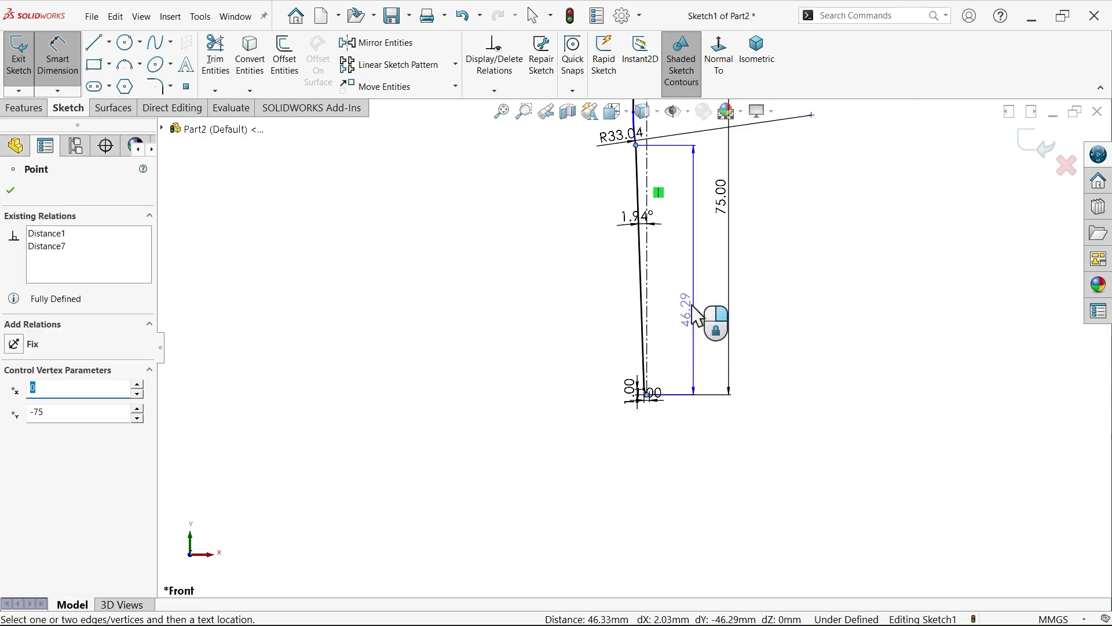
pyautogui.scroll(-3, 704, 298)
pyautogui.click(717, 286)
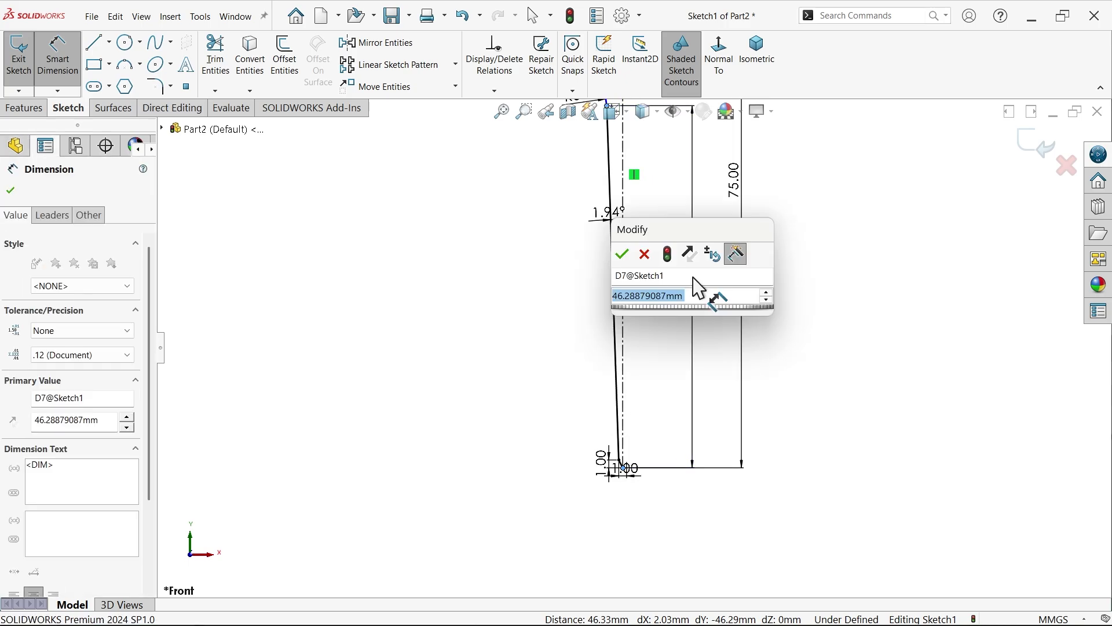
pyautogui.press('BackSpace')
pyautogui.press('Escape')
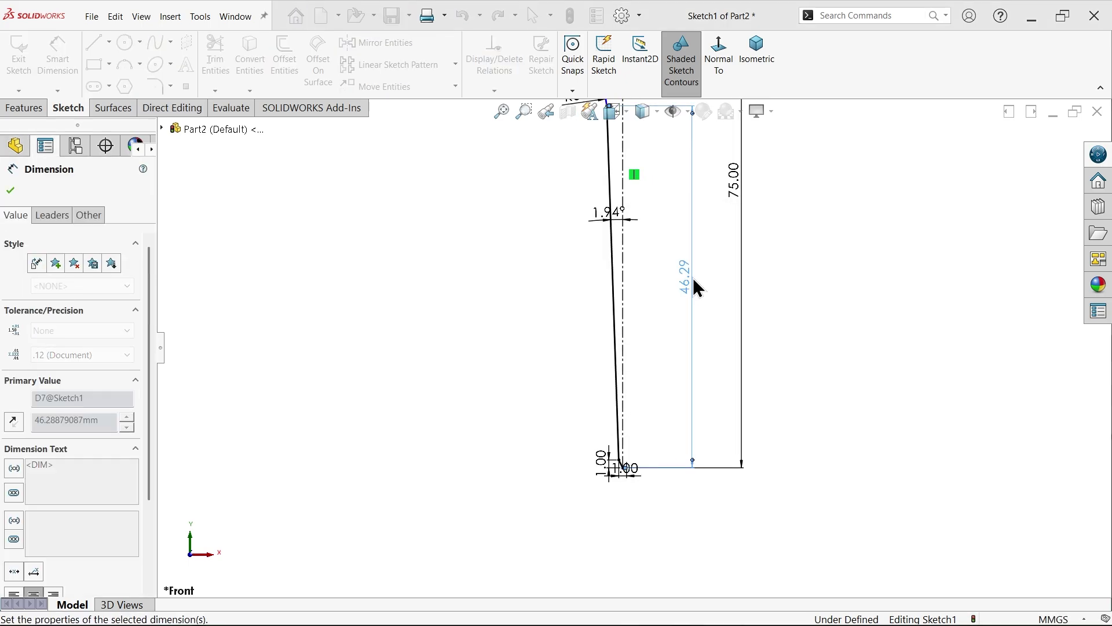
# Step: Dimension the upper straight line to 29.5 mm
pyautogui.scroll(4, 666, 330)
pyautogui.scroll(-2, 643, 202)
pyautogui.scroll(-1, 626, 243)
pyautogui.click(610, 270)
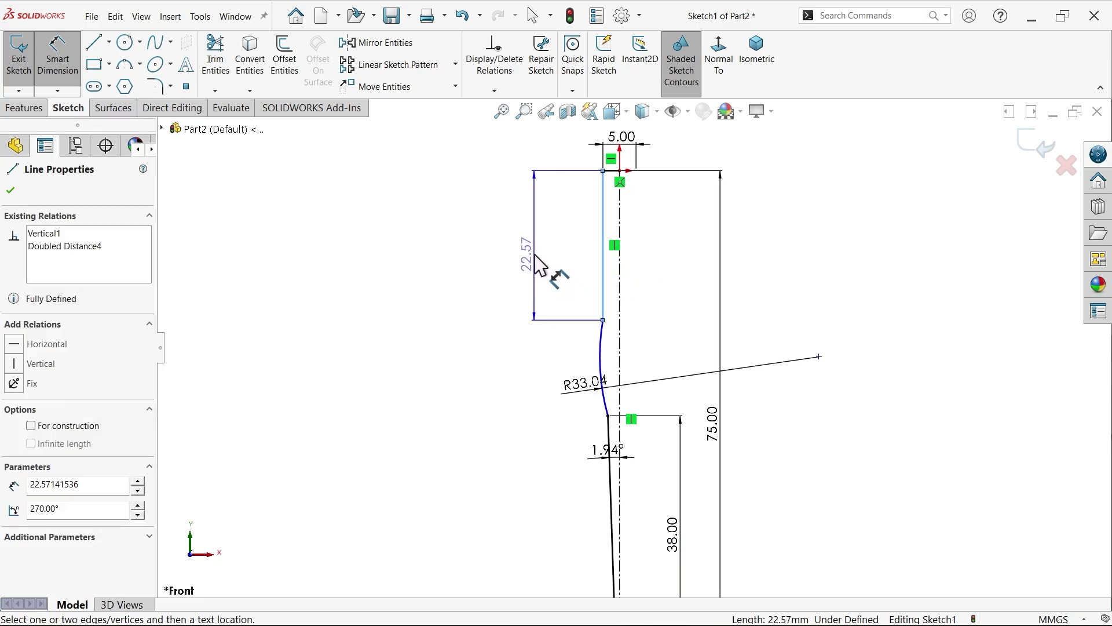
pyautogui.click(539, 265)
pyautogui.write('29.5')
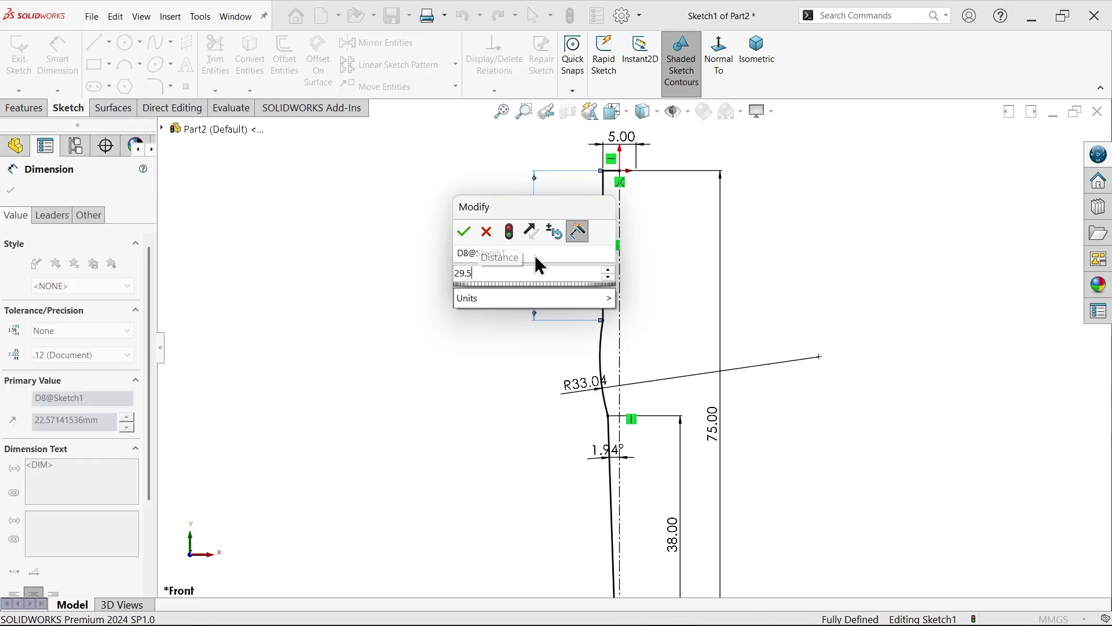
pyautogui.click(463, 231)
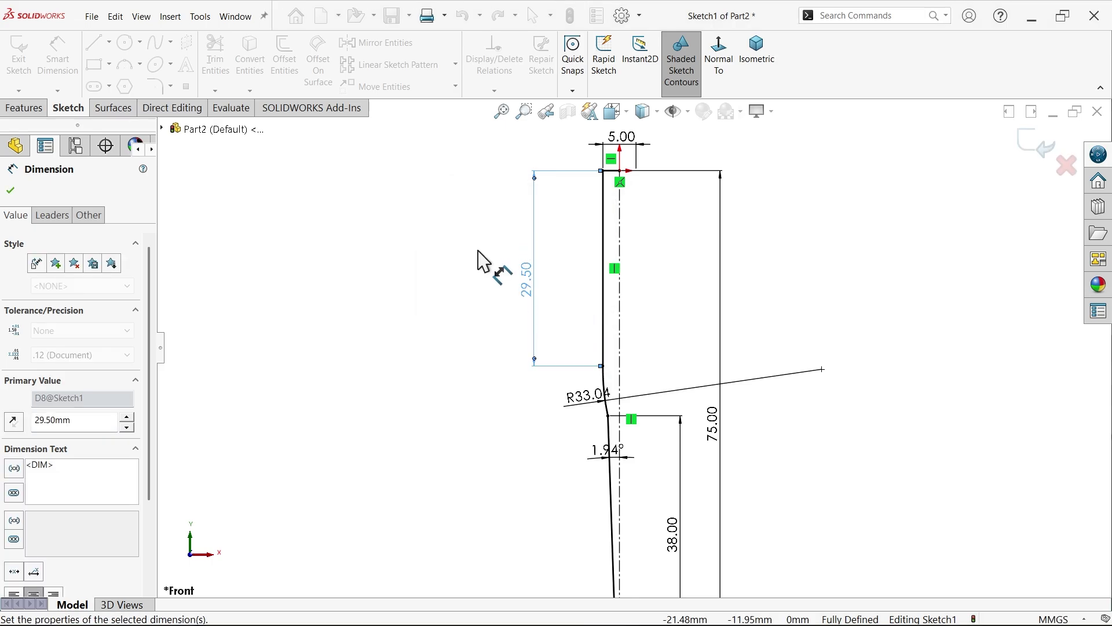
pyautogui.scroll(3, 666, 301)
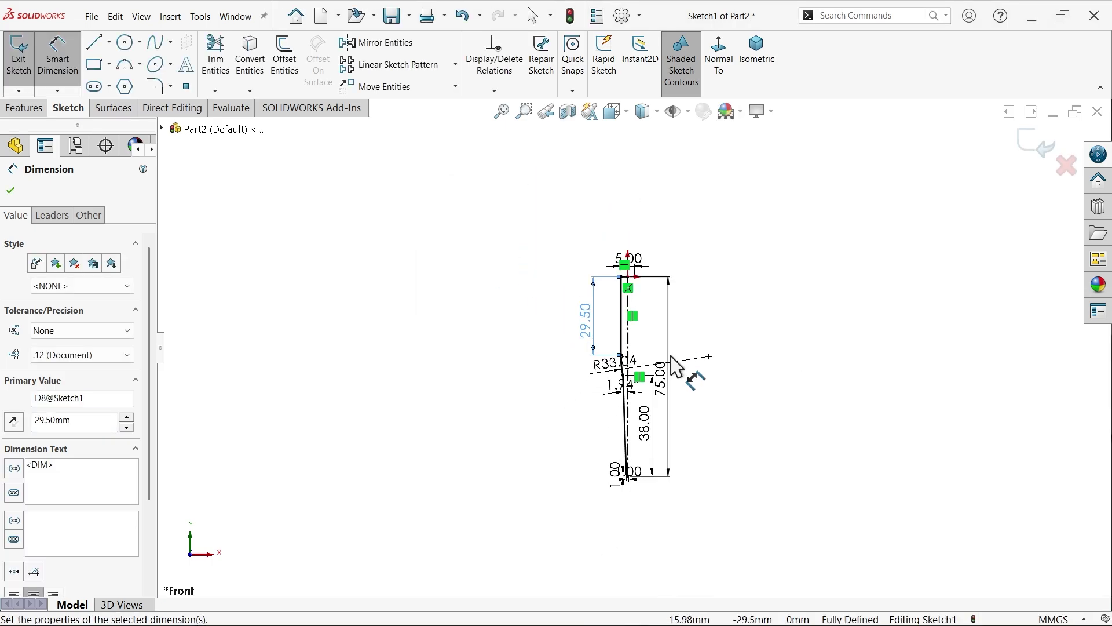
# Step: Revolve the auto-closed sketch Blind 360° about the centerline, creating Revolve1
pyautogui.click(37, 112)
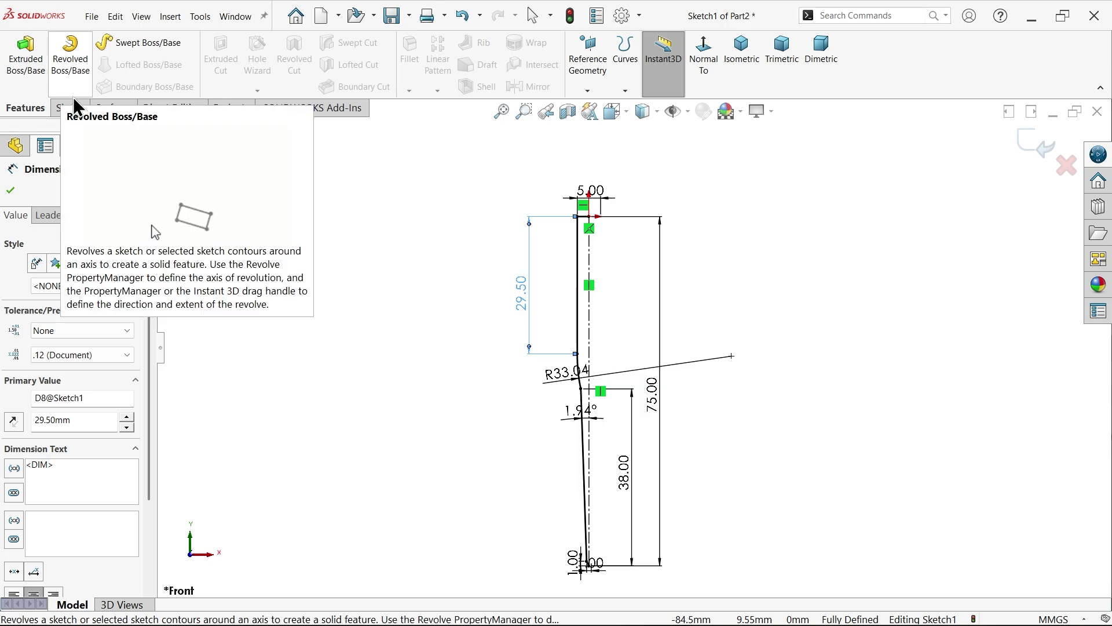
pyautogui.click(70, 58)
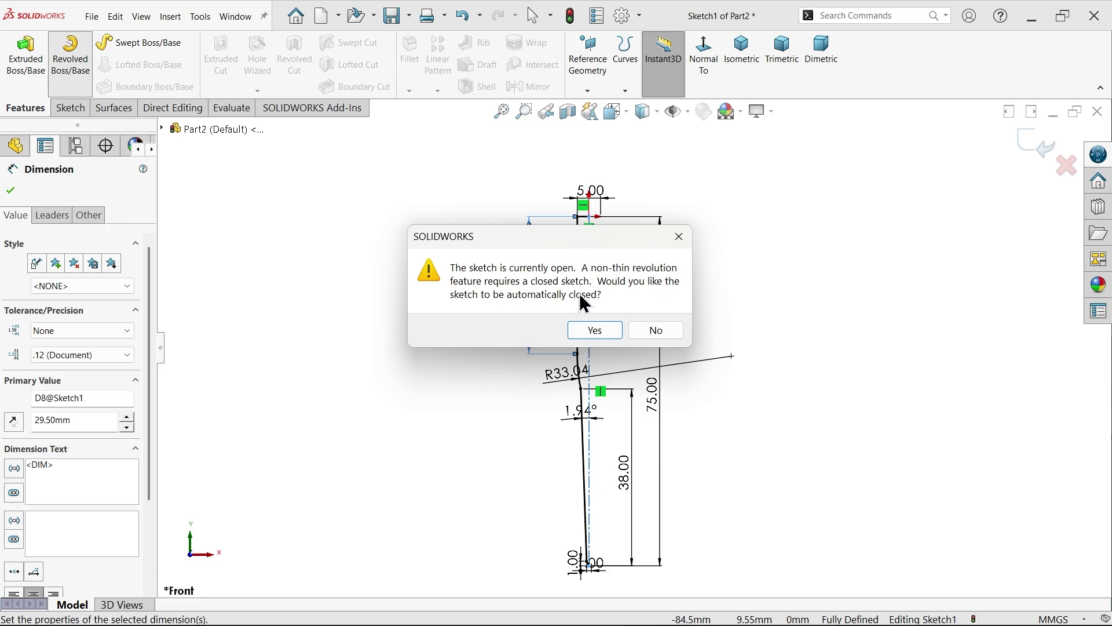
pyautogui.click(591, 332)
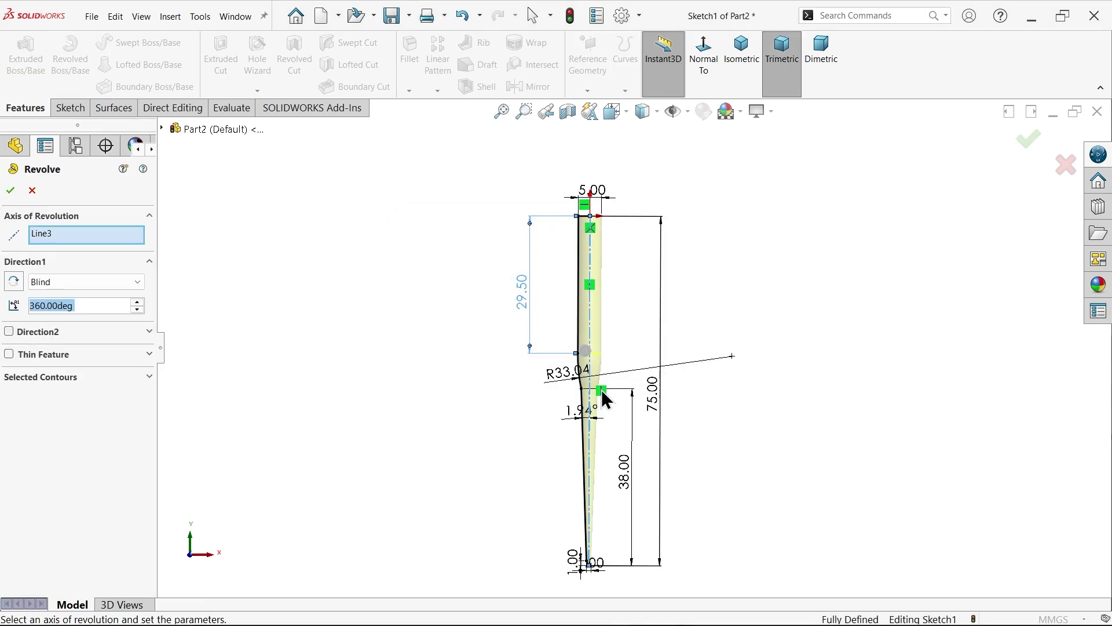
pyautogui.scroll(-4, 653, 303)
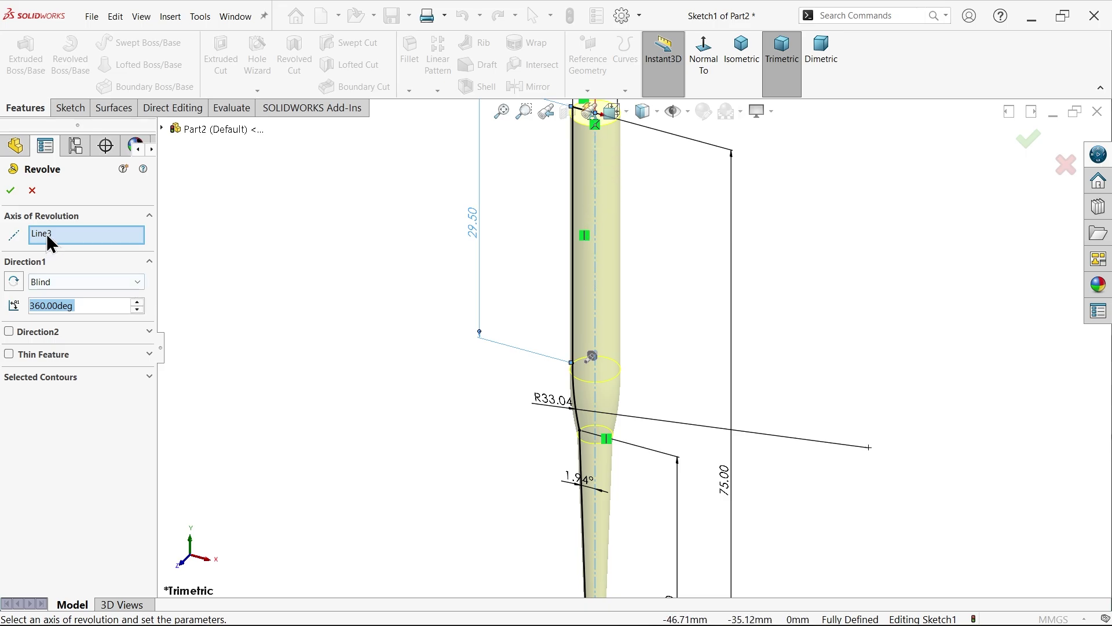
pyautogui.click(54, 283)
pyautogui.click(53, 284)
pyautogui.click(12, 198)
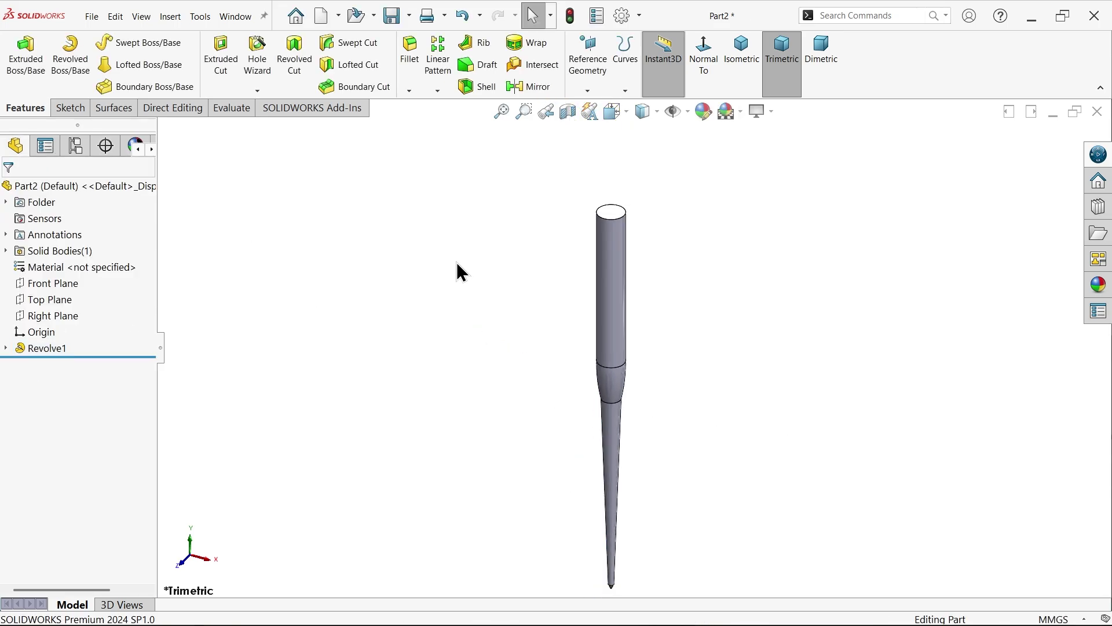
# Step: Chamfer the shaft's top circular edge at 0.5 mm distance and 45°, creating Chamfer1
pyautogui.press('z')
pyautogui.scroll(-3, 636, 459)
pyautogui.scroll(4, 584, 249)
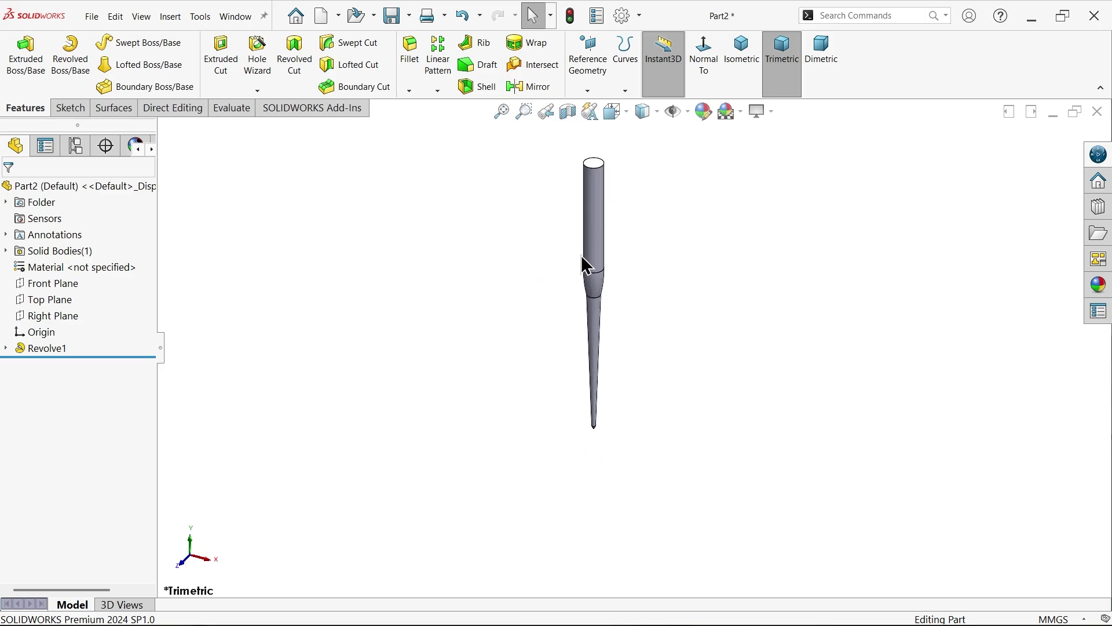
pyautogui.scroll(-10, 633, 181)
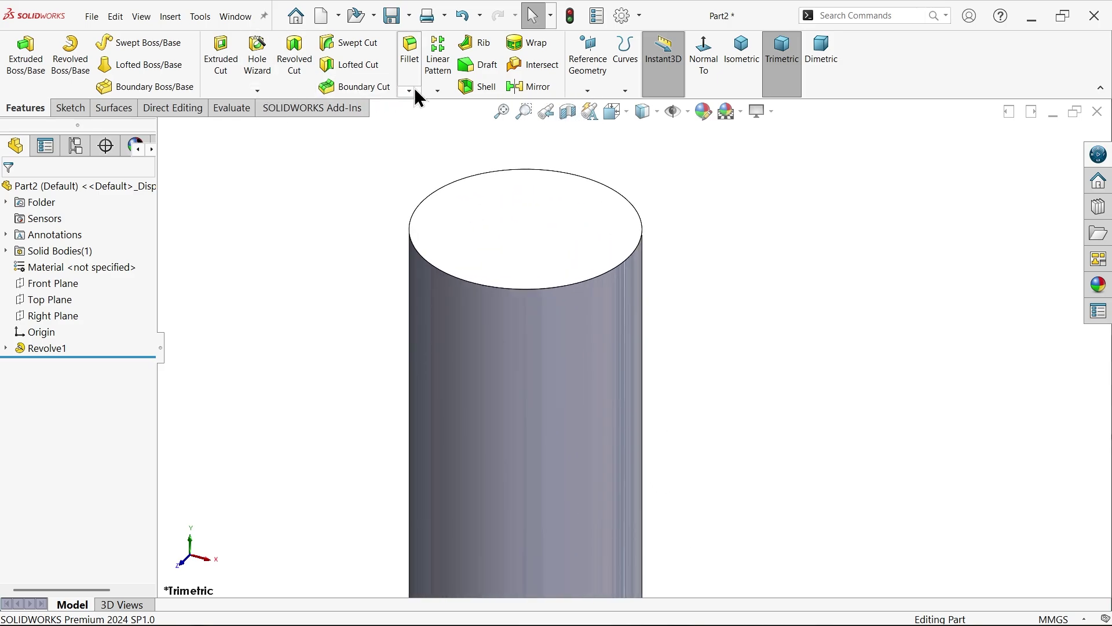
pyautogui.click(415, 91)
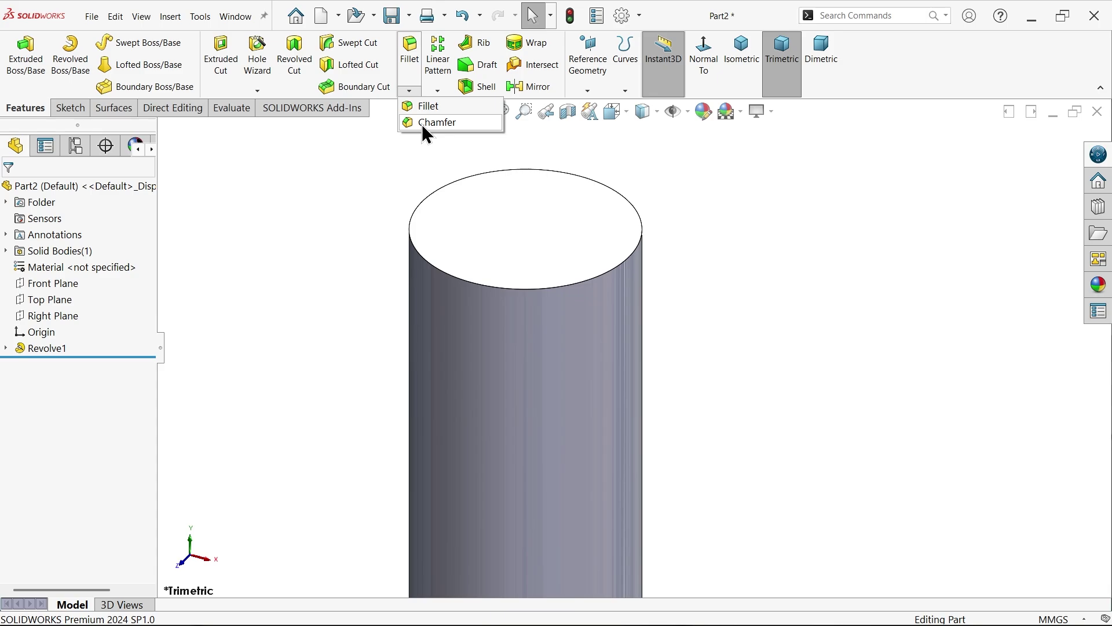
pyautogui.click(422, 123)
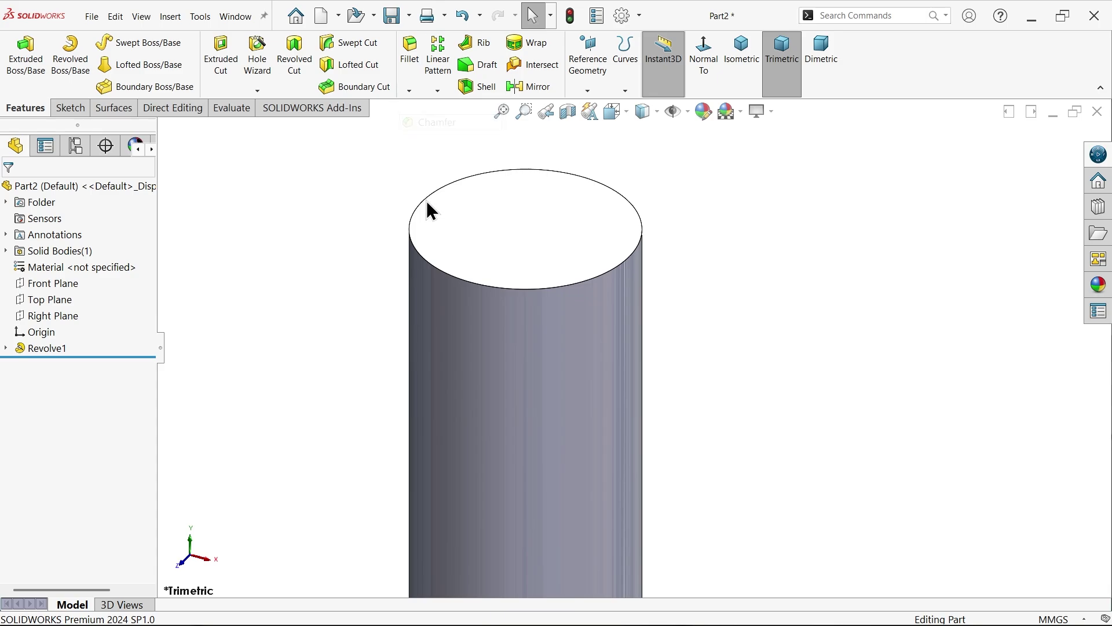
pyautogui.click(412, 245)
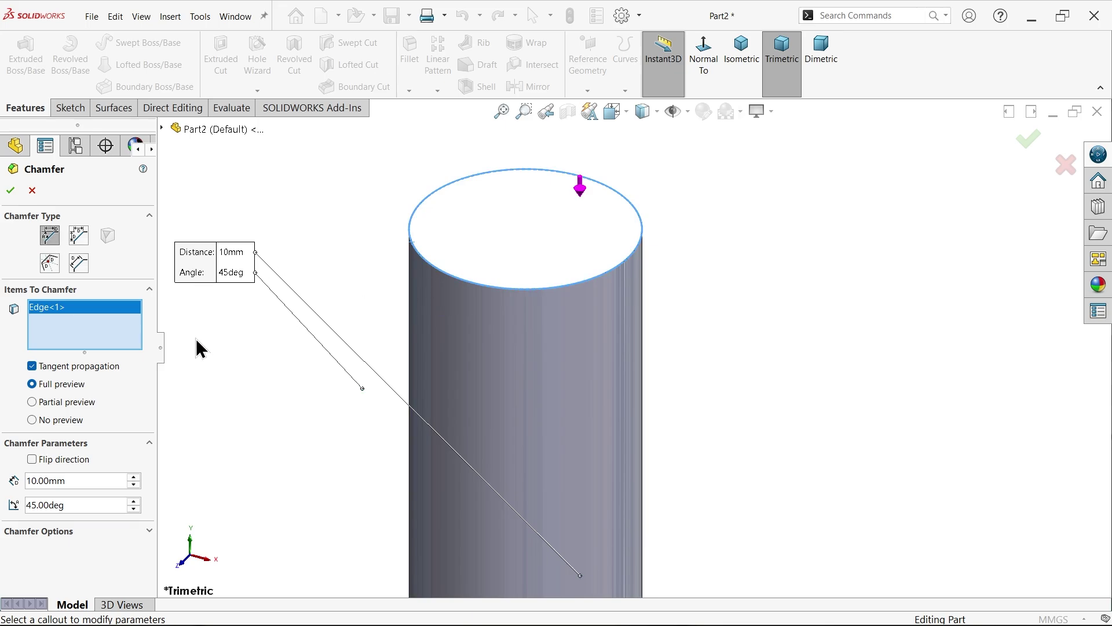
pyautogui.moveTo(73, 482); pyautogui.dragTo(2, 470)
pyautogui.write('0.5')
pyautogui.press('Return')
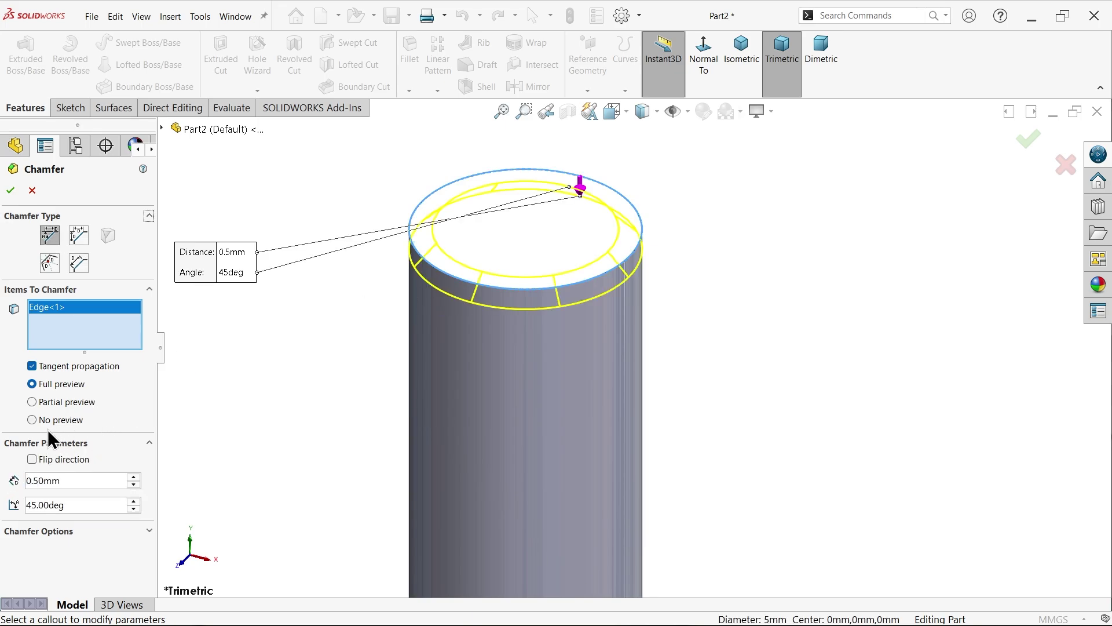
pyautogui.click(11, 191)
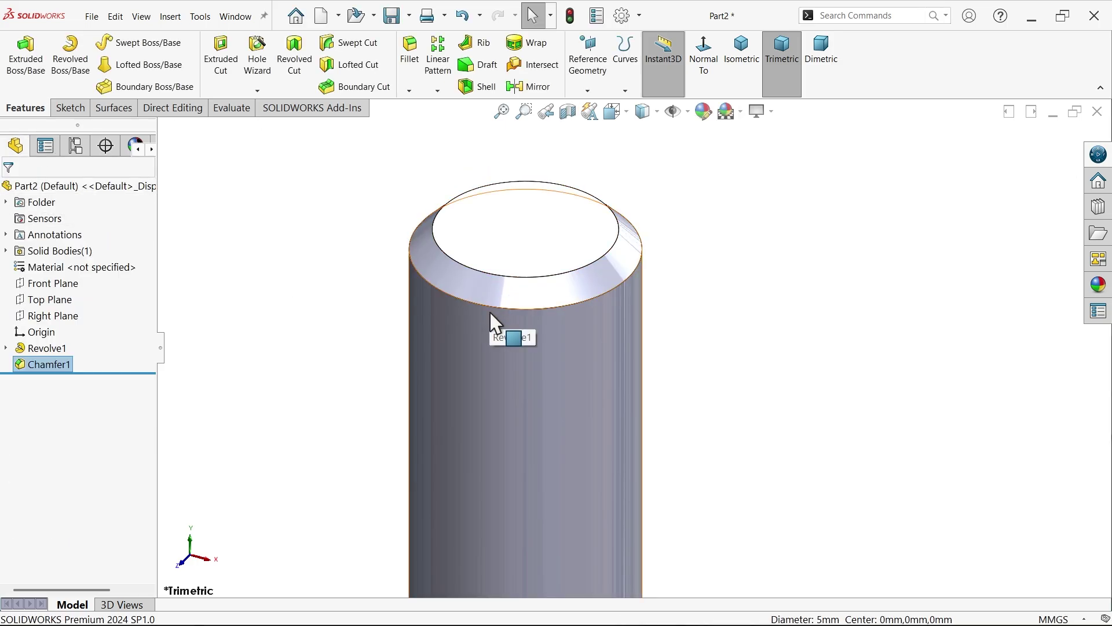
# Step: Start a Thread feature on the chamfer's lower edge, beginning at the shaft's top face
pyautogui.click(257, 91)
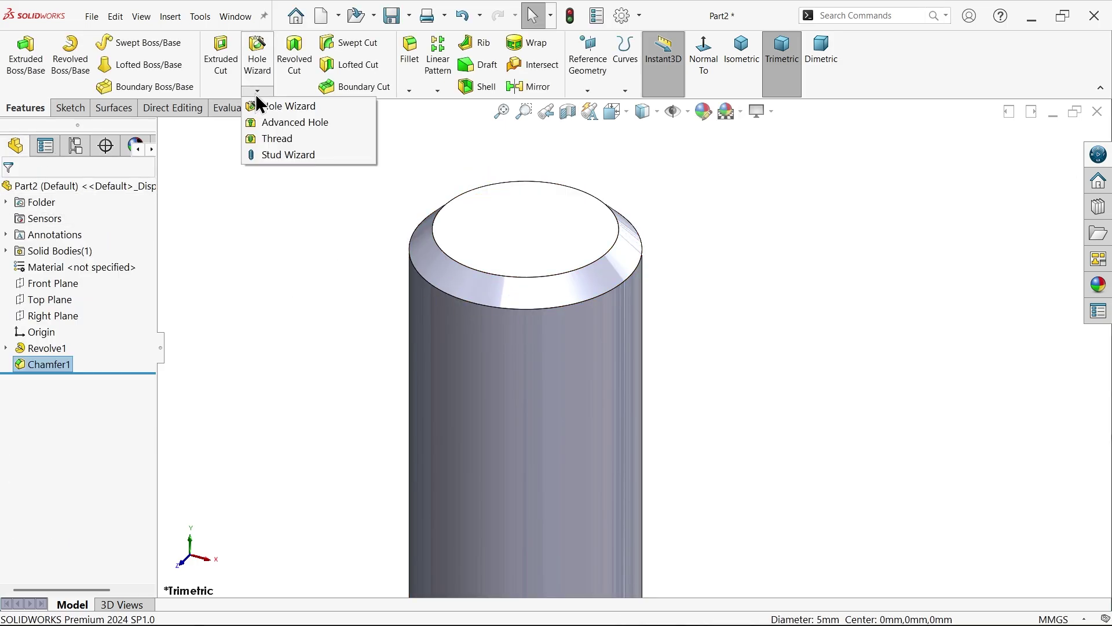
pyautogui.click(275, 138)
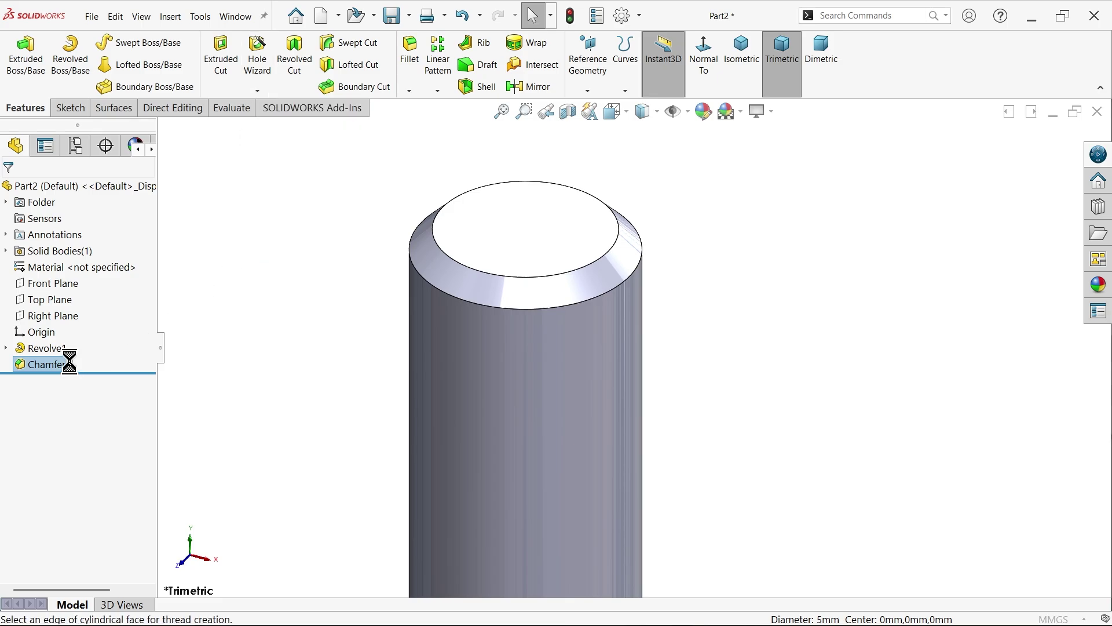
pyautogui.click(679, 347)
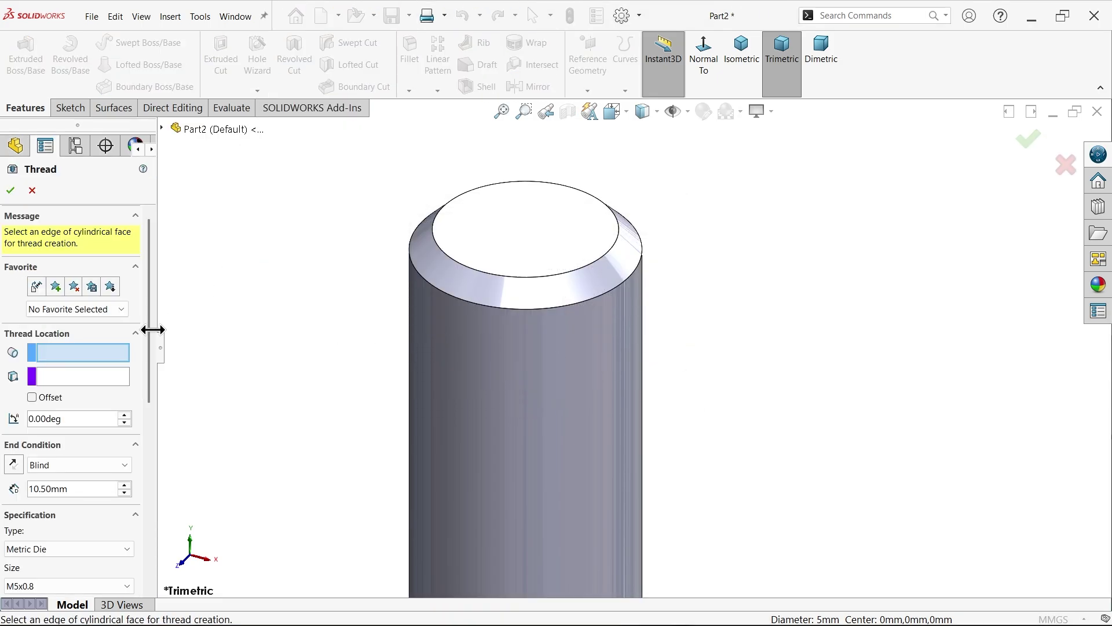
pyautogui.click(486, 306)
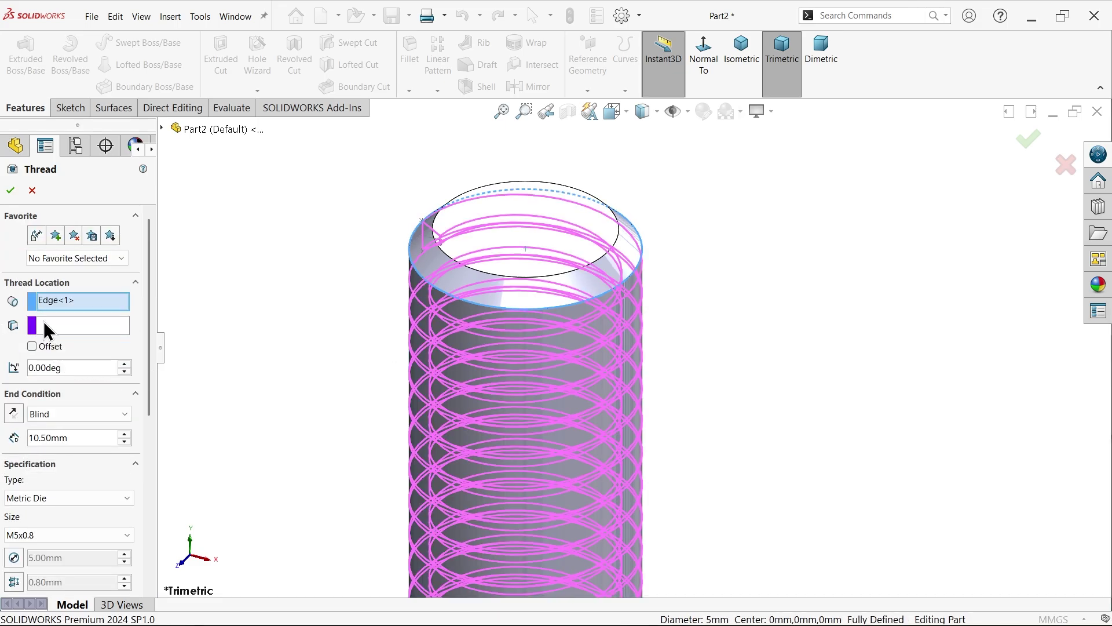
pyautogui.click(43, 321)
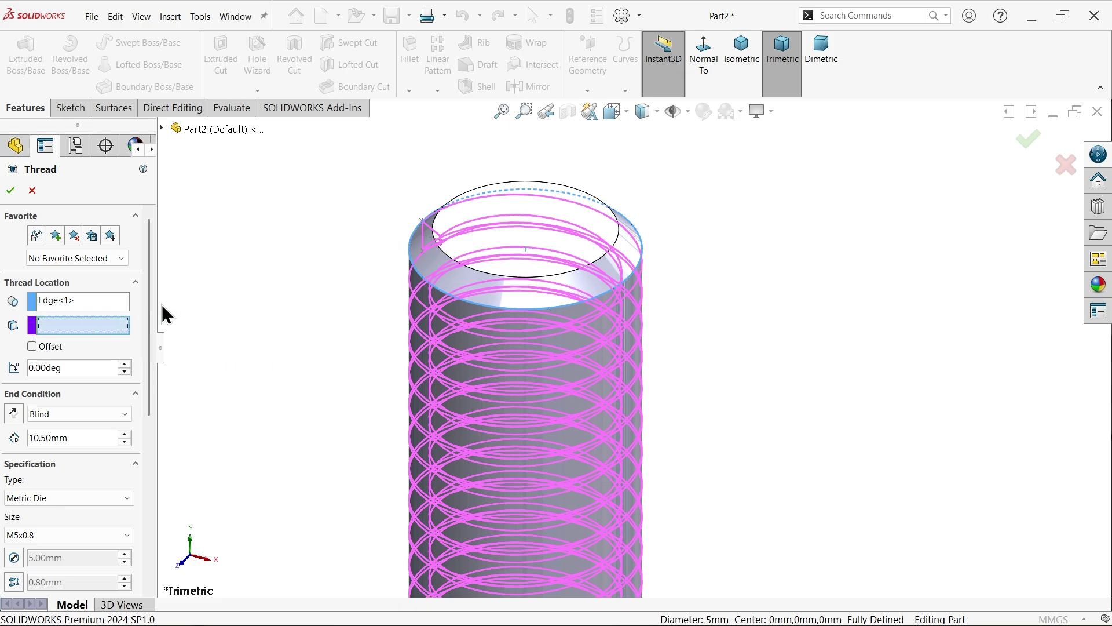
pyautogui.click(485, 249)
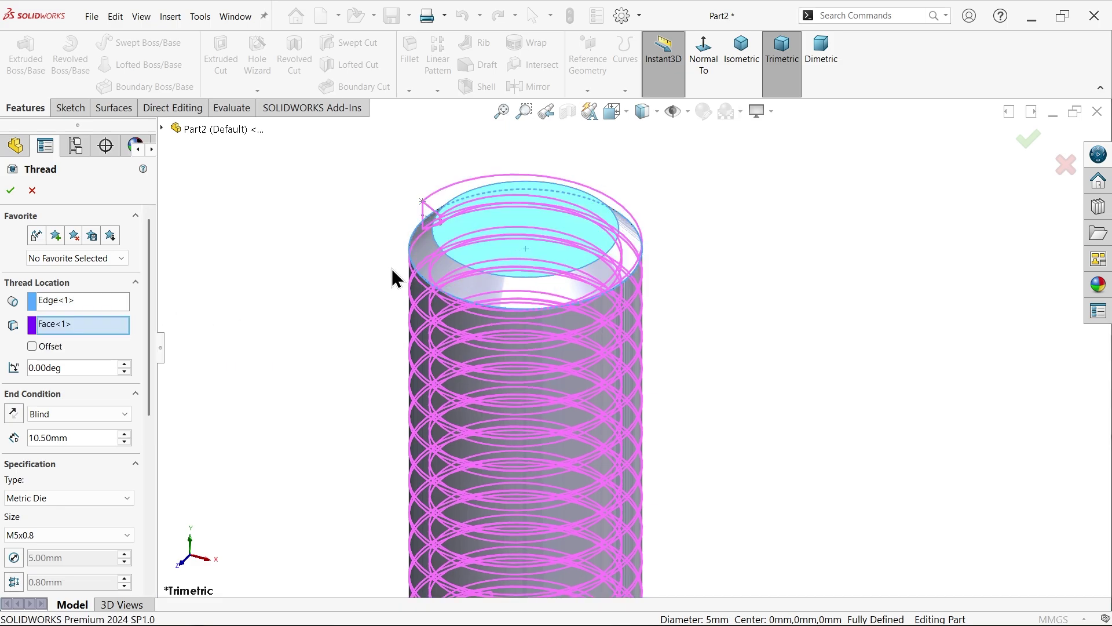
# Step: Offset the thread start by 2 mm, reversed so it begins beyond the top edge
pyautogui.click(625, 111)
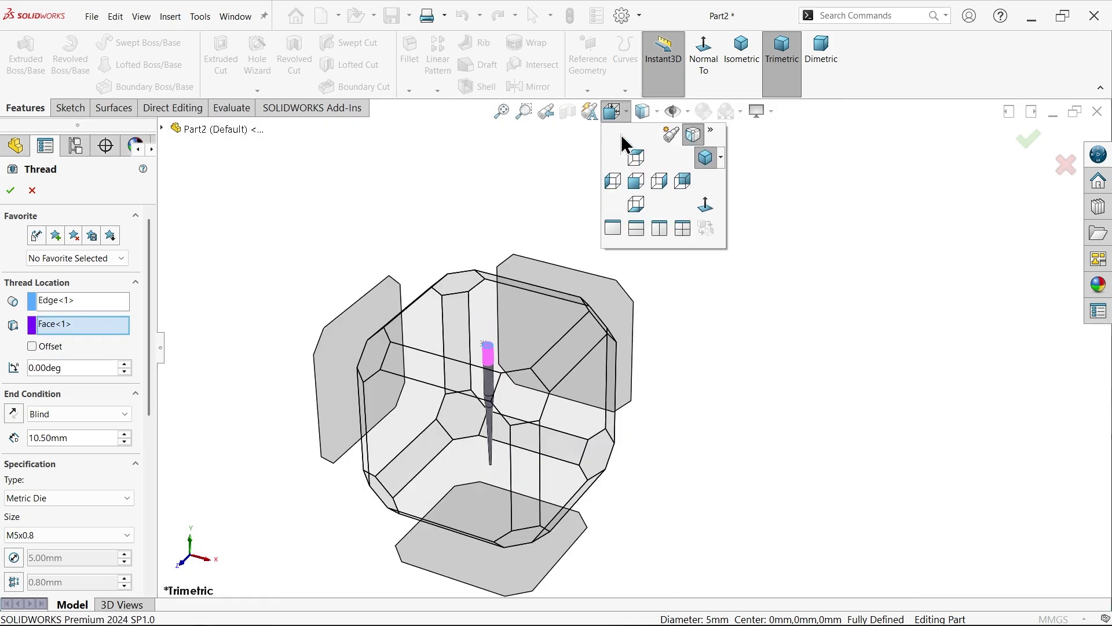
pyautogui.moveTo(474, 382)
pyautogui.click(429, 415)
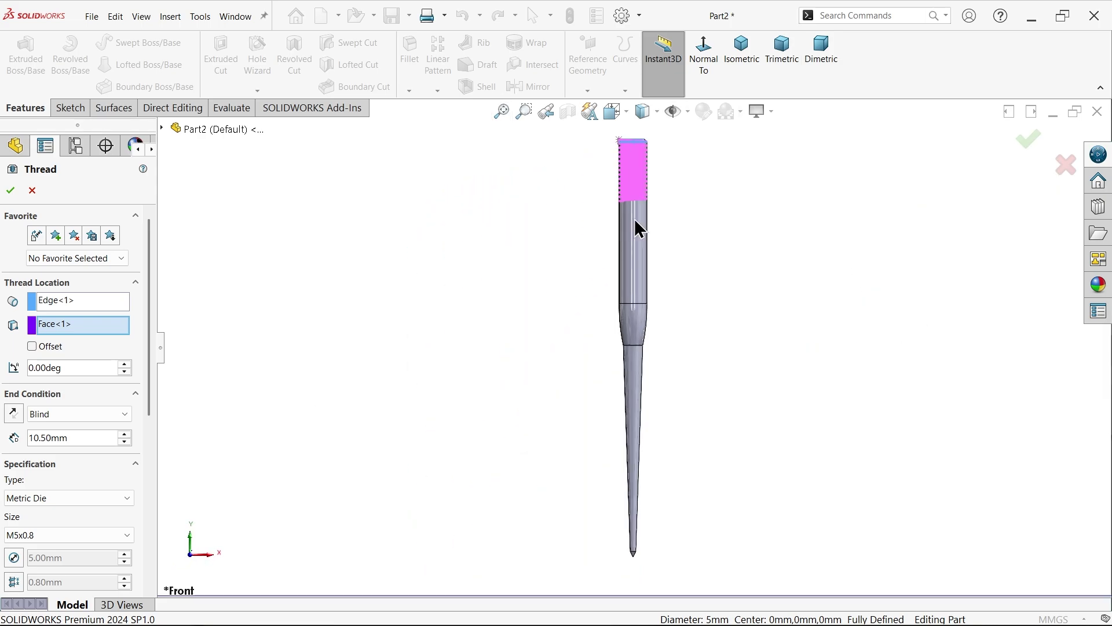
pyautogui.scroll(-5, 567, 263)
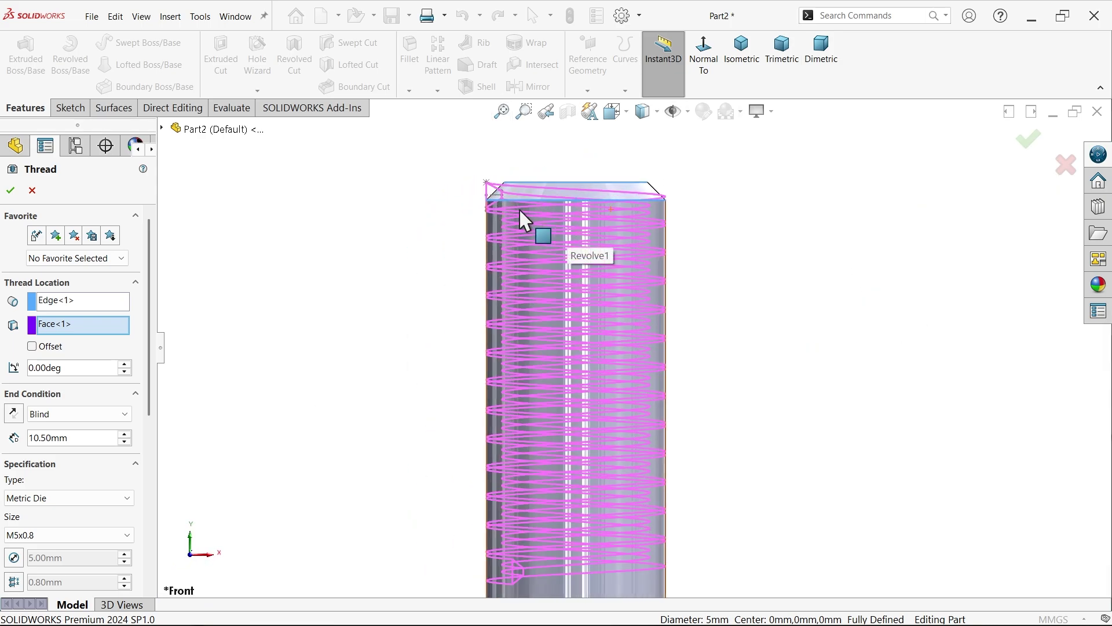
pyautogui.scroll(-1, 524, 219)
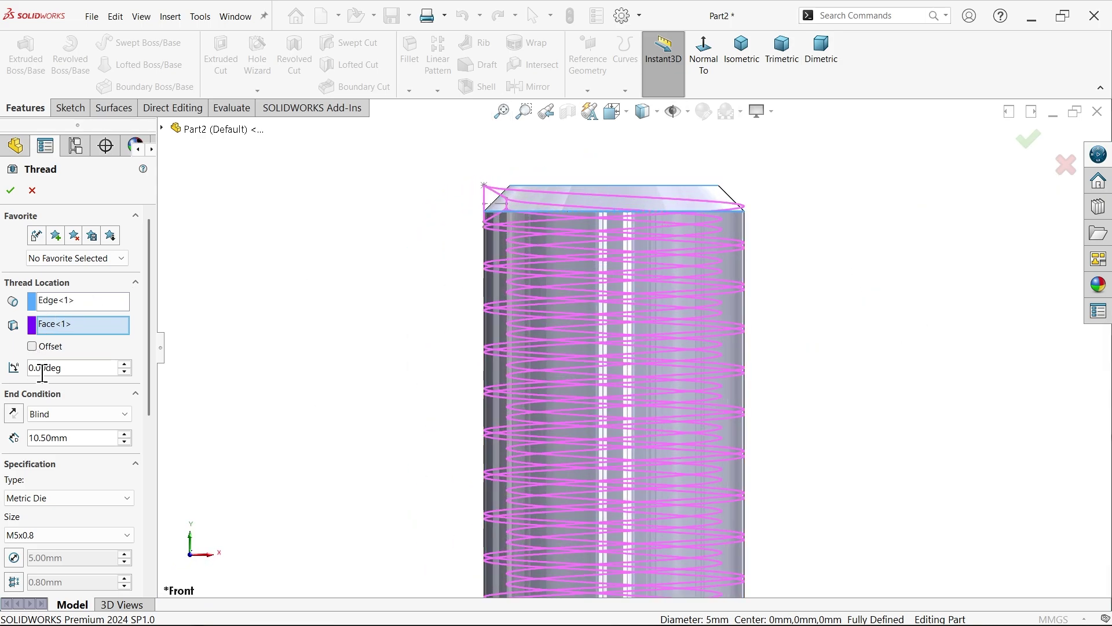
pyautogui.click(31, 346)
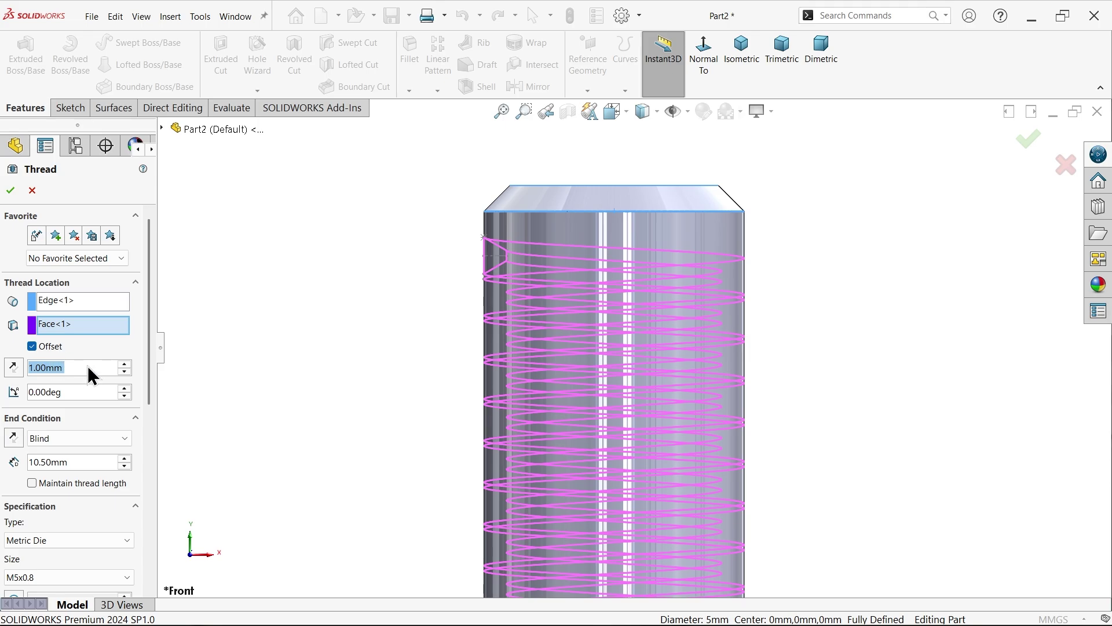
pyautogui.write('2')
pyautogui.press('Return')
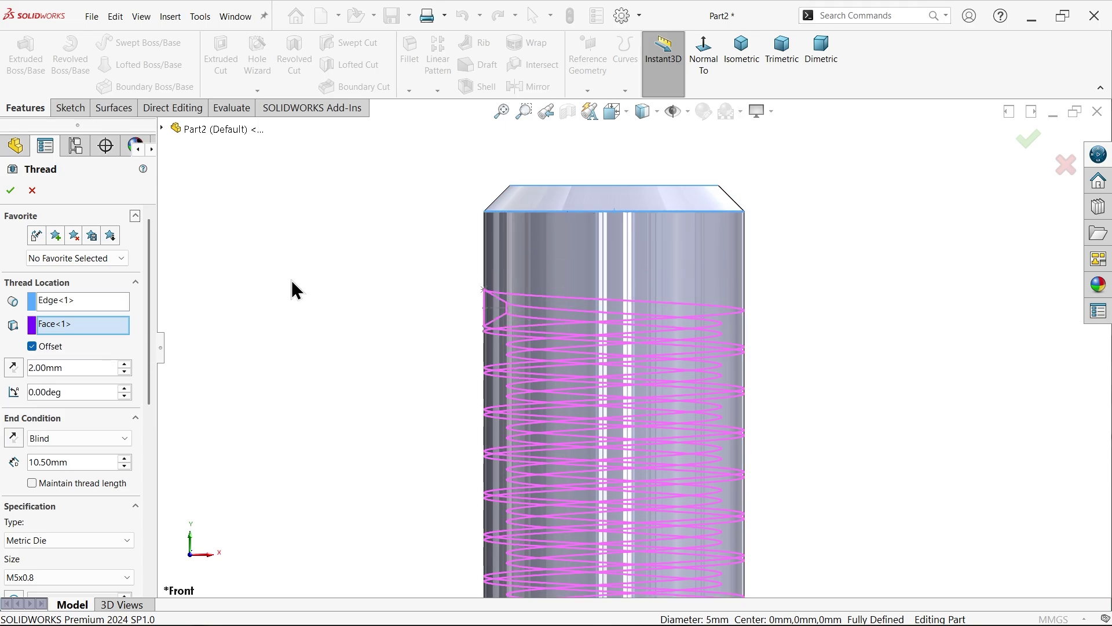
pyautogui.click(12, 369)
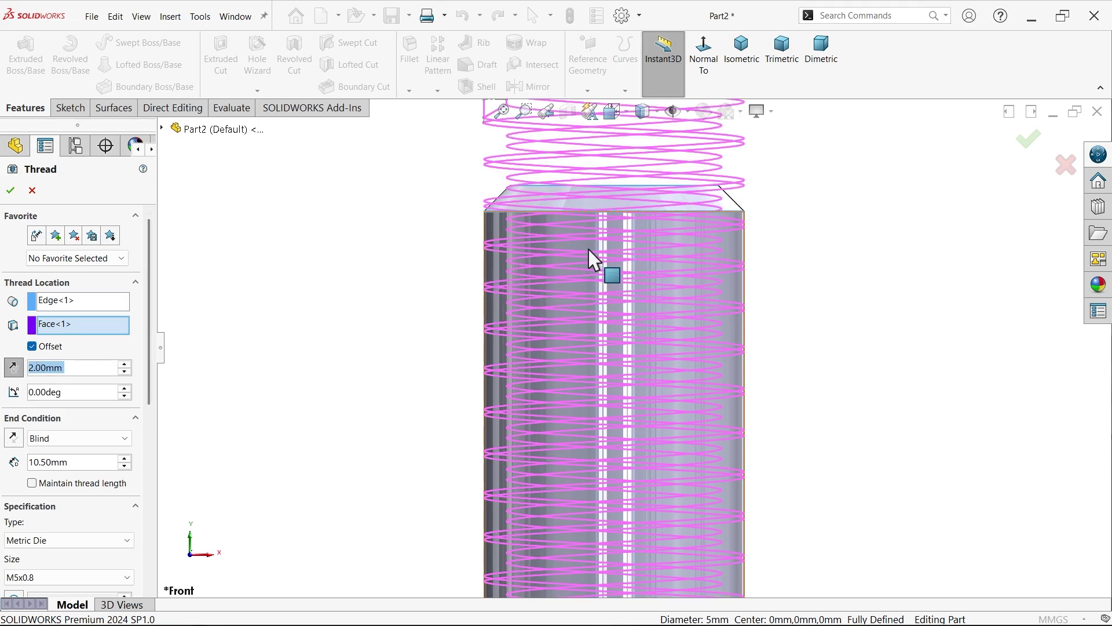
# Step: Set the thread's blind depth to 10.5+2, giving 12.50 mm
pyautogui.scroll(3, 594, 256)
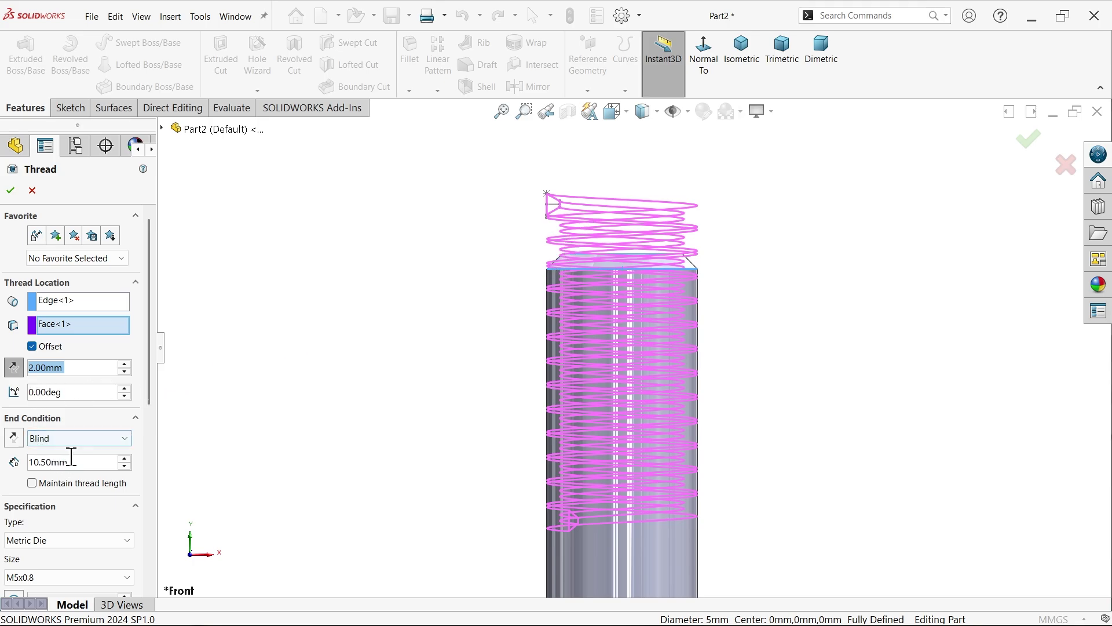
pyautogui.moveTo(77, 462); pyautogui.dragTo(20, 451)
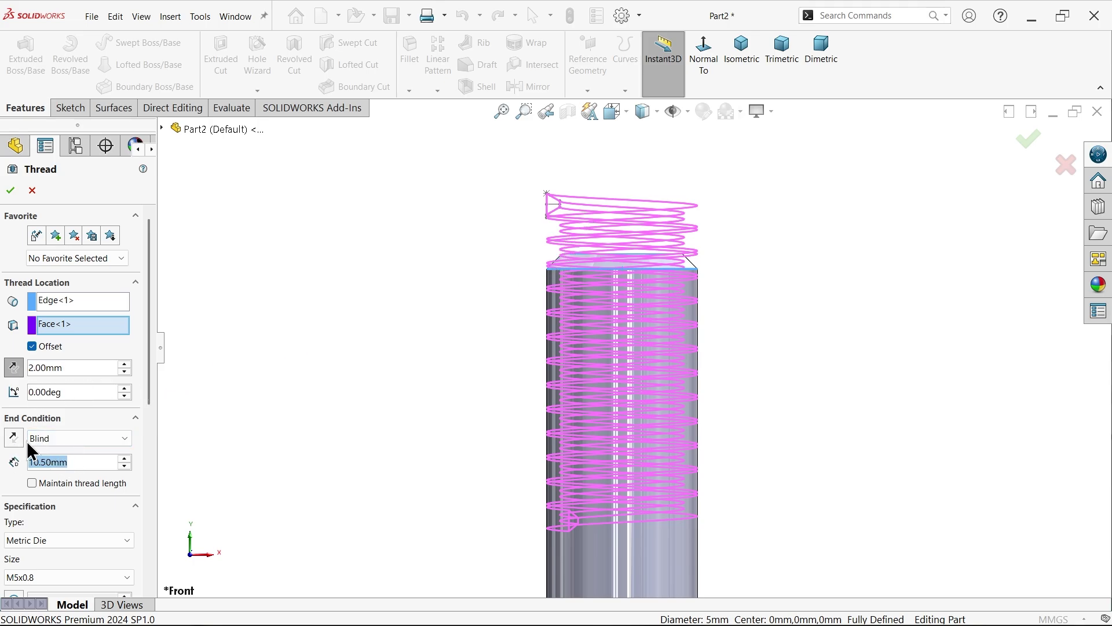
pyautogui.write('0')
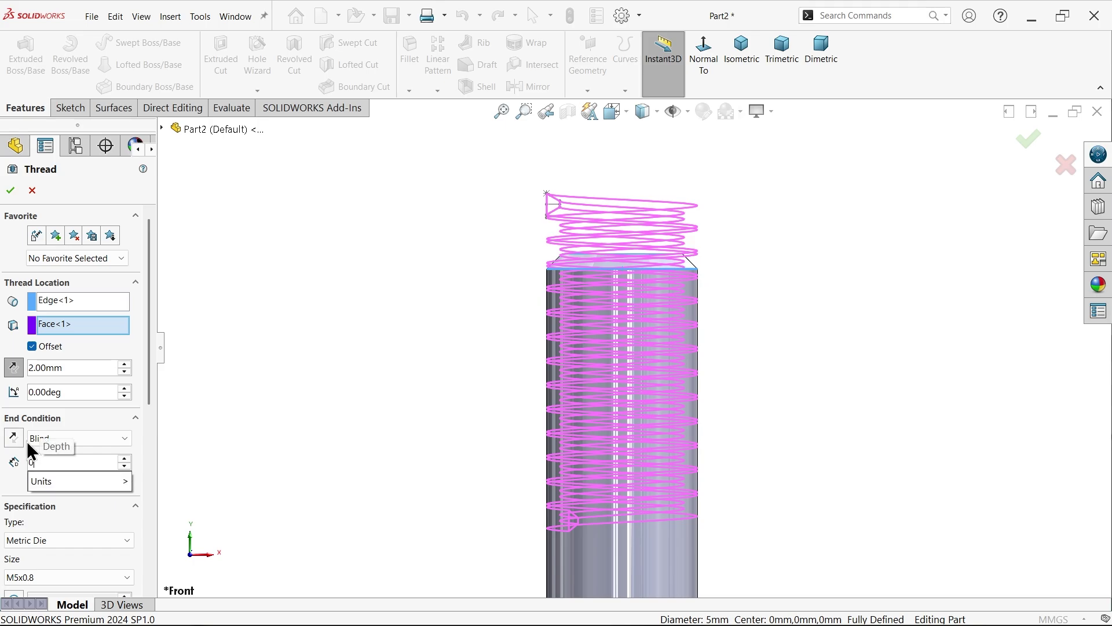
pyautogui.write('10.5+2')
pyautogui.press('Return')
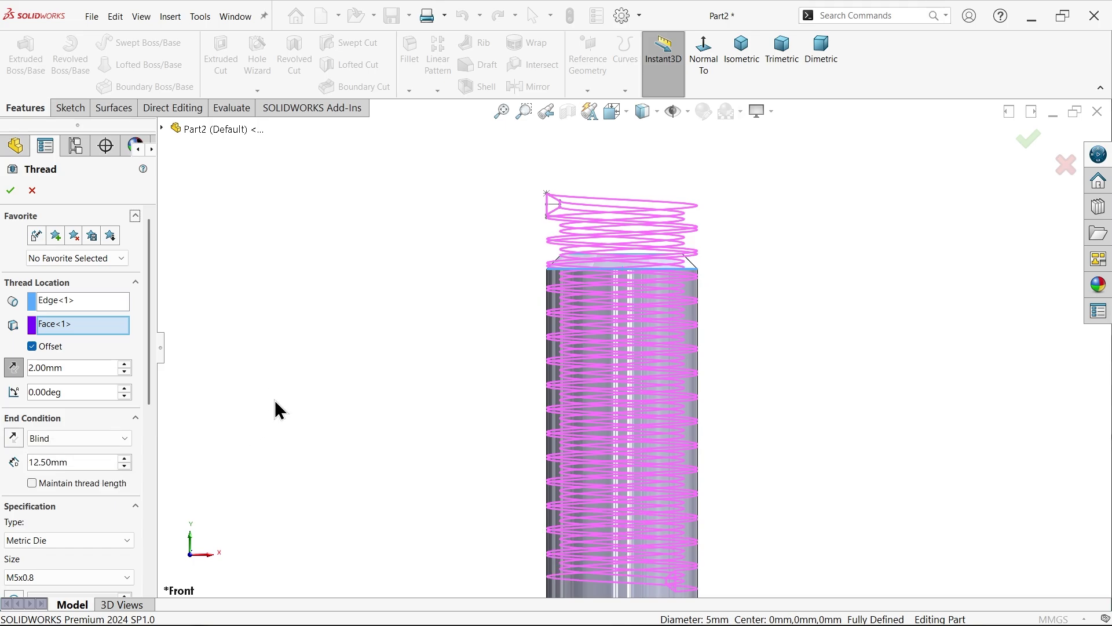
pyautogui.scroll(3, 631, 350)
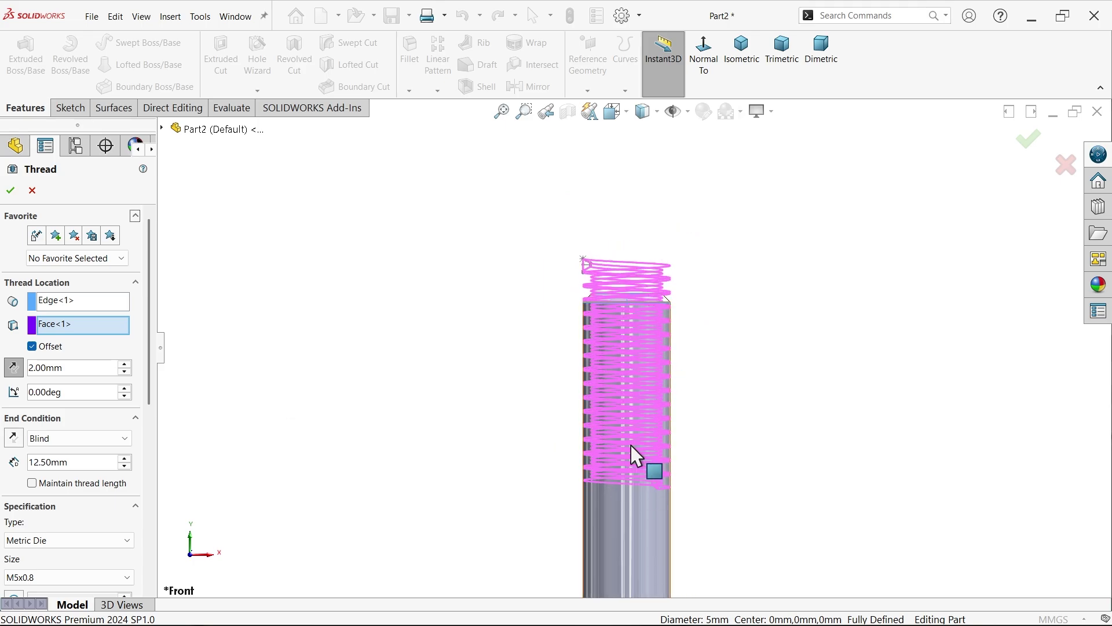
# Step: Keep the M5x0.8 size, choose Cut thread over Extrude thread, and confirm the thread
pyautogui.scroll(-5, 144, 440)
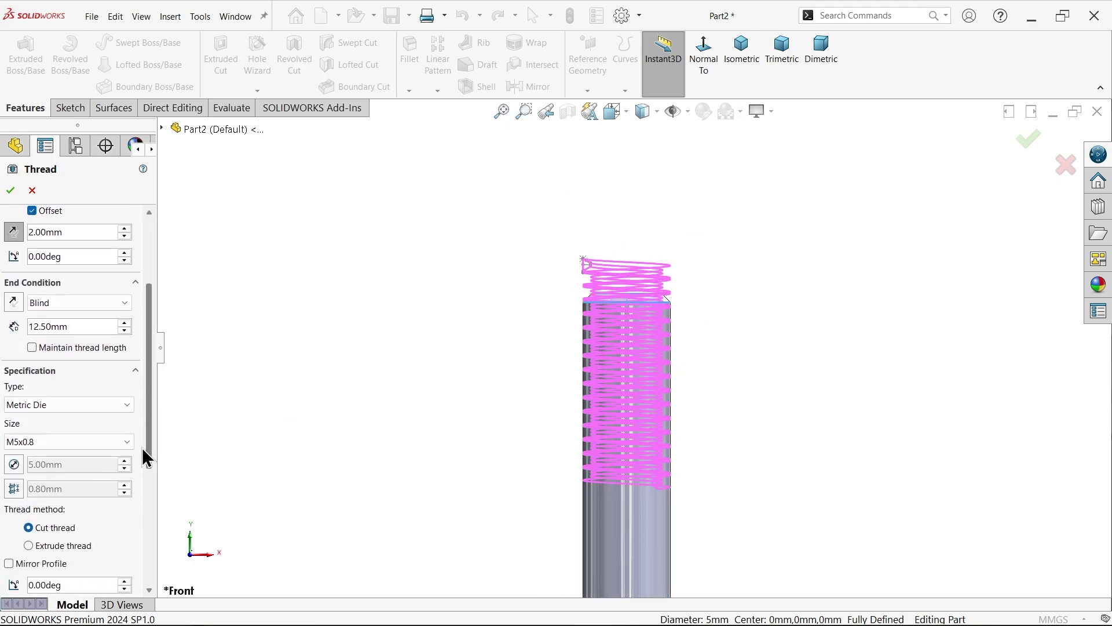
pyautogui.scroll(-2, 654, 405)
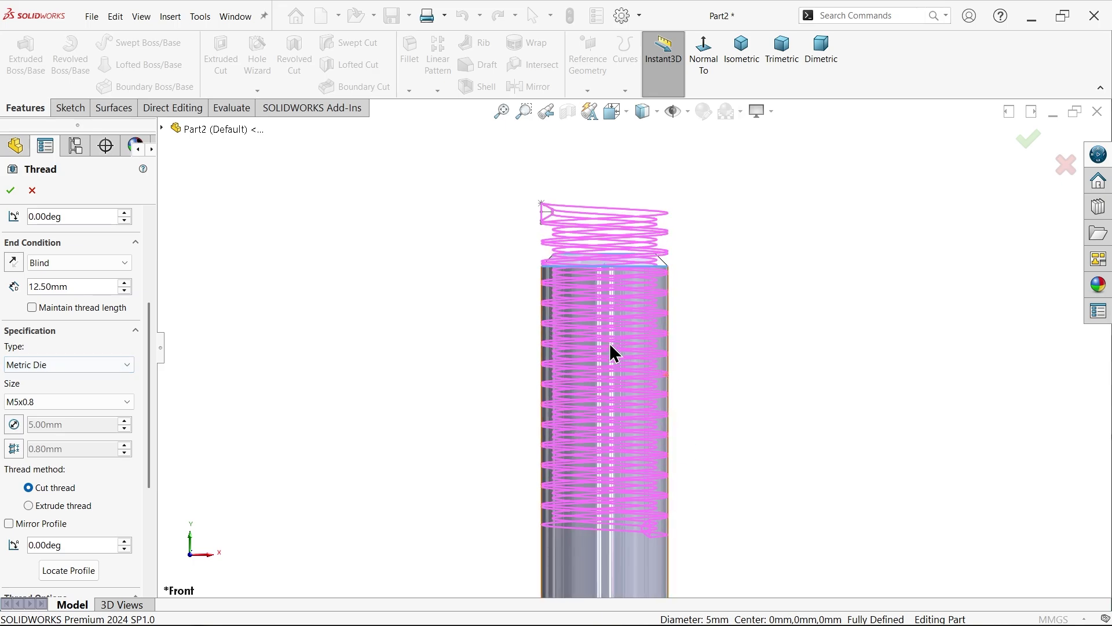
pyautogui.click(49, 404)
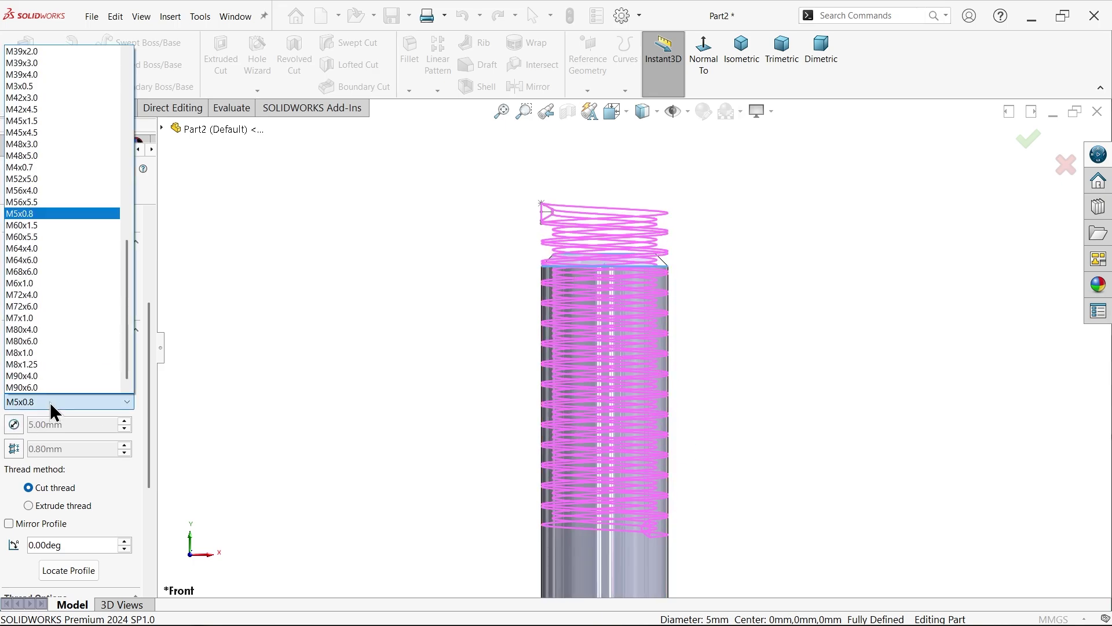
pyautogui.click(51, 404)
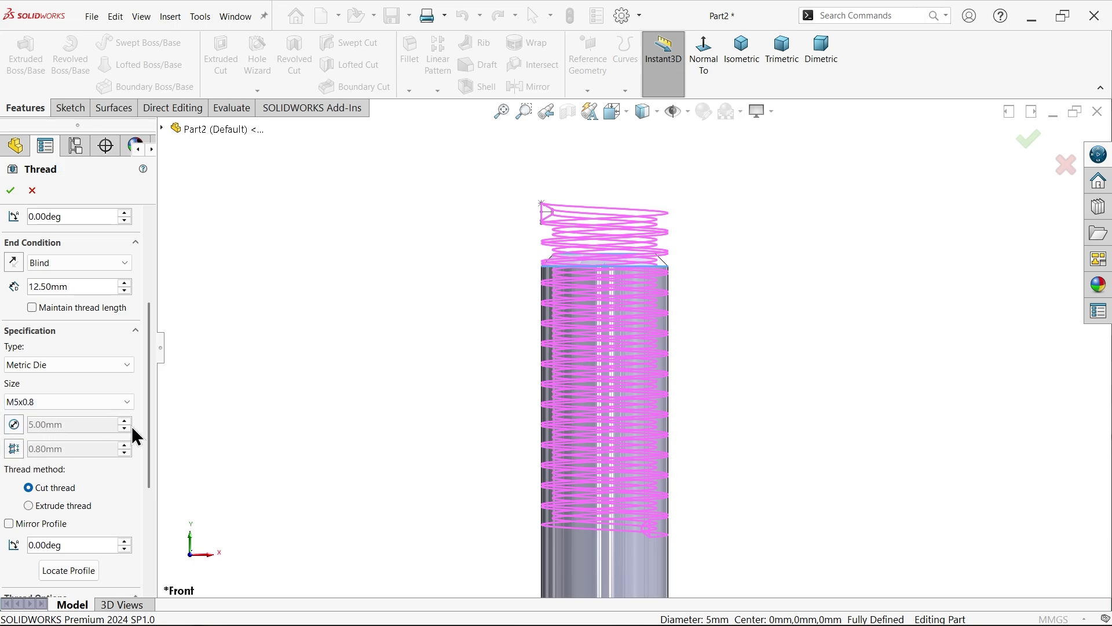
pyautogui.moveTo(152, 419); pyautogui.dragTo(151, 492)
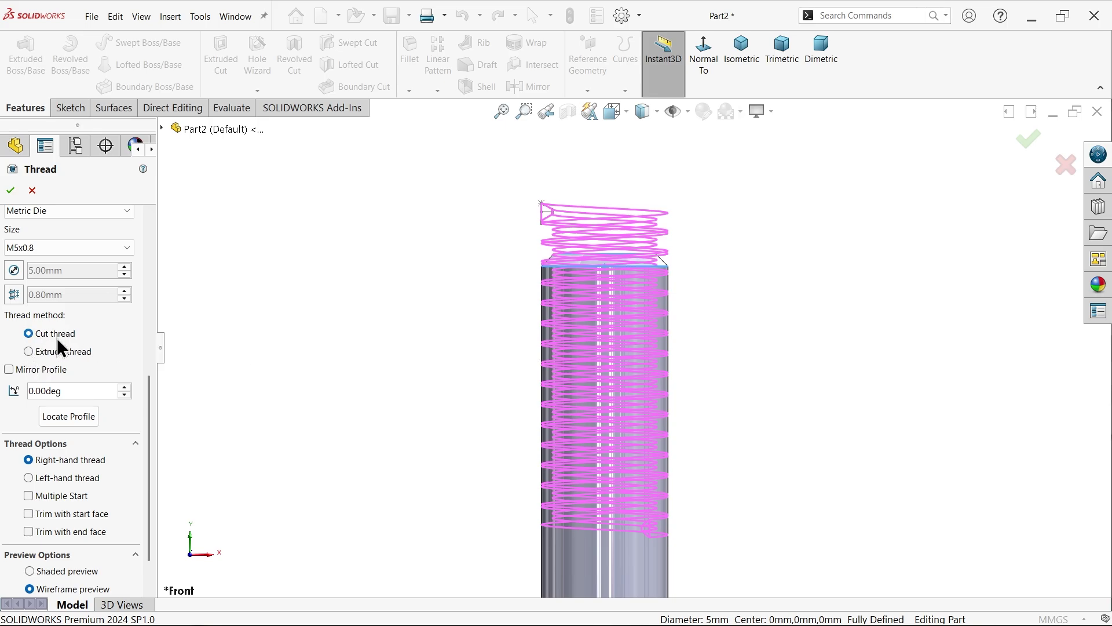
pyautogui.click(29, 352)
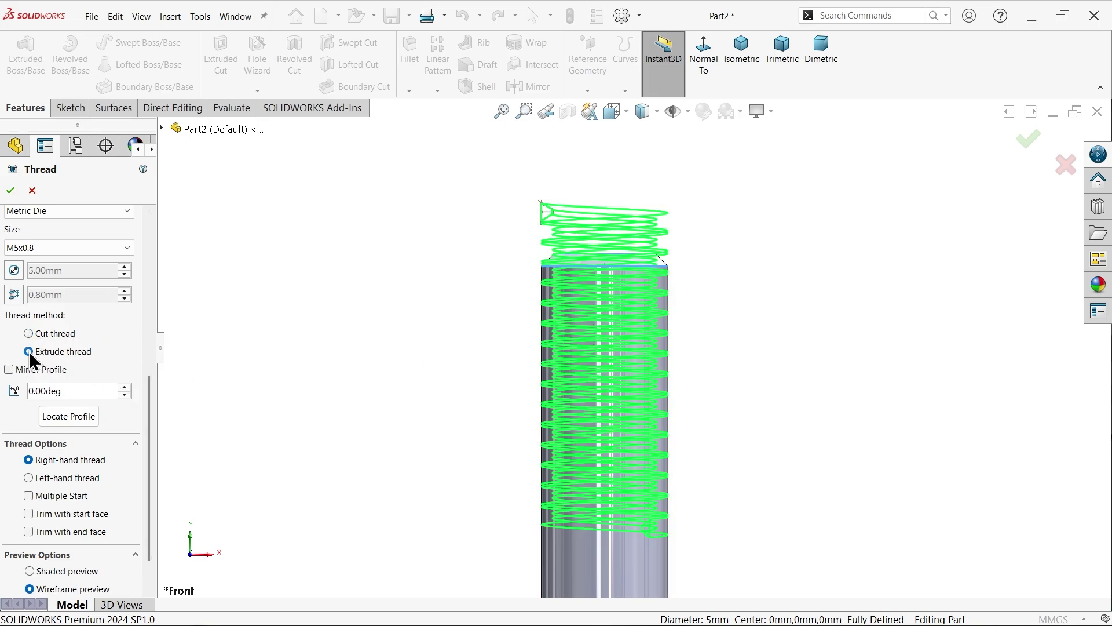
pyautogui.click(29, 334)
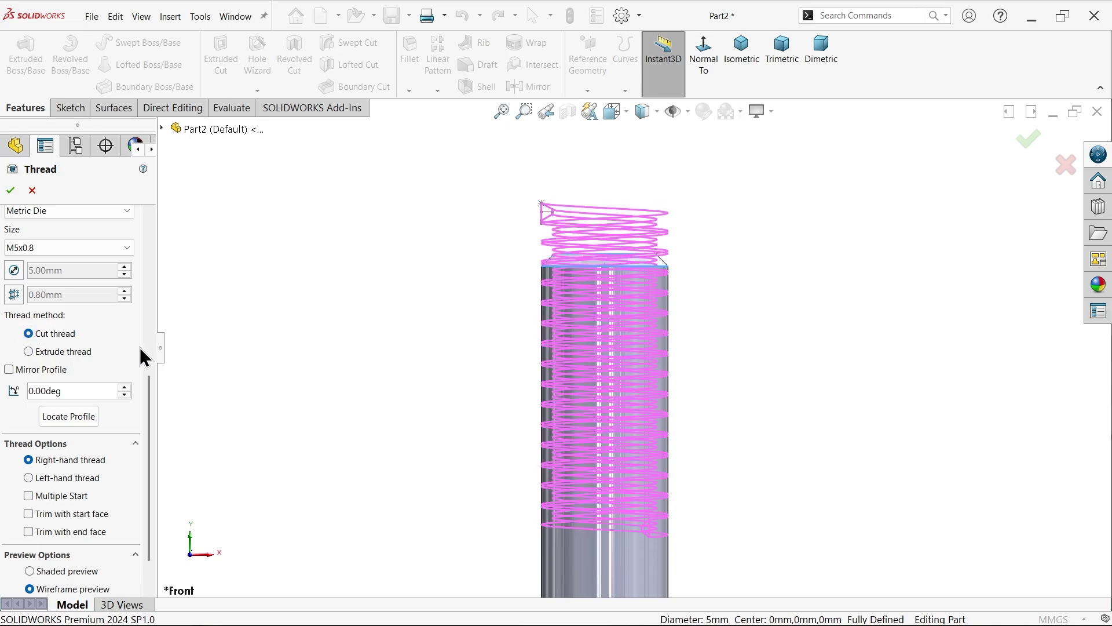
pyautogui.moveTo(151, 387); pyautogui.dragTo(150, 444)
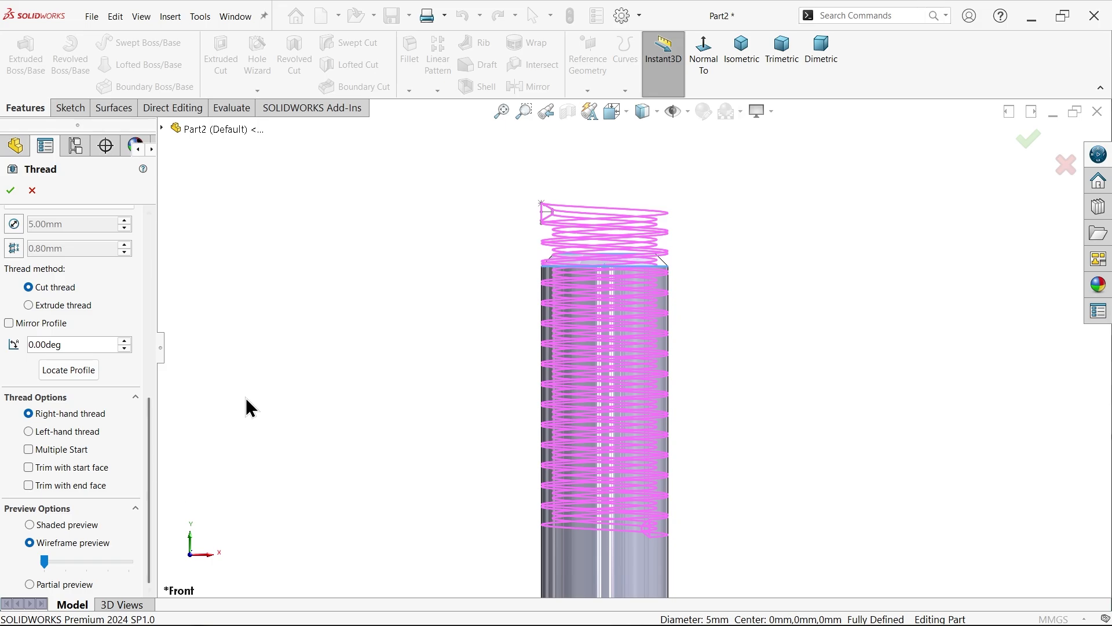
pyautogui.click(15, 195)
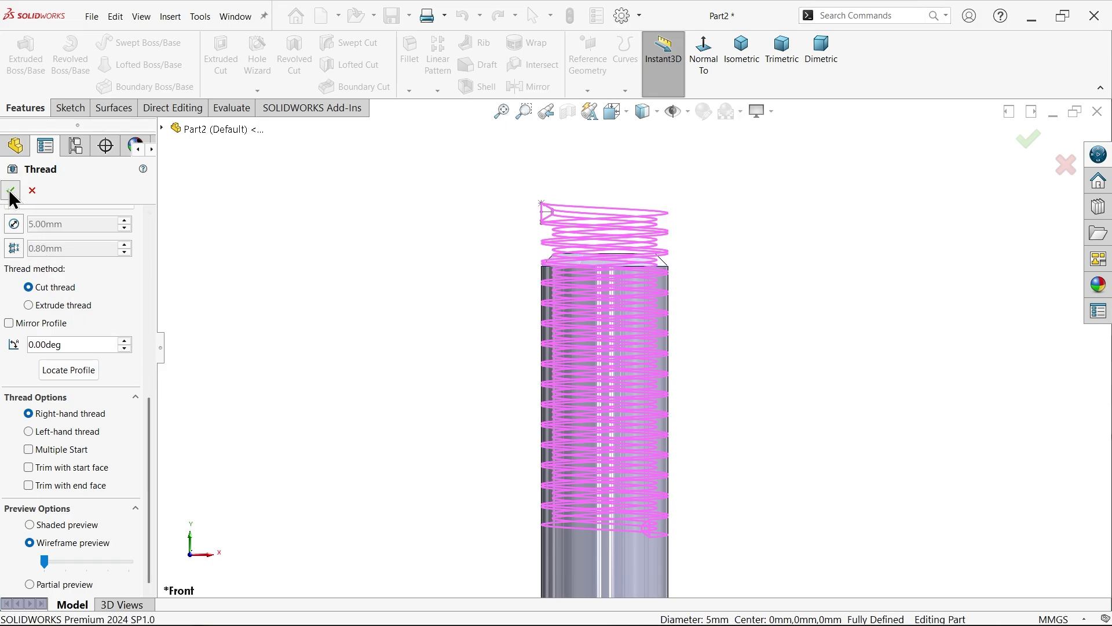
# Step: Orbit the threaded shaft, then switch to the CorkScrew drawing in Photos and zoom around it
pyautogui.moveTo(407, 397)
pyautogui.mouseDown(button='middle')
pyautogui.moveTo(372, 348)
pyautogui.moveTo(305, 345)
pyautogui.mouseUp(button='middle')
pyautogui.hotkey('alt', 'Tab')
pyautogui.scroll(2, 421, 341)
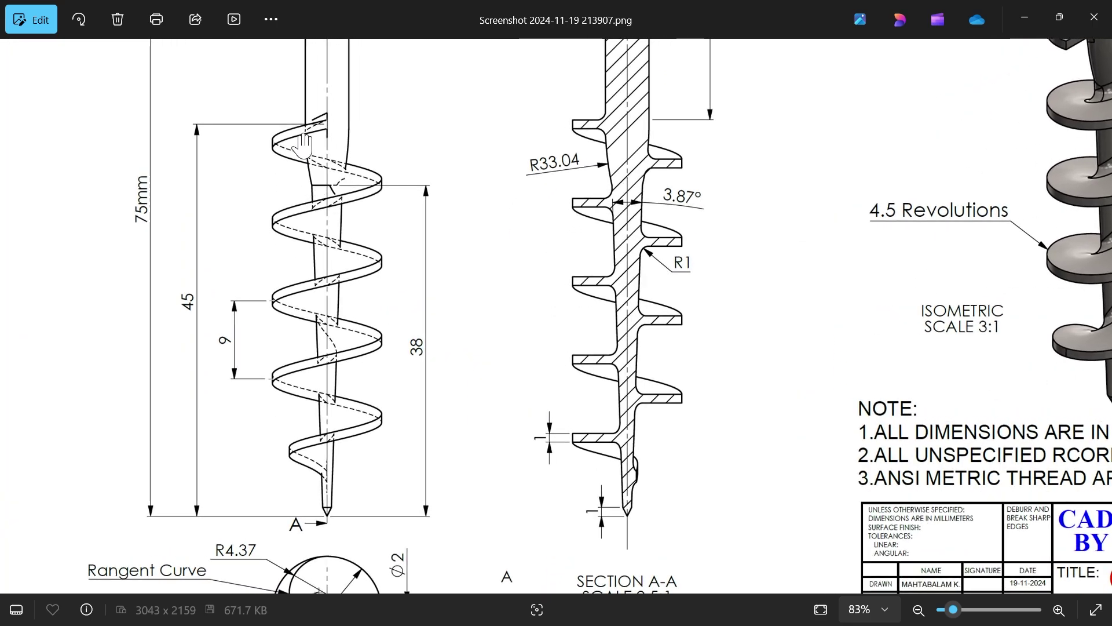
pyautogui.scroll(-3, 369, 385)
pyautogui.scroll(2, 372, 377)
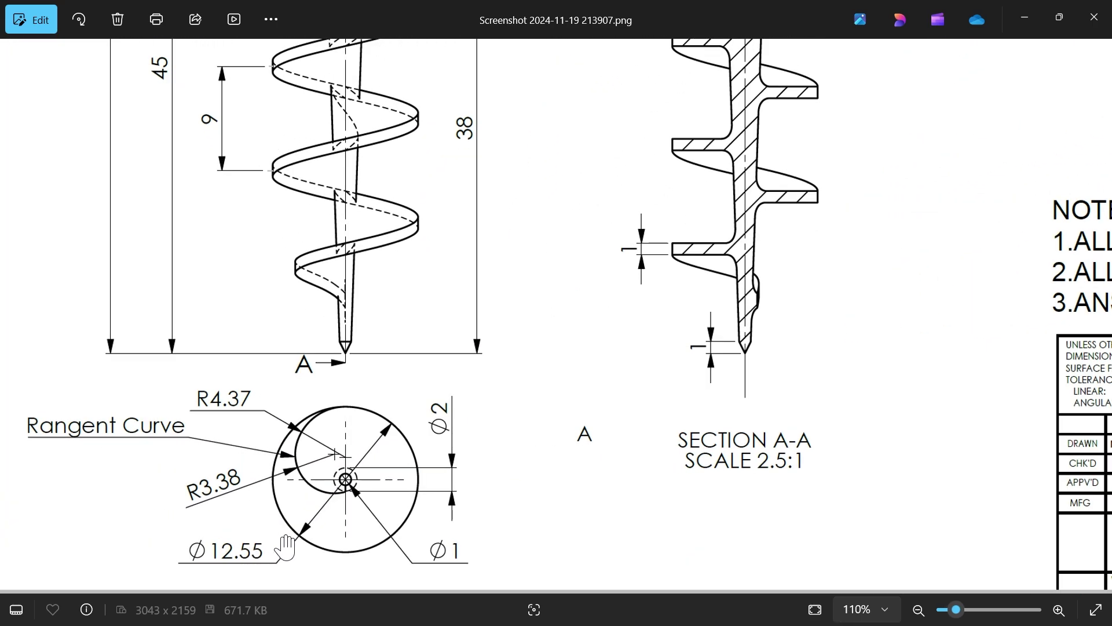
pyautogui.scroll(3, 427, 372)
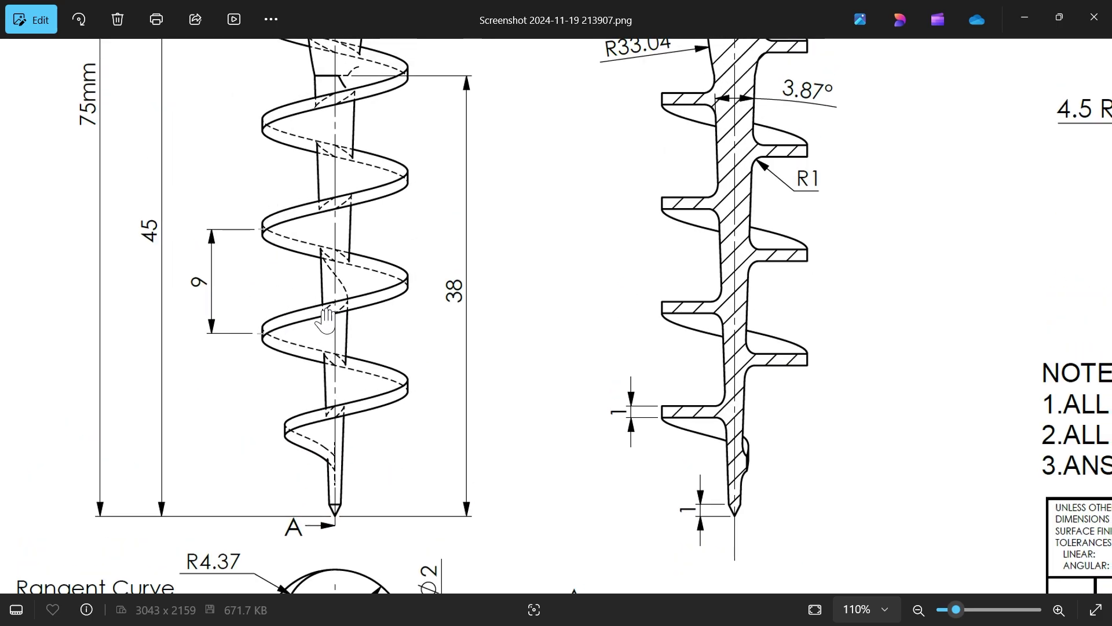
pyautogui.scroll(-3, 498, 335)
pyautogui.scroll(1, 409, 355)
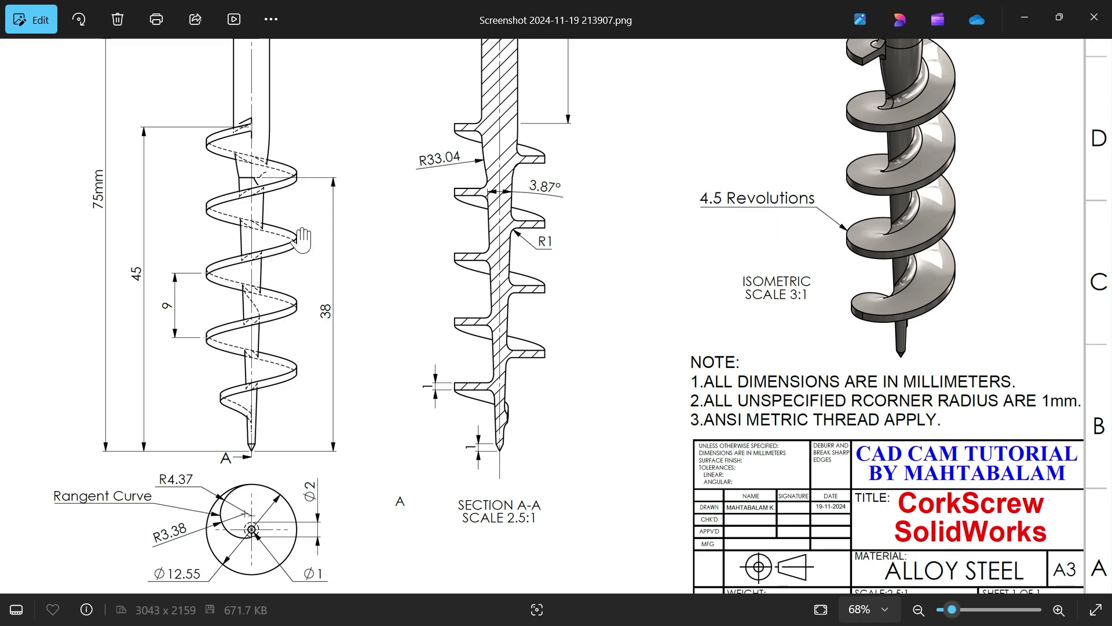
pyautogui.scroll(6, 447, 382)
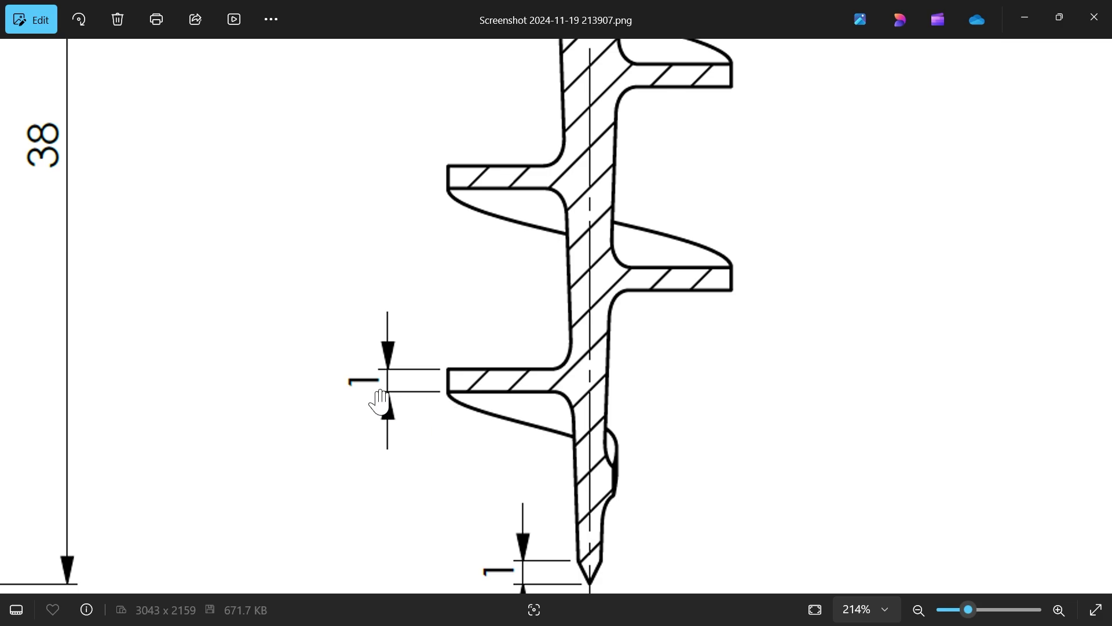
pyautogui.hscroll(-10, 380, 400)
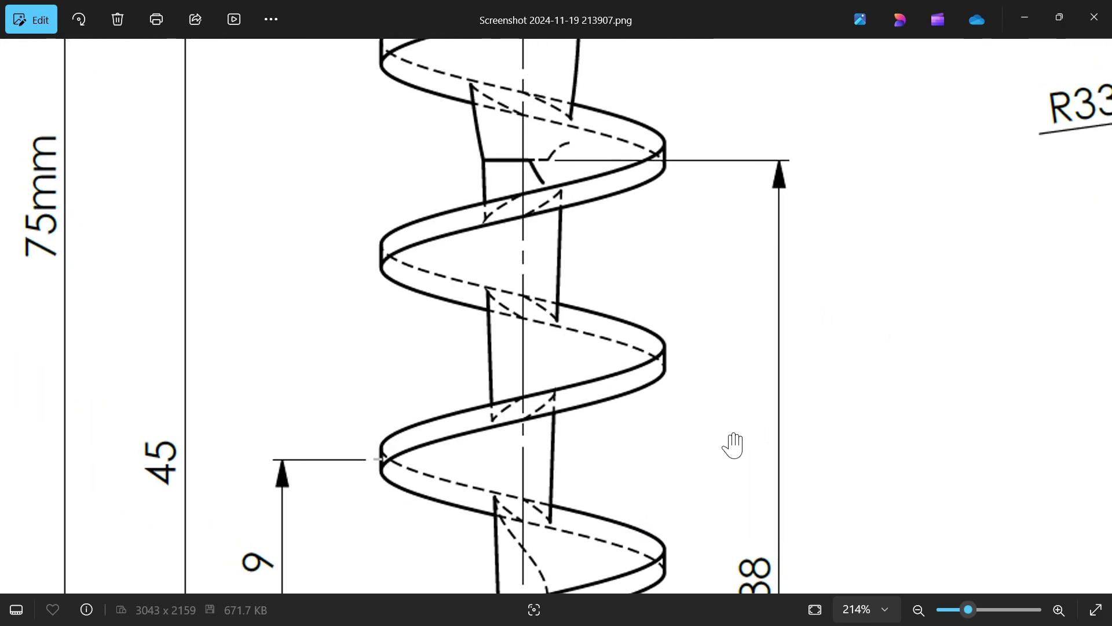
pyautogui.scroll(-3, 581, 294)
# Step: Pan to the helix dimensions: 9 mm pitch, 45 and 38
pyautogui.moveTo(457, 446); pyautogui.dragTo(487, 234)
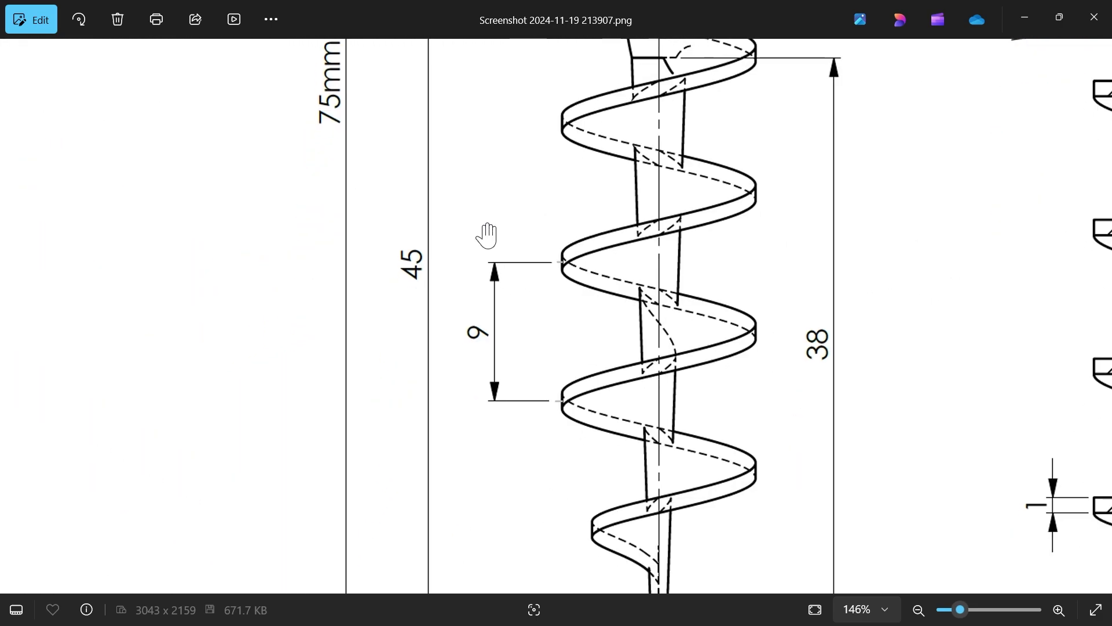
pyautogui.scroll(-2, 417, 270)
pyautogui.scroll(6, 463, 260)
pyautogui.scroll(5, 652, 236)
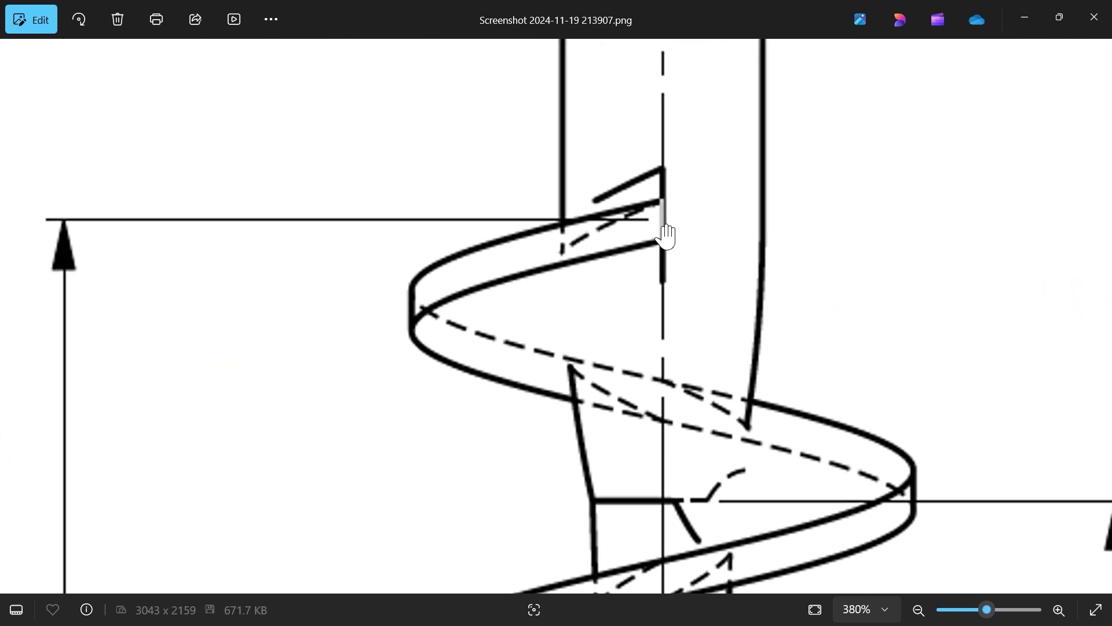
pyautogui.scroll(-10, 661, 235)
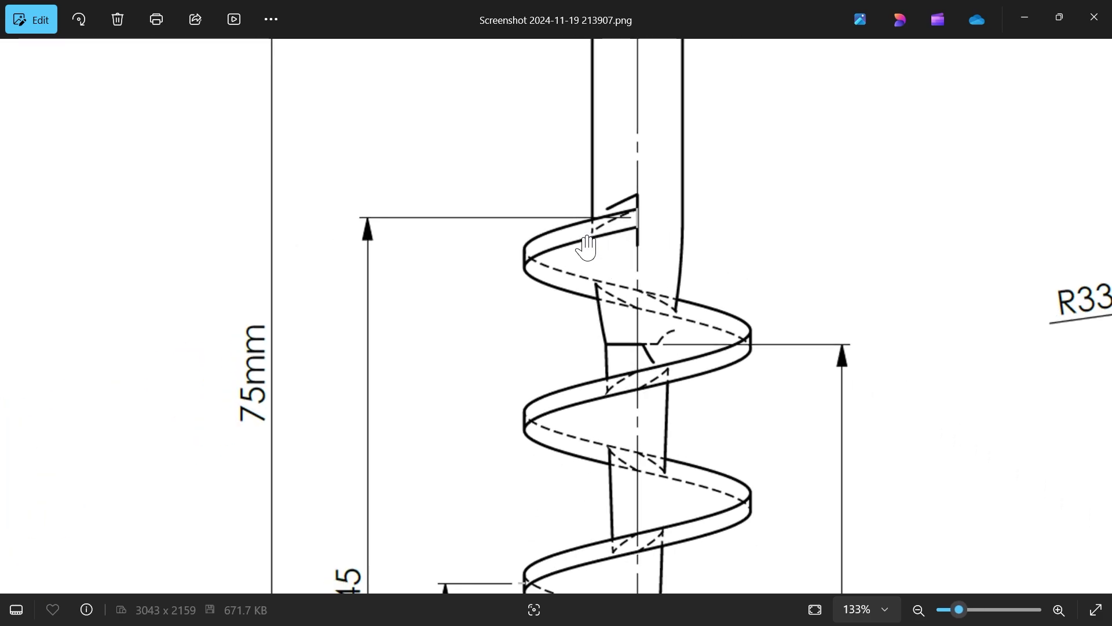
pyautogui.scroll(-1, 457, 344)
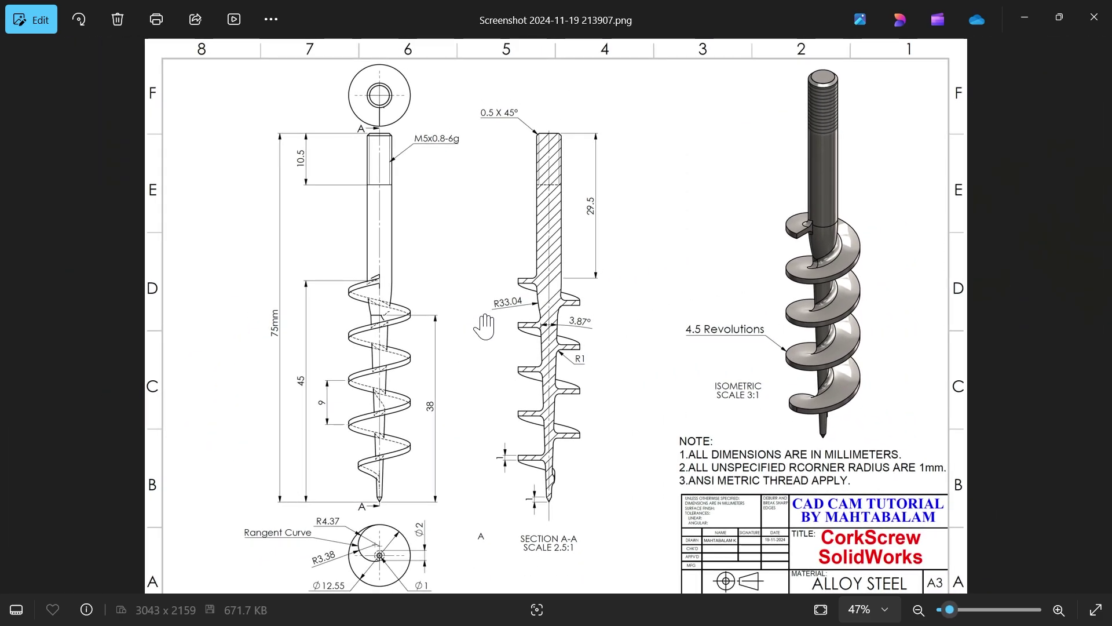
# Step: Create Plane2 offset 75-45 = 30 mm from the shaft's threaded end face, flipped down onto the pin
pyautogui.click(1025, 17)
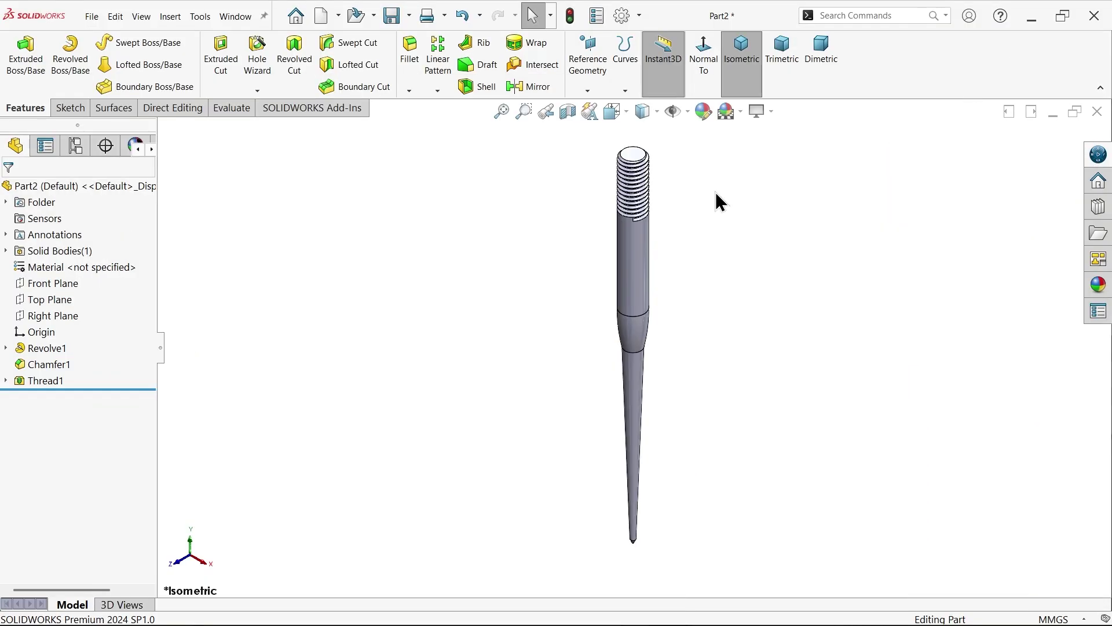
pyautogui.click(589, 94)
pyautogui.click(588, 106)
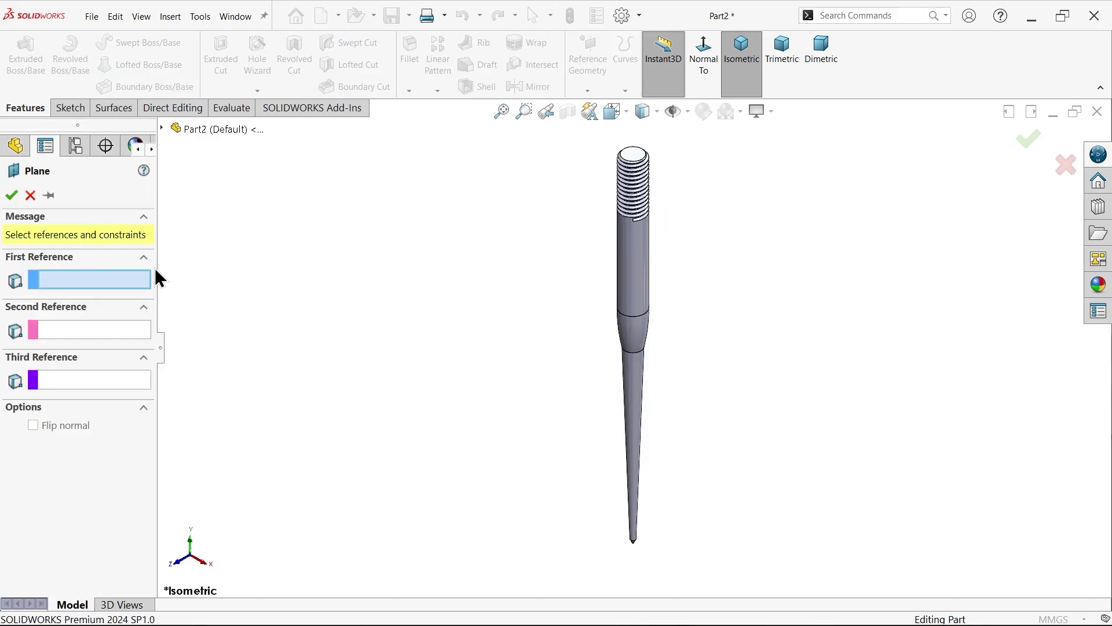
pyautogui.scroll(-4, 635, 218)
pyautogui.click(615, 214)
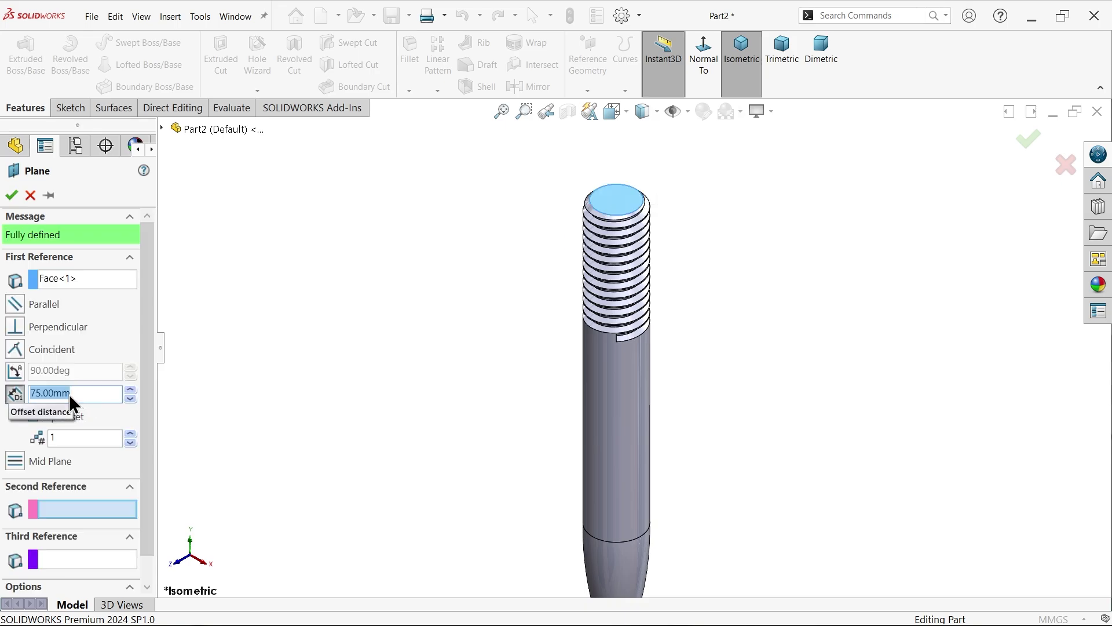
pyautogui.write('75-45')
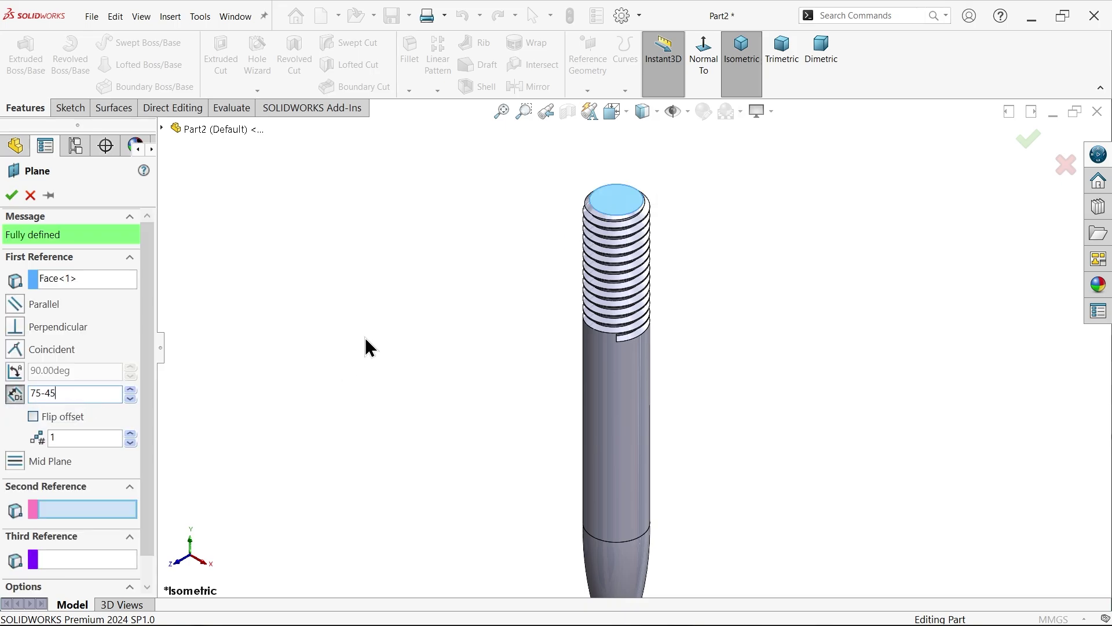
pyautogui.press('Return')
pyautogui.press('f')
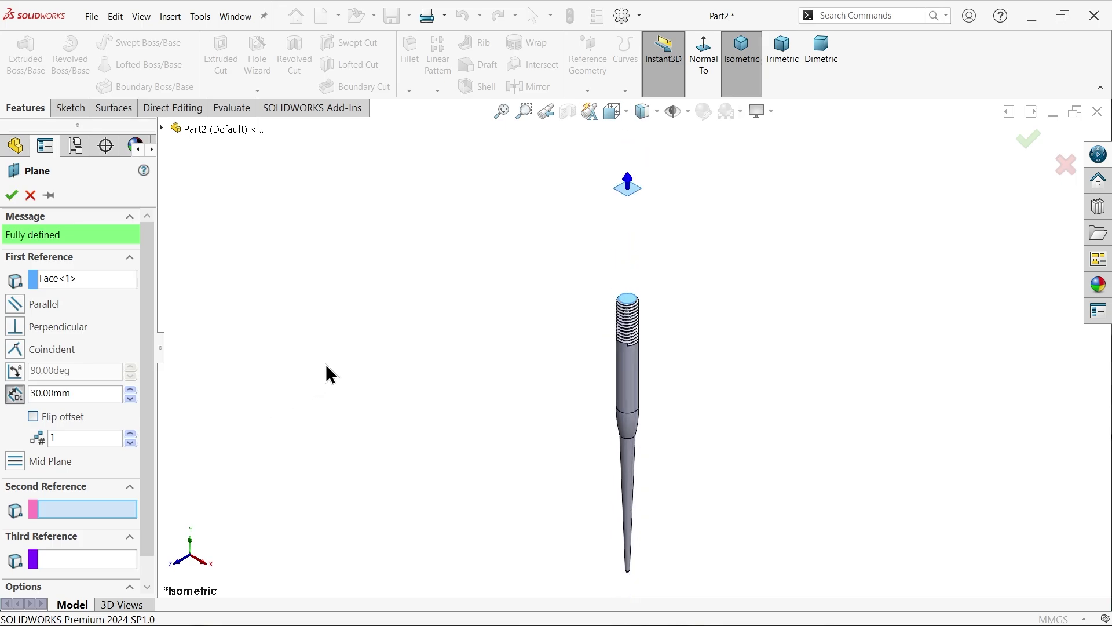
pyautogui.click(50, 417)
pyautogui.scroll(4, 624, 417)
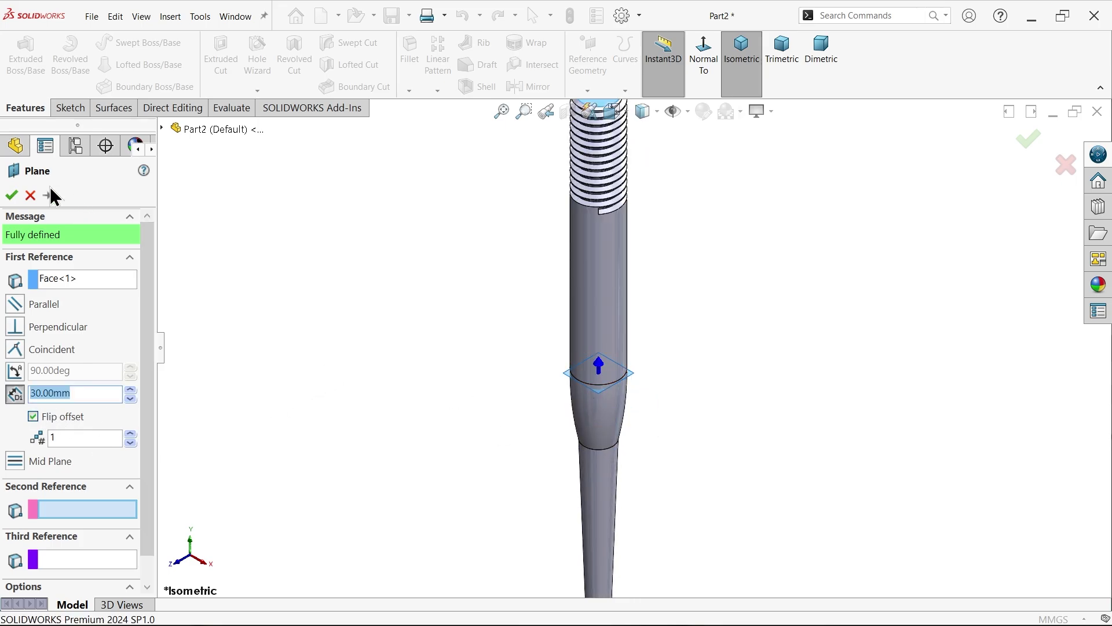
pyautogui.click(11, 195)
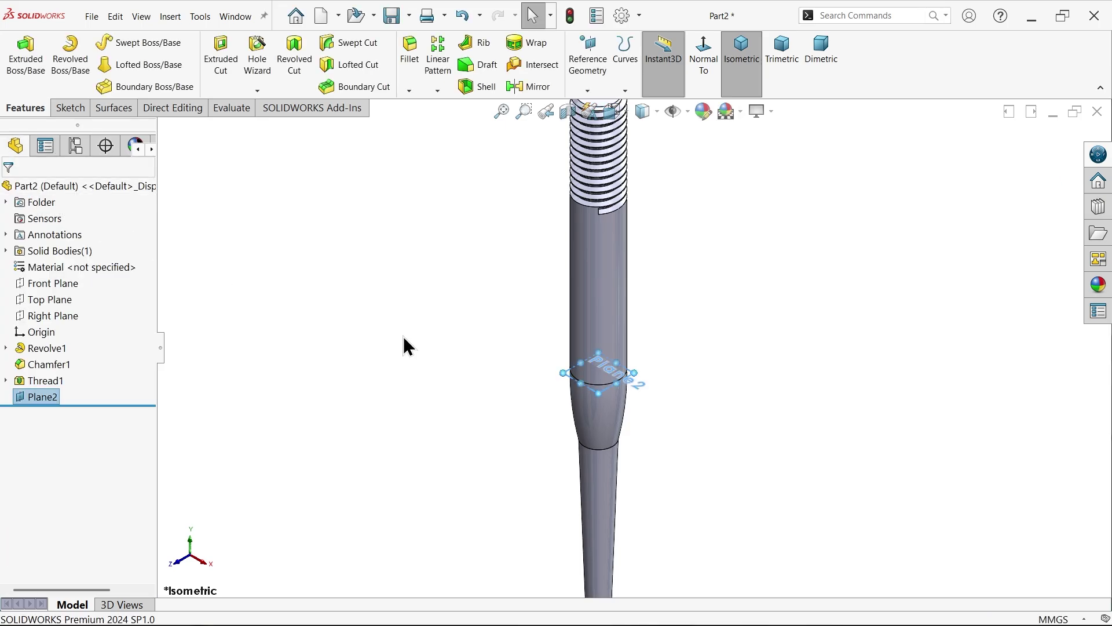
# Step: Sketch a circle centred on the origin on Plane2
pyautogui.click(72, 106)
pyautogui.click(16, 58)
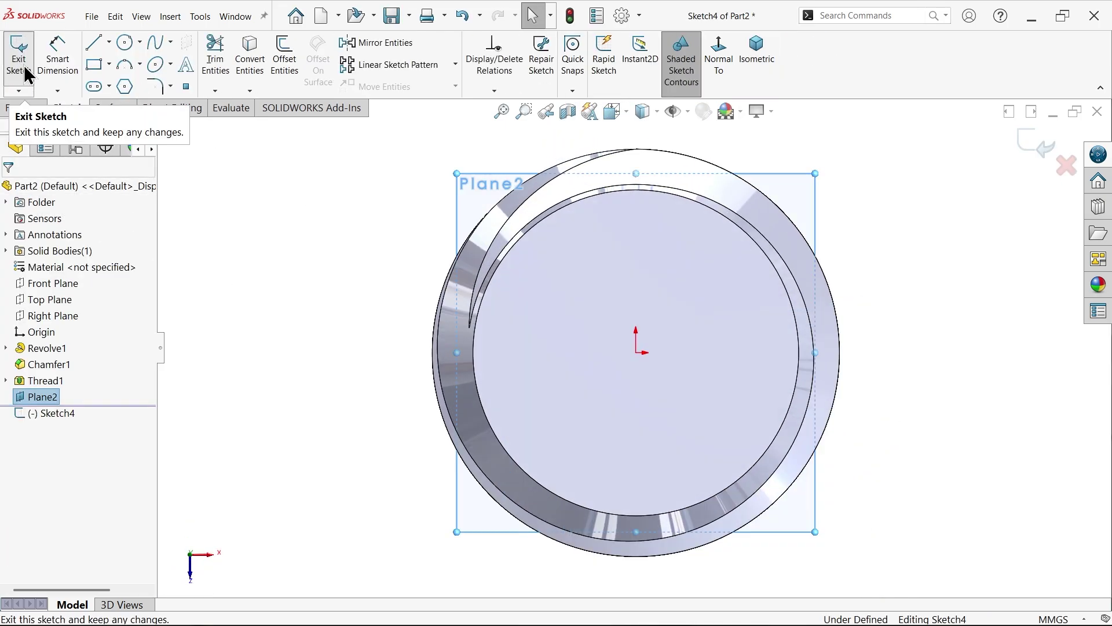
pyautogui.click(125, 41)
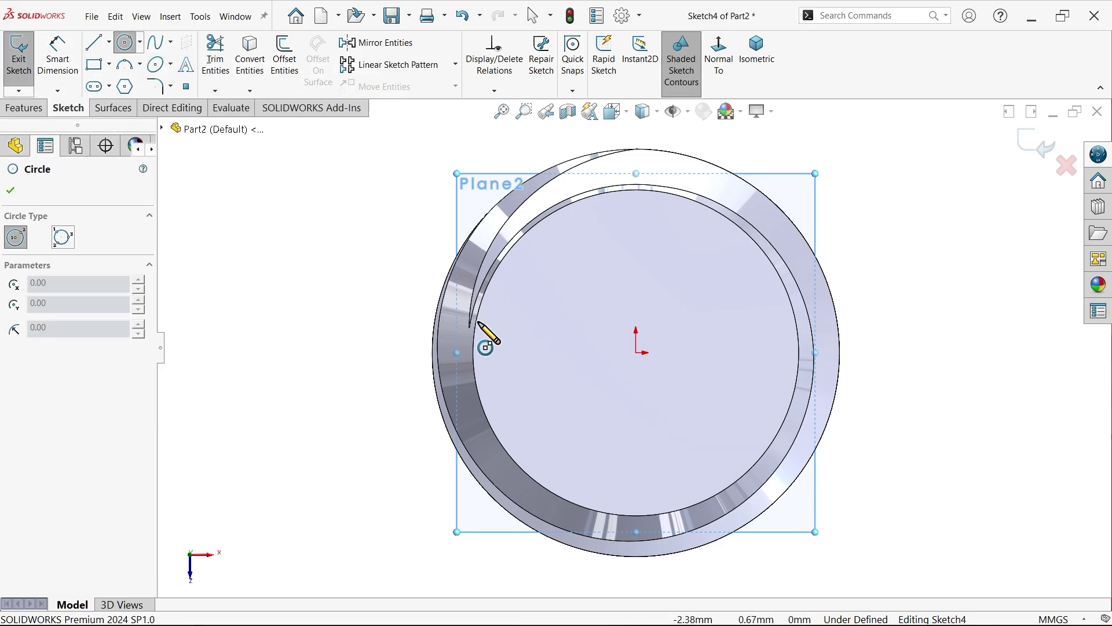
pyautogui.click(636, 352)
pyautogui.click(330, 322)
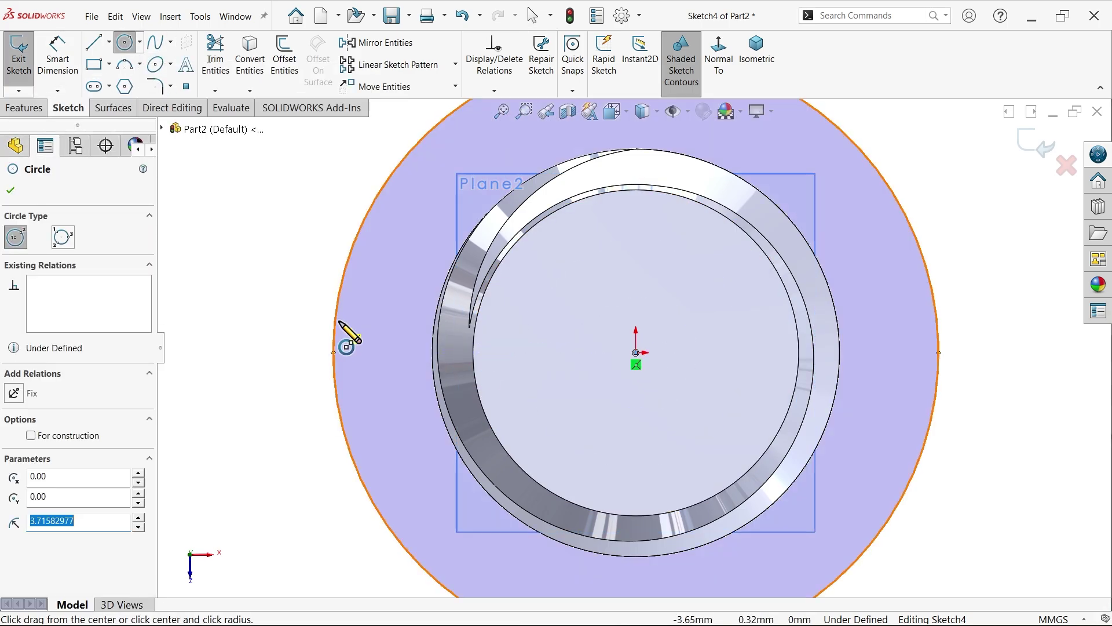
# Step: Dimension the circle to a 12.55 mm diameter
pyautogui.click(57, 58)
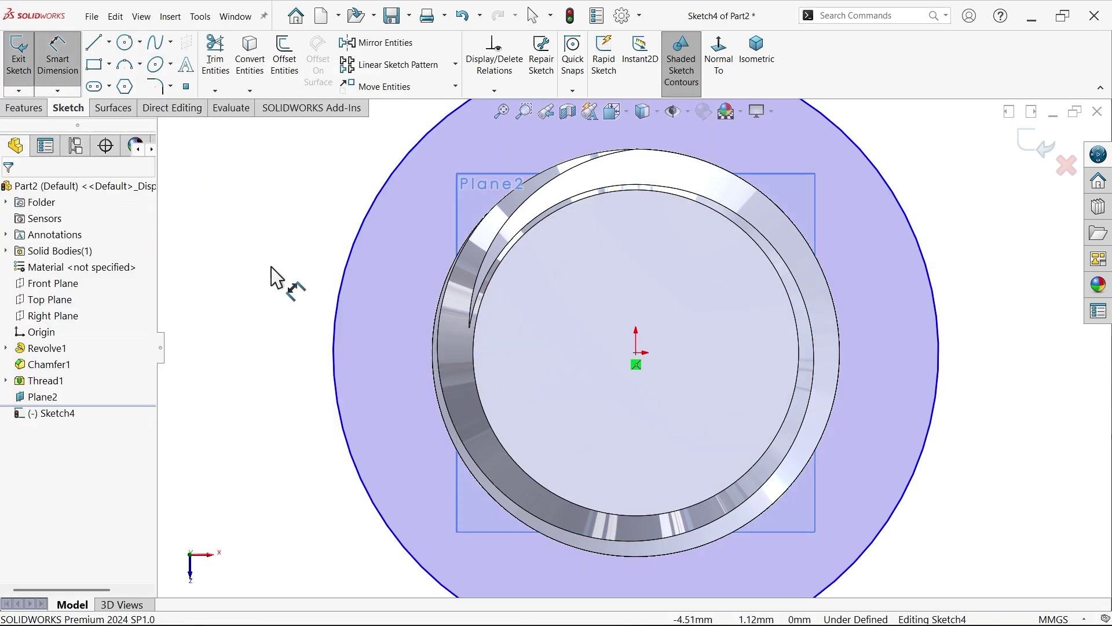
pyautogui.click(339, 344)
pyautogui.click(288, 333)
pyautogui.write('12.55')
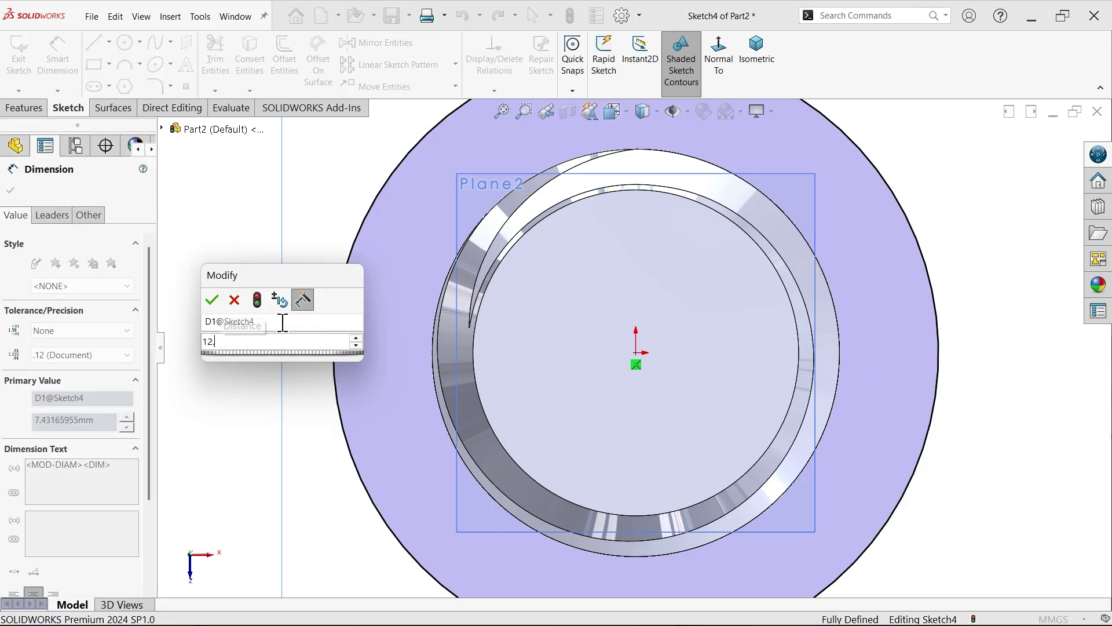
pyautogui.click(212, 300)
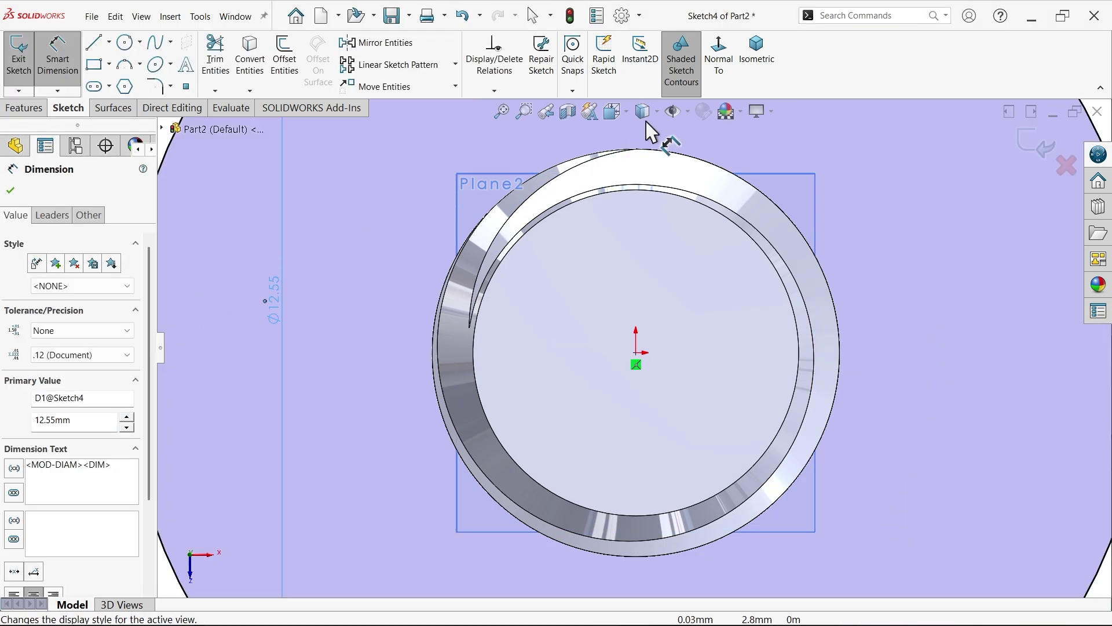
pyautogui.click(753, 80)
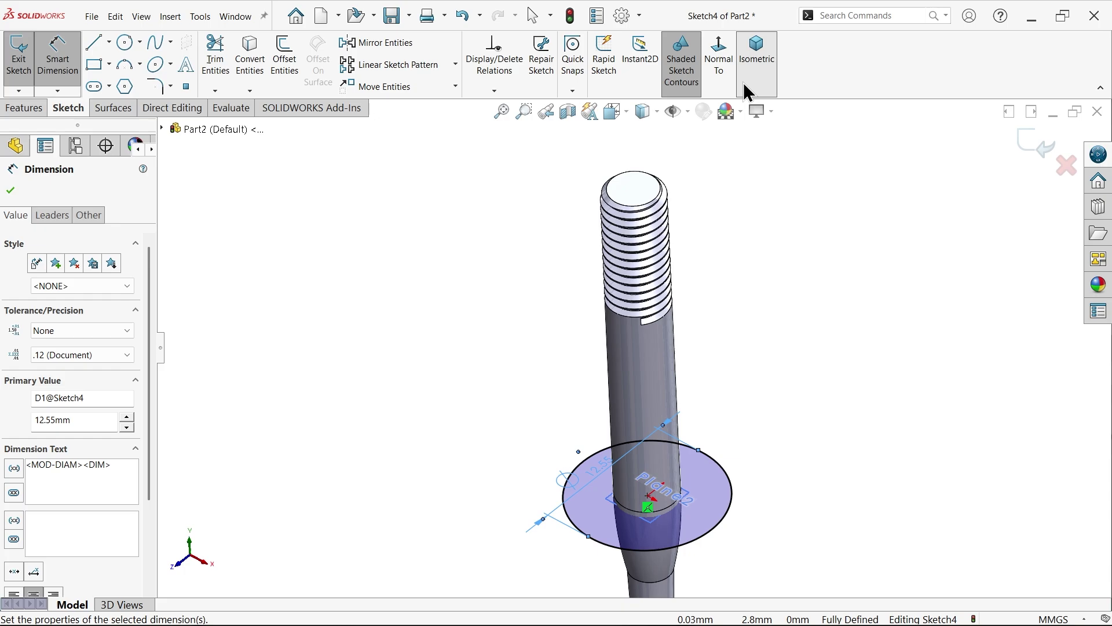
pyautogui.click(25, 110)
# Step: Create a helix by pitch and revolution: 9 mm pitch, 4.5 revolutions, reversed, 0° start angle
pyautogui.click(620, 90)
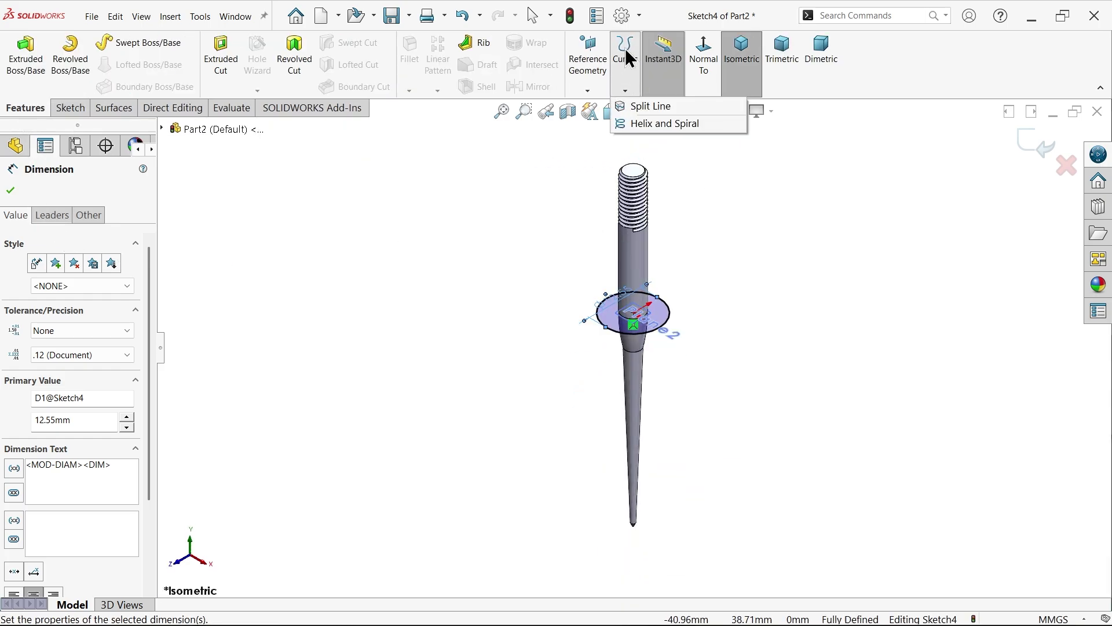
pyautogui.click(626, 123)
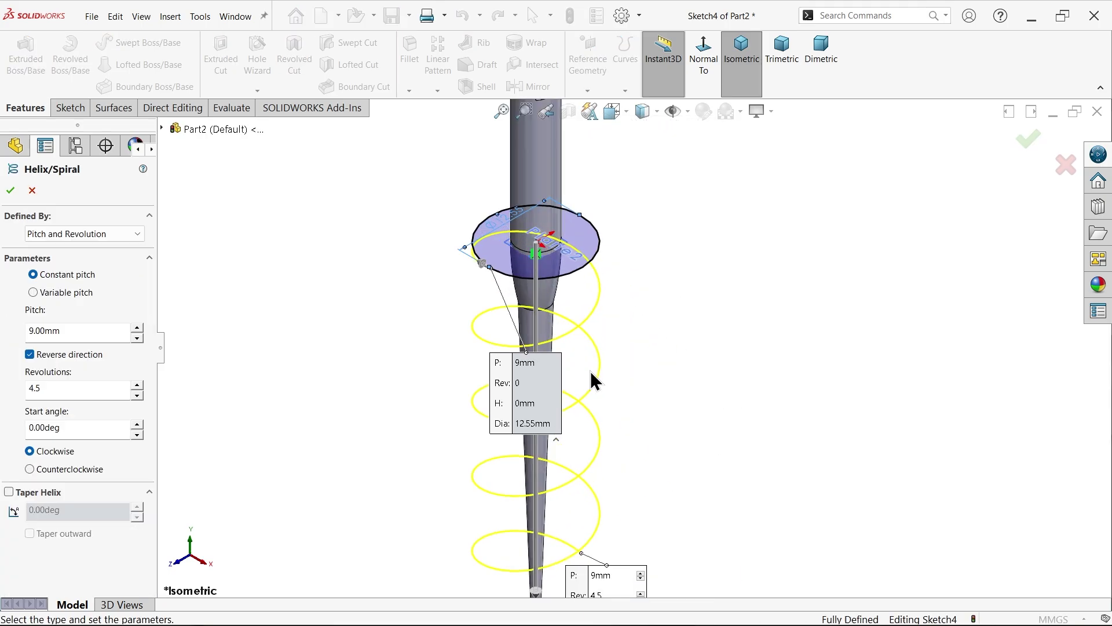
pyautogui.click(87, 232)
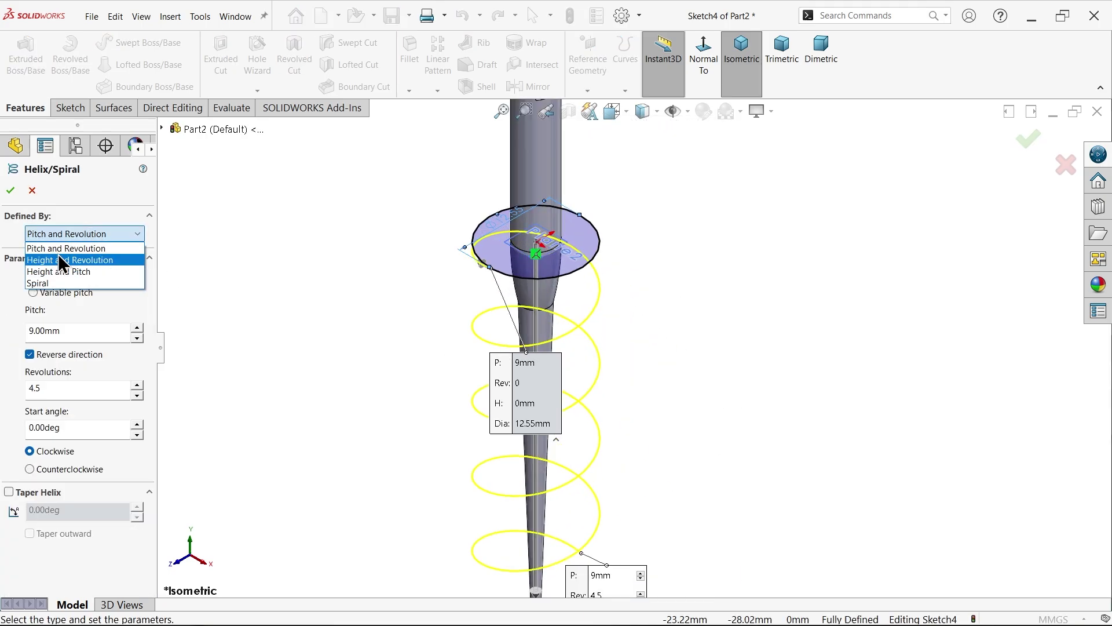
pyautogui.click(93, 235)
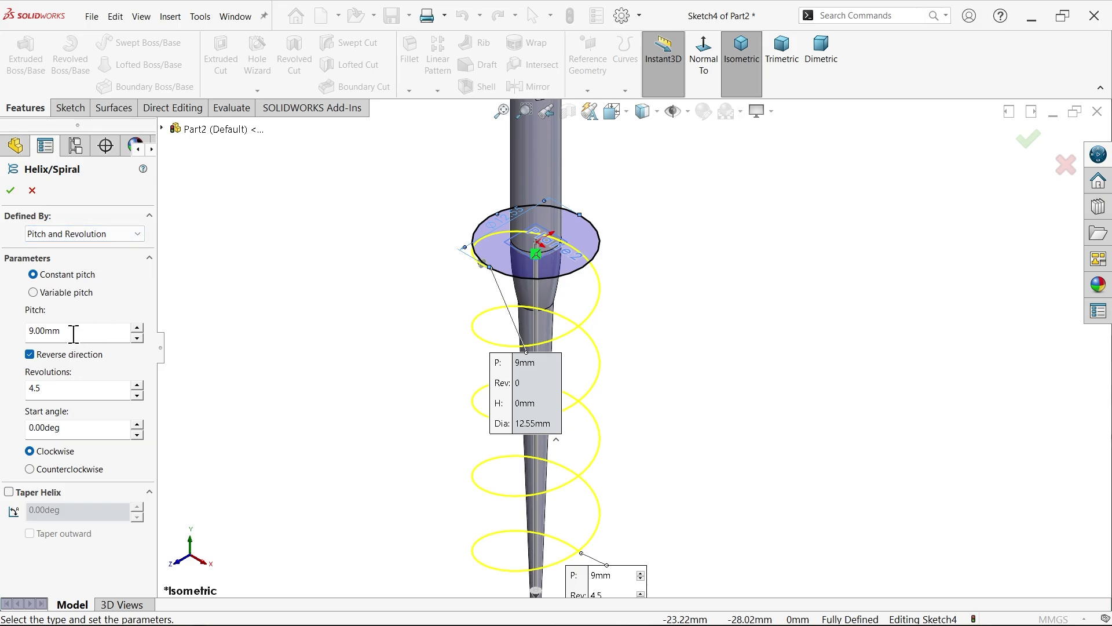
pyautogui.moveTo(74, 334); pyautogui.dragTo(2, 330)
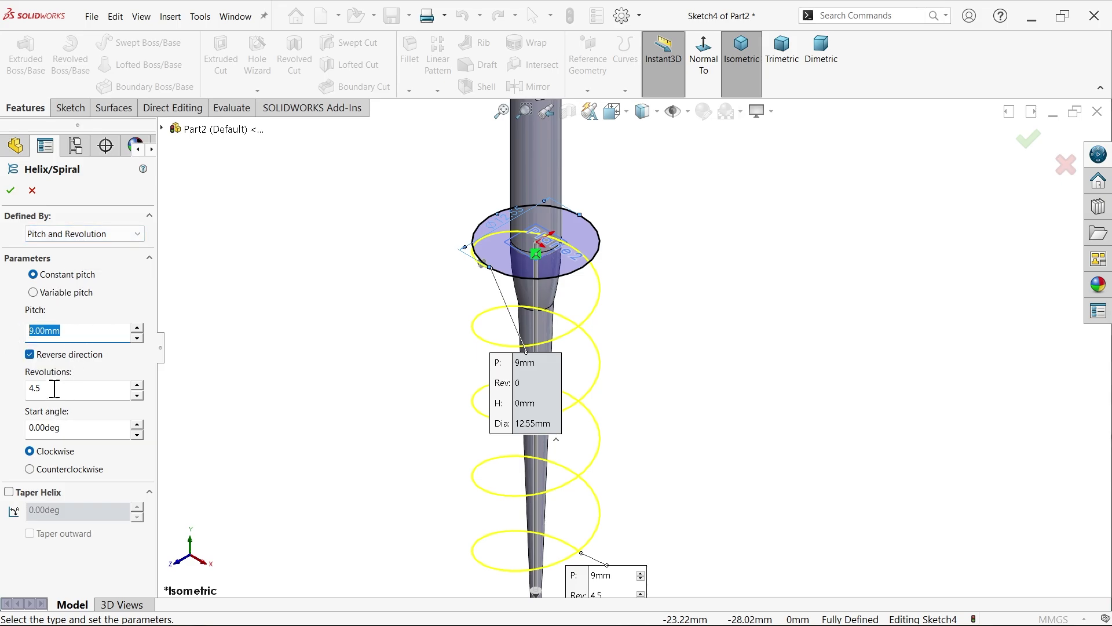
pyautogui.moveTo(55, 389); pyautogui.dragTo(25, 384)
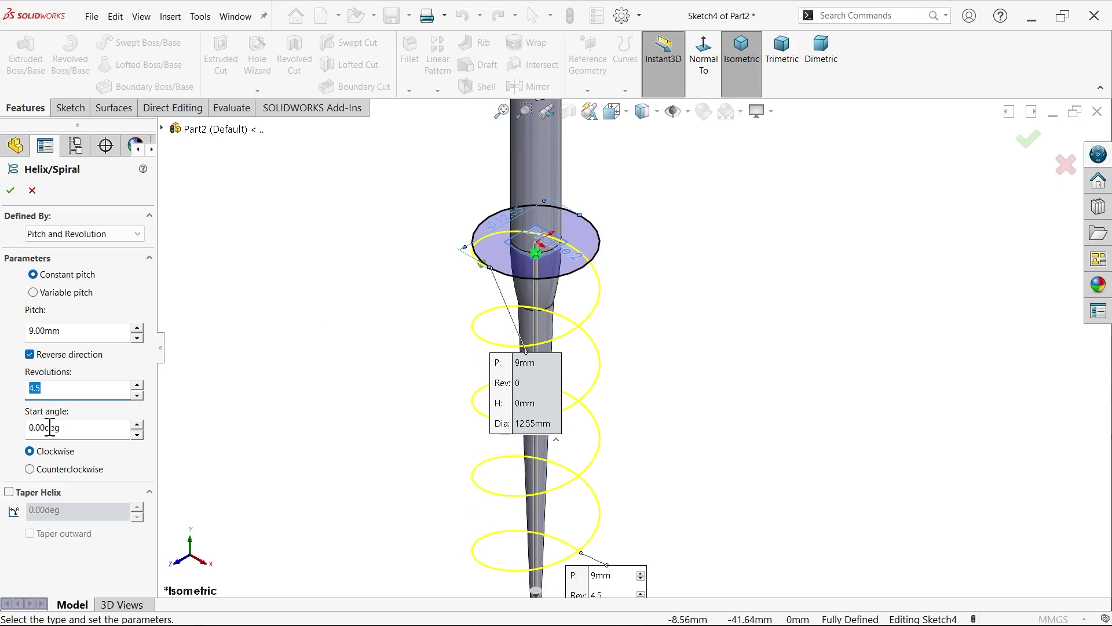
pyautogui.moveTo(78, 431); pyautogui.dragTo(21, 418)
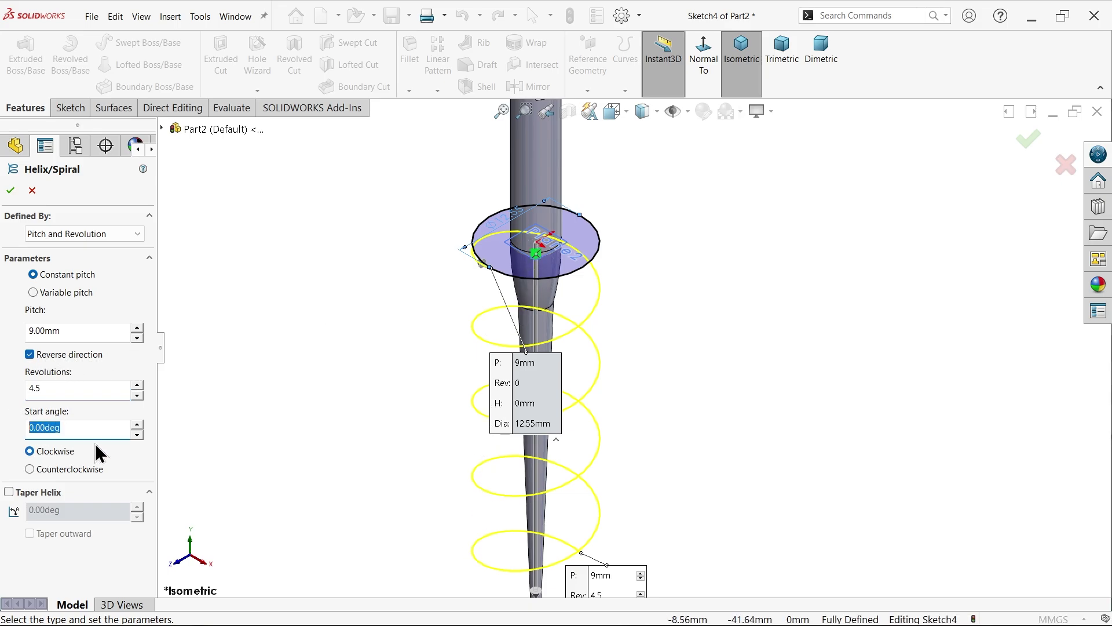
pyautogui.click(11, 190)
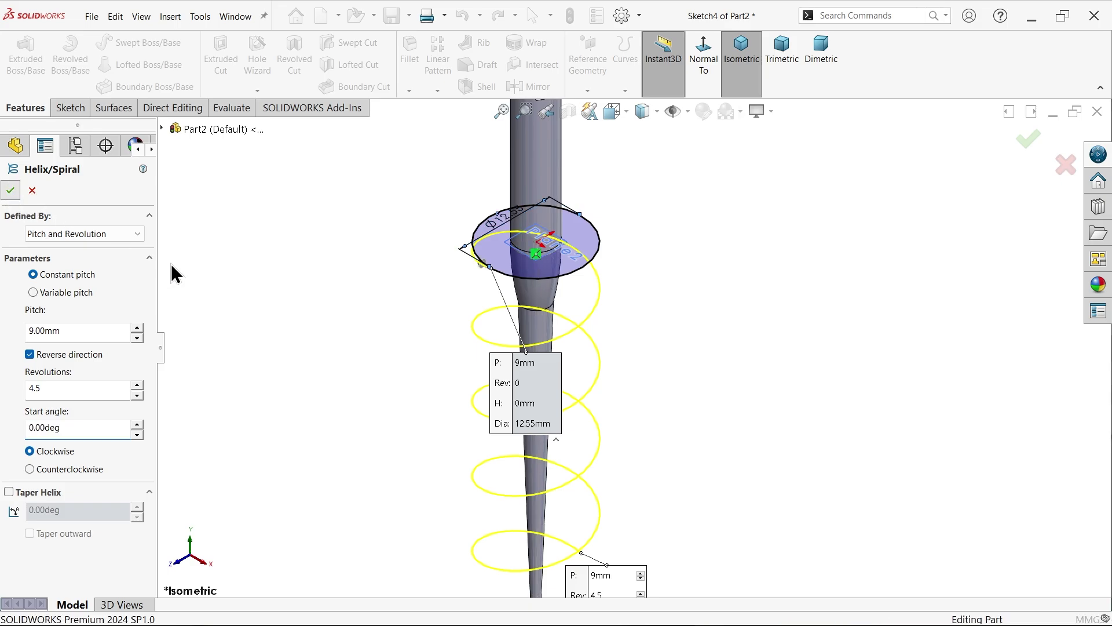
# Step: Select the Right Plane, fit the model in view, and start Sketch5 on it
pyautogui.click(294, 294)
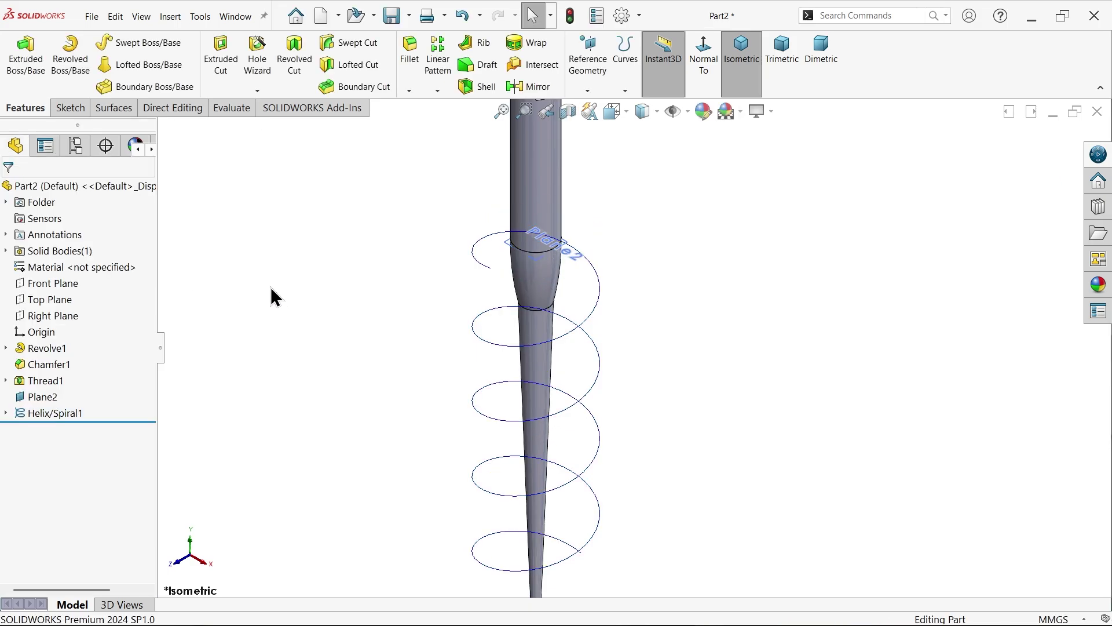
pyautogui.click(54, 319)
pyautogui.scroll(-3, 372, 335)
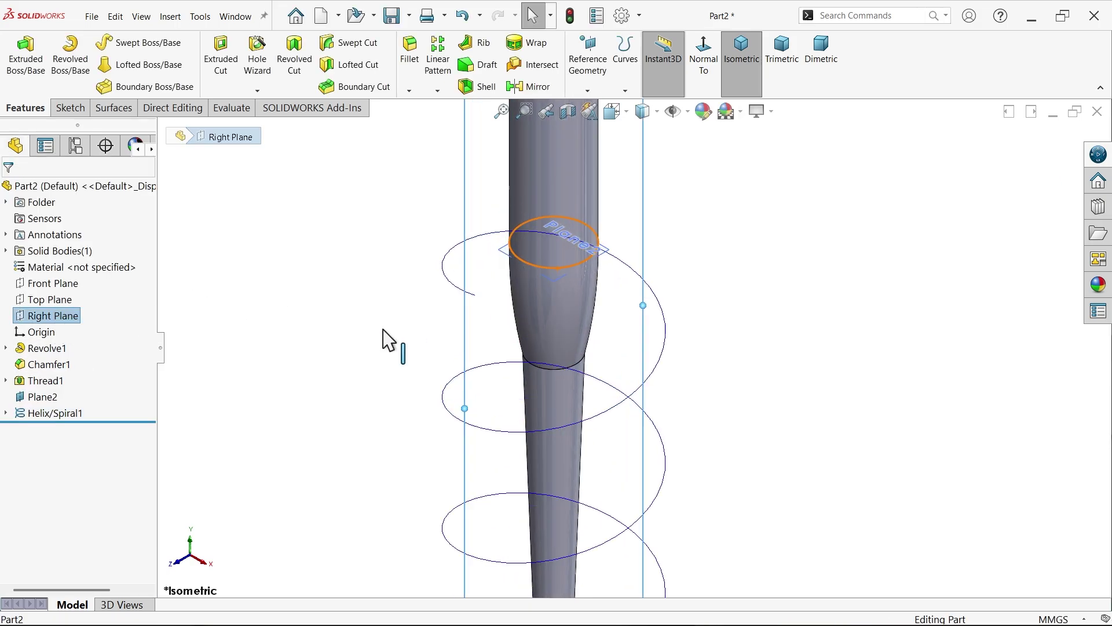
pyautogui.moveTo(372, 336); pyautogui.dragTo(404, 324, button='middle')
pyautogui.press('f')
pyautogui.scroll(-5, 471, 348)
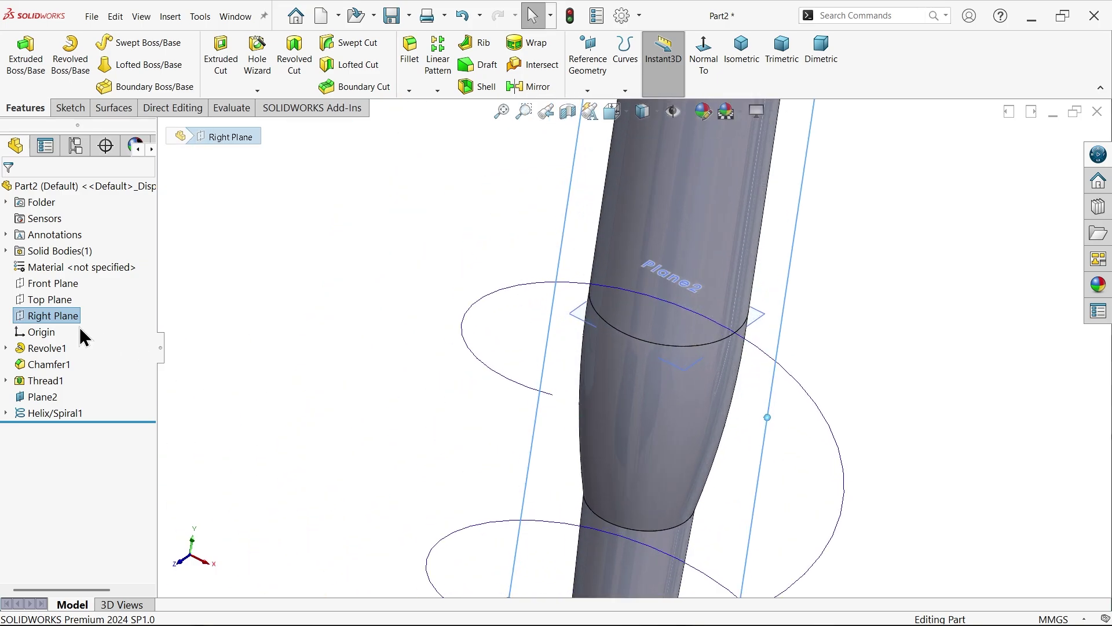
pyautogui.click(69, 108)
pyautogui.click(19, 55)
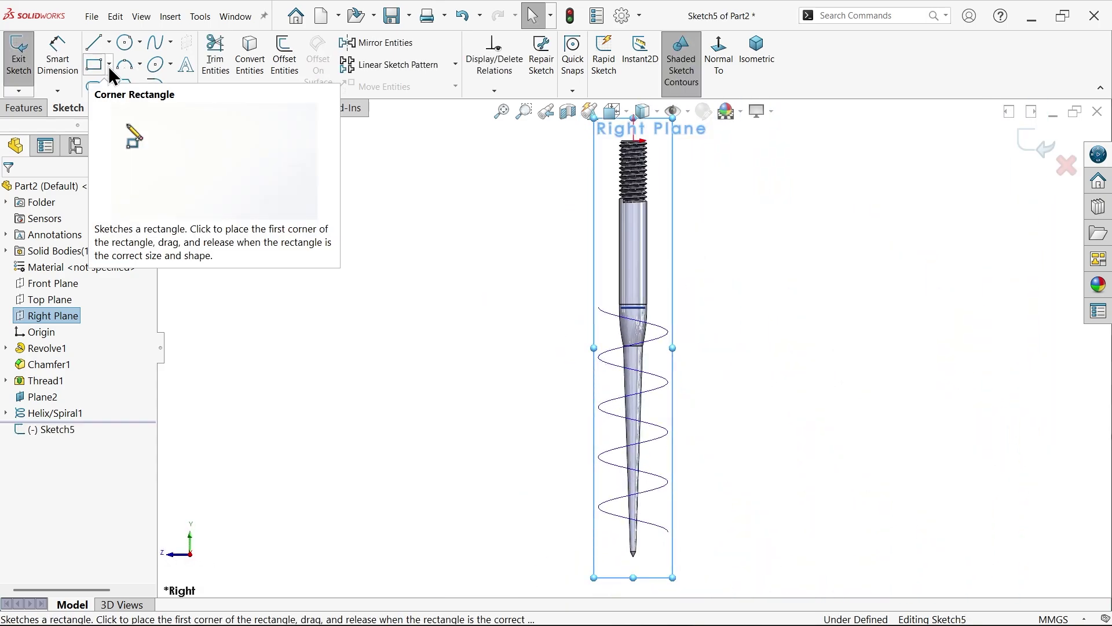
# Step: Draw a corner rectangle from left of the shaft to over the shaft
pyautogui.click(109, 65)
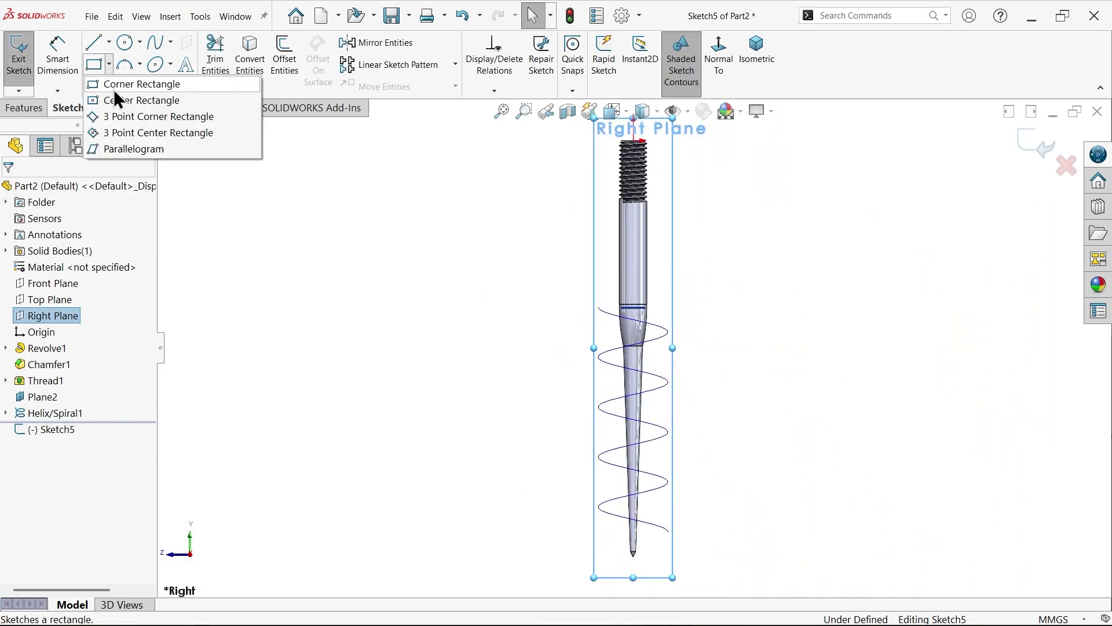
pyautogui.click(111, 87)
pyautogui.scroll(-10, 641, 318)
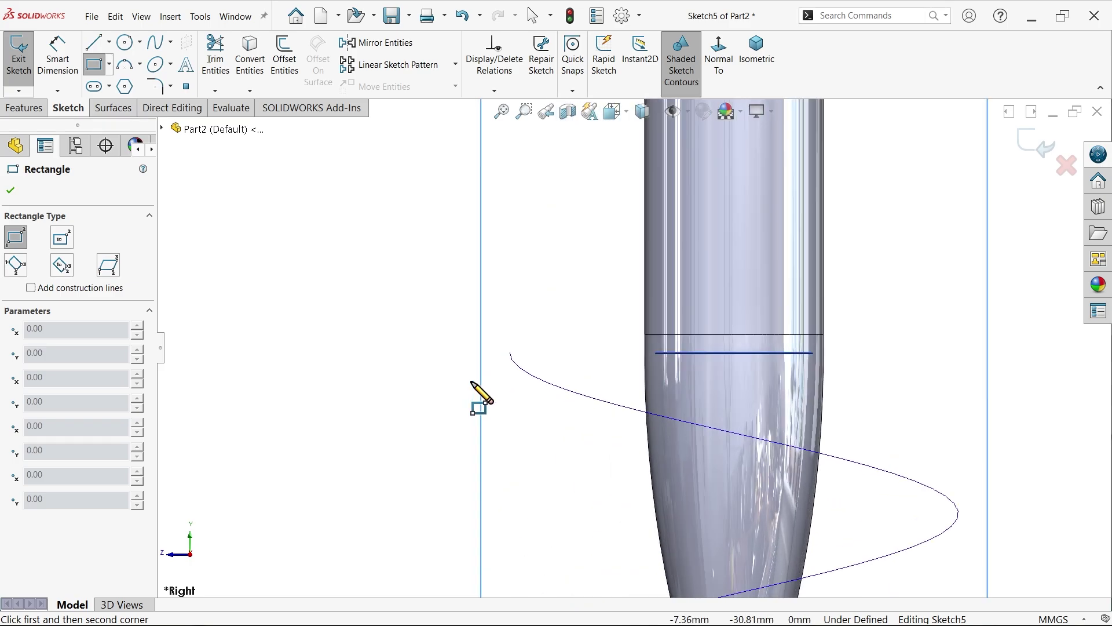
pyautogui.click(496, 340)
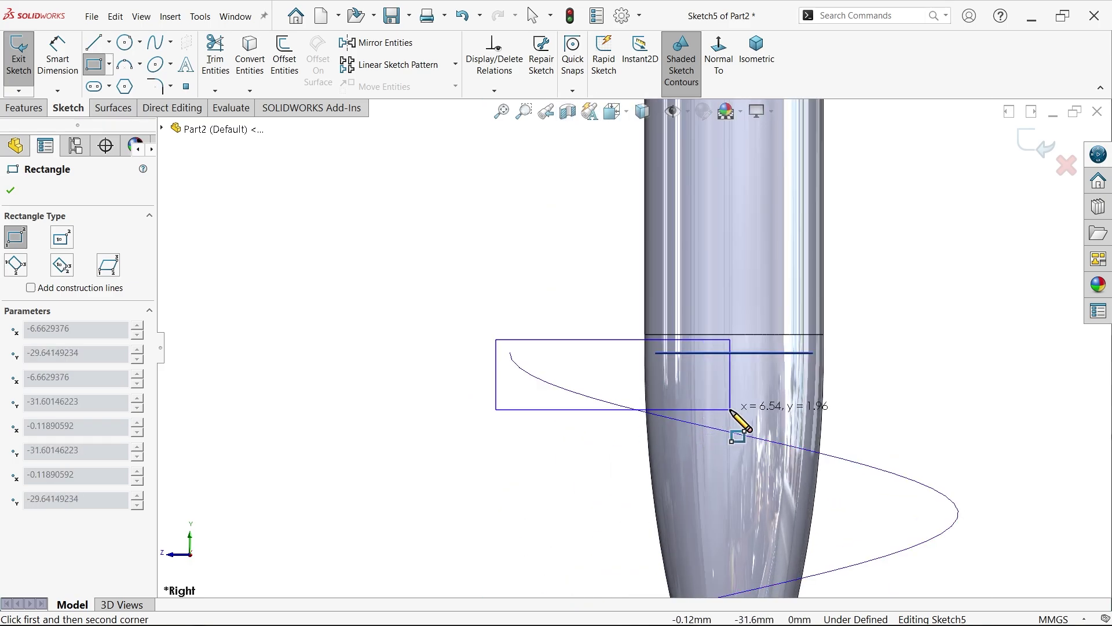
pyautogui.click(730, 409)
pyautogui.rightClick(457, 286)
pyautogui.click(490, 277)
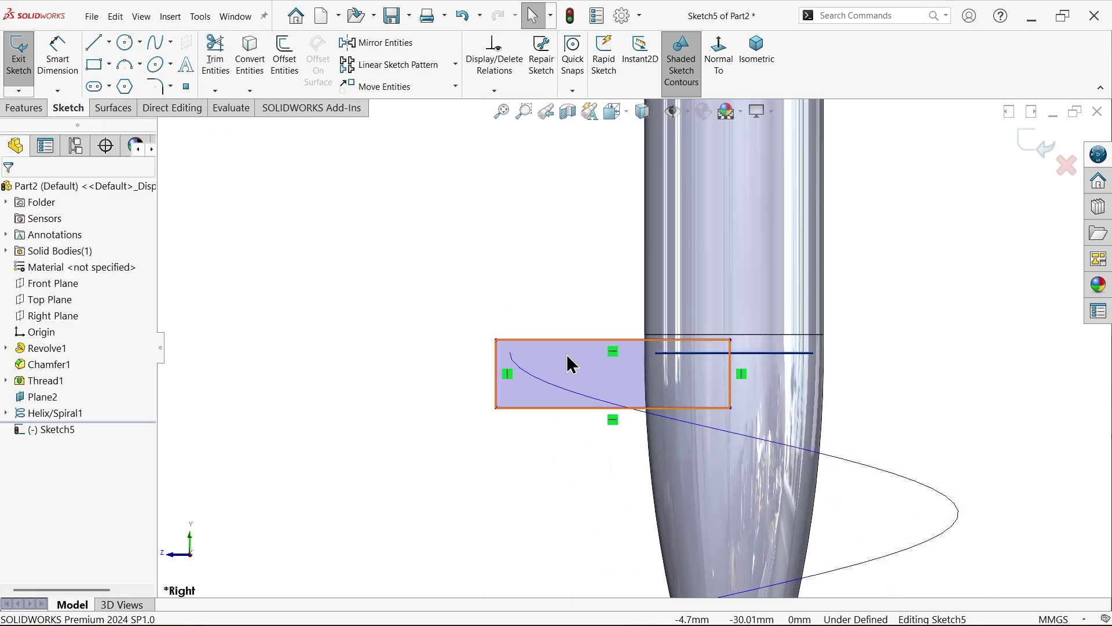
# Step: Add a Pierce relation between the rectangle's left-edge point and the helix curve
pyautogui.scroll(-3, 539, 364)
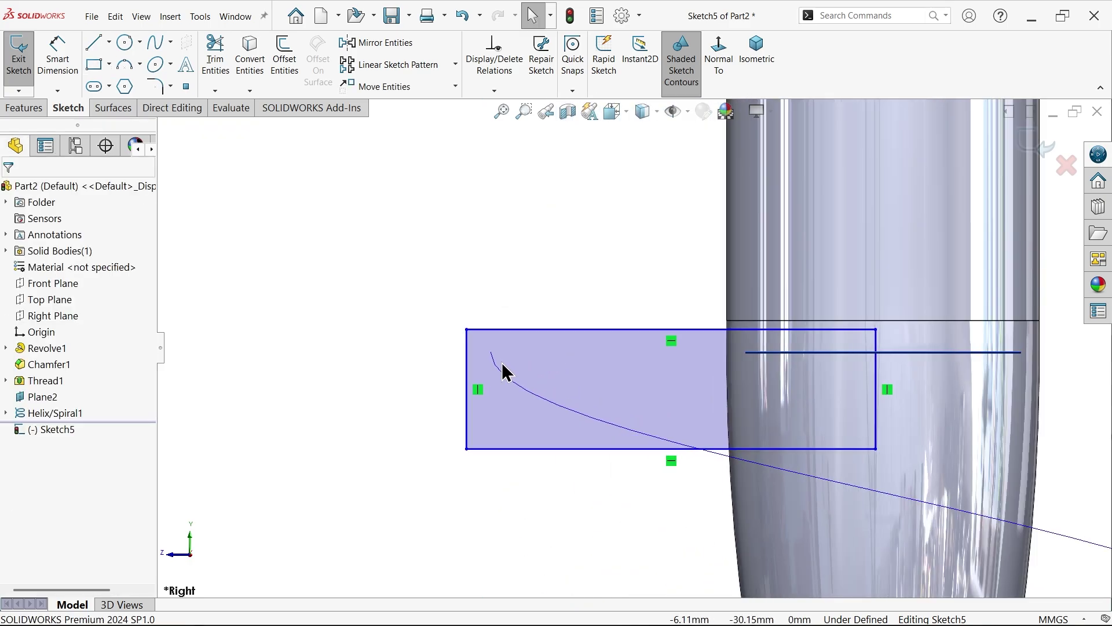
pyautogui.click(464, 400)
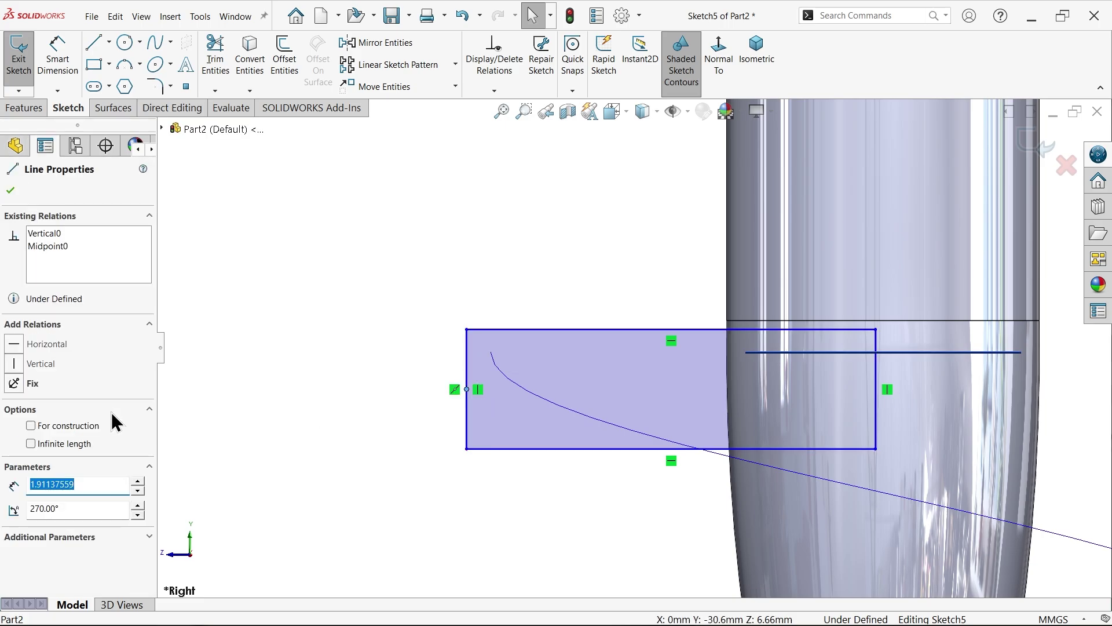
pyautogui.keyDown('ctrl'); pyautogui.click(496, 371); pyautogui.keyUp('ctrl')
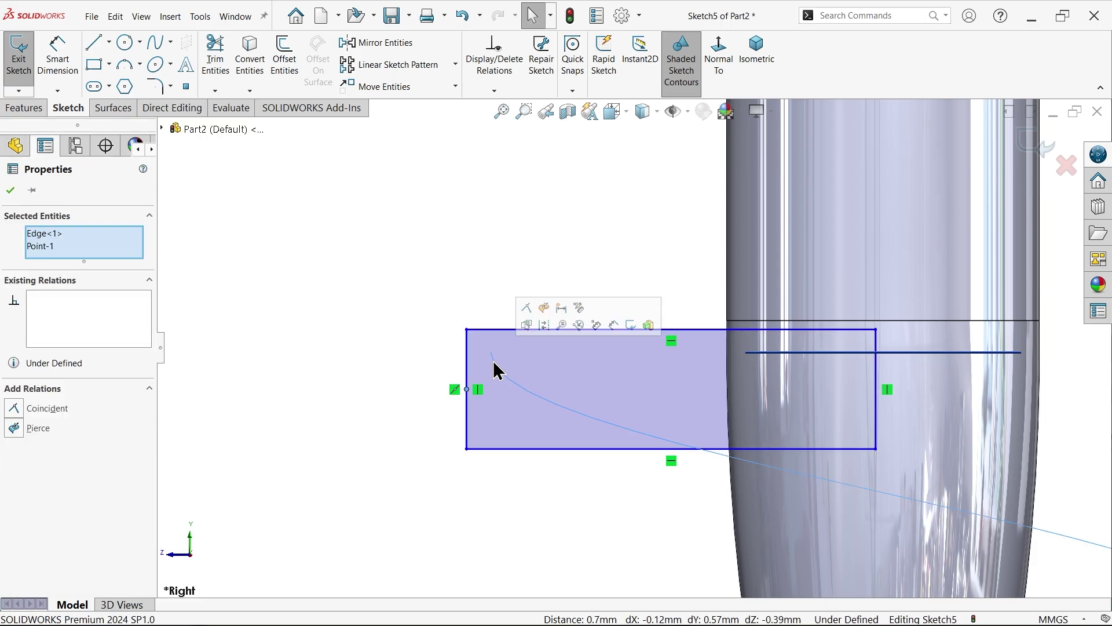
pyautogui.click(543, 310)
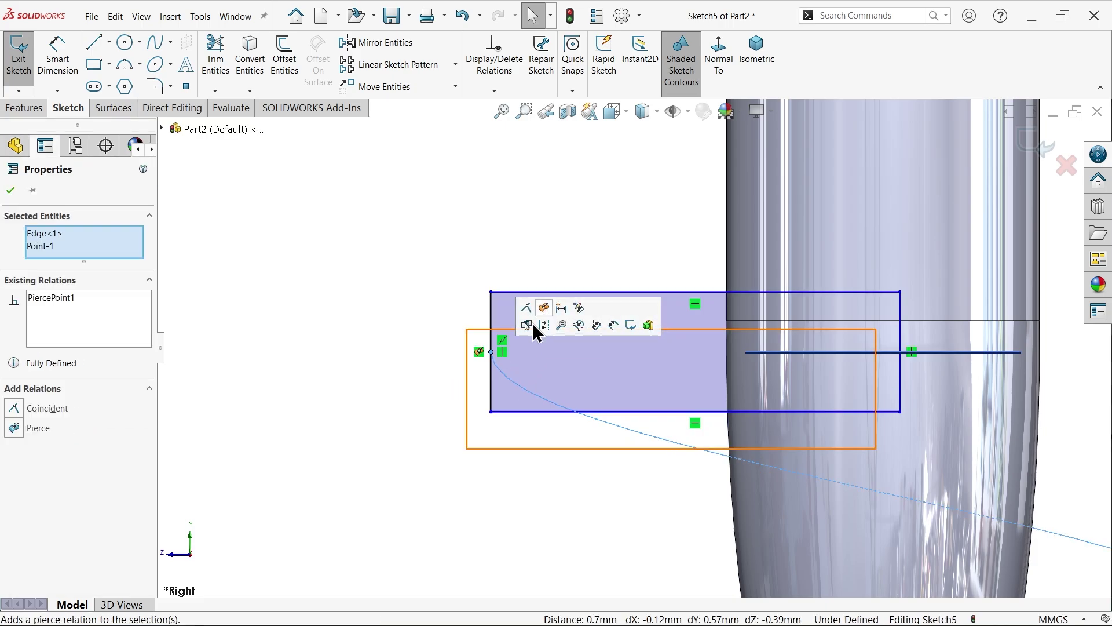
# Step: Dimension the rectangle's left edge to a 1 mm height
pyautogui.click(57, 60)
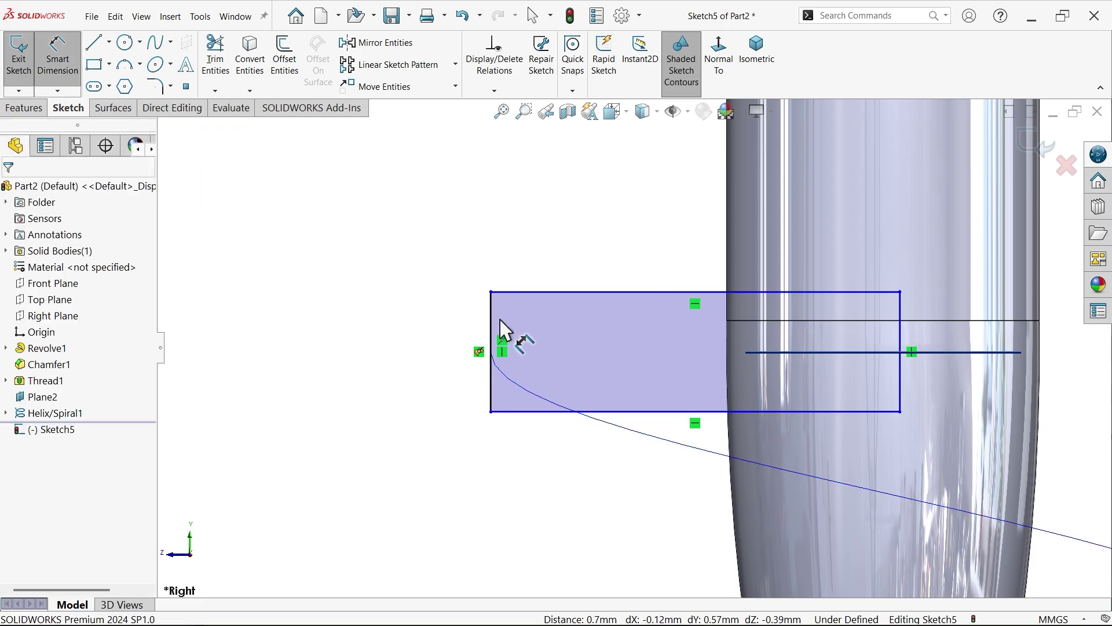
pyautogui.click(491, 335)
pyautogui.click(446, 333)
pyautogui.click(367, 300)
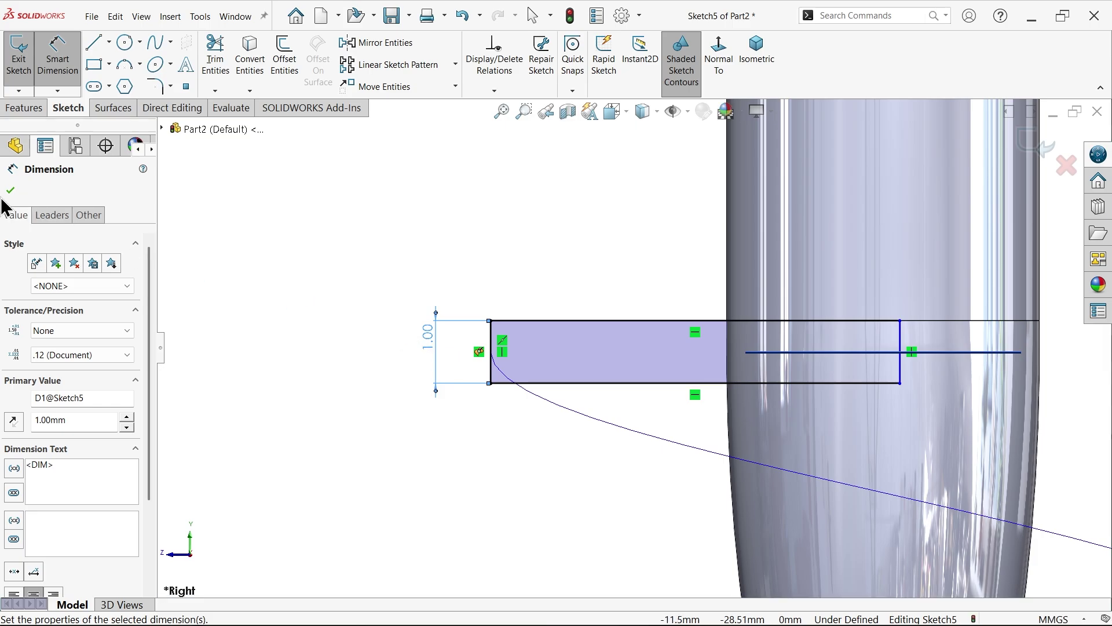
pyautogui.click(10, 197)
pyautogui.scroll(5, 519, 585)
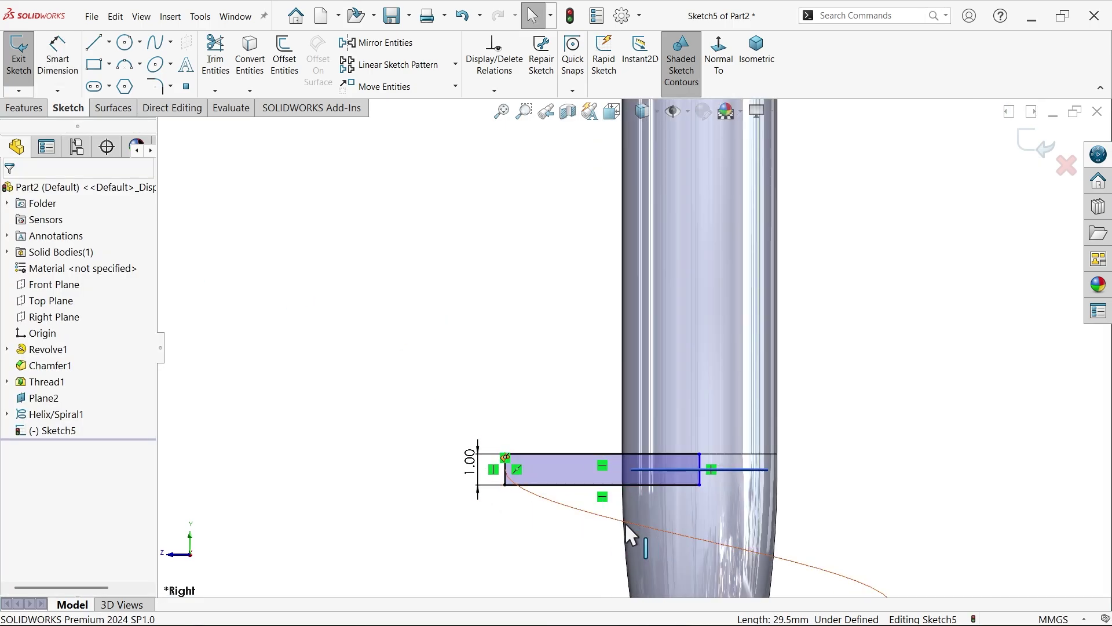
pyautogui.scroll(-2, 700, 466)
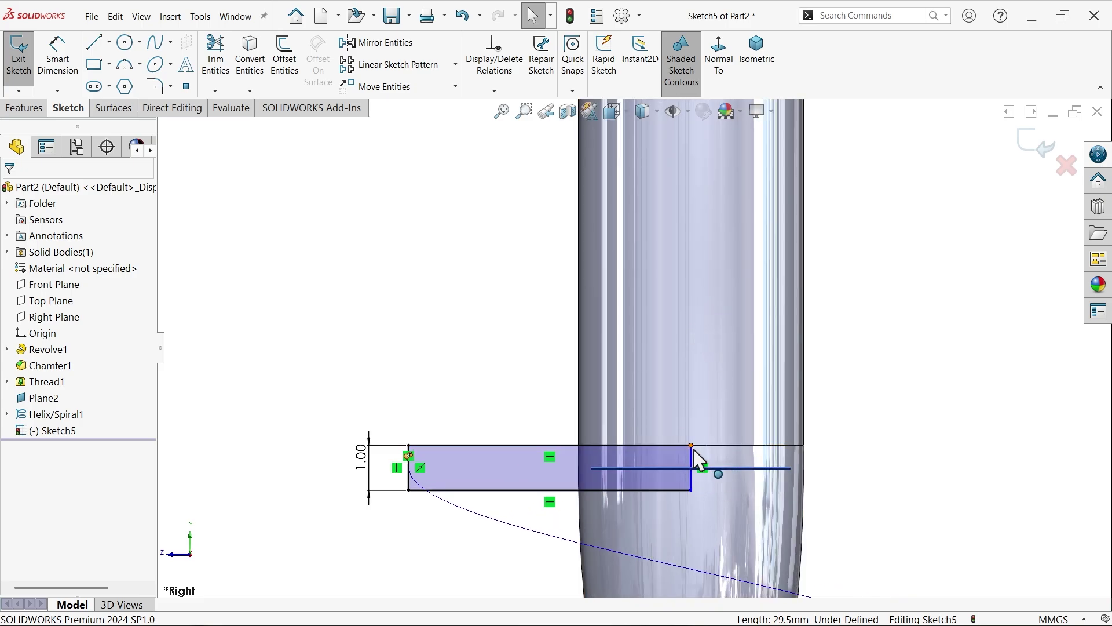
# Step: Move the rectangle's right edge toward the shaft and dimension it 0.10 mm from the origin
pyautogui.click(691, 446)
pyautogui.moveTo(688, 446); pyautogui.dragTo(680, 445)
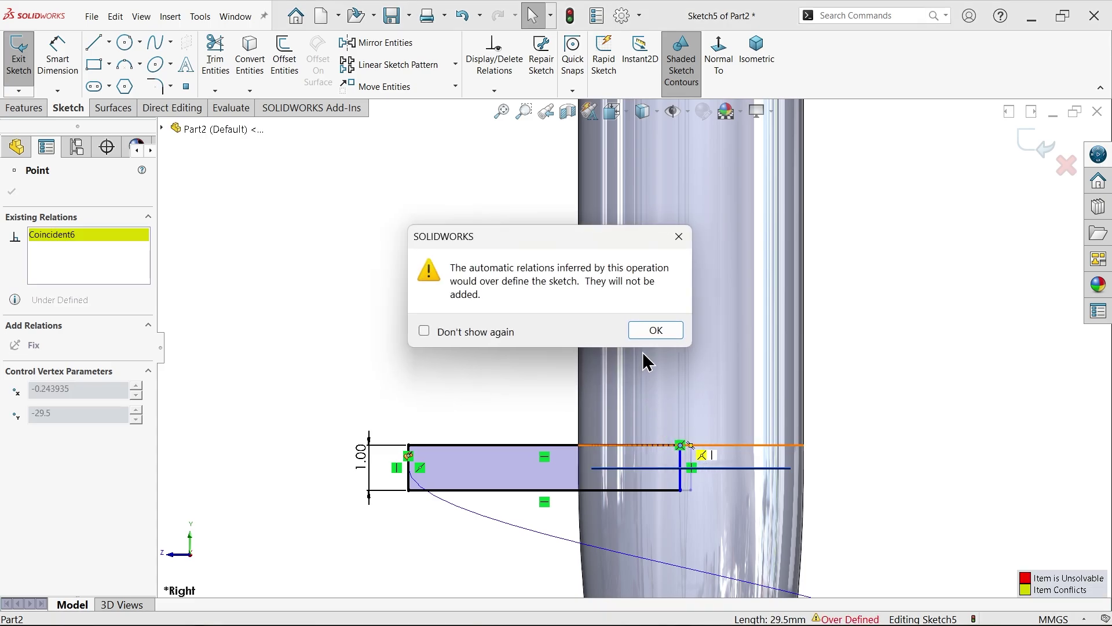
pyautogui.click(679, 236)
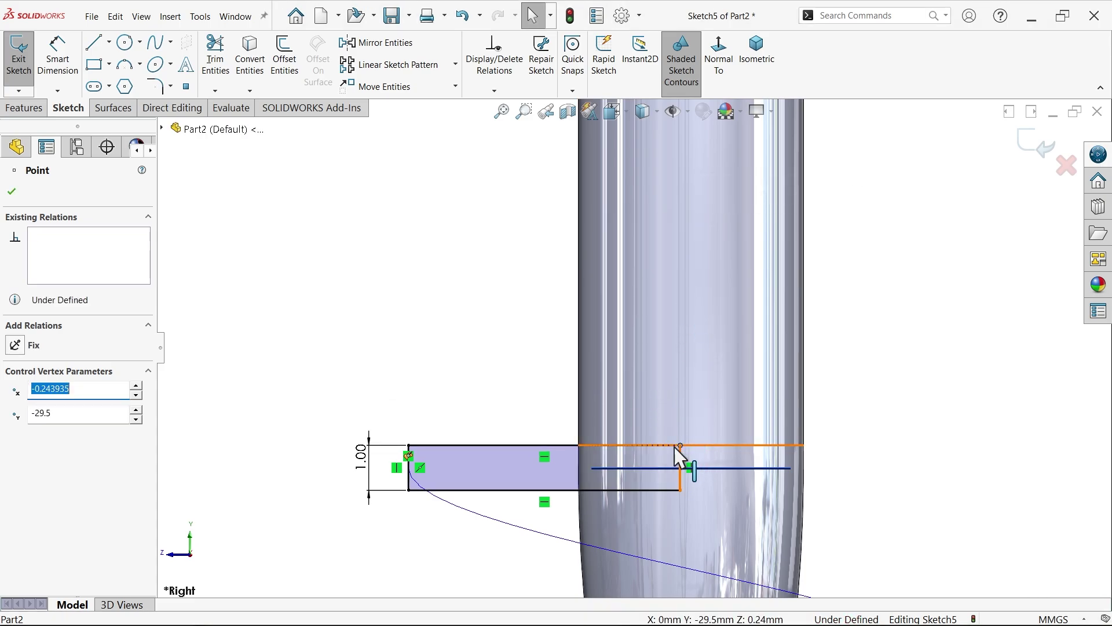
pyautogui.click(65, 64)
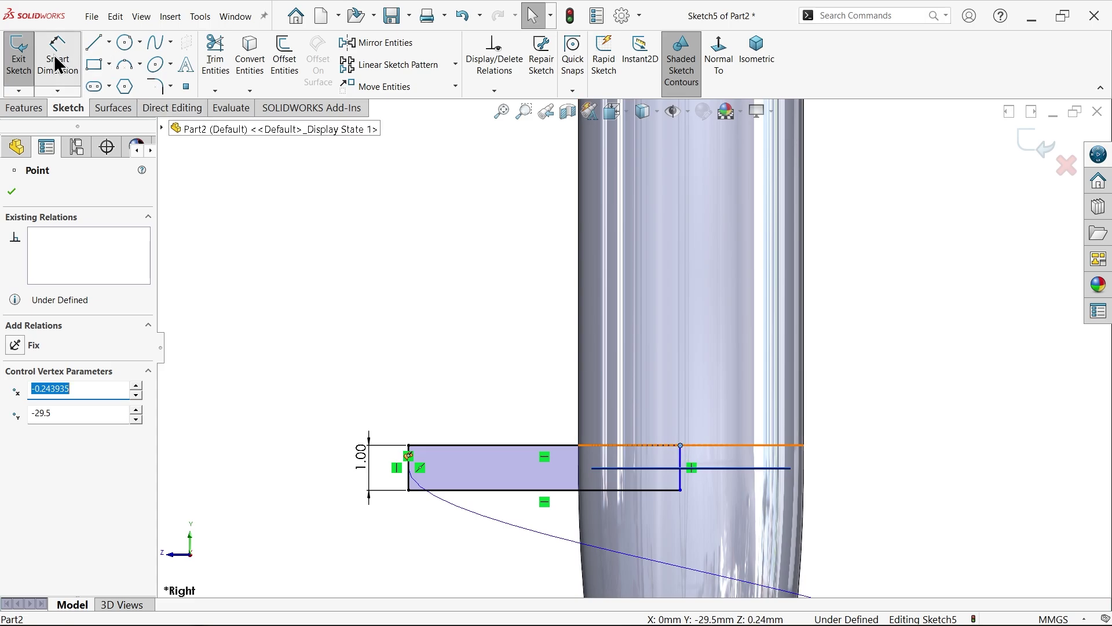
pyautogui.click(682, 462)
pyautogui.scroll(5, 703, 376)
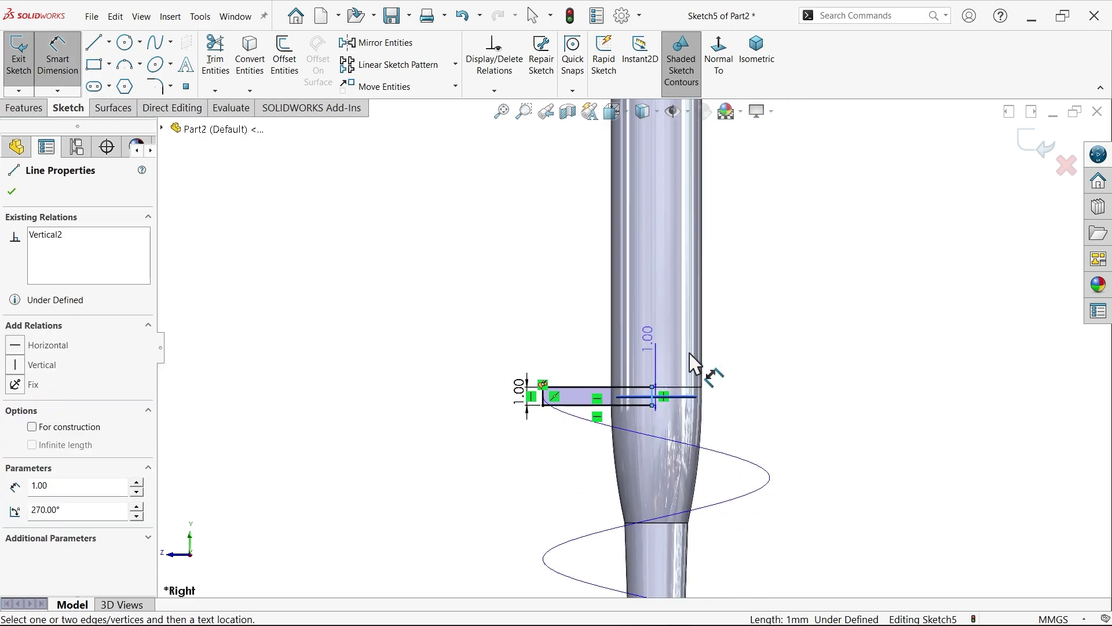
pyautogui.scroll(5, 649, 184)
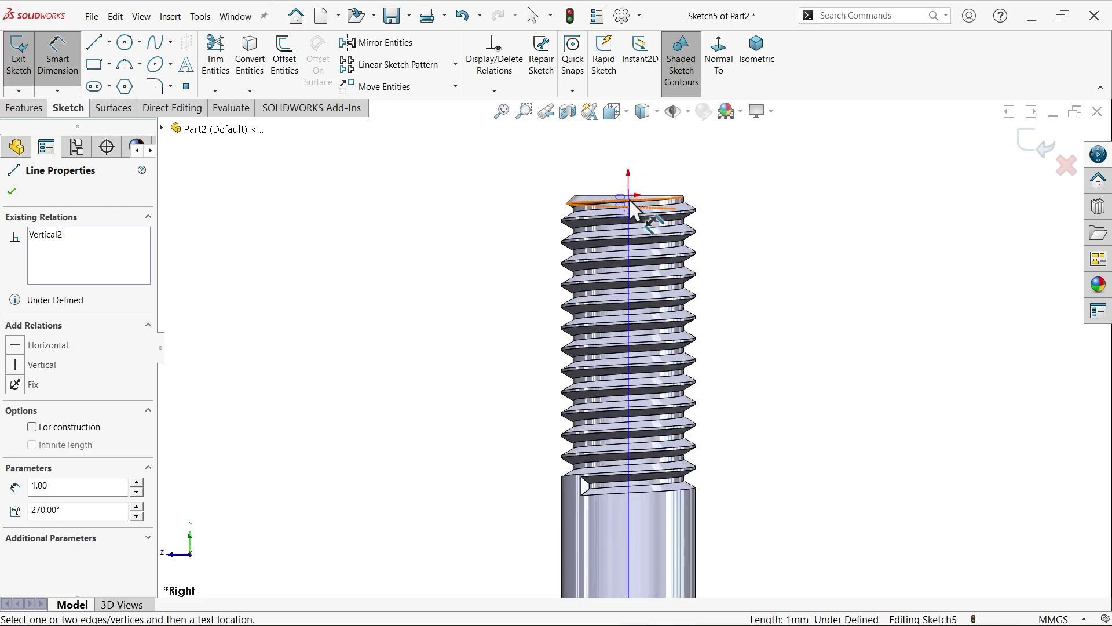
pyautogui.click(631, 197)
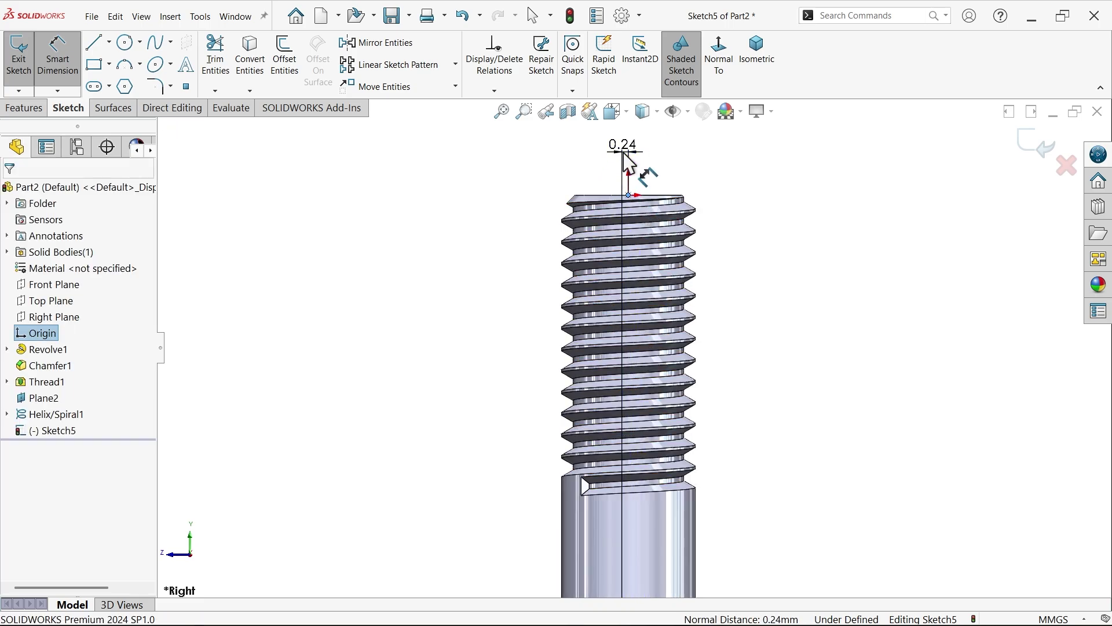
pyautogui.click(619, 151)
pyautogui.write('0.1')
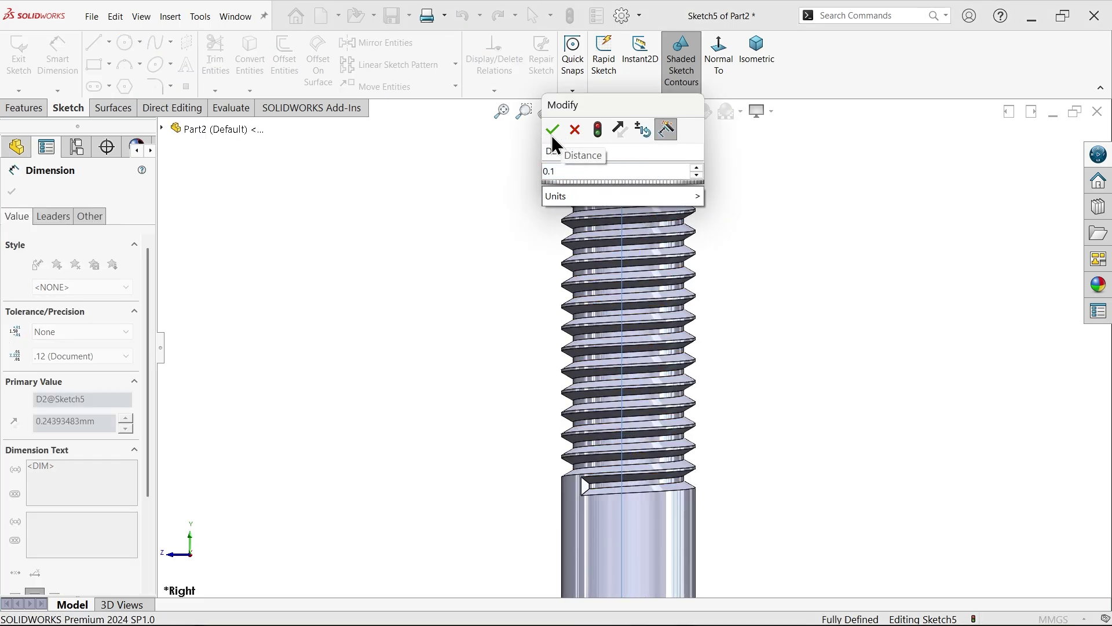
pyautogui.click(555, 135)
pyautogui.scroll(-5, 557, 365)
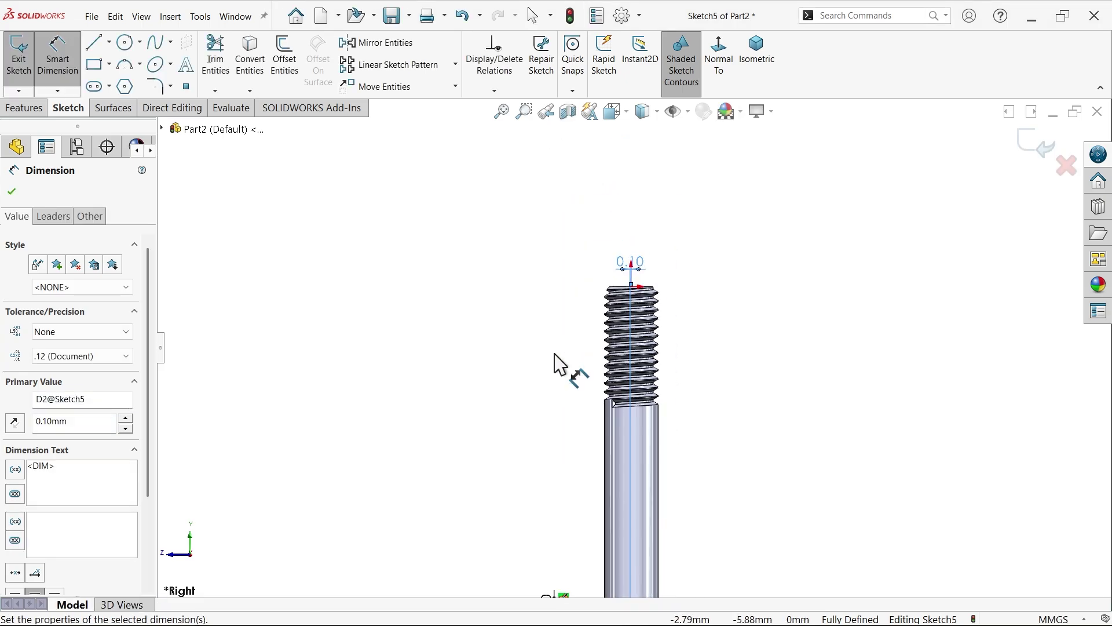
pyautogui.scroll(-5, 614, 539)
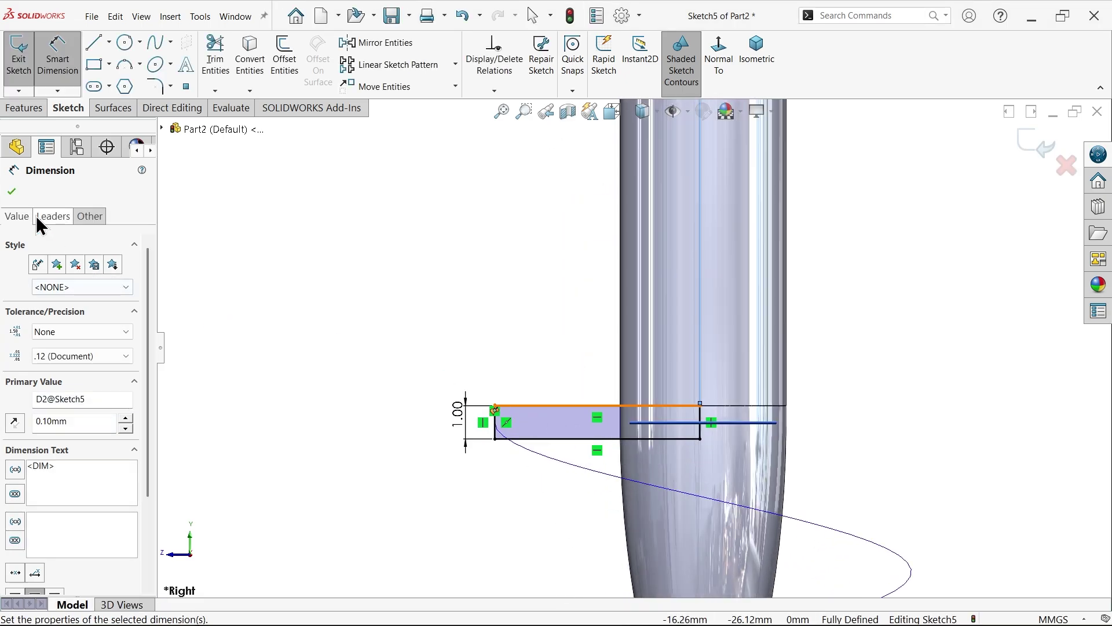
# Step: Sweep the Sketch5 rectangle along Helix/Spiral1 to form the helical flight
pyautogui.click(12, 193)
pyautogui.click(24, 107)
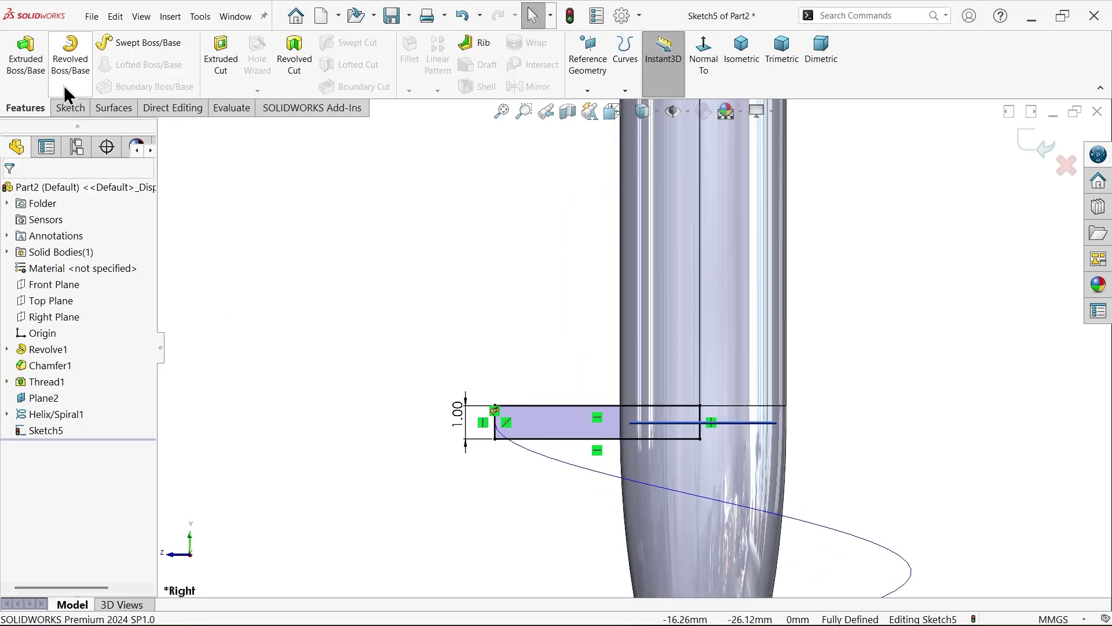
pyautogui.click(154, 44)
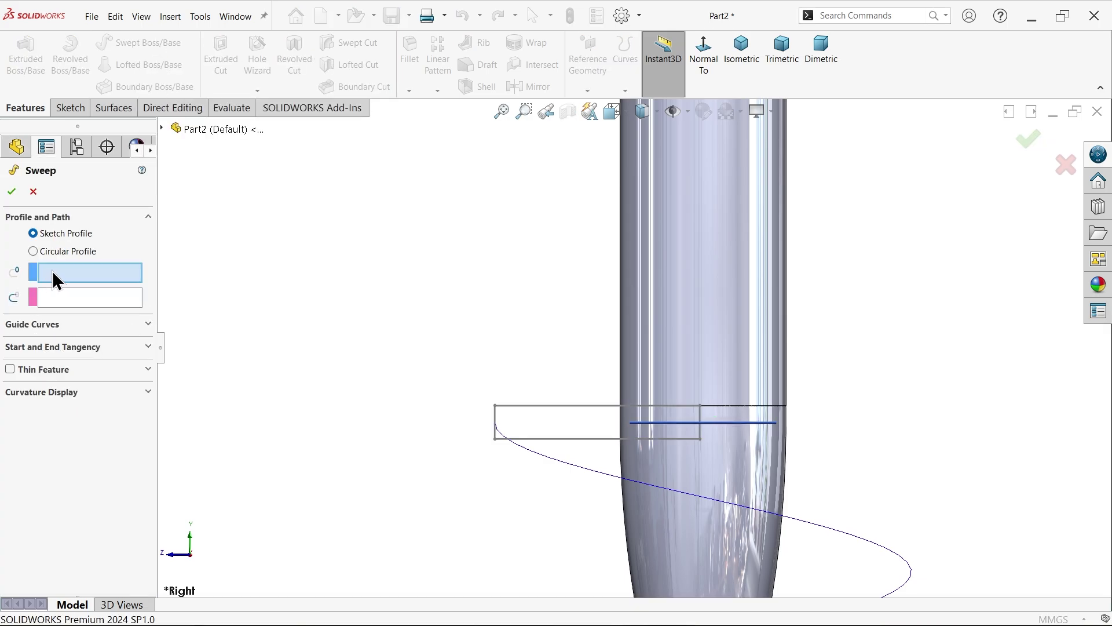
pyautogui.click(527, 417)
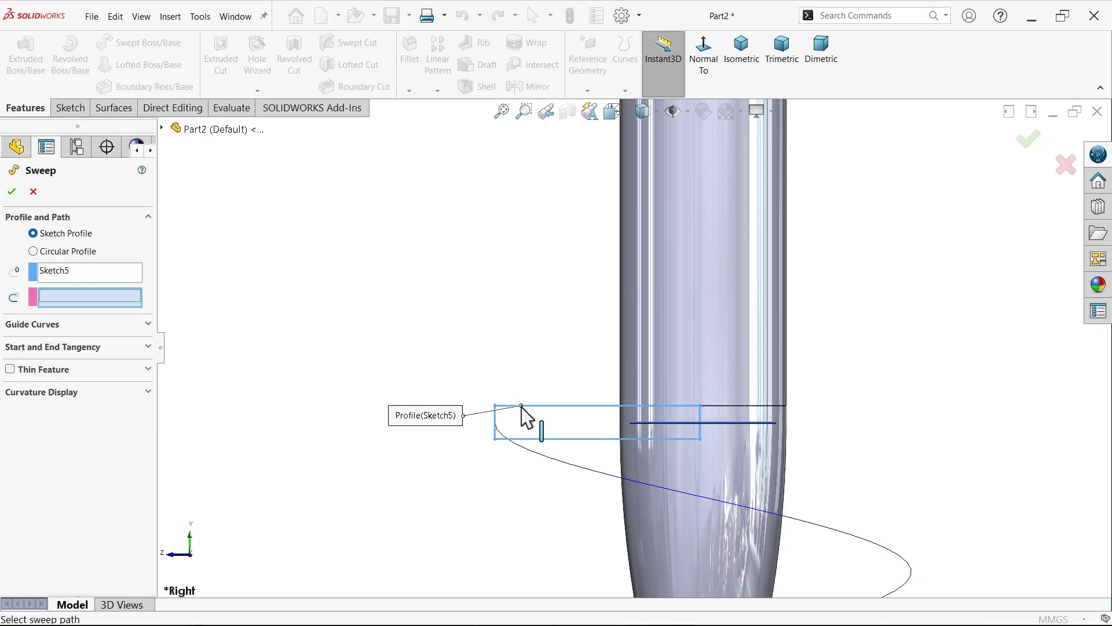
pyautogui.click(532, 461)
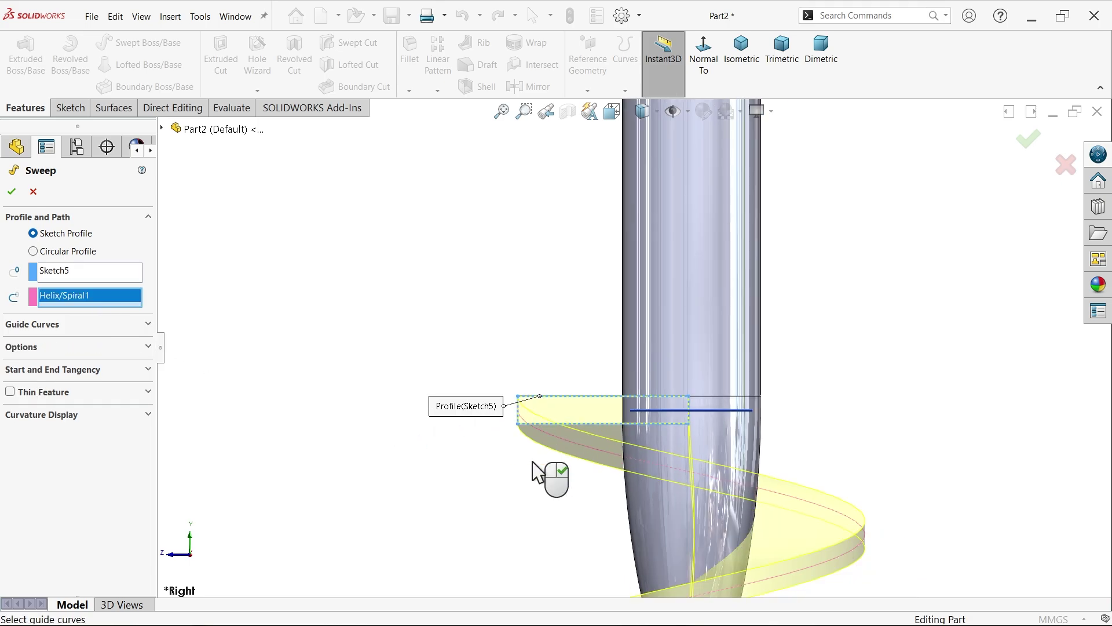
pyautogui.scroll(5, 545, 472)
pyautogui.scroll(-6, 729, 461)
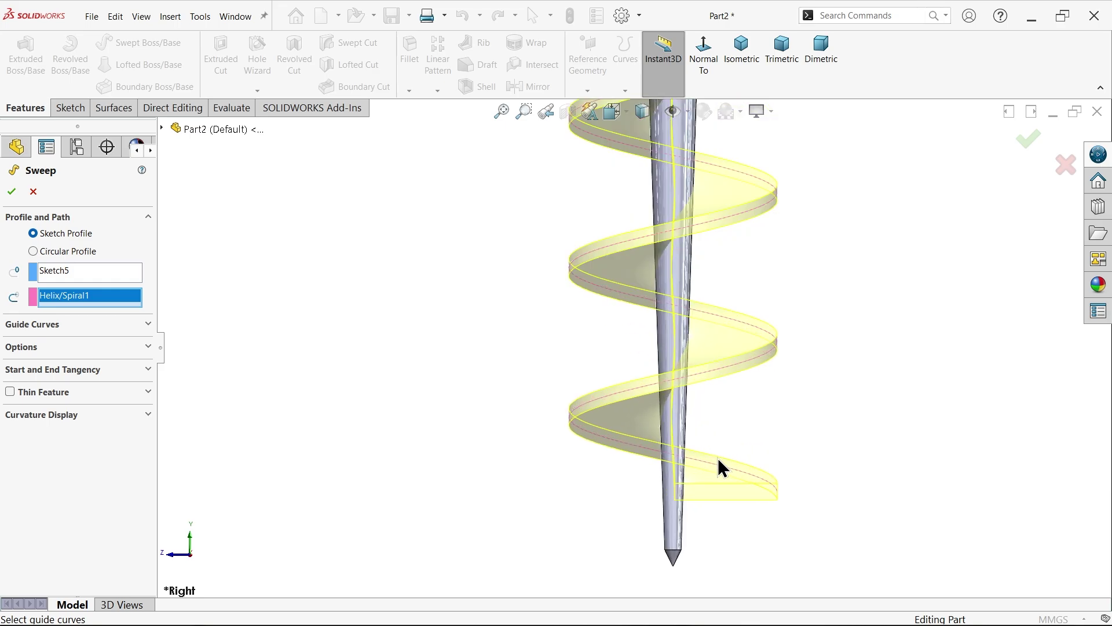
pyautogui.scroll(-2, 718, 459)
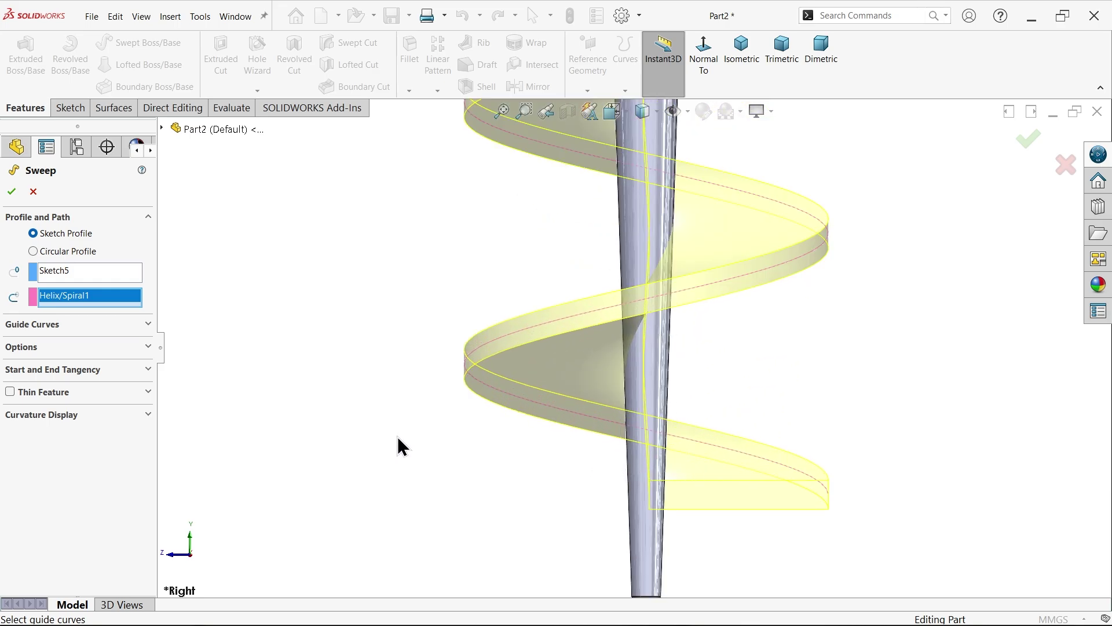
pyautogui.click(11, 192)
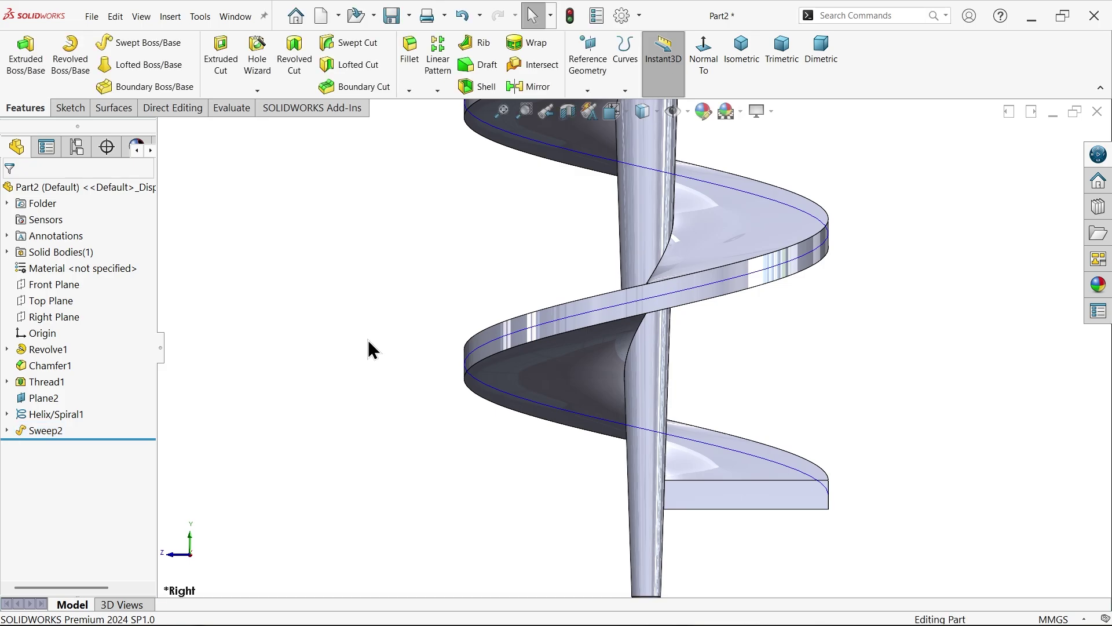
# Step: Hide Helix/Spiral1 and Plane2, then bring the corkscrew drawing back up in Photos
pyautogui.click(508, 395)
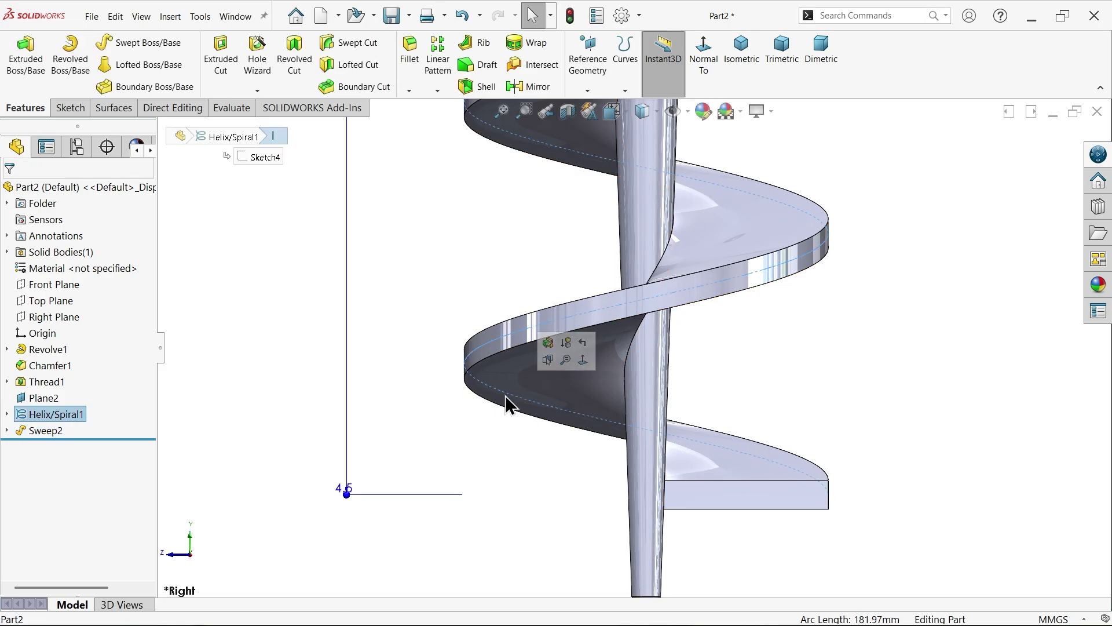
pyautogui.click(22, 411)
pyautogui.click(38, 394)
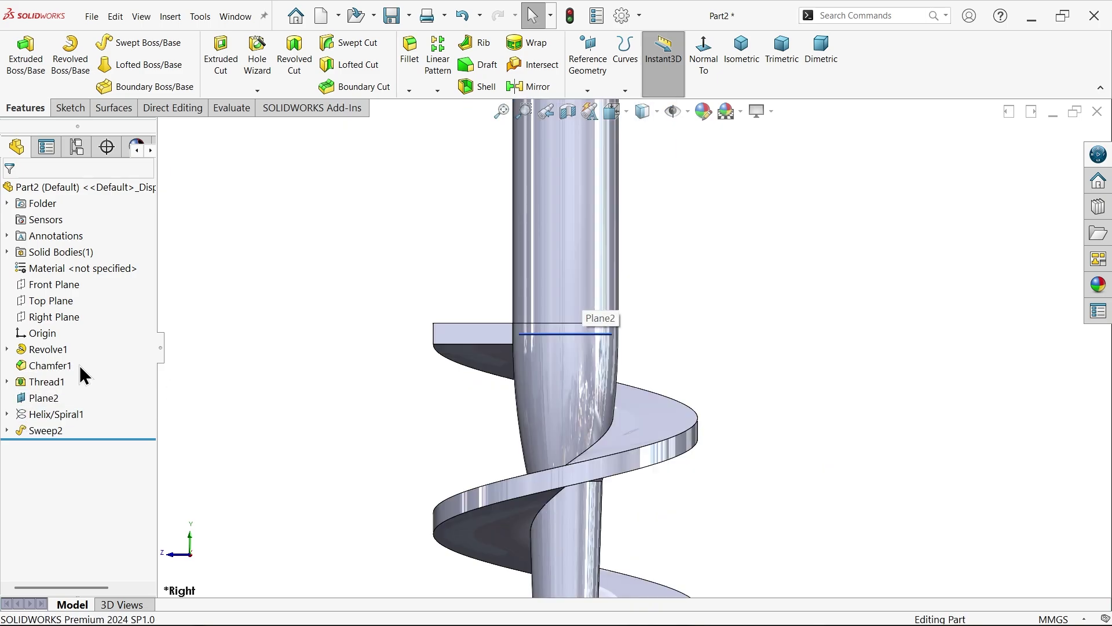
pyautogui.click(24, 400)
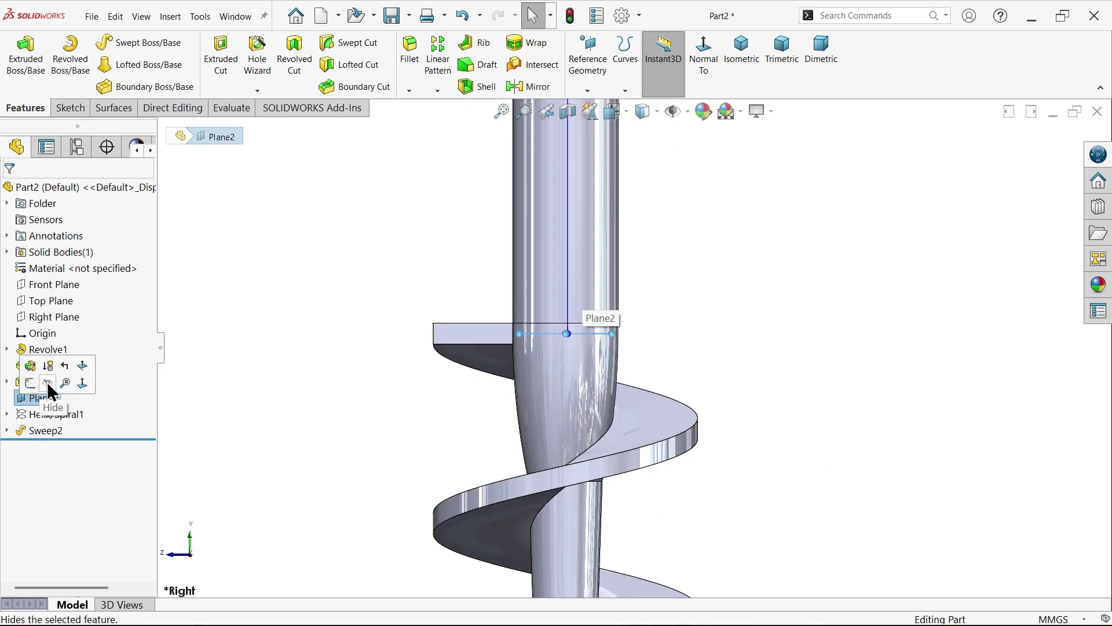
pyautogui.click(47, 384)
pyautogui.hotkey('alt', 'Tab')
pyautogui.scroll(3, 390, 521)
pyautogui.scroll(2, 390, 521)
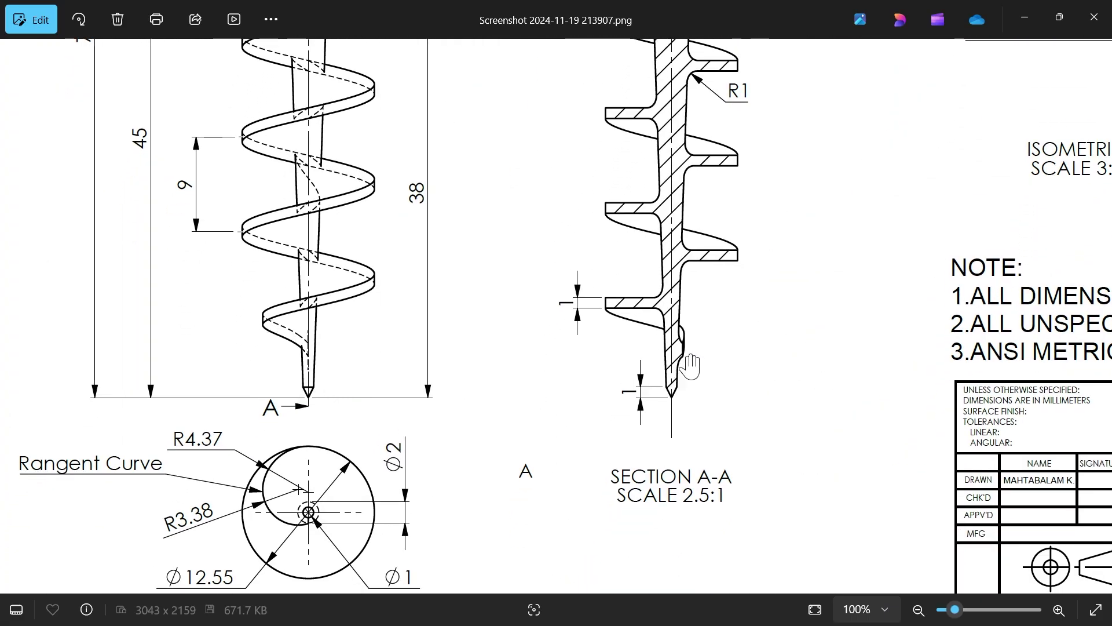
pyautogui.scroll(2, 683, 361)
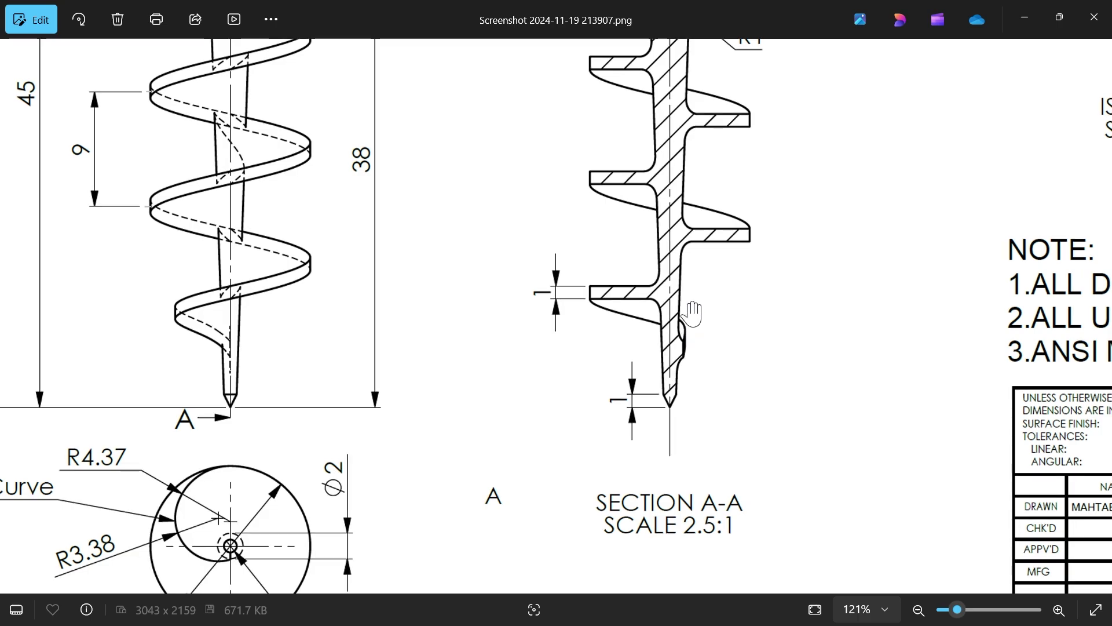
pyautogui.scroll(3, 330, 440)
pyautogui.moveTo(334, 447); pyautogui.dragTo(565, 387)
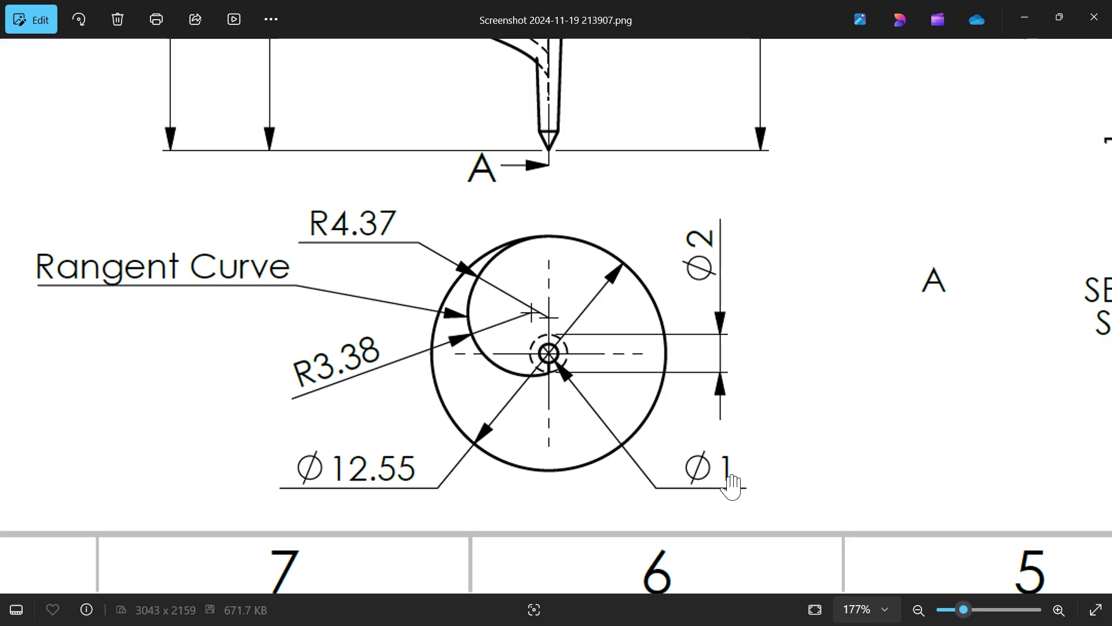
pyautogui.scroll(2, 579, 356)
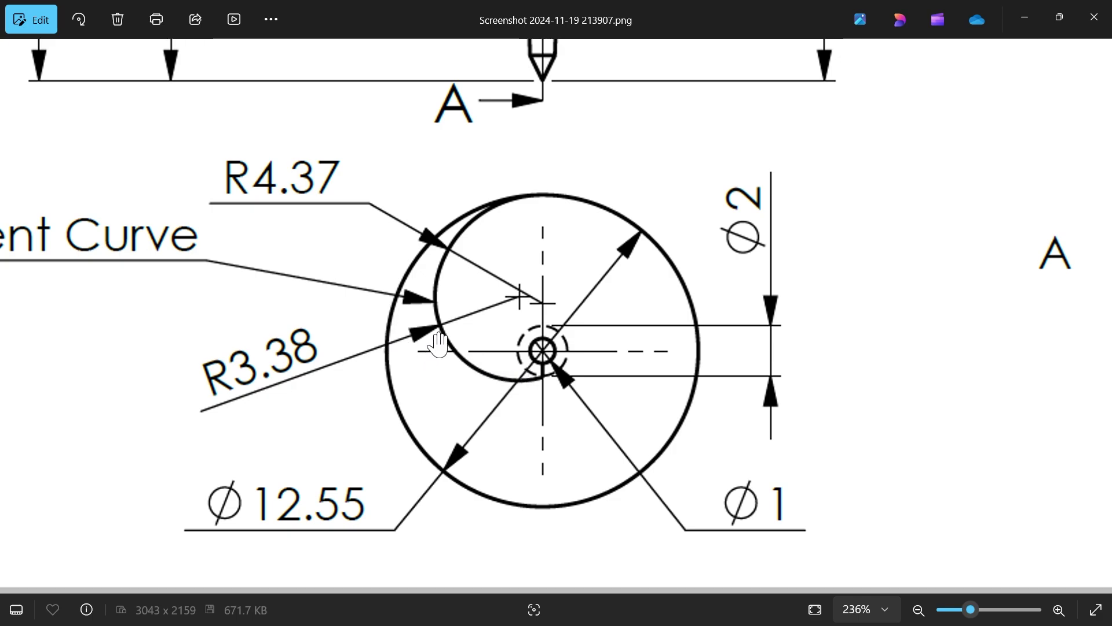
pyautogui.hscroll(-3, 220, 256)
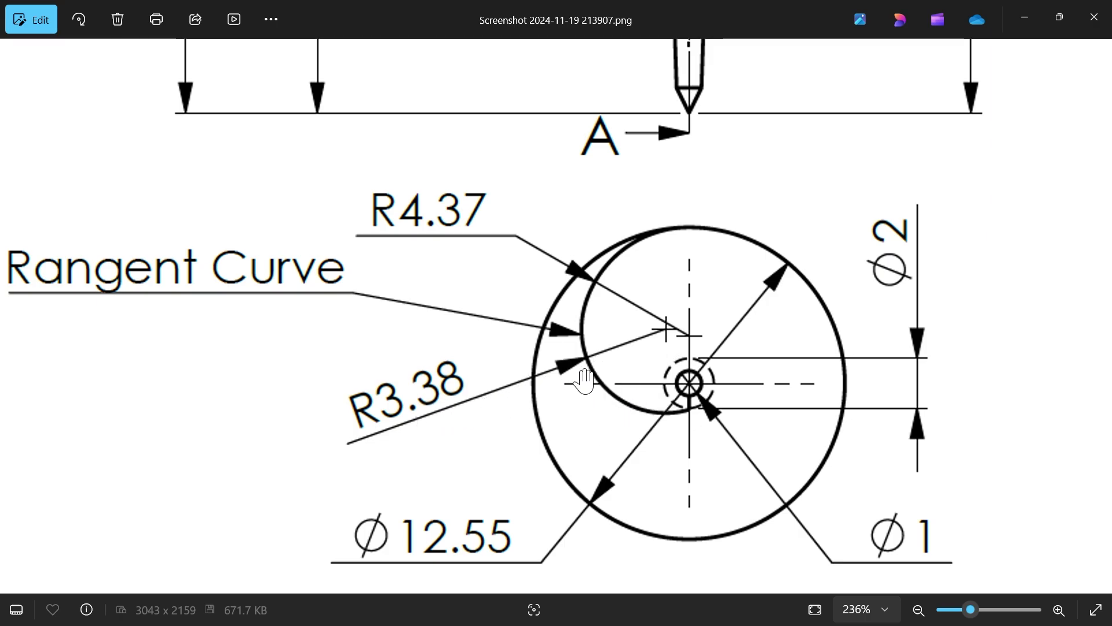
pyautogui.scroll(-5, 489, 405)
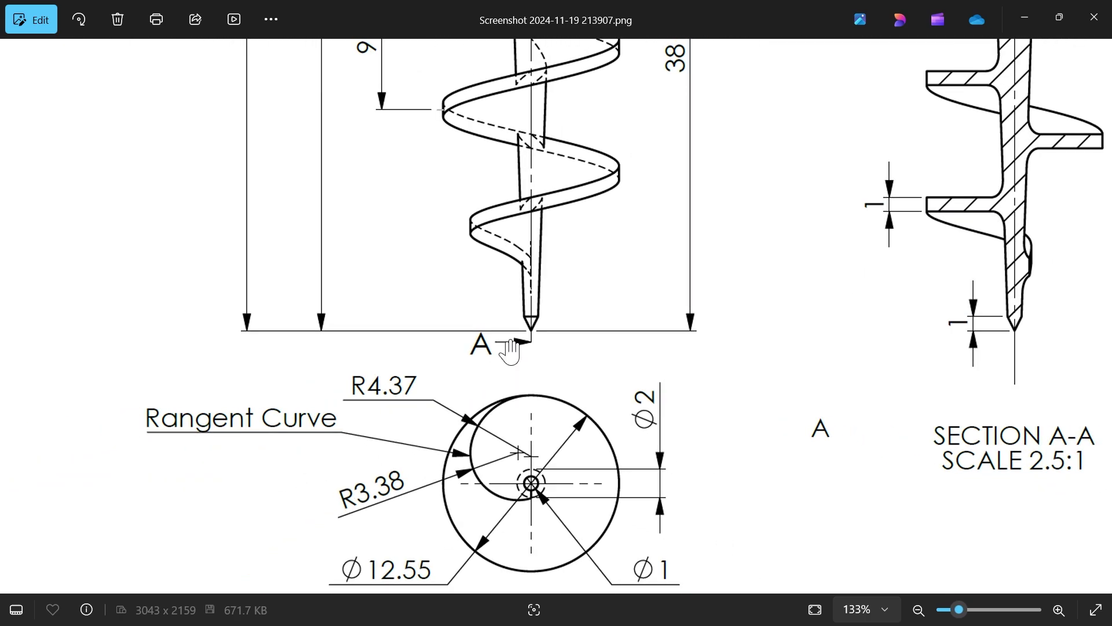
pyautogui.scroll(-3, 502, 182)
pyautogui.scroll(4, 479, 228)
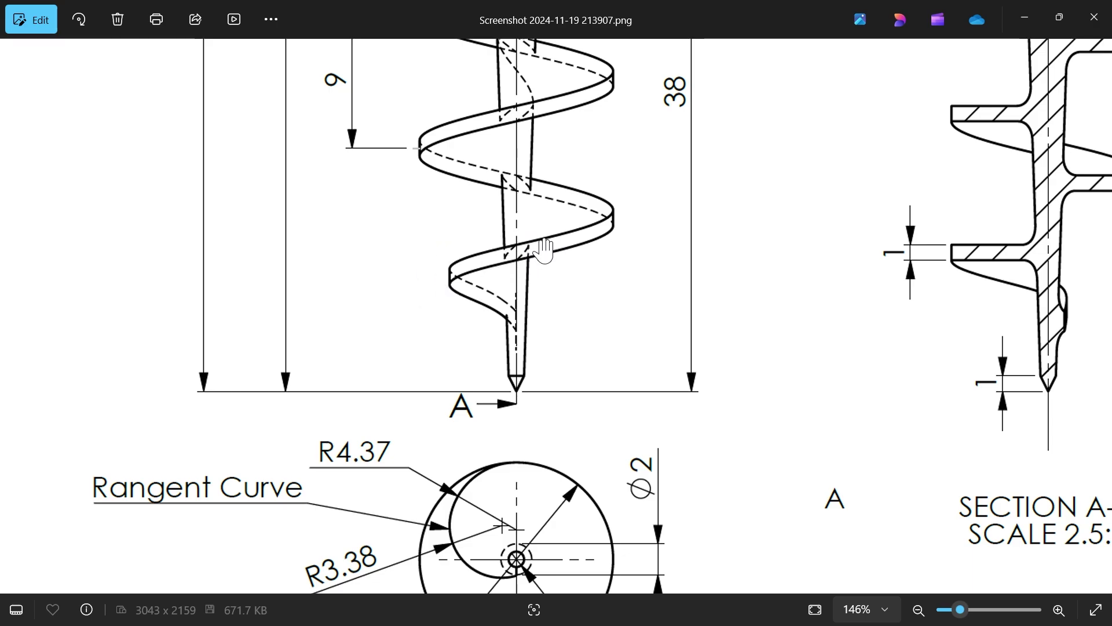
pyautogui.scroll(-5, 524, 254)
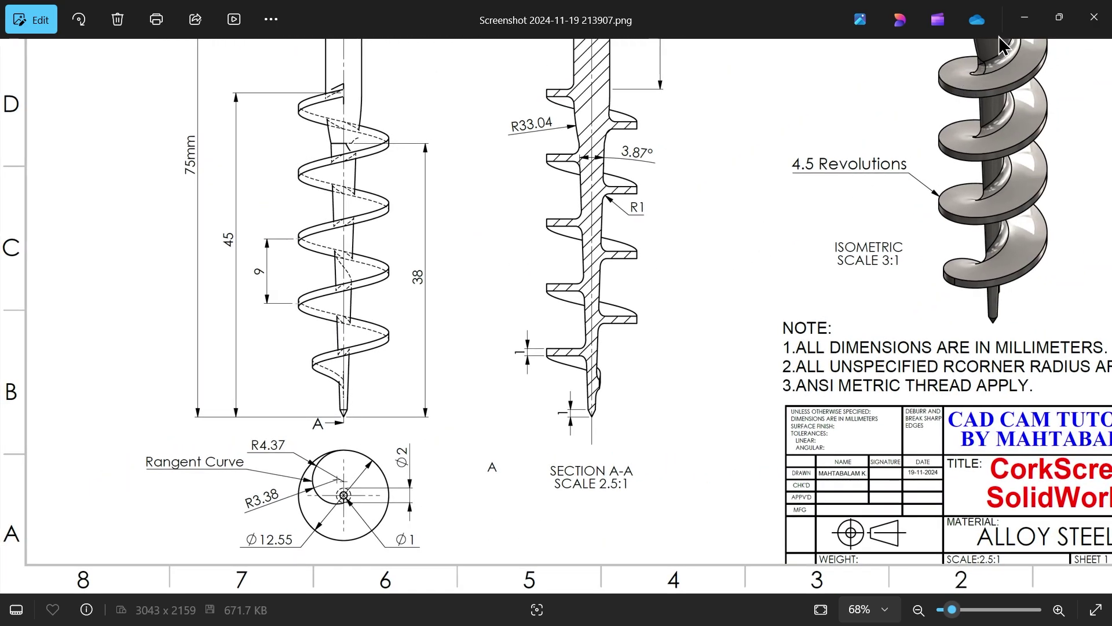
# Step: Add a reference plane 75 mm from the shaft's top face, flipped down to the tip
pyautogui.click(1024, 17)
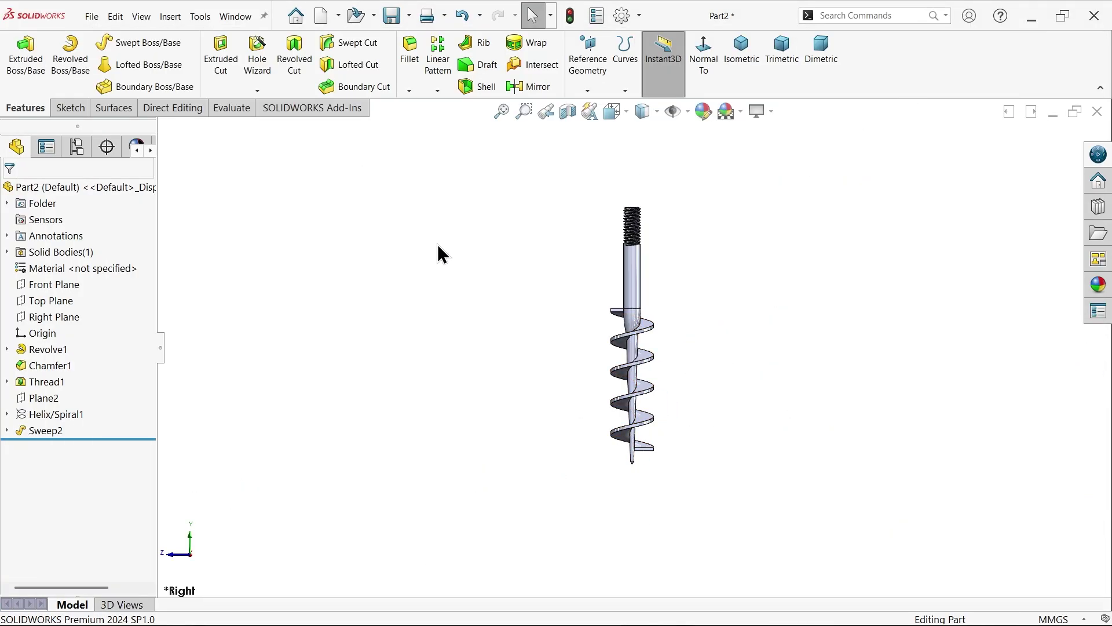
pyautogui.click(588, 91)
pyautogui.click(599, 107)
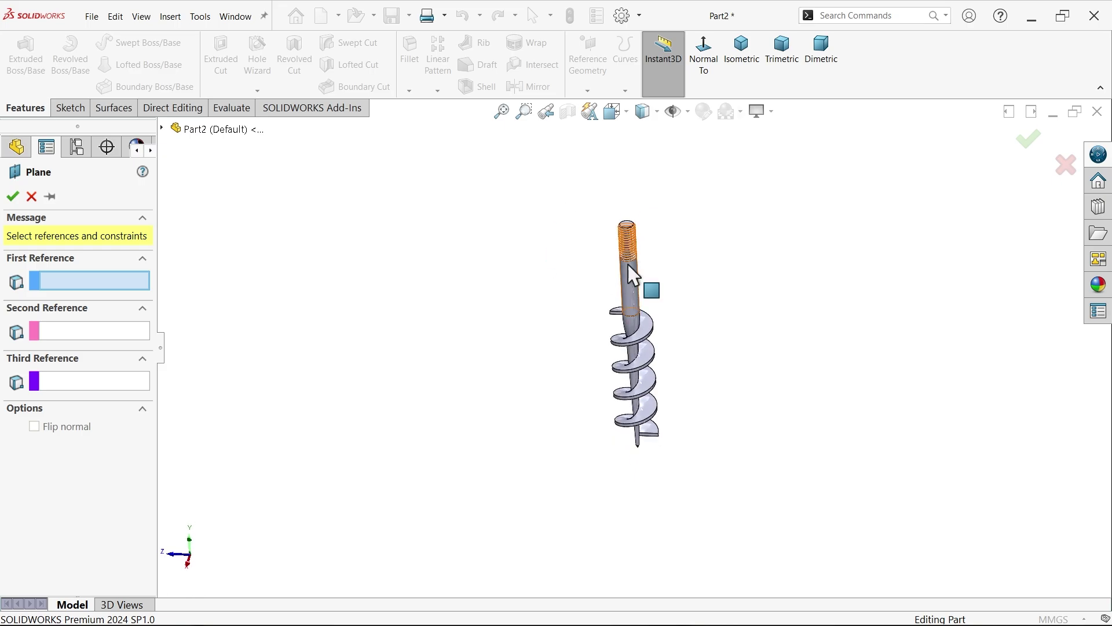
pyautogui.scroll(-4, 637, 267)
pyautogui.click(614, 232)
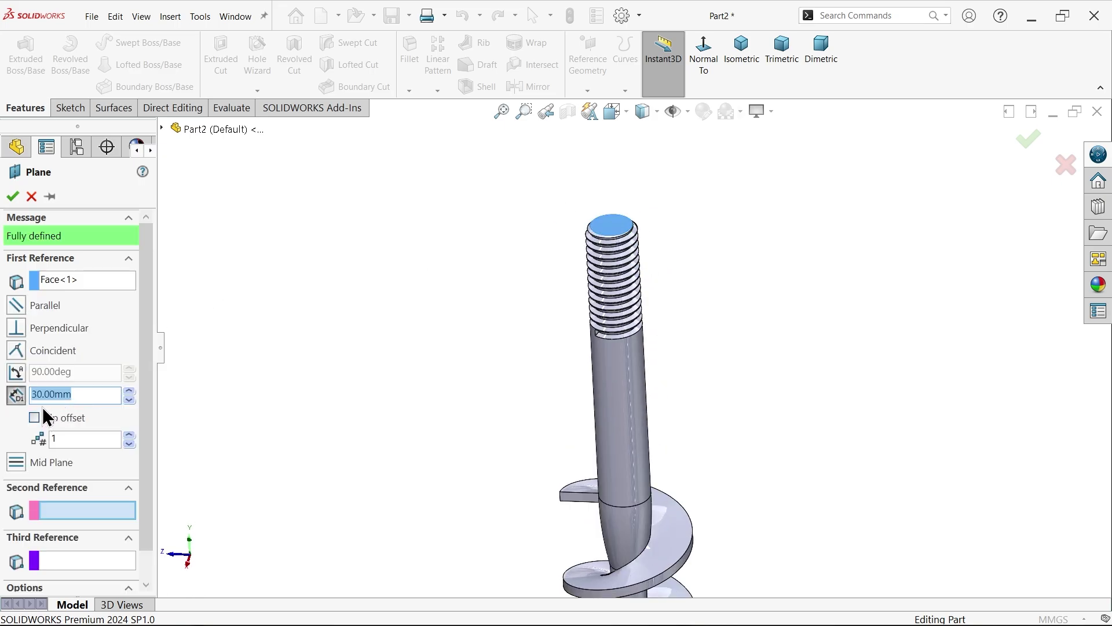
pyautogui.write('75')
pyautogui.press('Return')
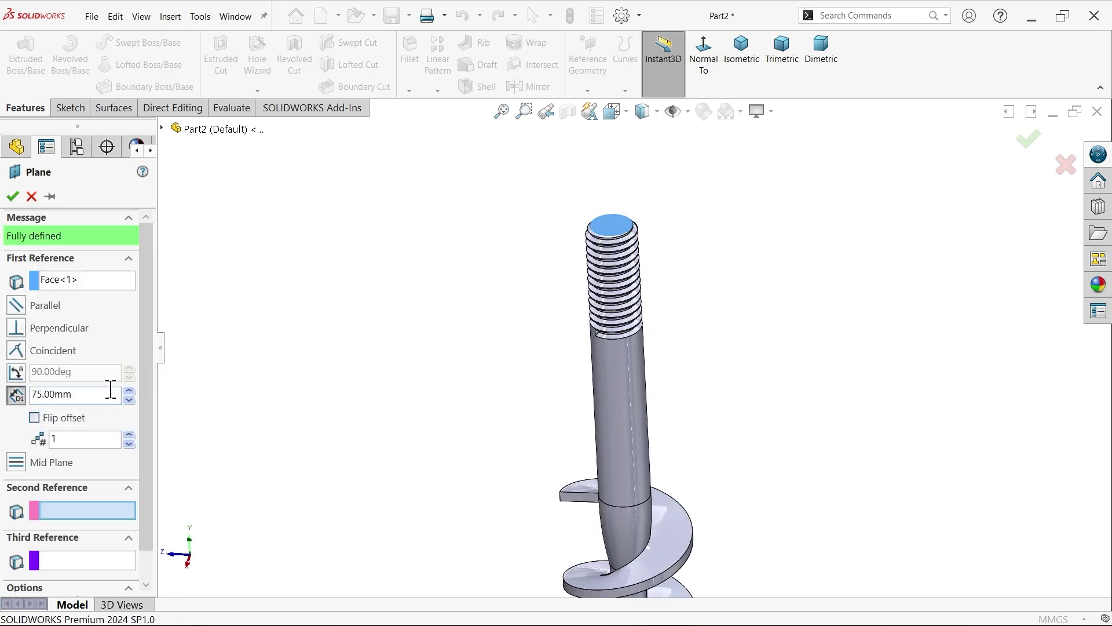
pyautogui.click(33, 417)
pyautogui.scroll(5, 635, 467)
pyautogui.scroll(-8, 666, 454)
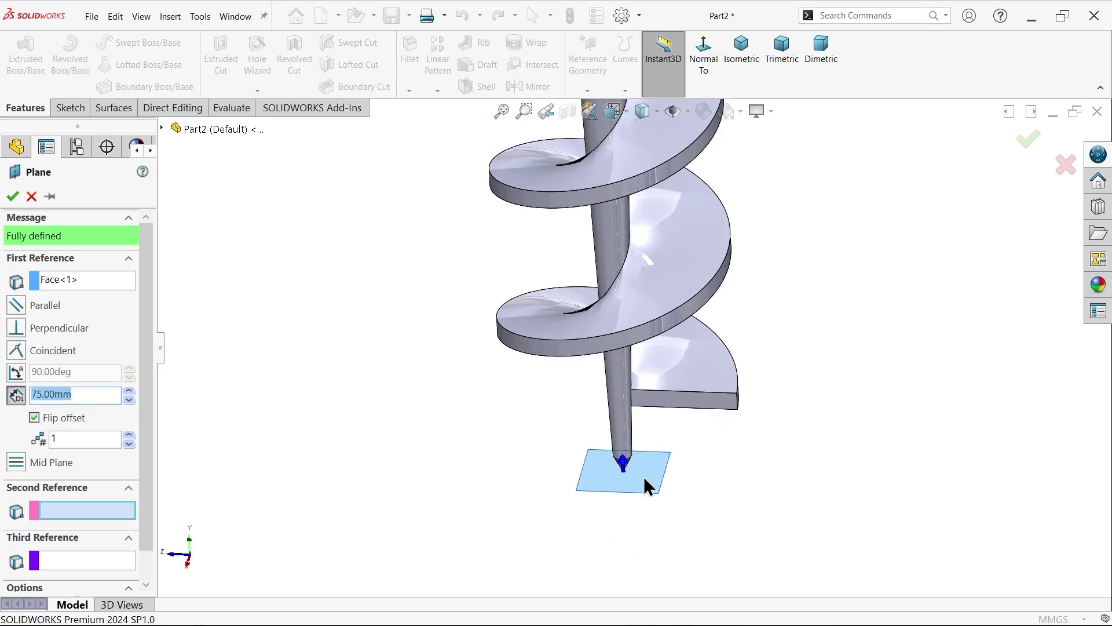
pyautogui.click(12, 196)
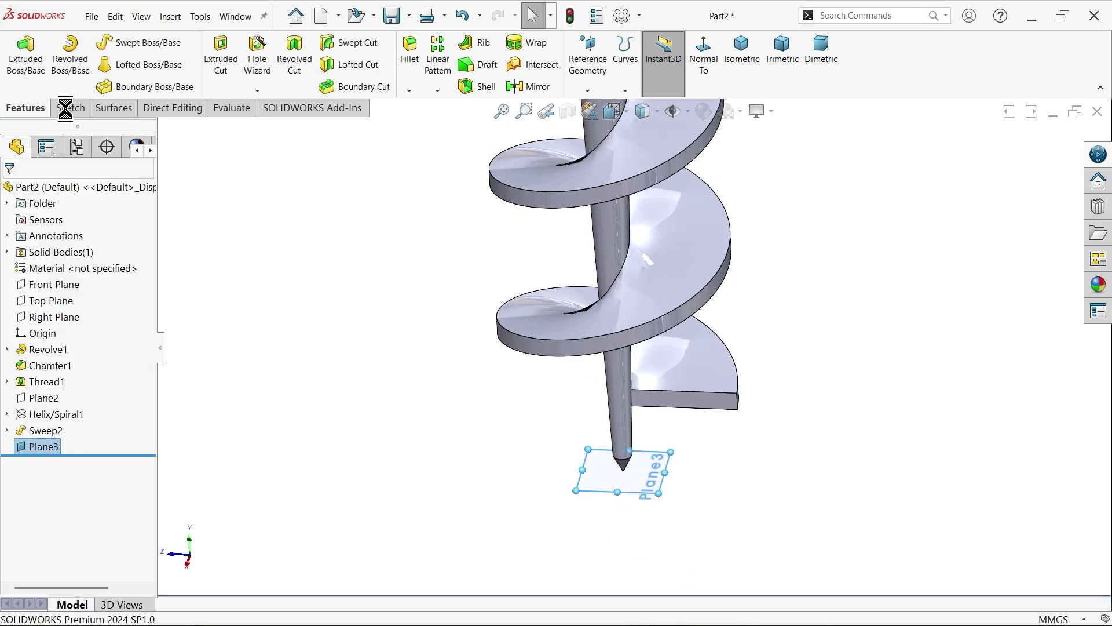
pyautogui.click(70, 108)
# Step: Start a sketch on Plane3, view it normal, and draw two concentric circles at the origin
pyautogui.click(21, 65)
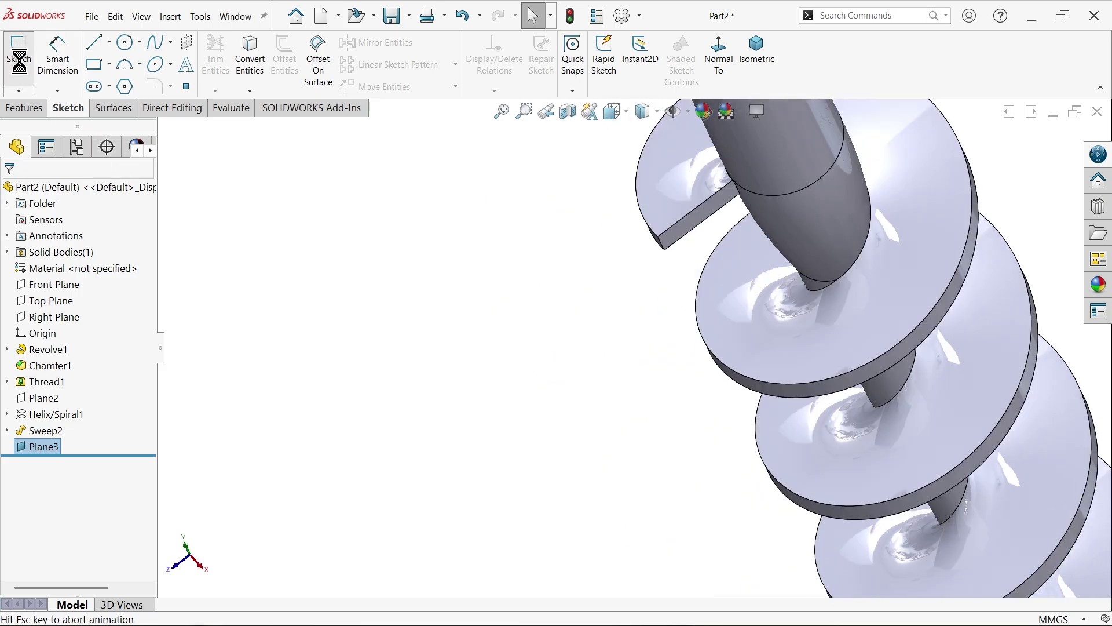
pyautogui.click(718, 60)
pyautogui.scroll(-2, 635, 364)
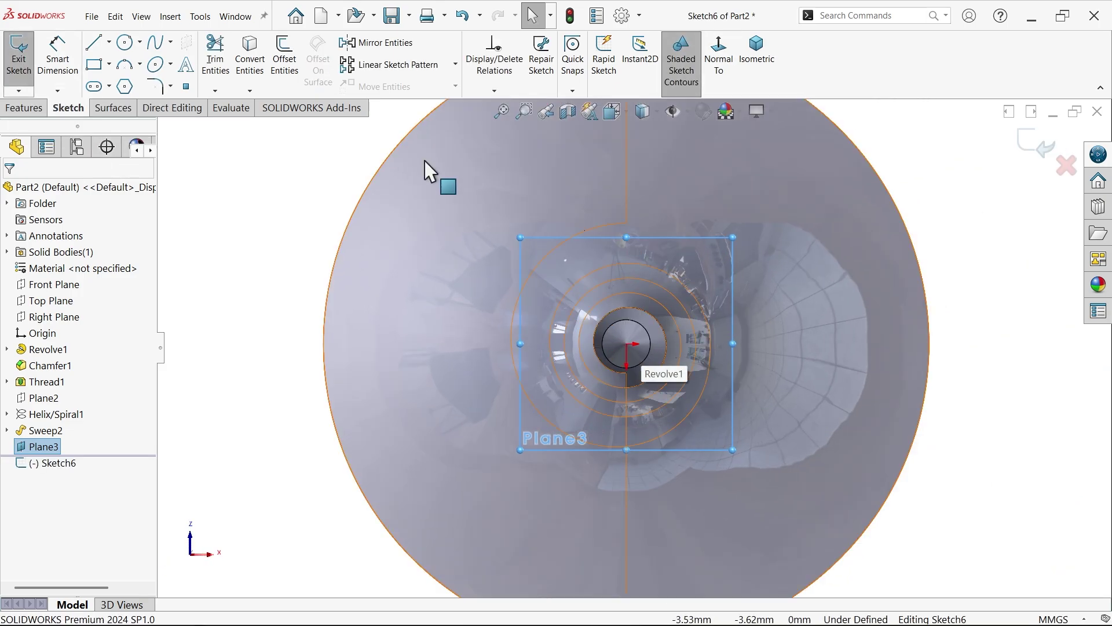
pyautogui.click(124, 42)
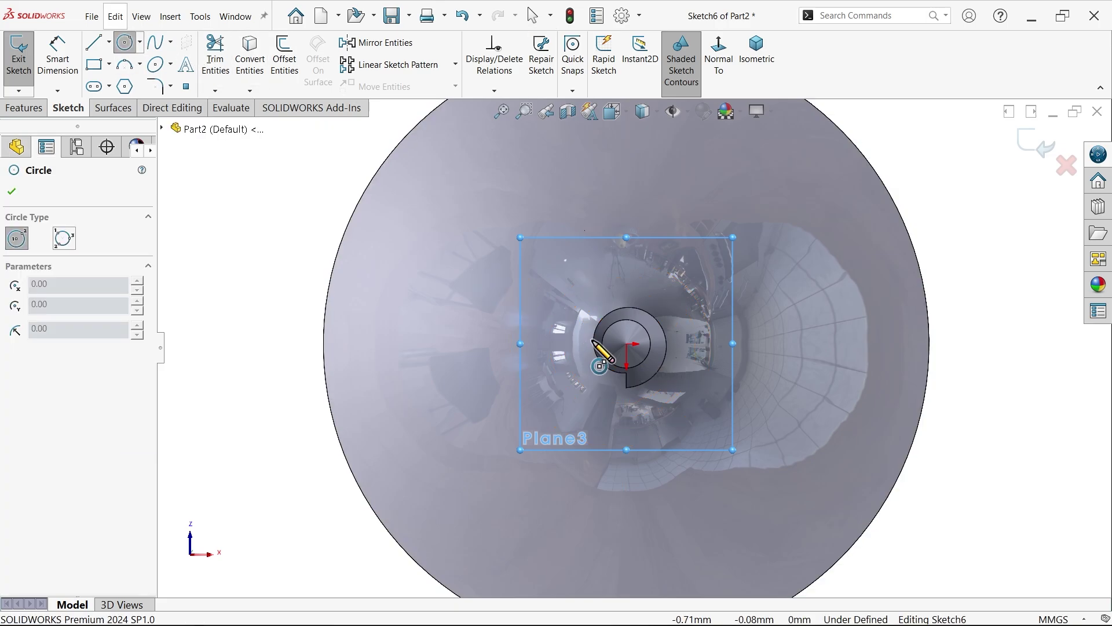
pyautogui.click(626, 343)
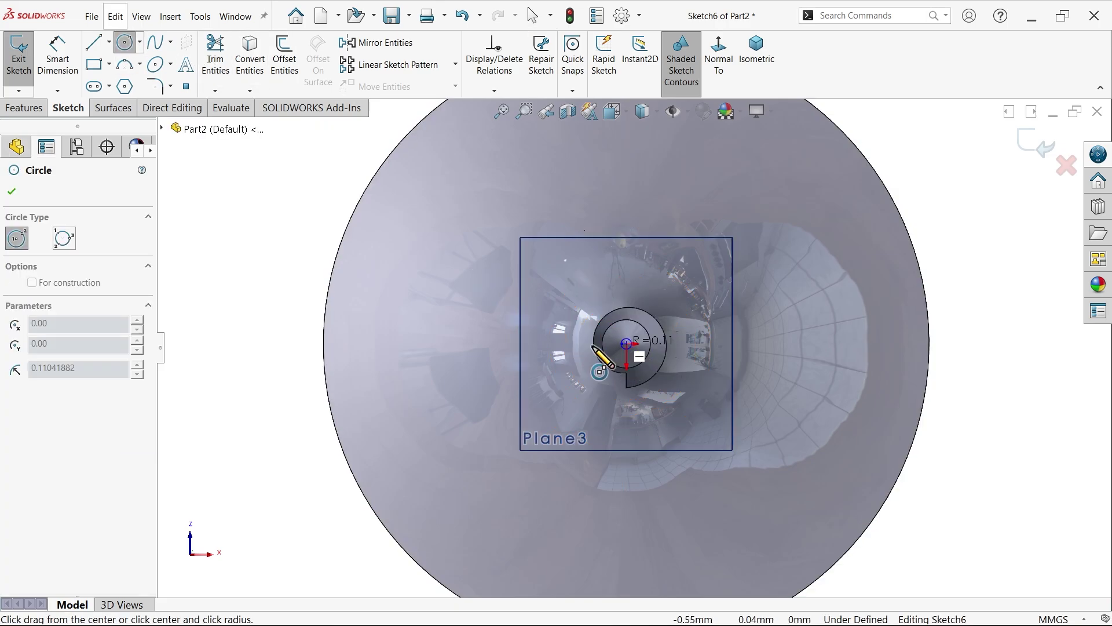
pyautogui.click(309, 343)
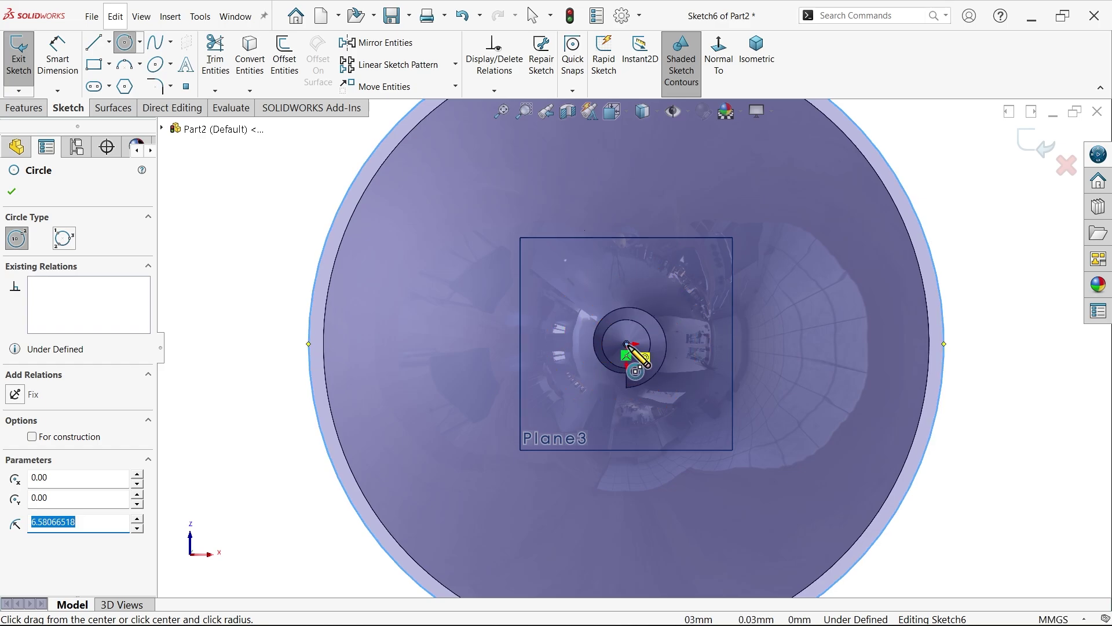
pyautogui.moveTo(626, 345); pyautogui.dragTo(561, 344)
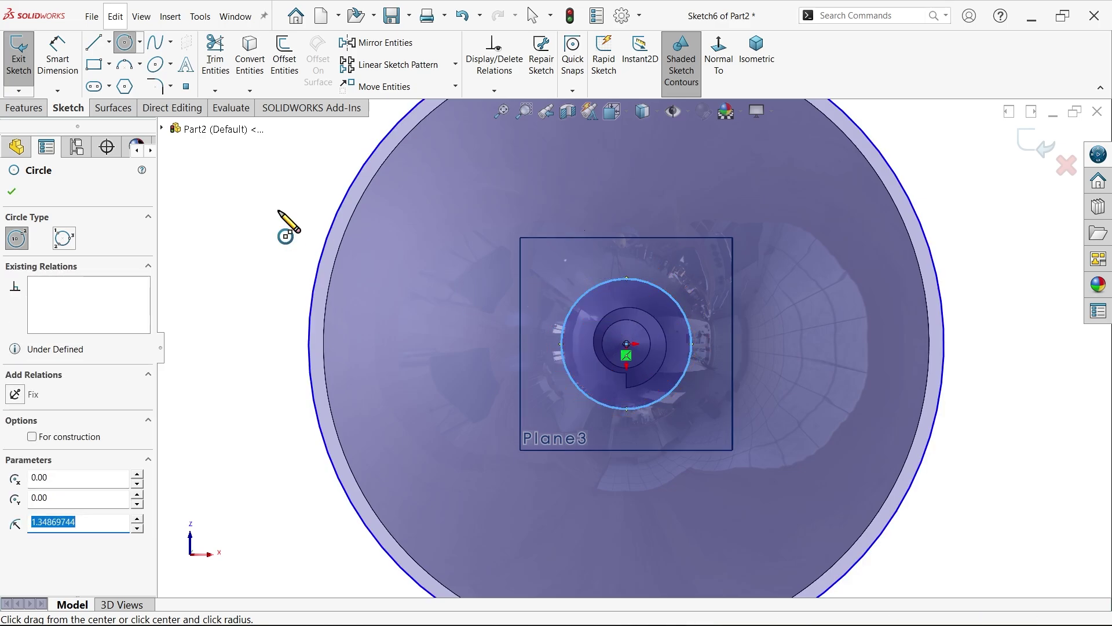
# Step: Draw a vertical centerline from the outer circle's top to its bottom
pyautogui.click(109, 41)
pyautogui.click(122, 89)
pyautogui.scroll(3, 521, 236)
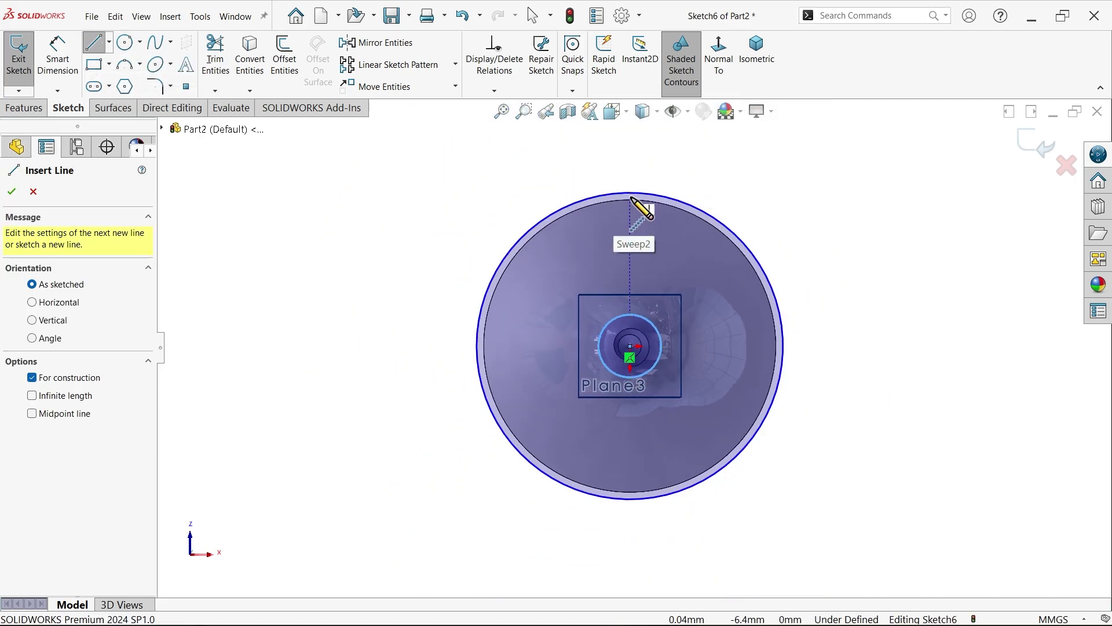
pyautogui.click(631, 200)
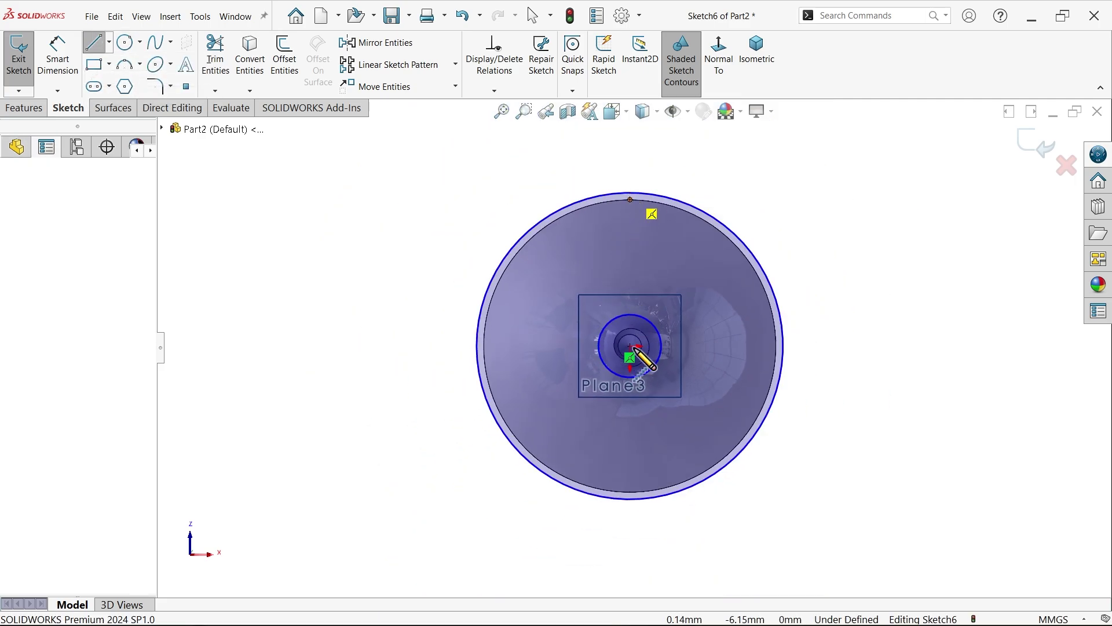
pyautogui.click(631, 494)
pyautogui.rightClick(447, 365)
pyautogui.click(463, 376)
pyautogui.press('Escape')
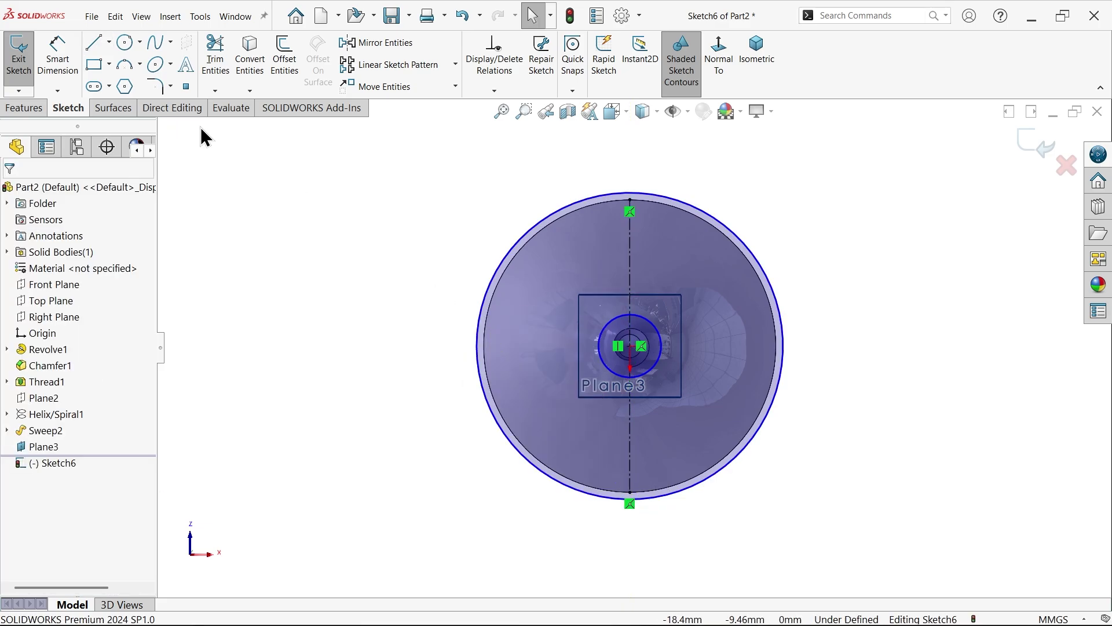
# Step: Dimension the outer circle Ø12.55 mm and the inner circle Ø2 mm
pyautogui.click(57, 58)
pyautogui.scroll(-2, 524, 343)
pyautogui.click(462, 348)
pyautogui.click(373, 419)
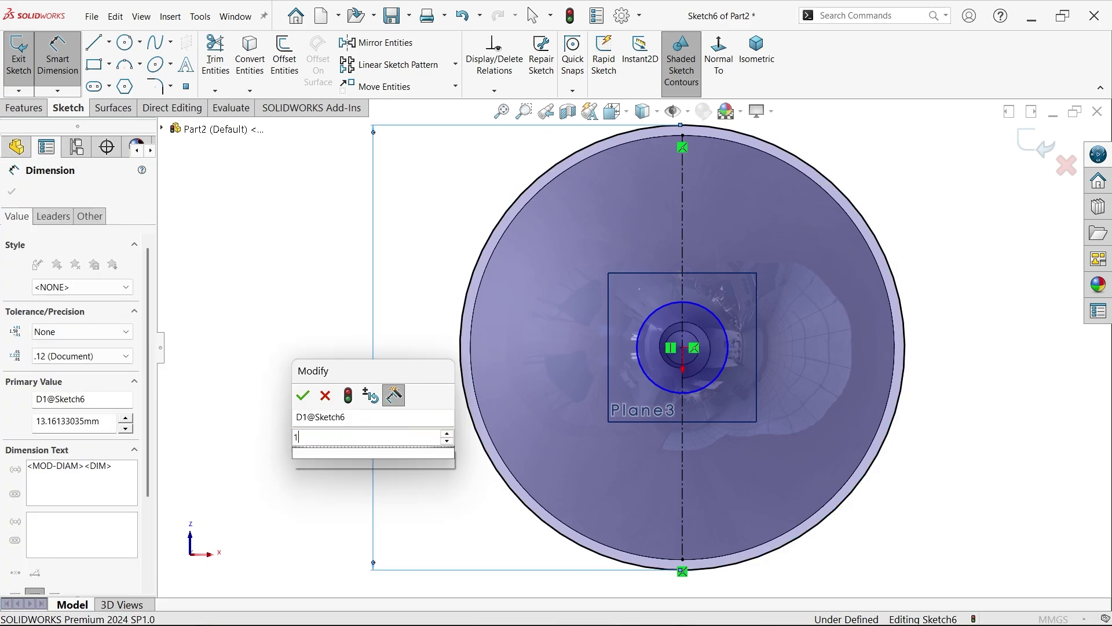
pyautogui.click(300, 393)
pyautogui.scroll(-4, 707, 370)
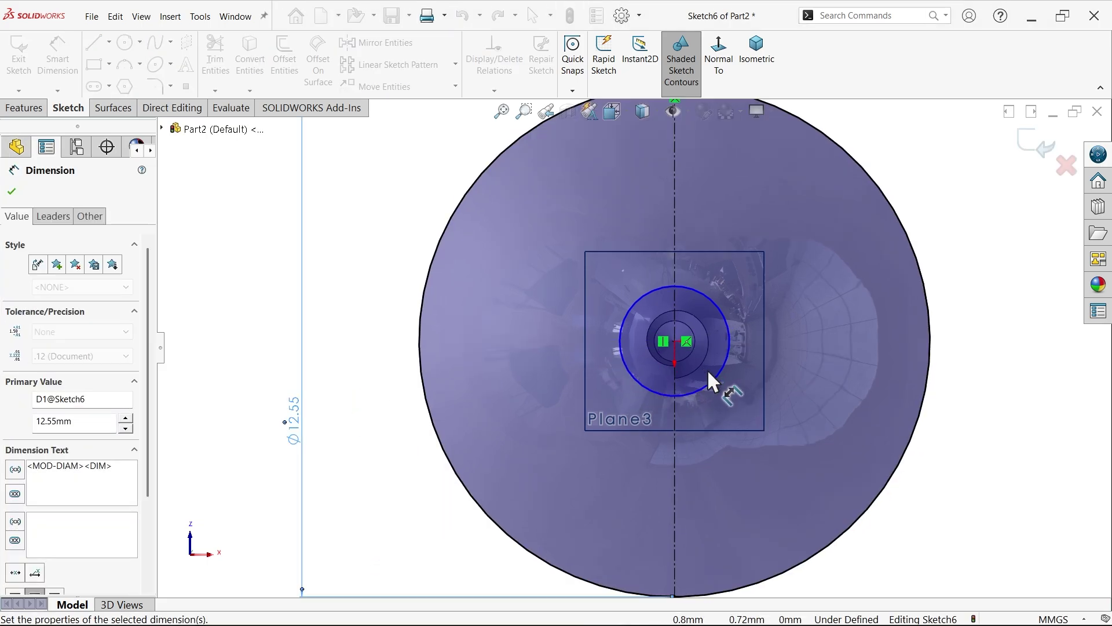
pyautogui.click(714, 366)
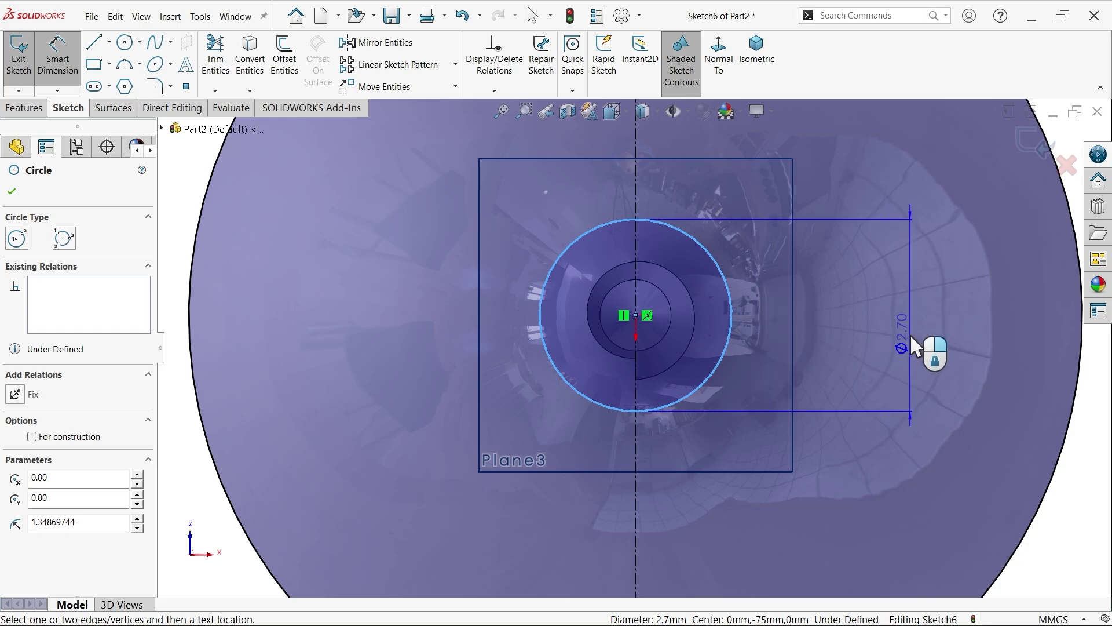
pyautogui.click(910, 334)
pyautogui.press('Return')
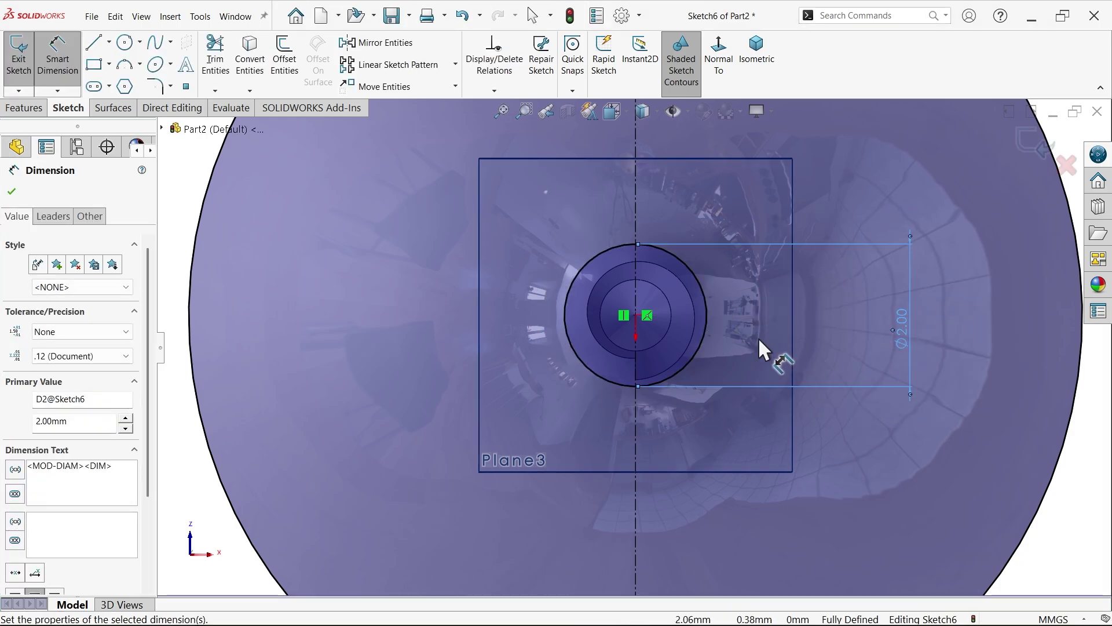
pyautogui.scroll(5, 647, 234)
pyautogui.scroll(-3, 672, 286)
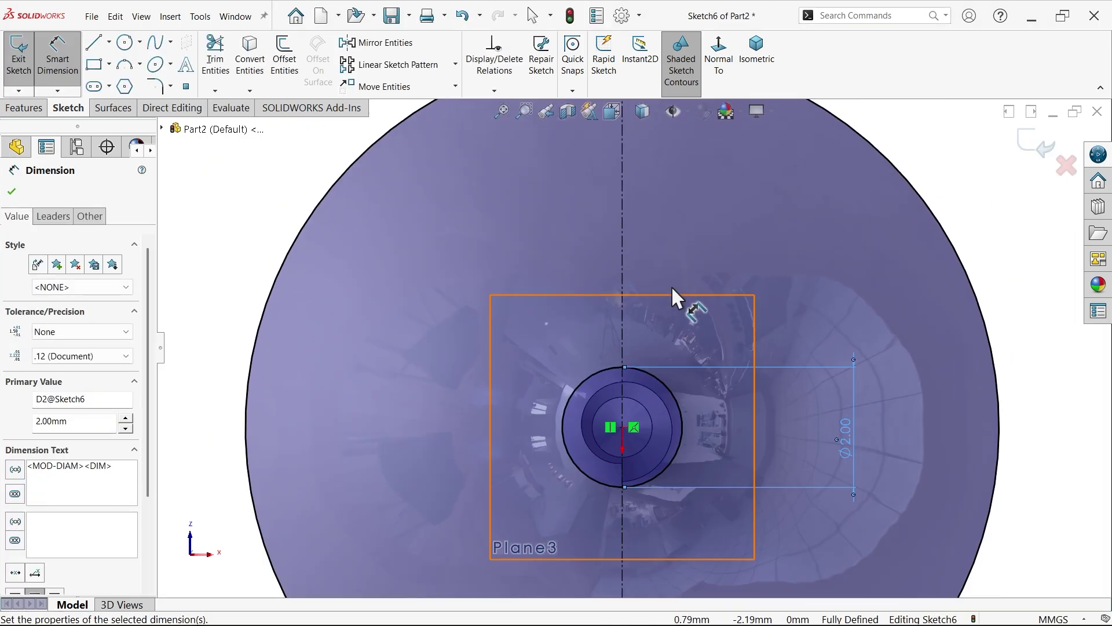
# Step: Draw a larger circle above the centre and constrain its centre onto the centerline
pyautogui.click(125, 43)
pyautogui.scroll(2, 603, 313)
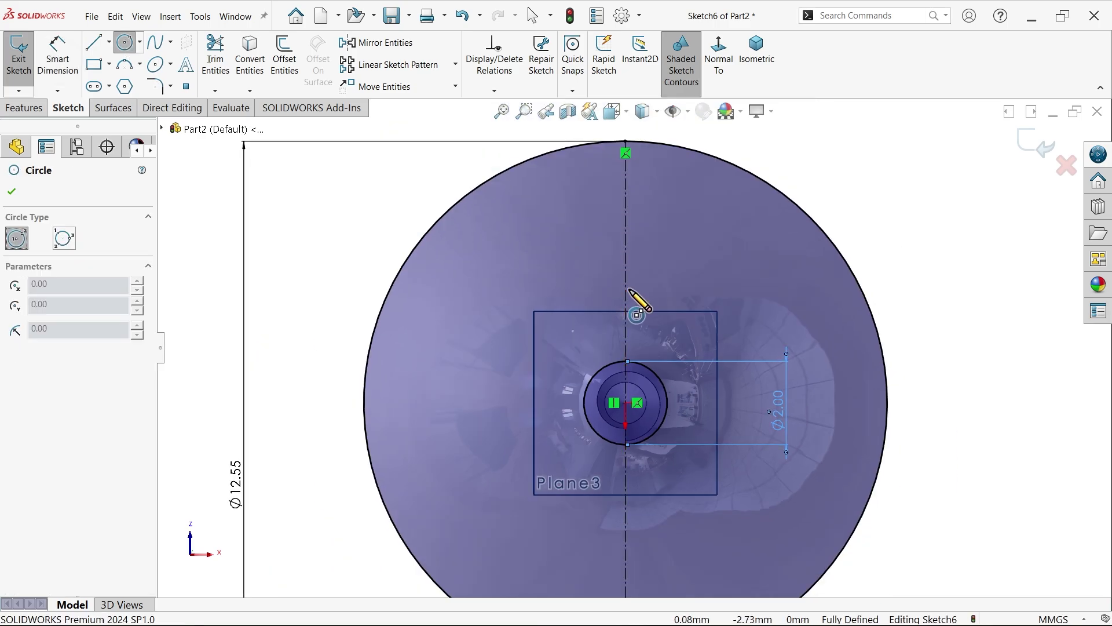
pyautogui.moveTo(629, 289); pyautogui.dragTo(536, 190)
pyautogui.rightClick(434, 197)
pyautogui.click(434, 173)
pyautogui.scroll(-2, 605, 214)
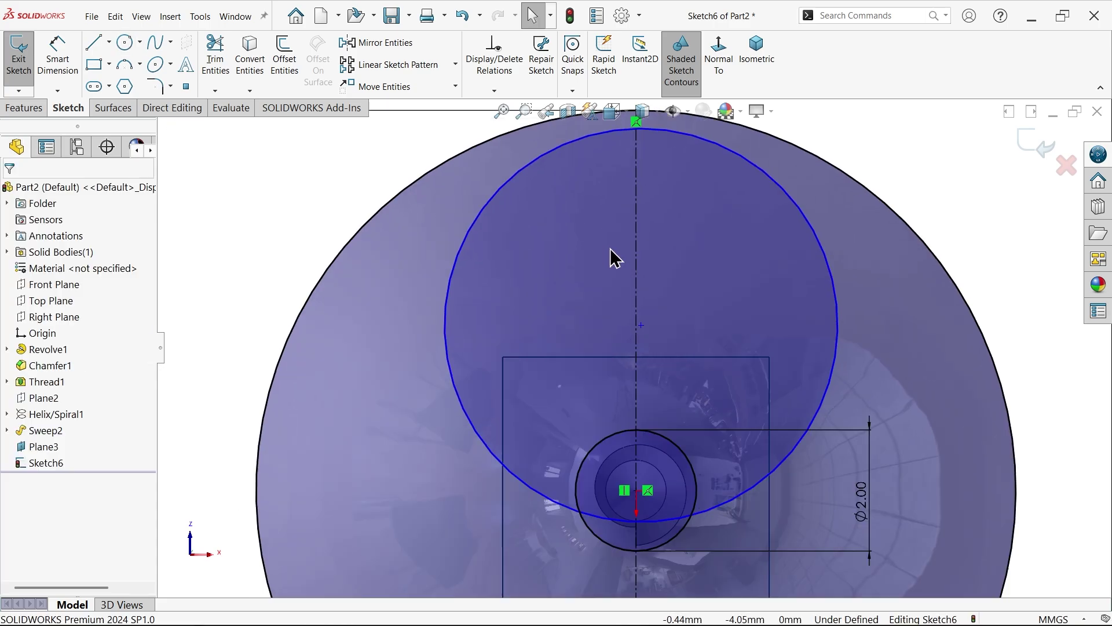
pyautogui.click(641, 325)
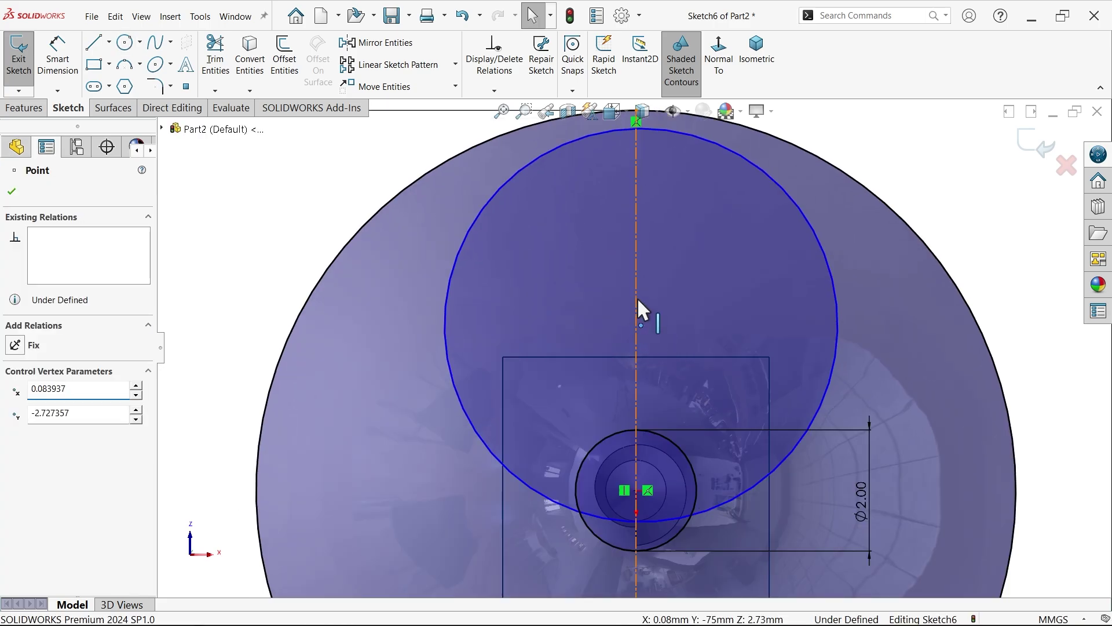
pyautogui.keyDown('ctrl'); pyautogui.click(637, 307); pyautogui.keyUp('ctrl')
pyautogui.click(689, 266)
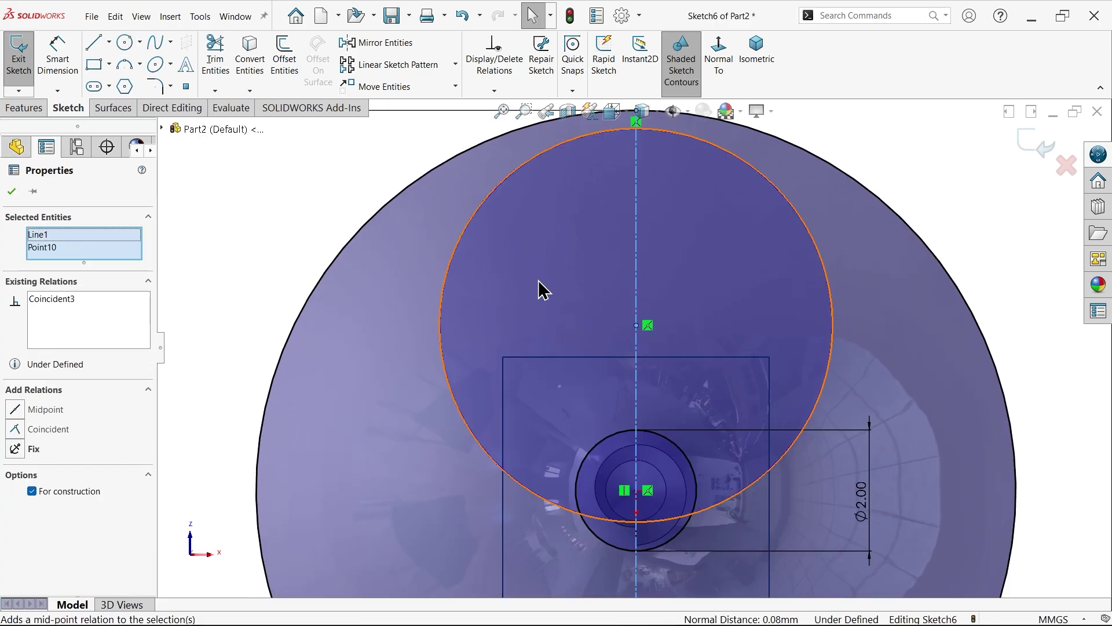
# Step: Draw a smaller inner circle centred left of the centerline
pyautogui.click(124, 41)
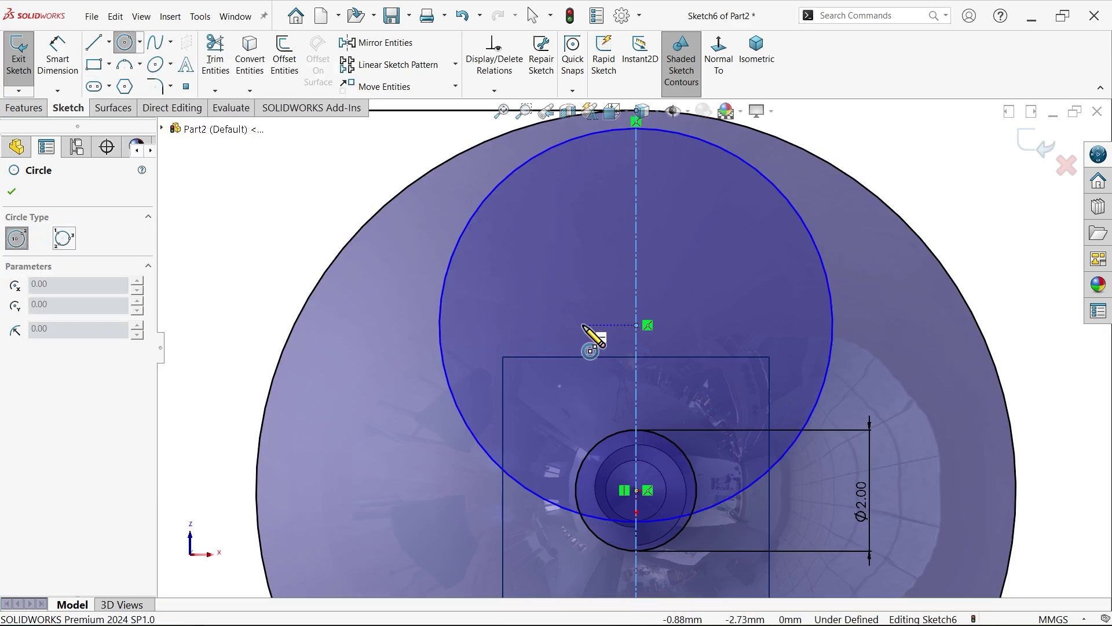
pyautogui.click(581, 320)
pyautogui.click(480, 350)
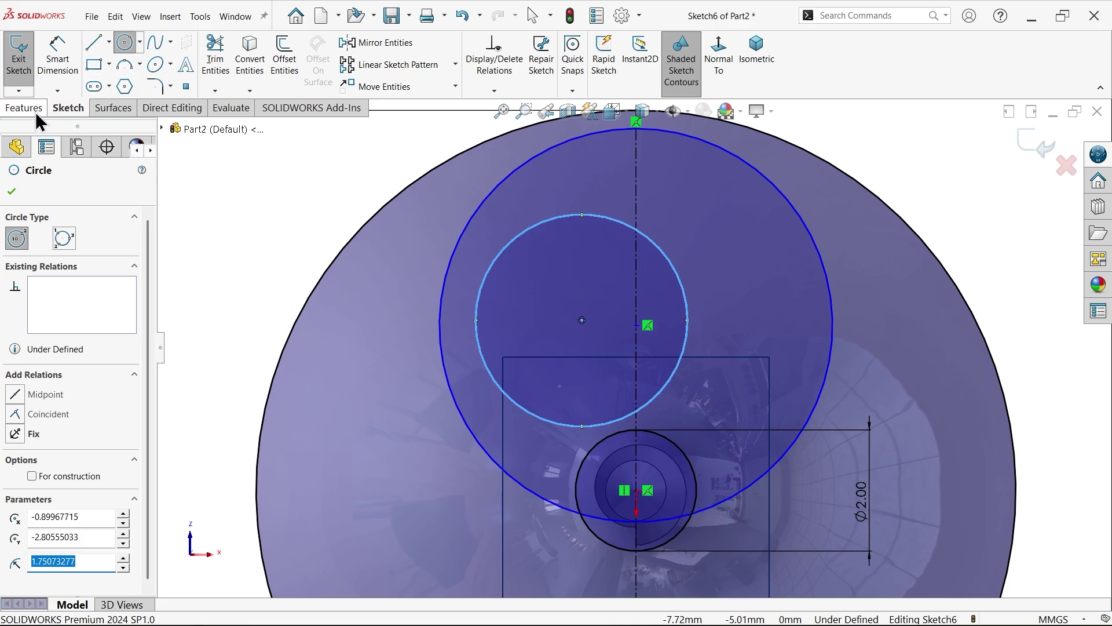
pyautogui.click(124, 47)
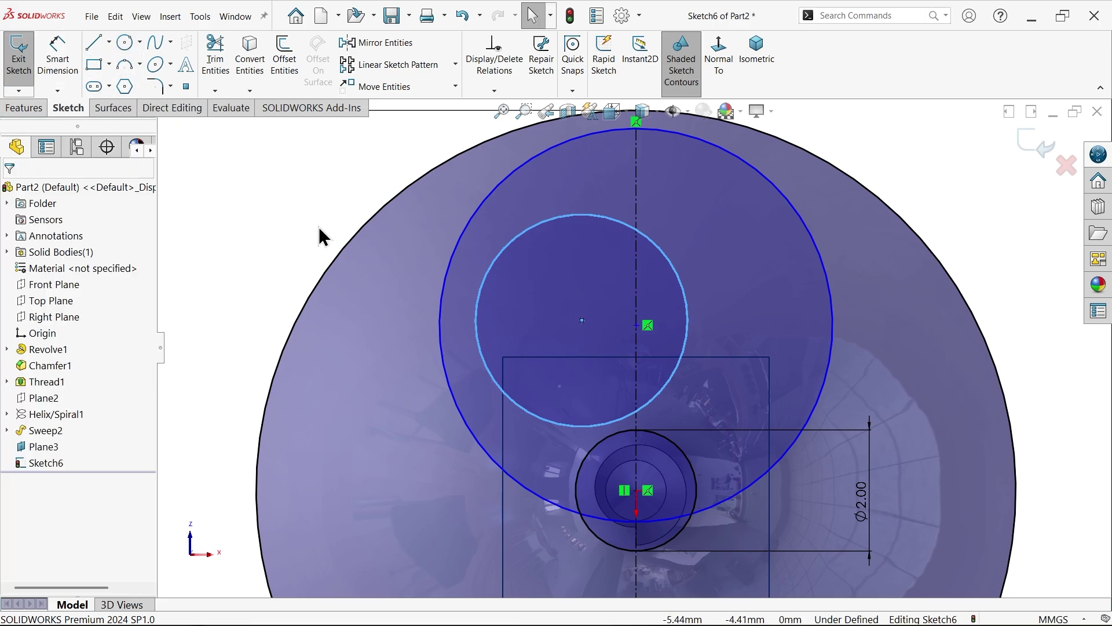
pyautogui.scroll(2, 621, 360)
pyautogui.scroll(-4, 614, 249)
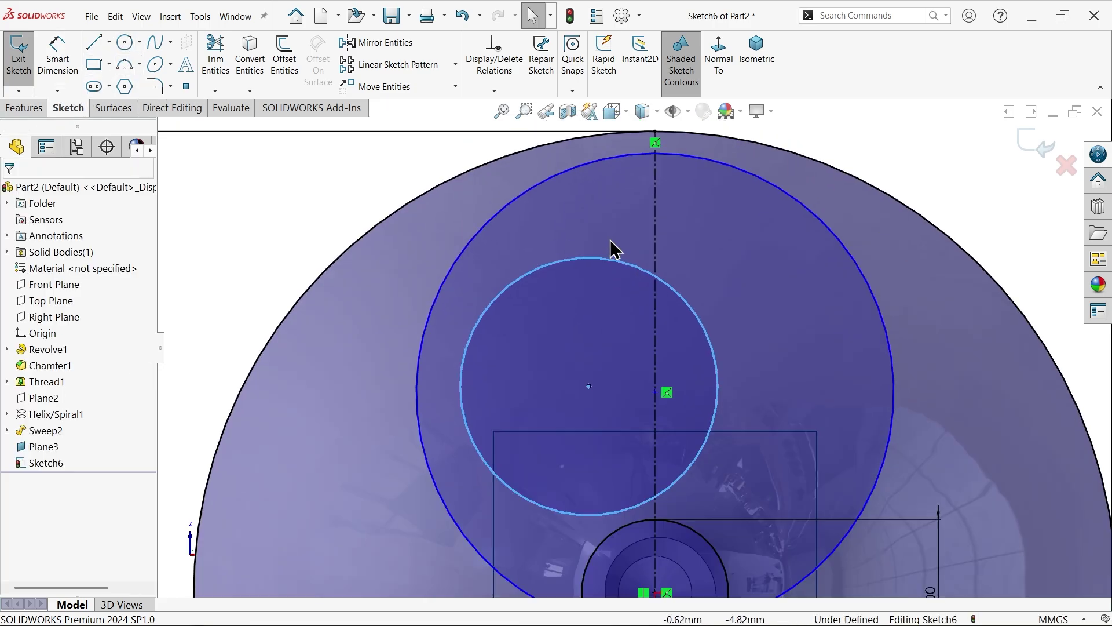
# Step: Make the larger circle tangent to the Ø12.55 outer boundary circle
pyautogui.click(583, 172)
pyautogui.scroll(2, 501, 268)
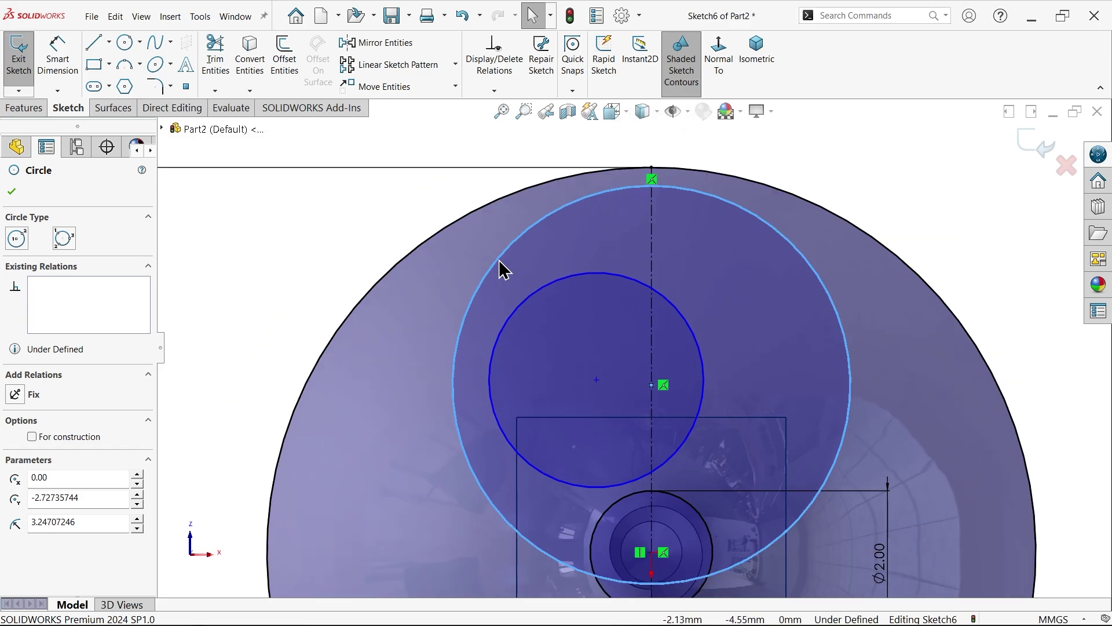
pyautogui.scroll(-1, 605, 217)
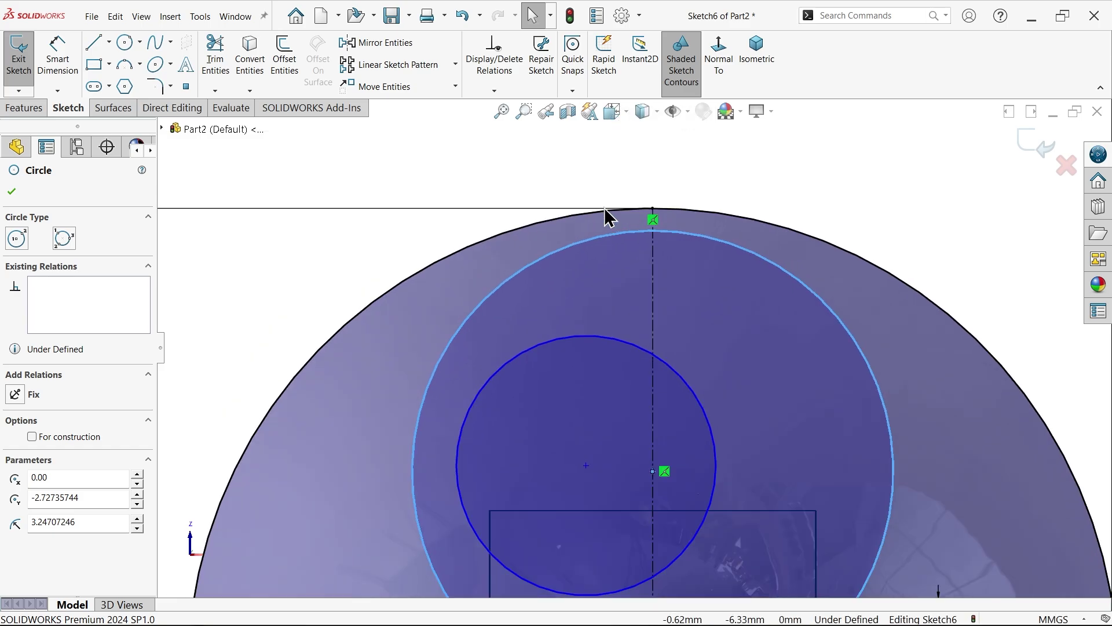
pyautogui.keyDown('ctrl'); pyautogui.click(568, 215); pyautogui.keyUp('ctrl')
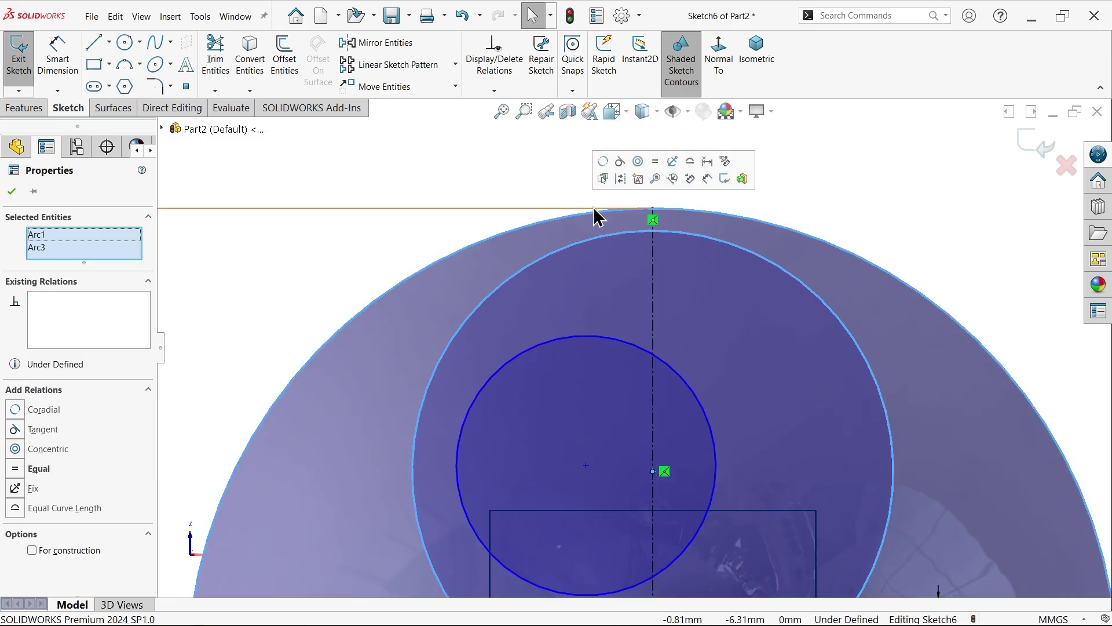
pyautogui.click(620, 161)
pyautogui.click(58, 68)
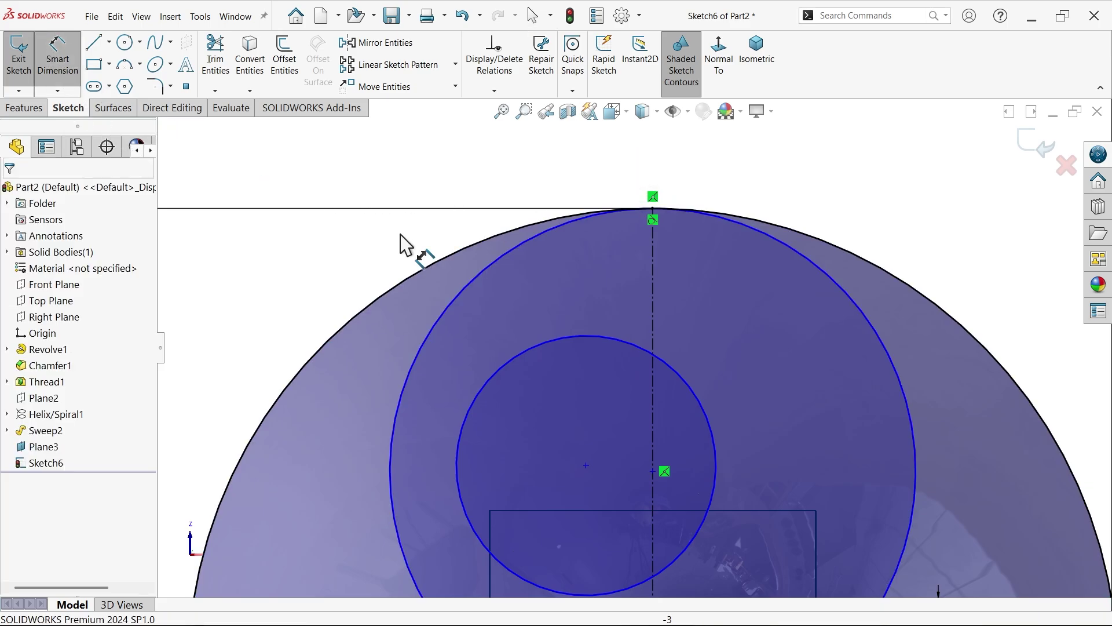
pyautogui.scroll(3, 605, 327)
pyautogui.scroll(-2, 545, 313)
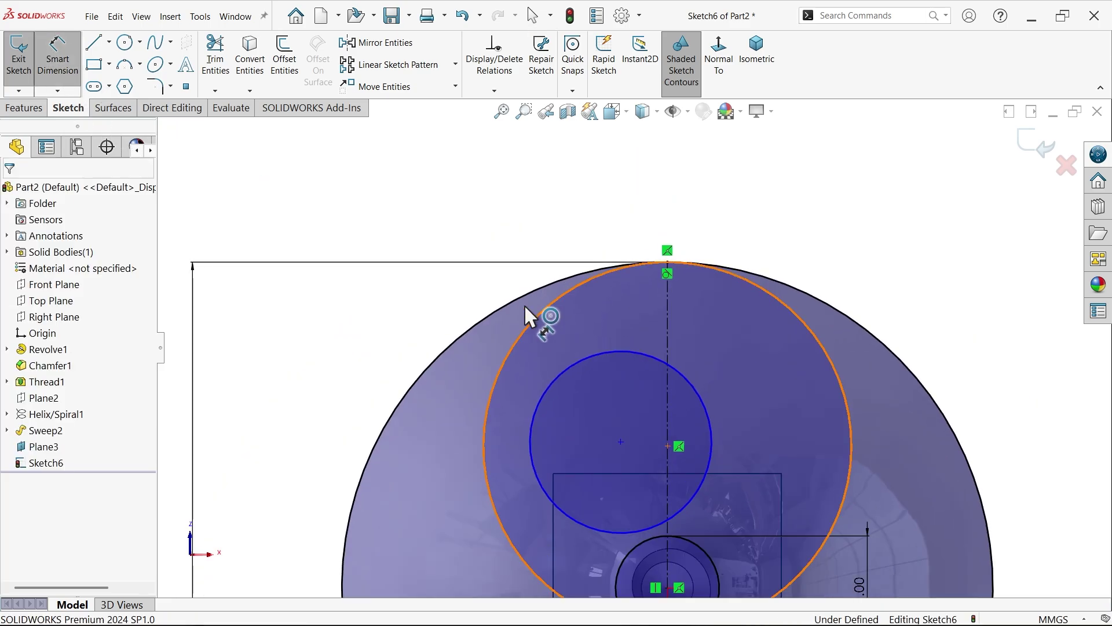
# Step: Dimension the larger circle as 4.37*2 (Ø8.74 mm) and the smaller circle as Ø6.76 mm
pyautogui.click(525, 306)
pyautogui.click(441, 222)
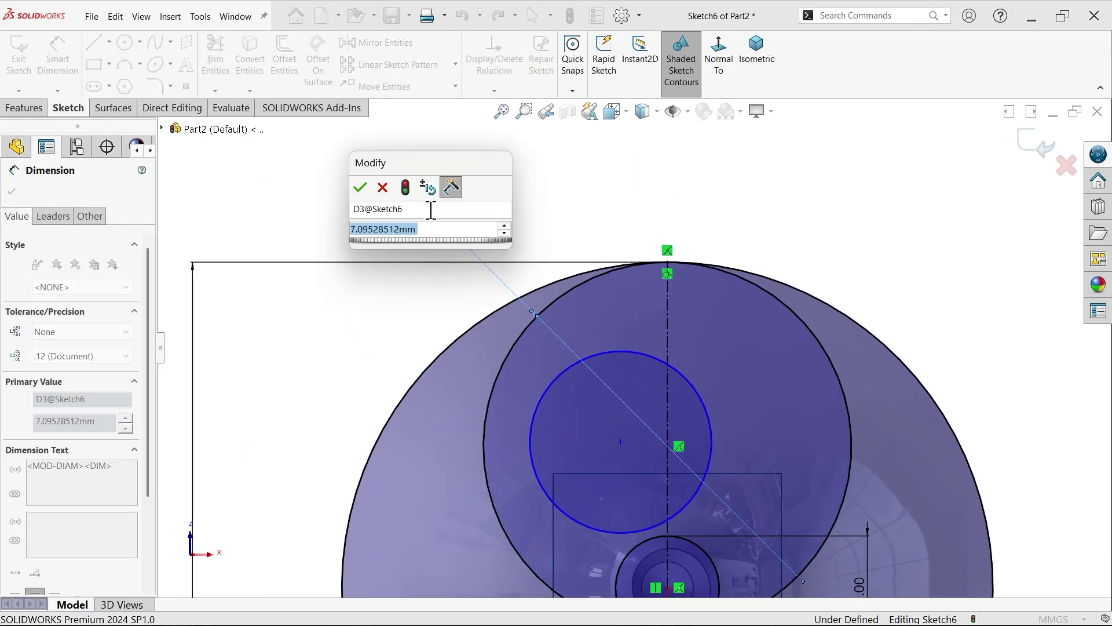
pyautogui.write('4.')
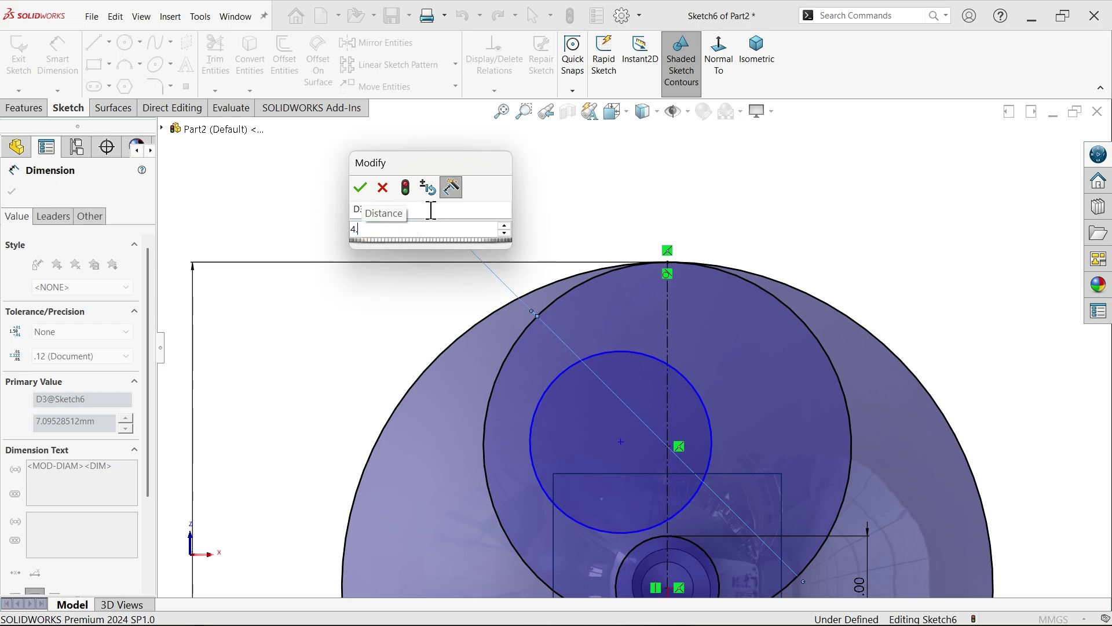
pyautogui.write('37*2')
pyautogui.press('Return')
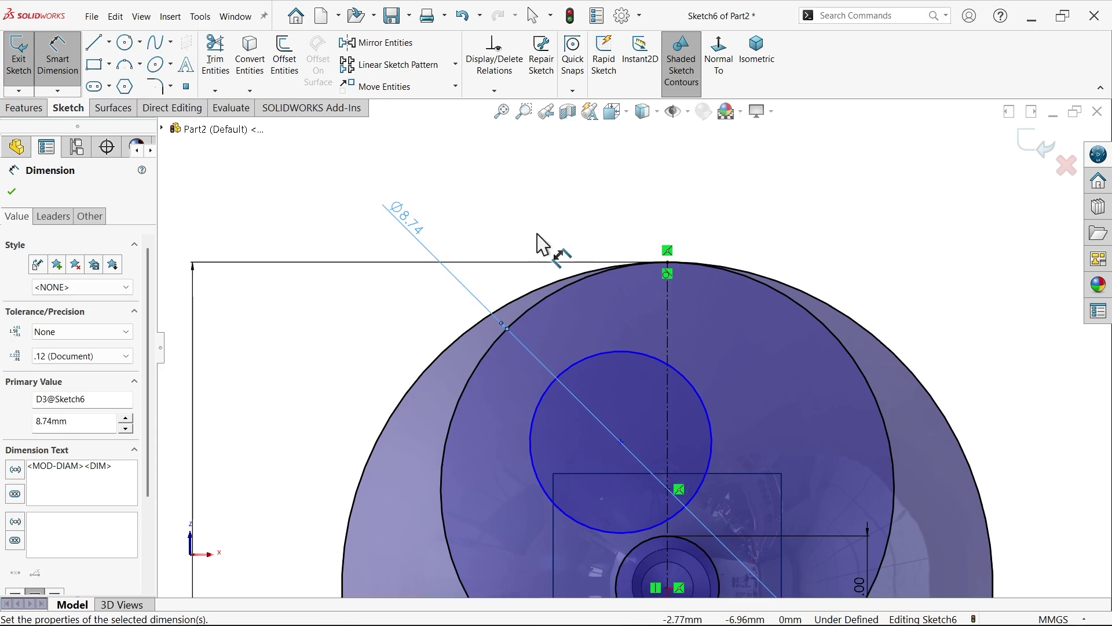
pyautogui.scroll(4, 597, 298)
pyautogui.scroll(-3, 563, 408)
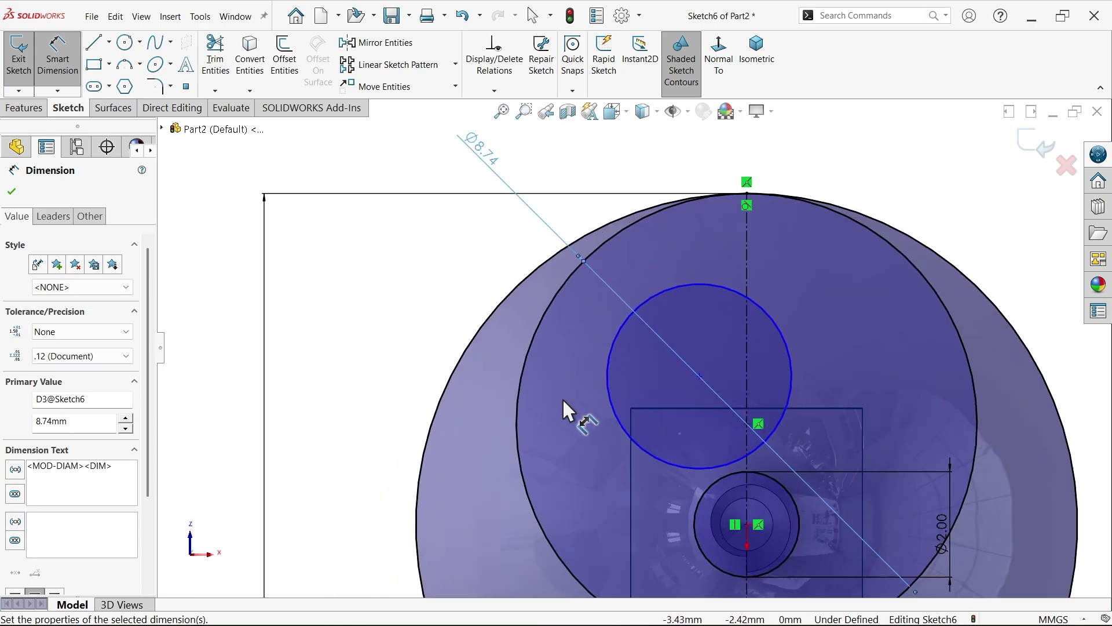
pyautogui.click(769, 315)
pyautogui.click(819, 269)
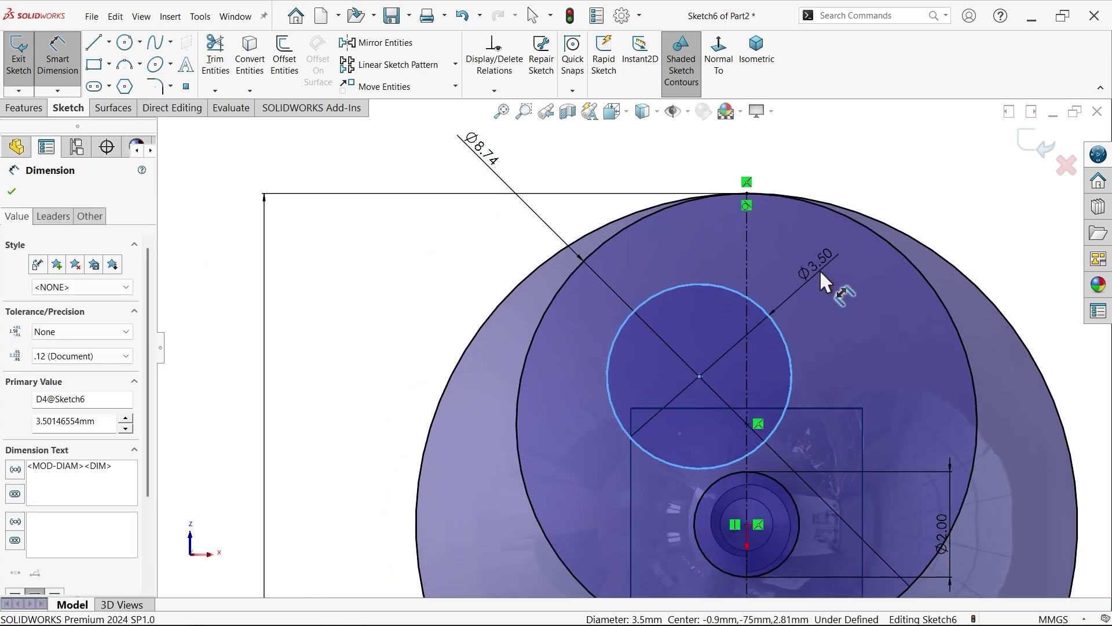
pyautogui.write('3.38*2')
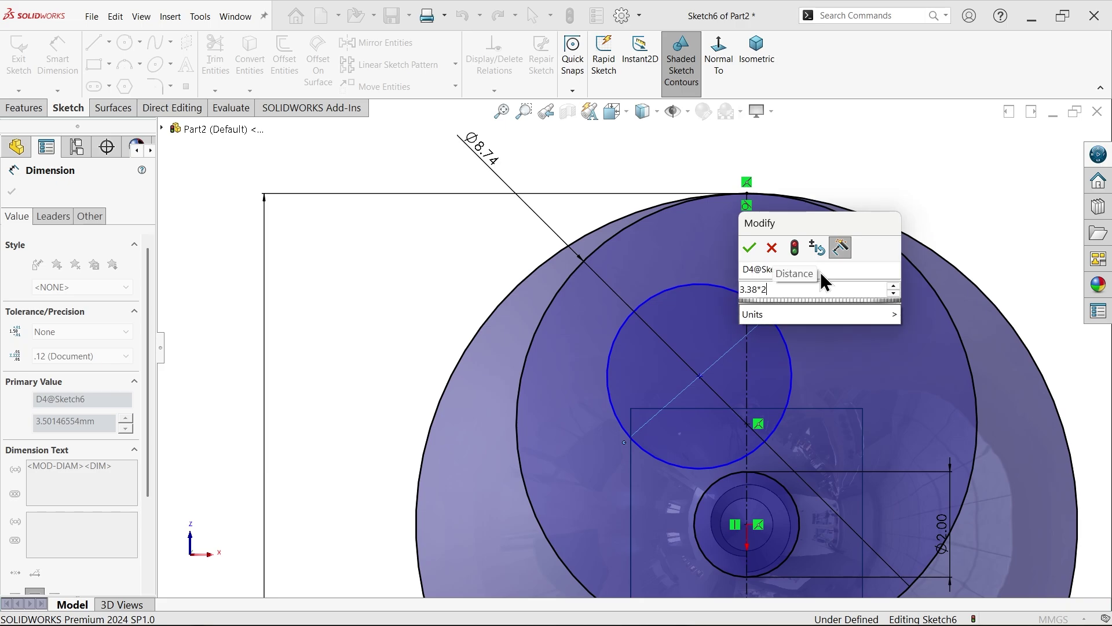
pyautogui.press('Escape')
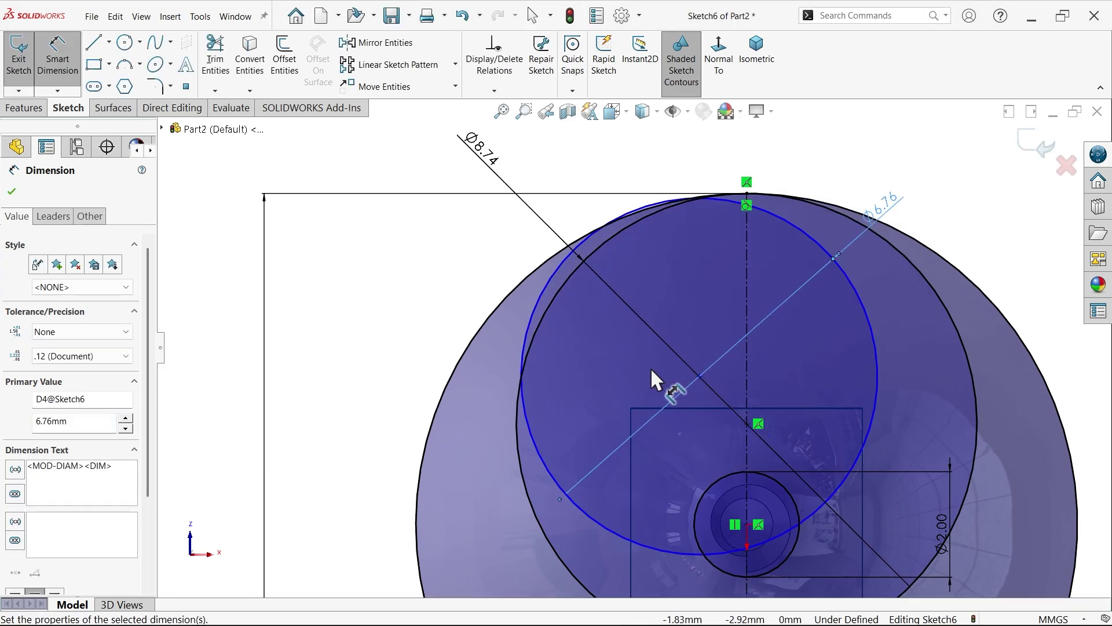
# Step: Make the 6.76 mm circle tangent to the small shaft circle
pyautogui.click(12, 191)
pyautogui.scroll(3, 666, 400)
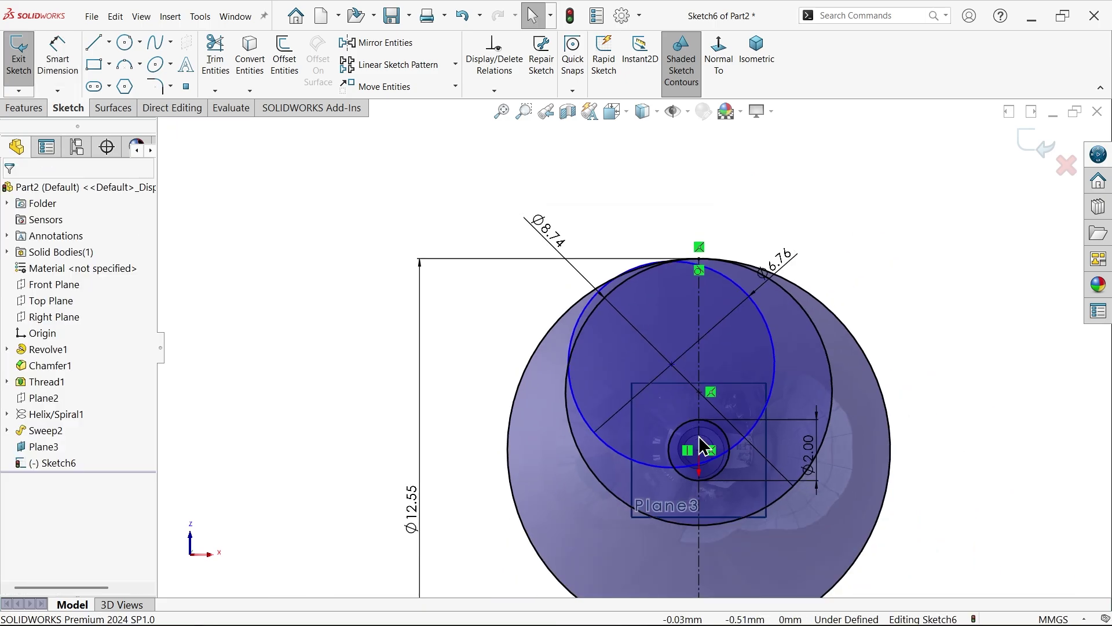
pyautogui.scroll(-6, 684, 443)
pyautogui.scroll(-3, 606, 399)
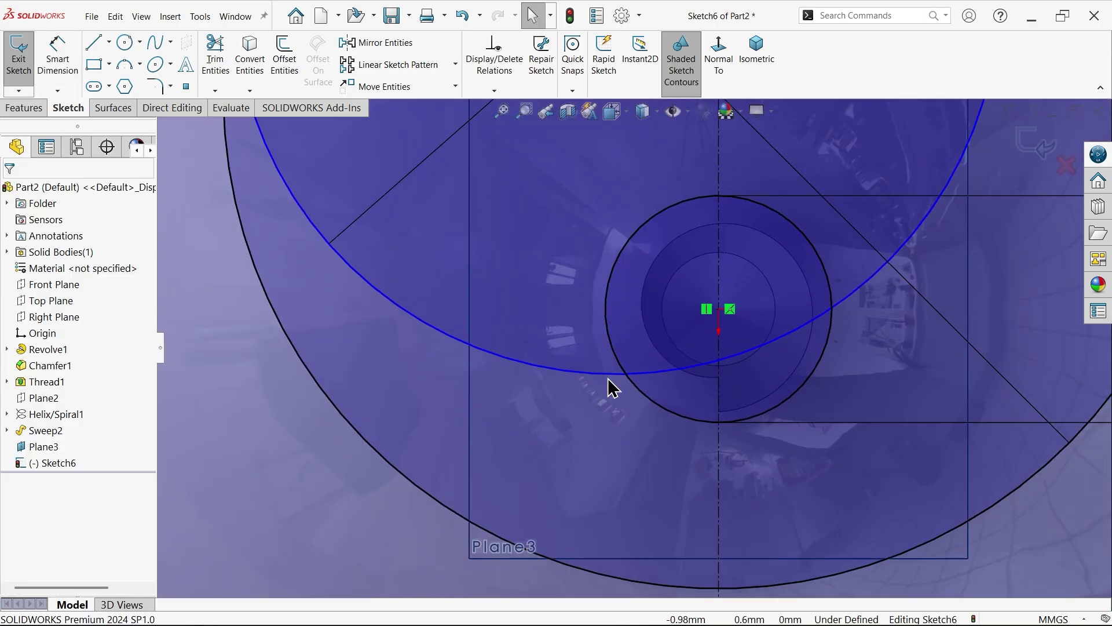
pyautogui.click(610, 373)
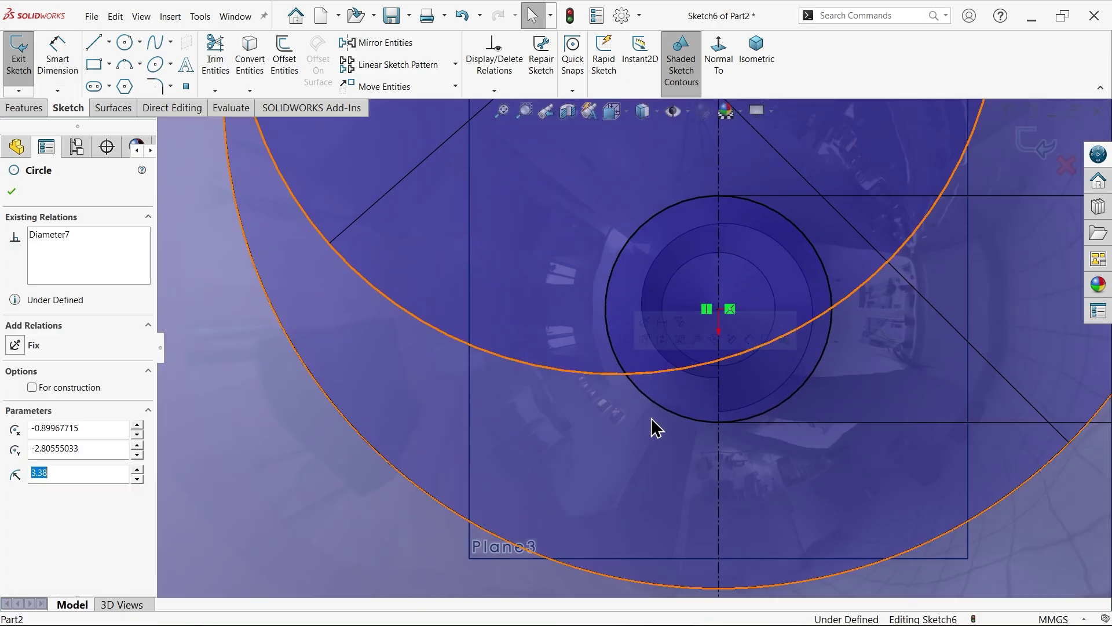
pyautogui.keyDown('ctrl'); pyautogui.click(692, 421); pyautogui.keyUp('ctrl')
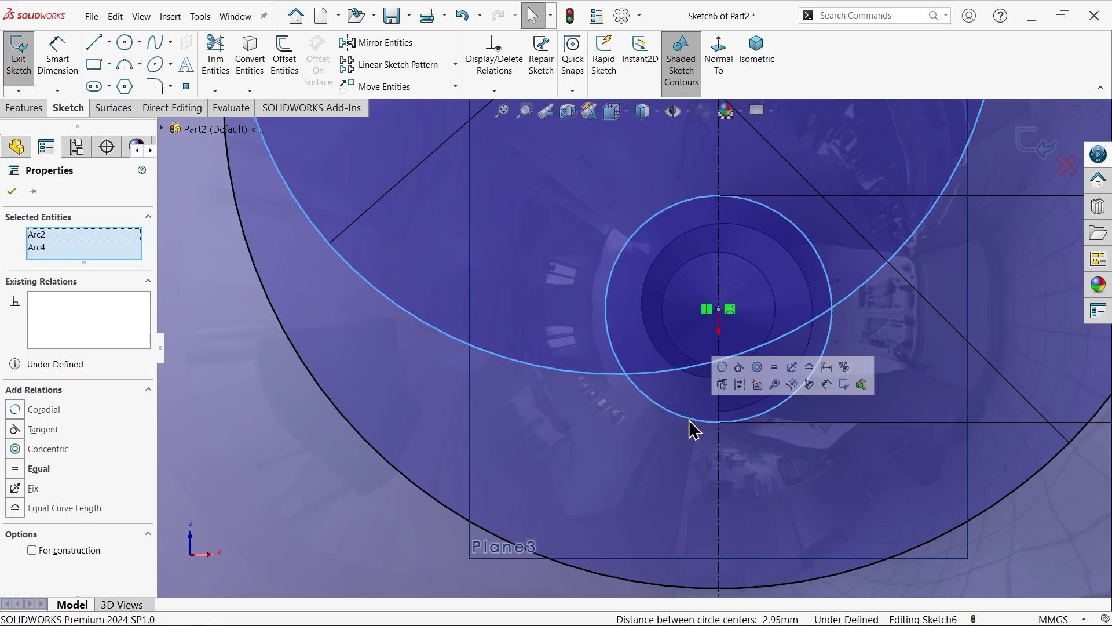
pyautogui.click(742, 370)
# Step: Make the 6.76 mm and 8.74 mm circles tangent, fully defining Sketch6
pyautogui.scroll(5, 544, 384)
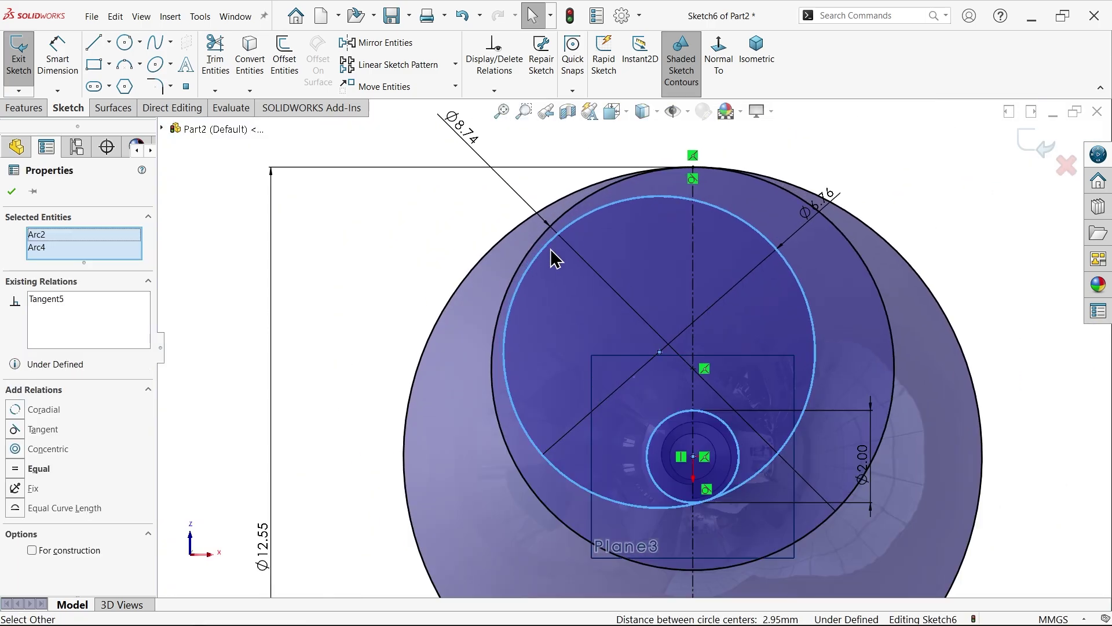
pyautogui.click(367, 272)
pyautogui.click(503, 337)
pyautogui.click(505, 353)
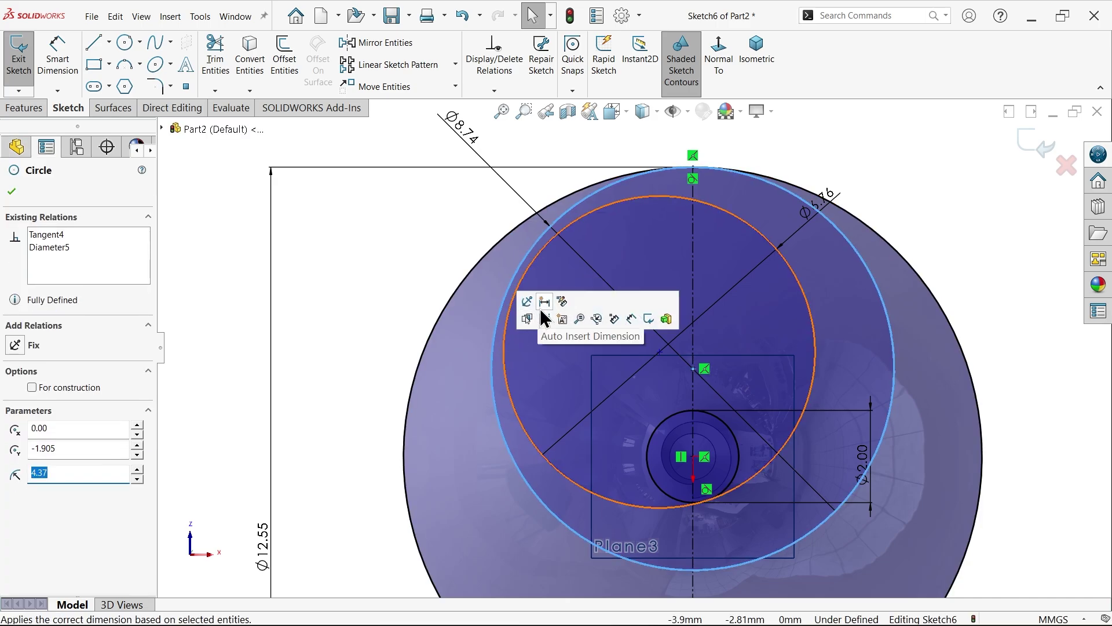
pyautogui.click(241, 328)
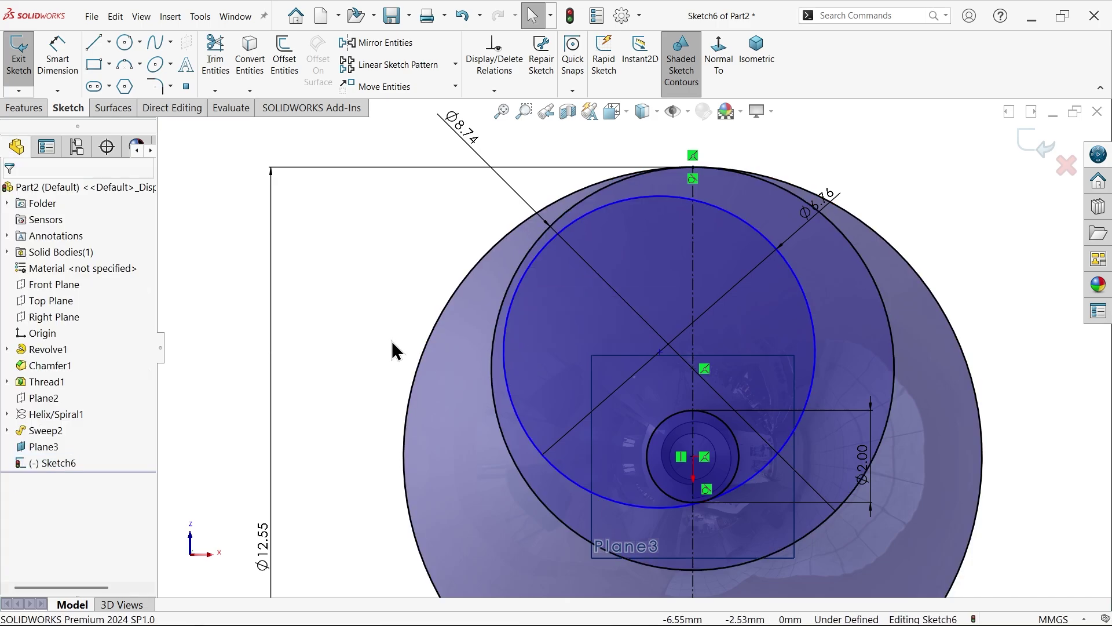
pyautogui.click(506, 351)
pyautogui.keyDown('ctrl'); pyautogui.click(494, 346); pyautogui.keyUp('ctrl')
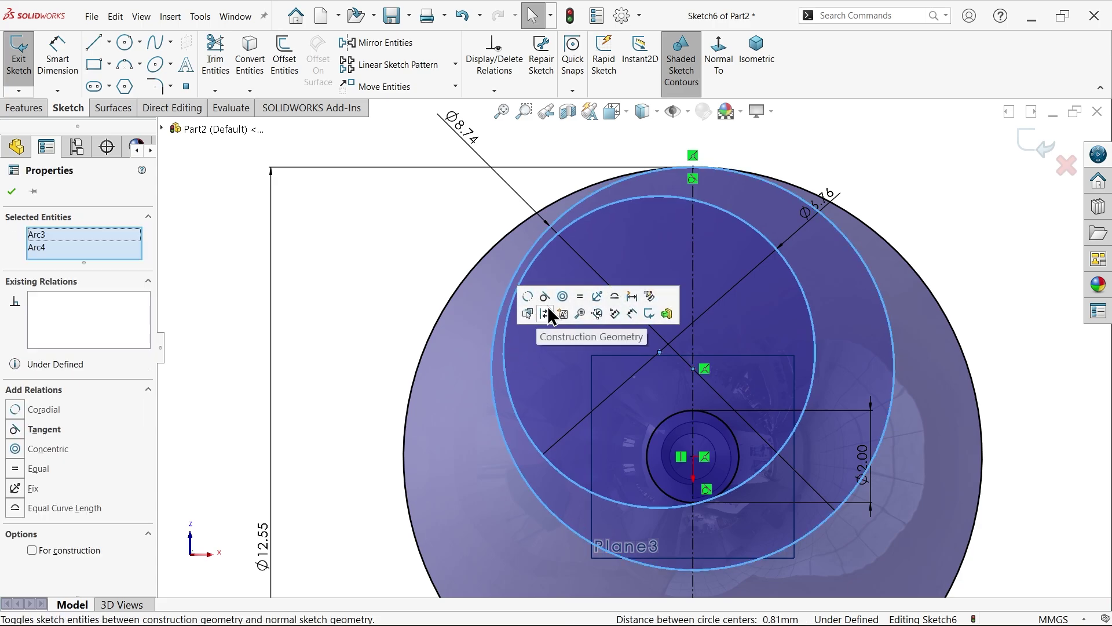
pyautogui.click(544, 296)
pyautogui.click(235, 292)
pyautogui.press('z')
pyautogui.press('z')
pyautogui.scroll(5, 687, 405)
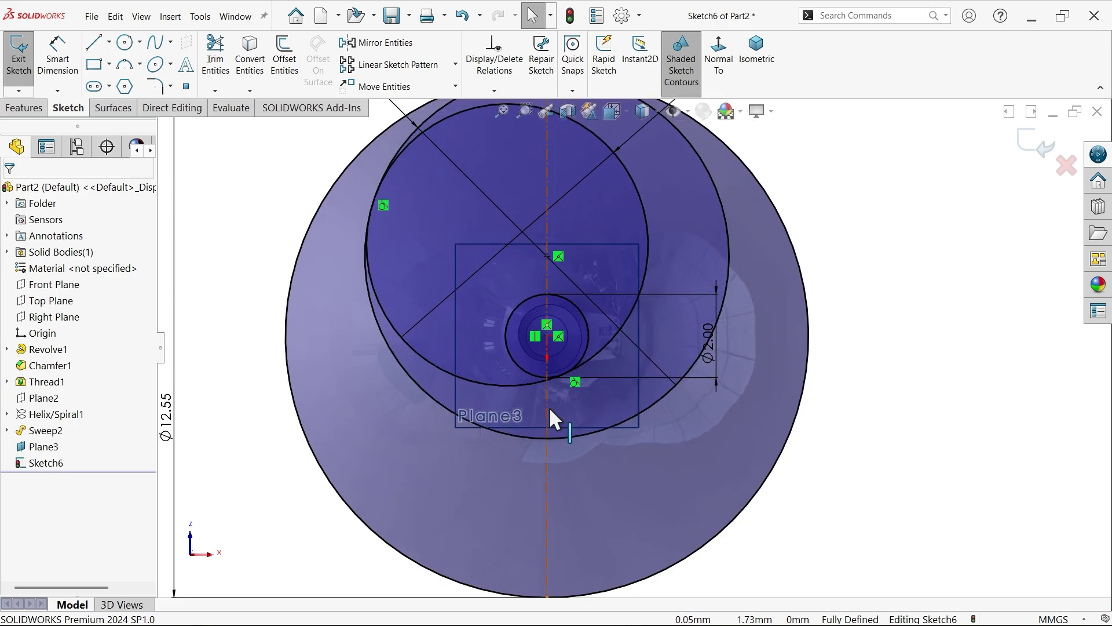
# Step: Switch the vertical centerline off construction geometry so it becomes a solid line, then begin trimming
pyautogui.click(548, 408)
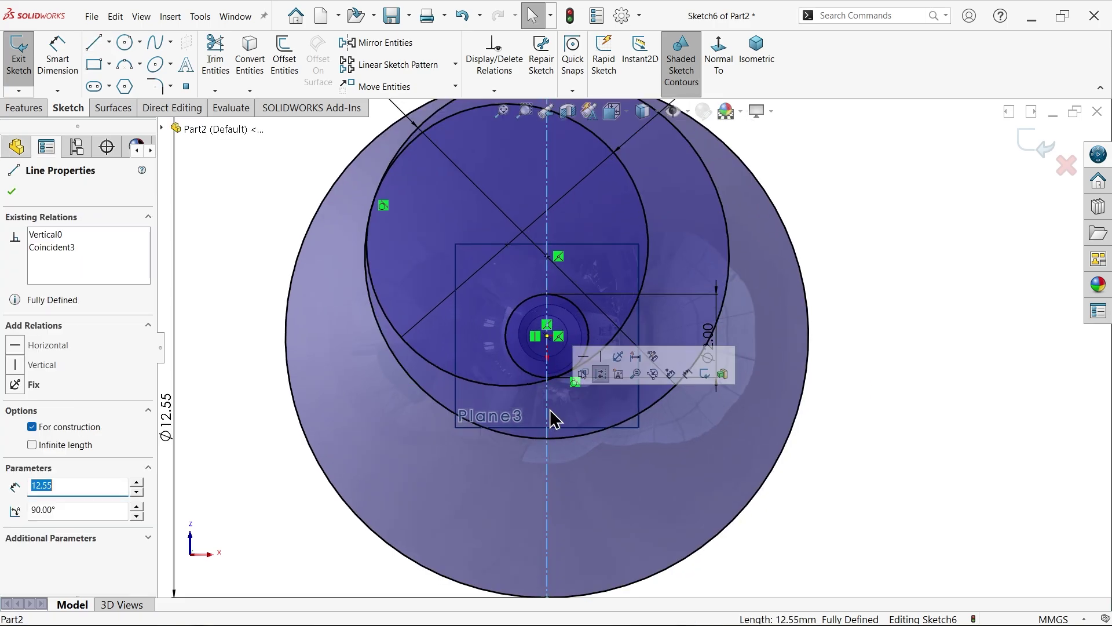
pyautogui.click(600, 373)
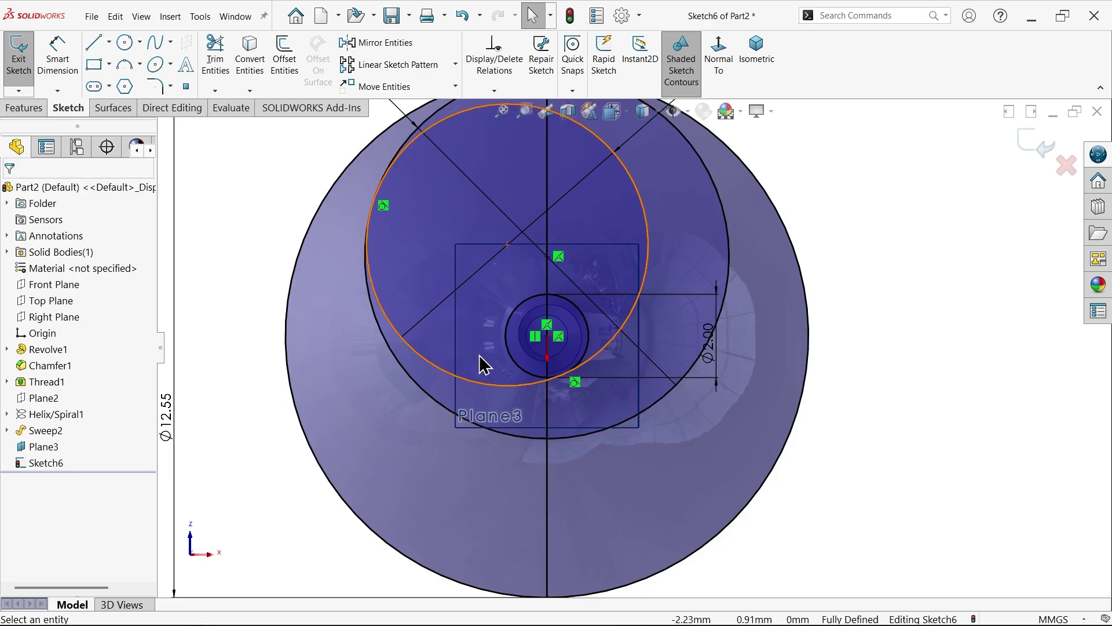
pyautogui.click(216, 65)
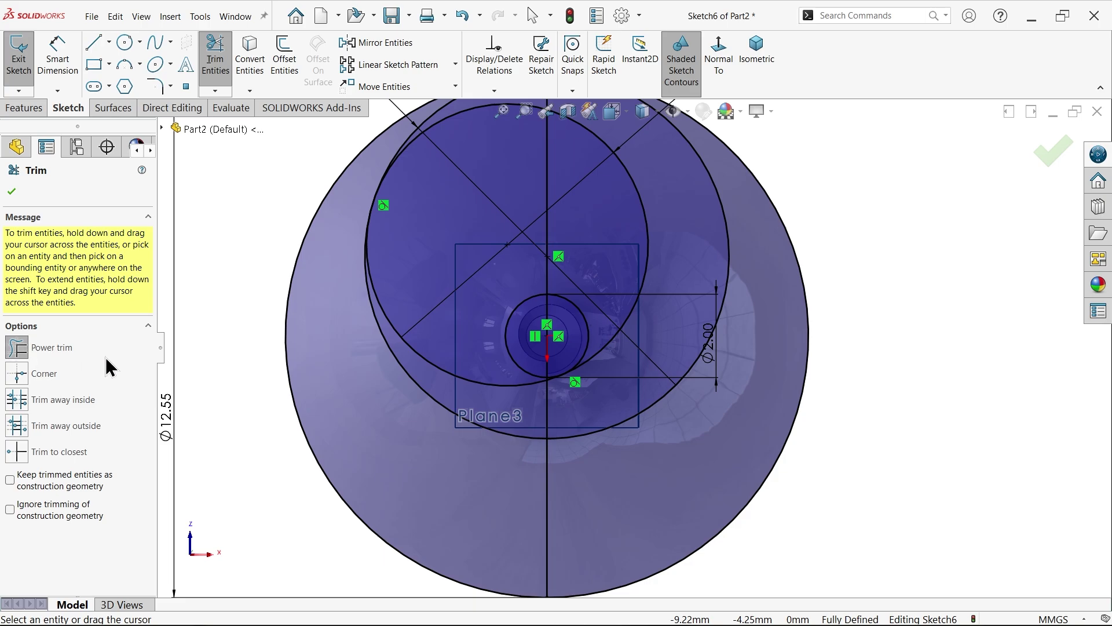
# Step: Trim off the outer circle's right half and the large circle's upper-left arc
pyautogui.moveTo(888, 374)
pyautogui.mouseDown()
pyautogui.moveTo(793, 355)
pyautogui.moveTo(780, 375)
pyautogui.mouseUp()
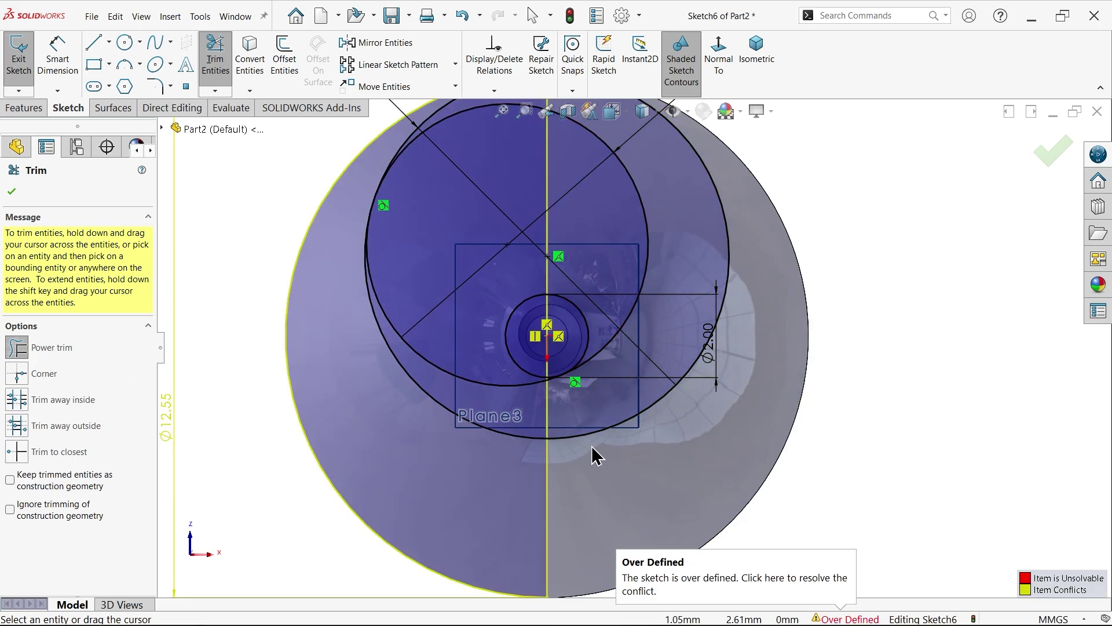
pyautogui.scroll(1, 647, 369)
pyautogui.scroll(-3, 704, 202)
pyautogui.moveTo(673, 262); pyautogui.dragTo(567, 288)
pyautogui.hotkey('ctrl', 'z')
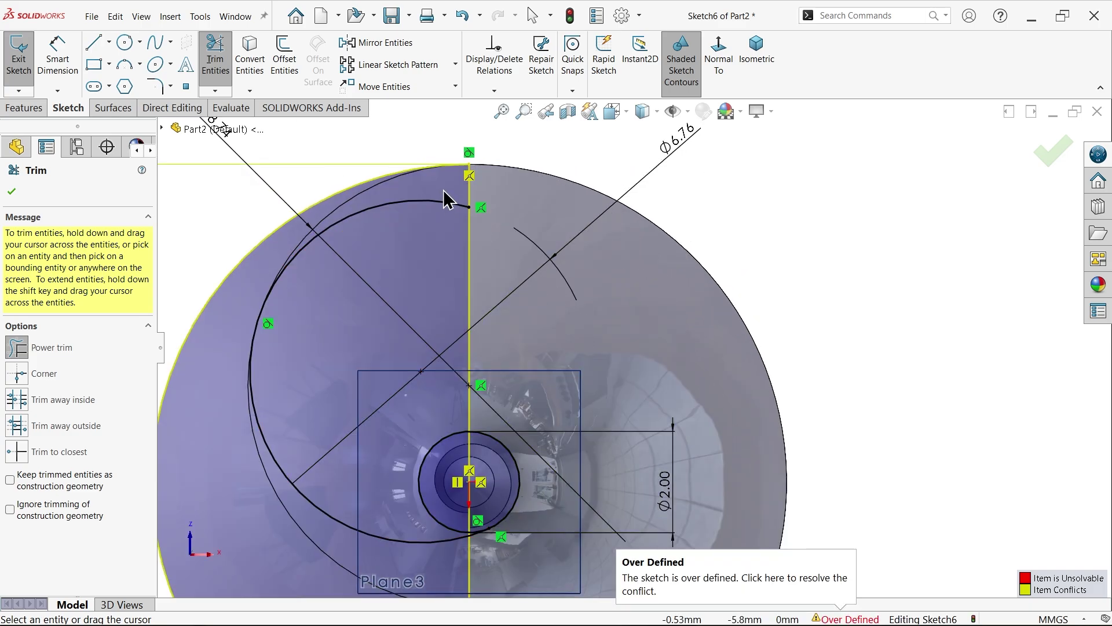
pyautogui.moveTo(446, 199); pyautogui.dragTo(422, 236)
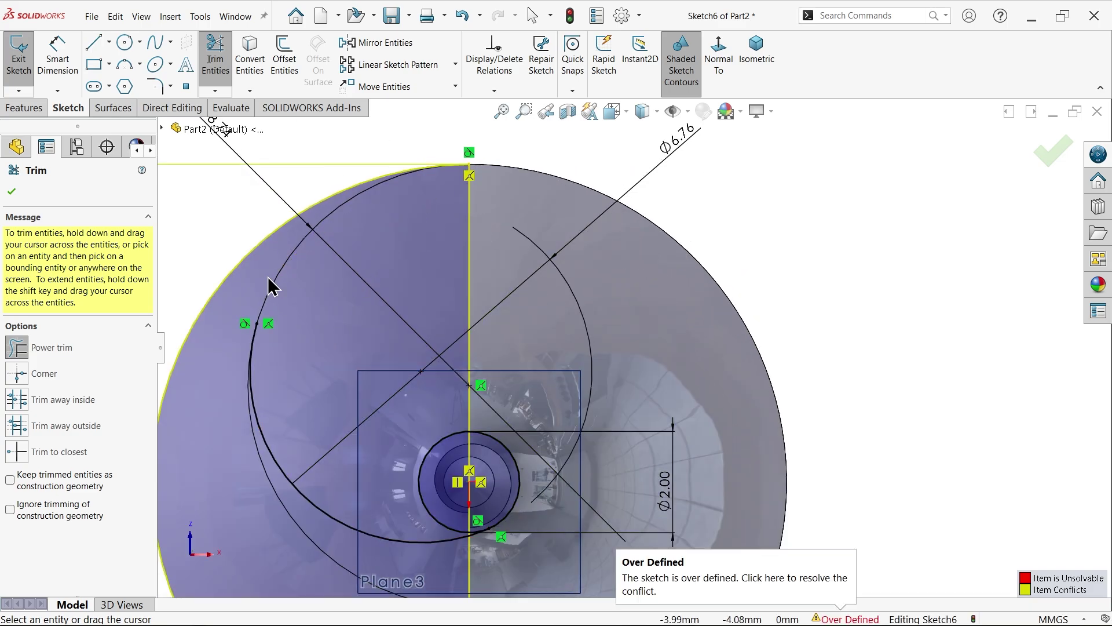
pyautogui.scroll(2, 385, 336)
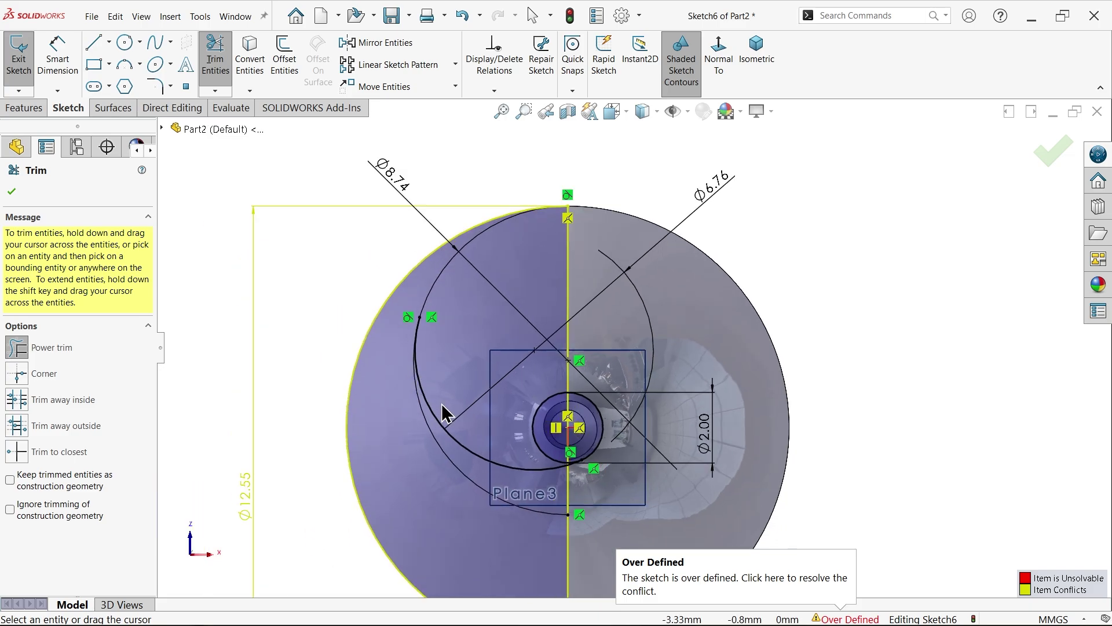
pyautogui.scroll(-1, 481, 507)
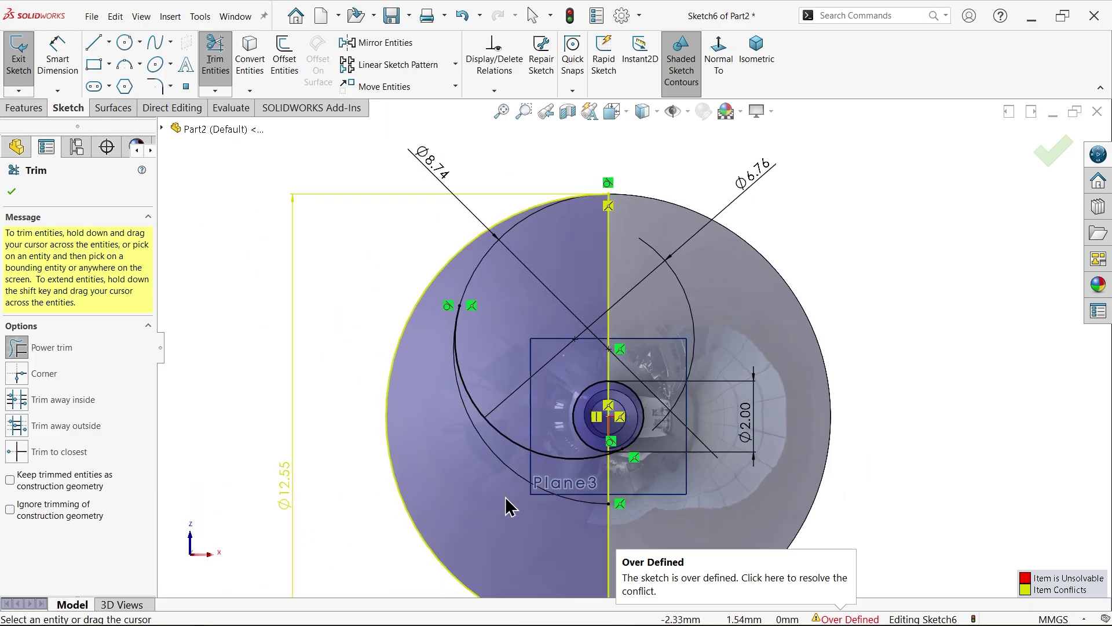
pyautogui.scroll(-3, 521, 498)
# Step: Trim the thin lower arc, the bold circle's right half and the leftover arc stubs
pyautogui.moveTo(543, 382); pyautogui.dragTo(497, 431)
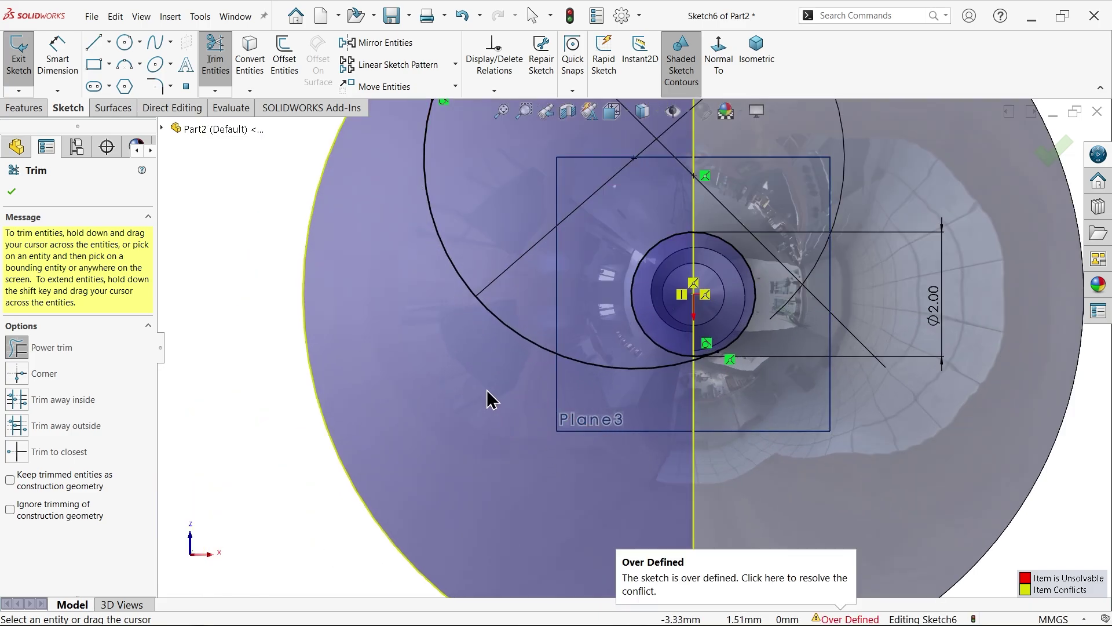
pyautogui.scroll(-3, 724, 345)
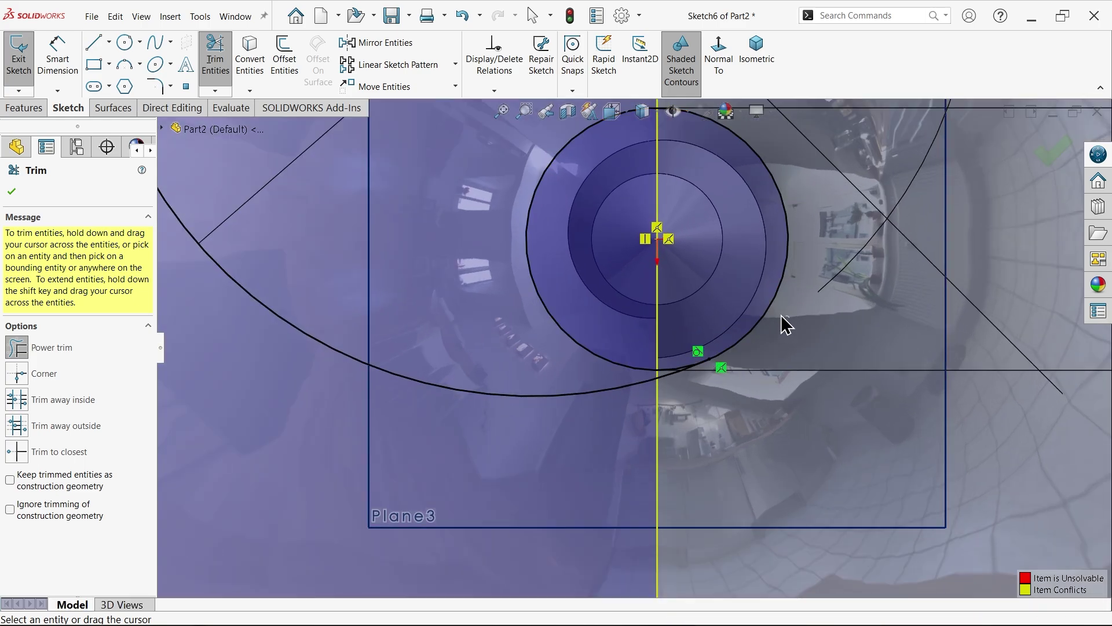
pyautogui.moveTo(789, 317); pyautogui.dragTo(752, 300)
pyautogui.scroll(-3, 684, 405)
pyautogui.moveTo(678, 405); pyautogui.dragTo(665, 340)
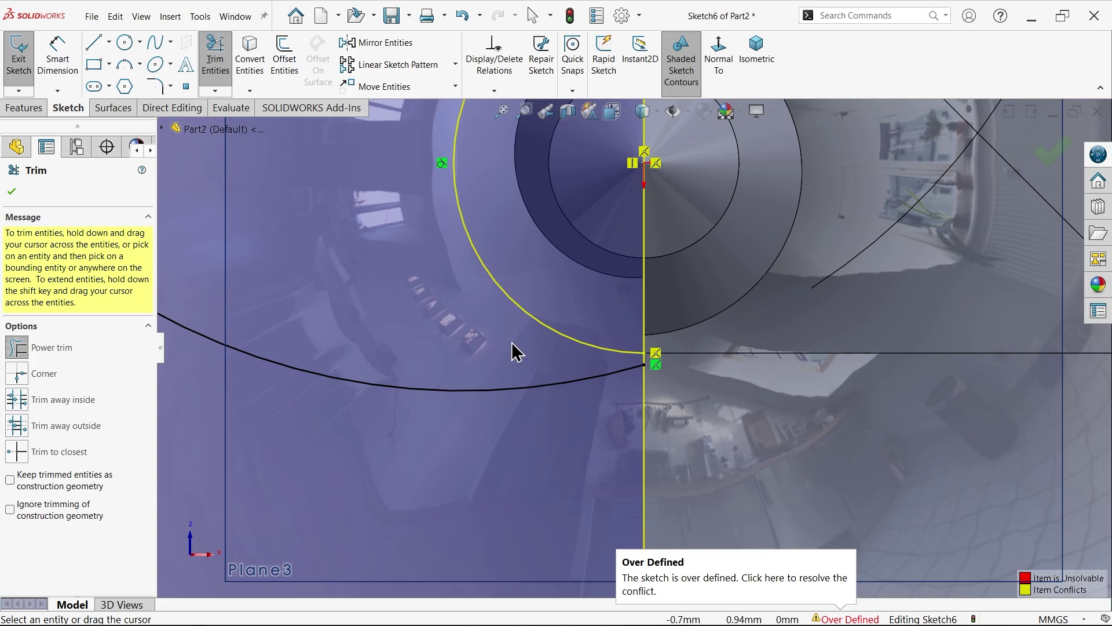
pyautogui.moveTo(515, 351); pyautogui.dragTo(556, 303)
pyautogui.scroll(5, 528, 360)
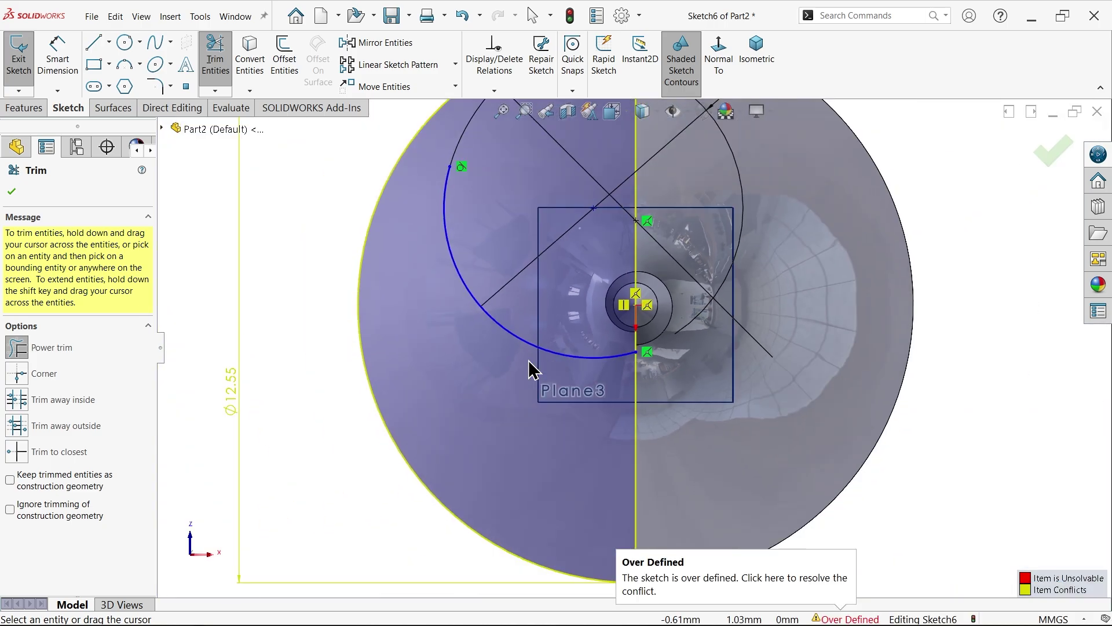
pyautogui.scroll(3, 529, 360)
pyautogui.scroll(-2, 622, 262)
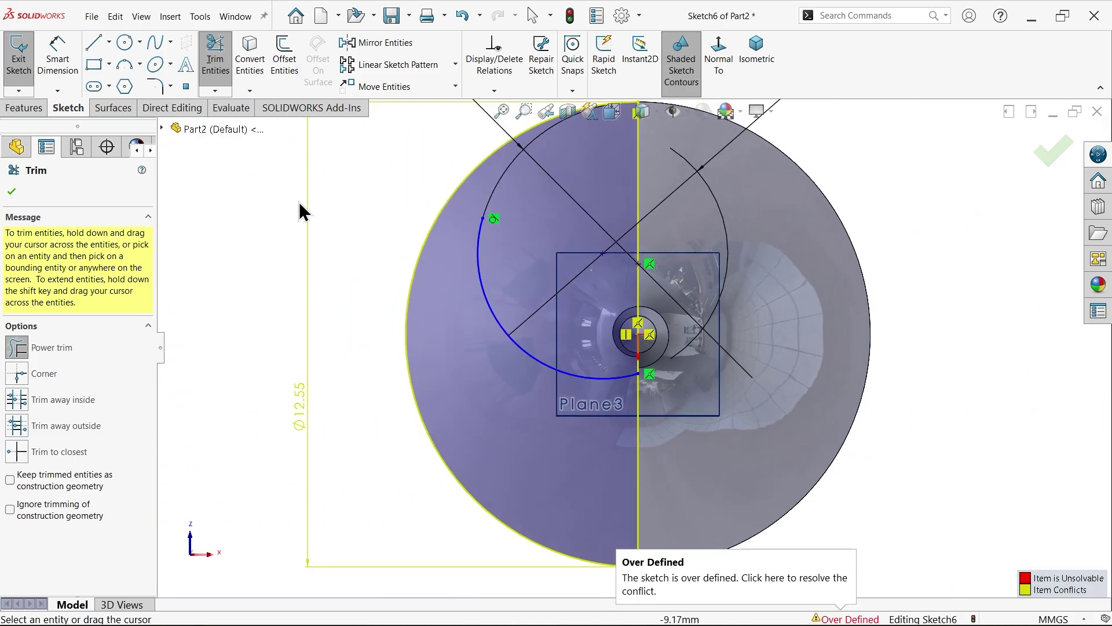
pyautogui.click(94, 42)
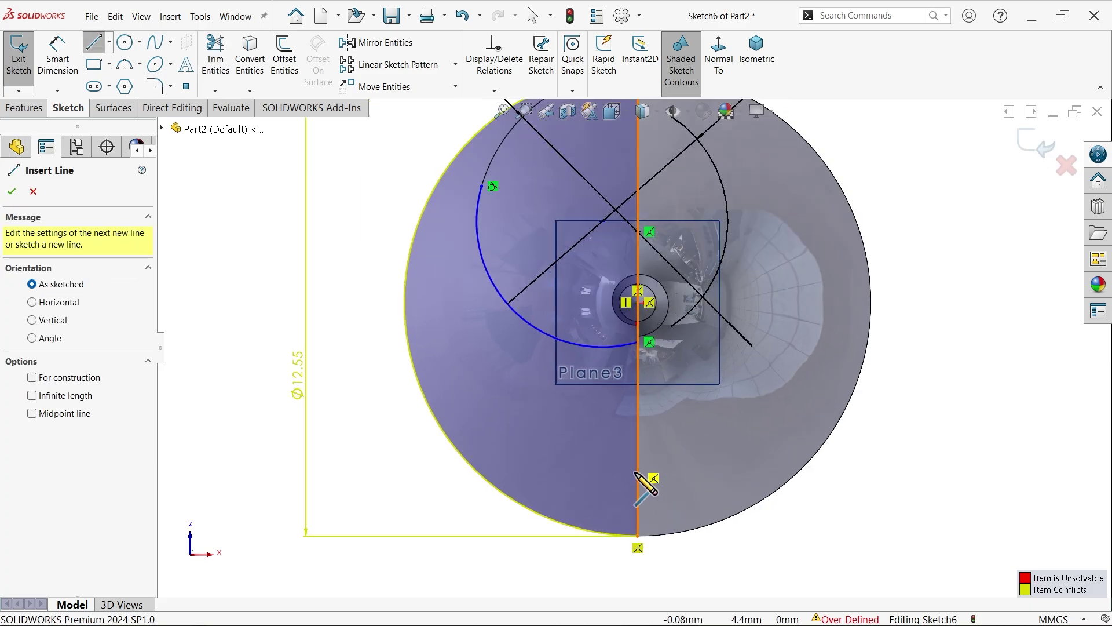
# Step: Draw a 3-point half-circle arc spanning the vertical centreline's top and bottom ends
pyautogui.scroll(-2, 636, 474)
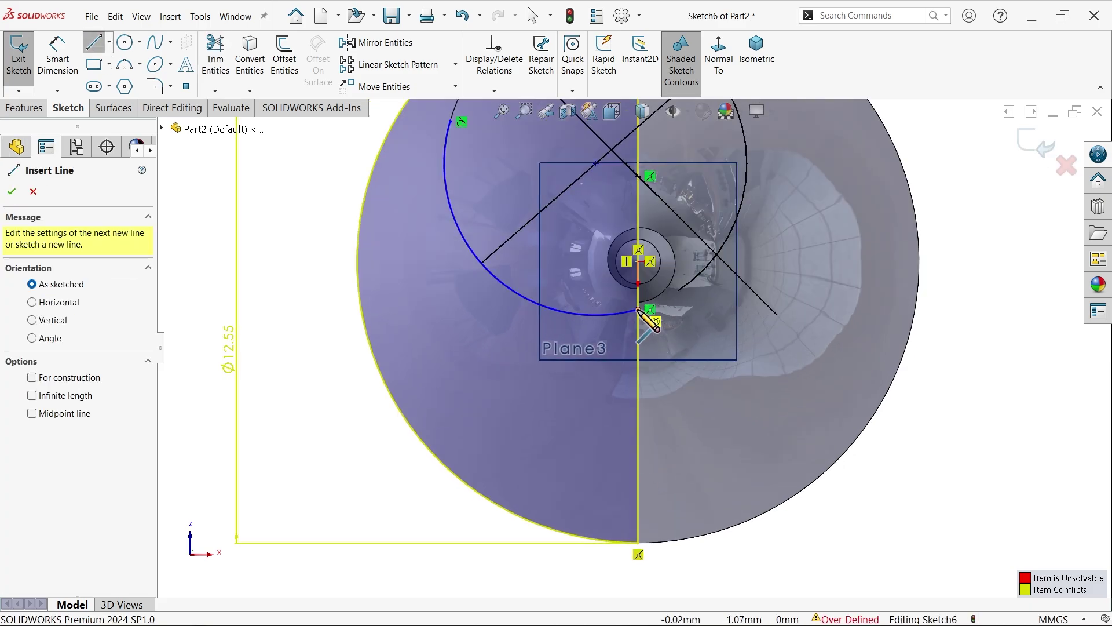
pyautogui.click(140, 63)
pyautogui.click(159, 114)
pyautogui.press('f')
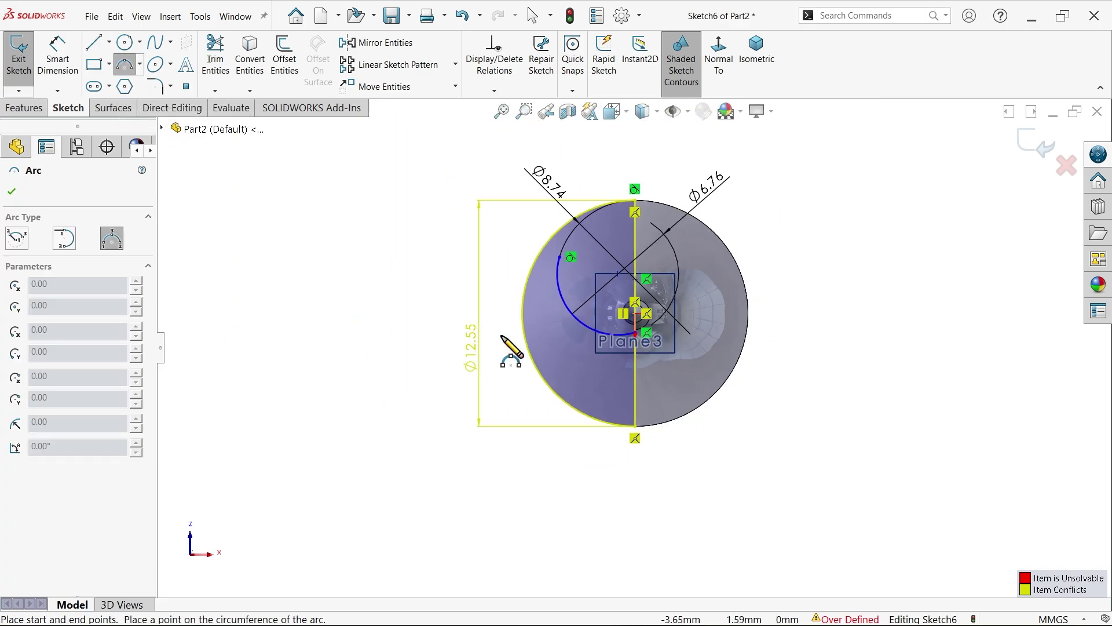
pyautogui.click(635, 200)
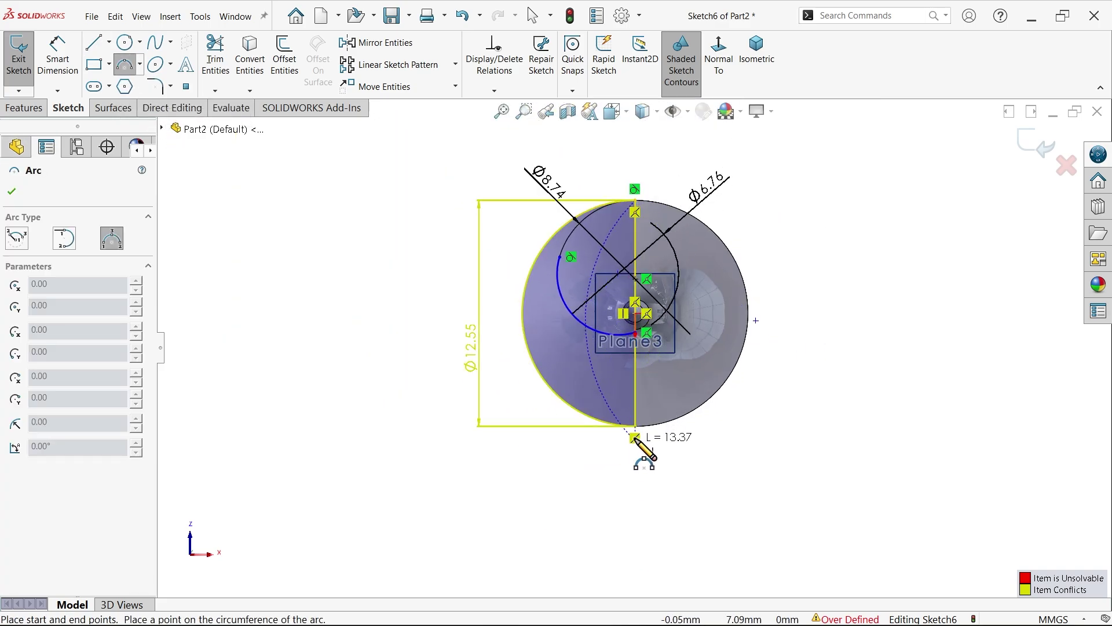
pyautogui.click(635, 426)
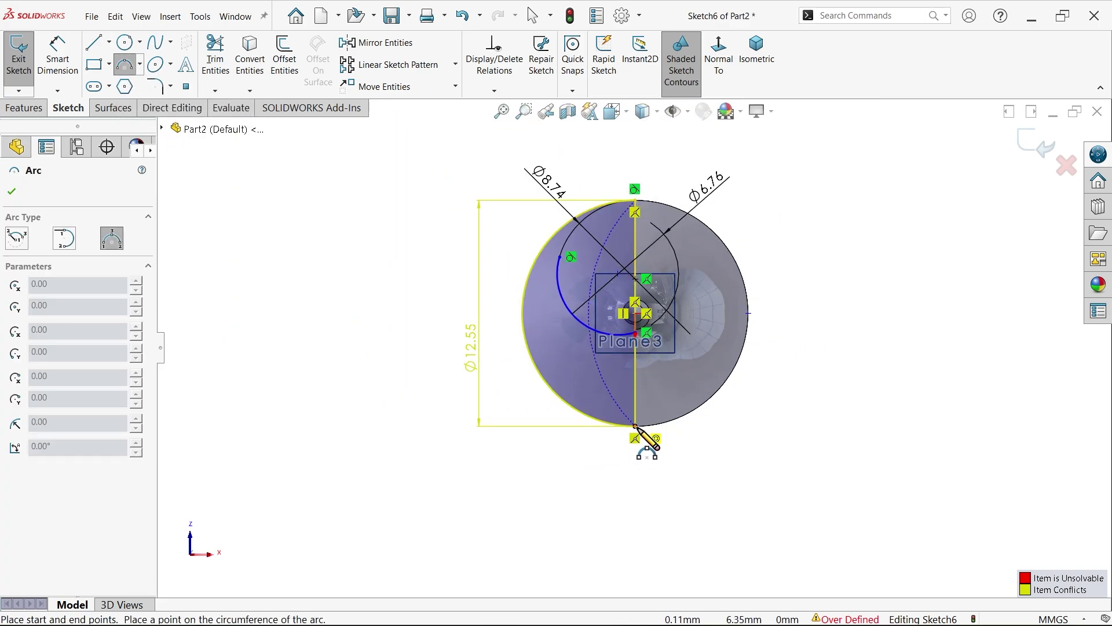
pyautogui.click(538, 349)
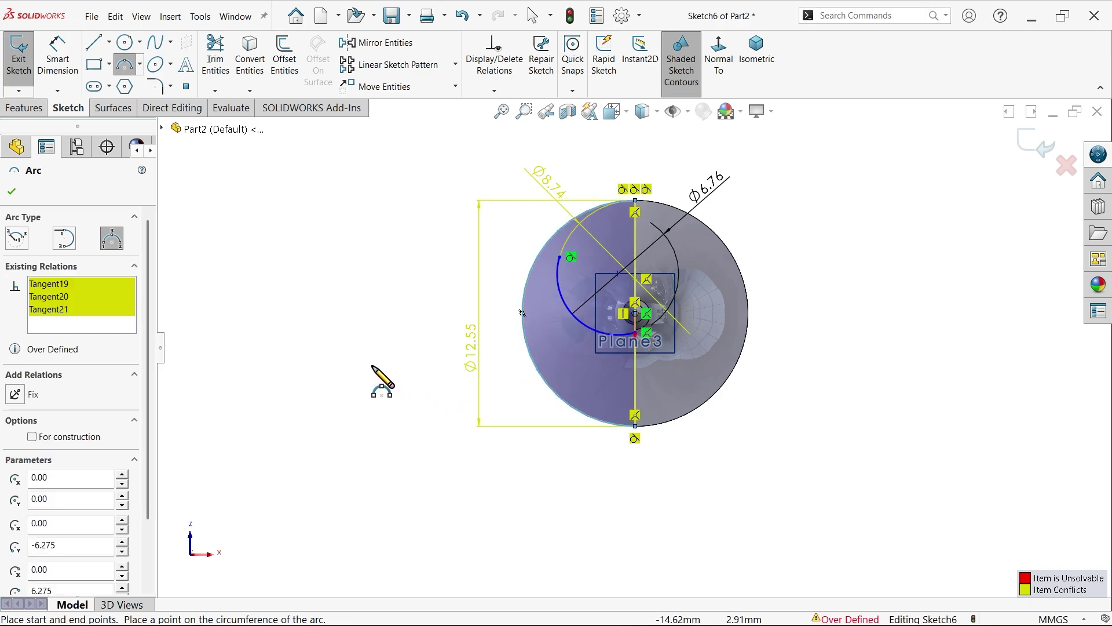
# Step: Delete all tangent relations from the new arc
pyautogui.rightClick(66, 329)
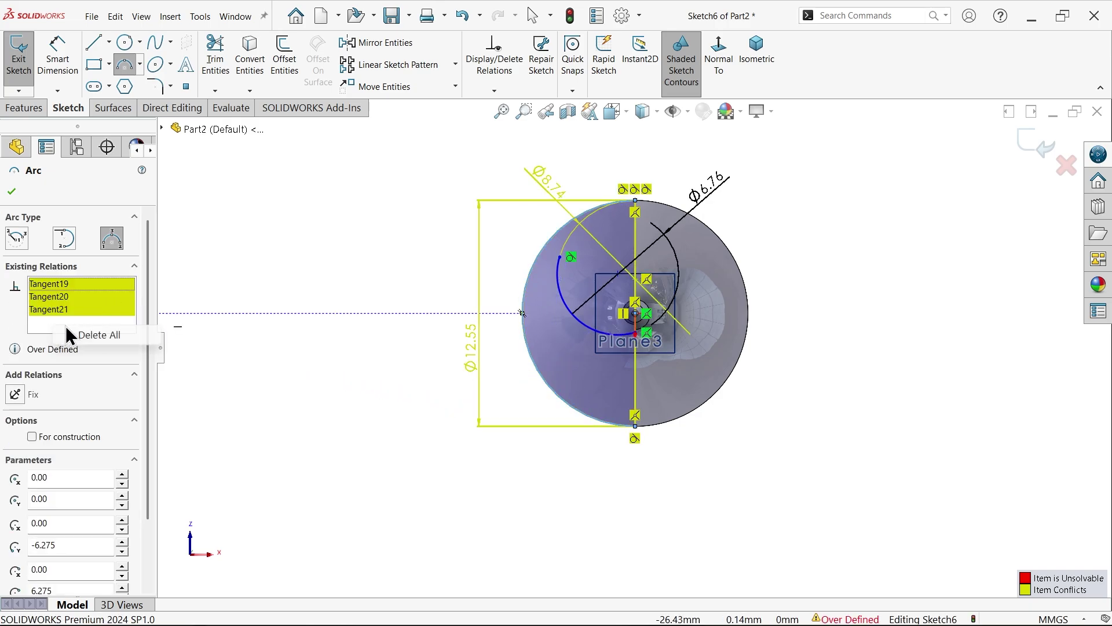
pyautogui.click(102, 336)
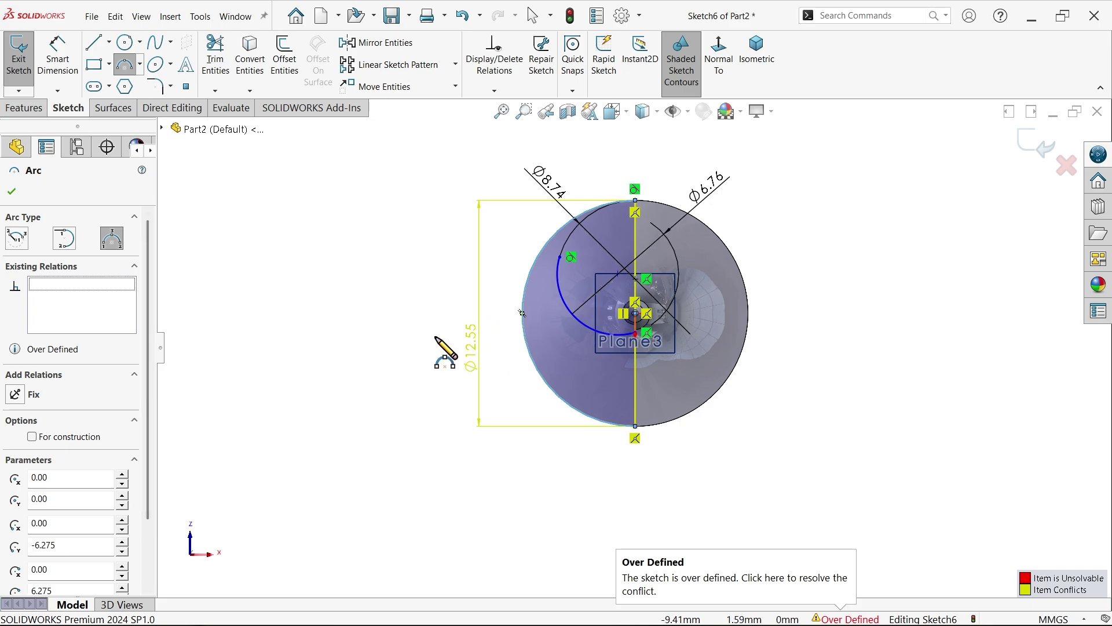
pyautogui.rightClick(411, 316)
pyautogui.click(441, 316)
pyautogui.scroll(-5, 597, 291)
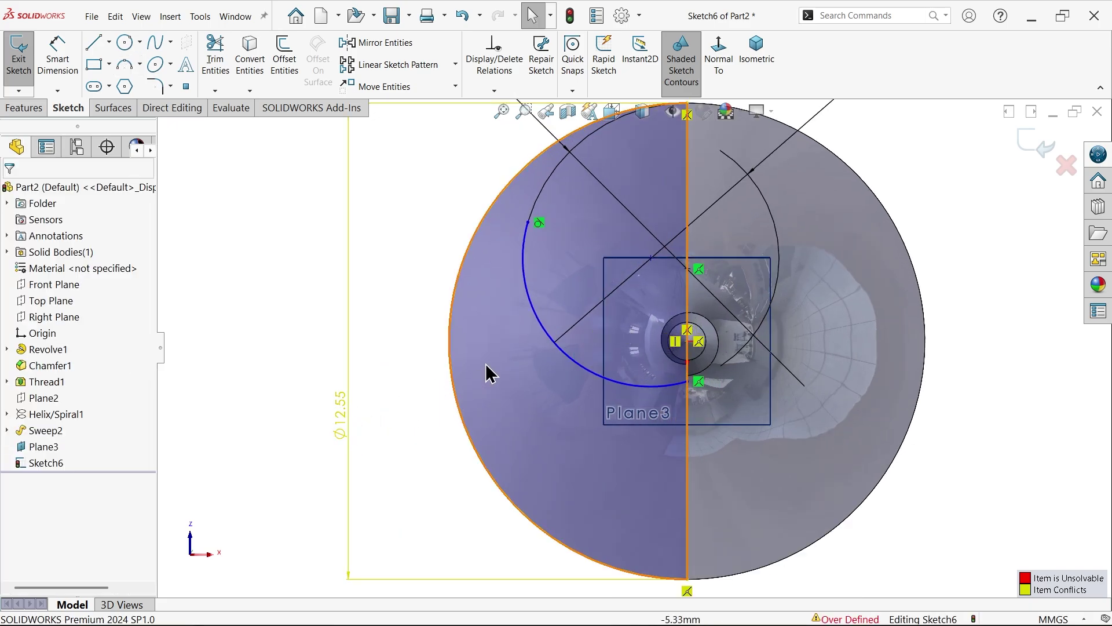
# Step: Delete the Ø12.55 dimension so Sketch6 becomes under defined
pyautogui.press('Delete')
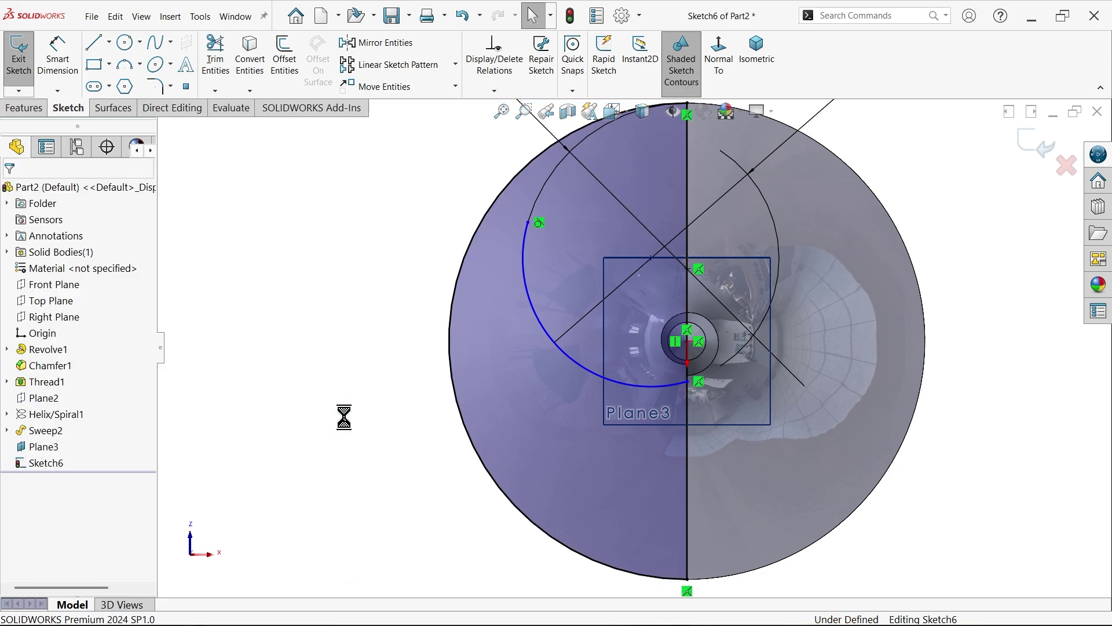
pyautogui.click(57, 58)
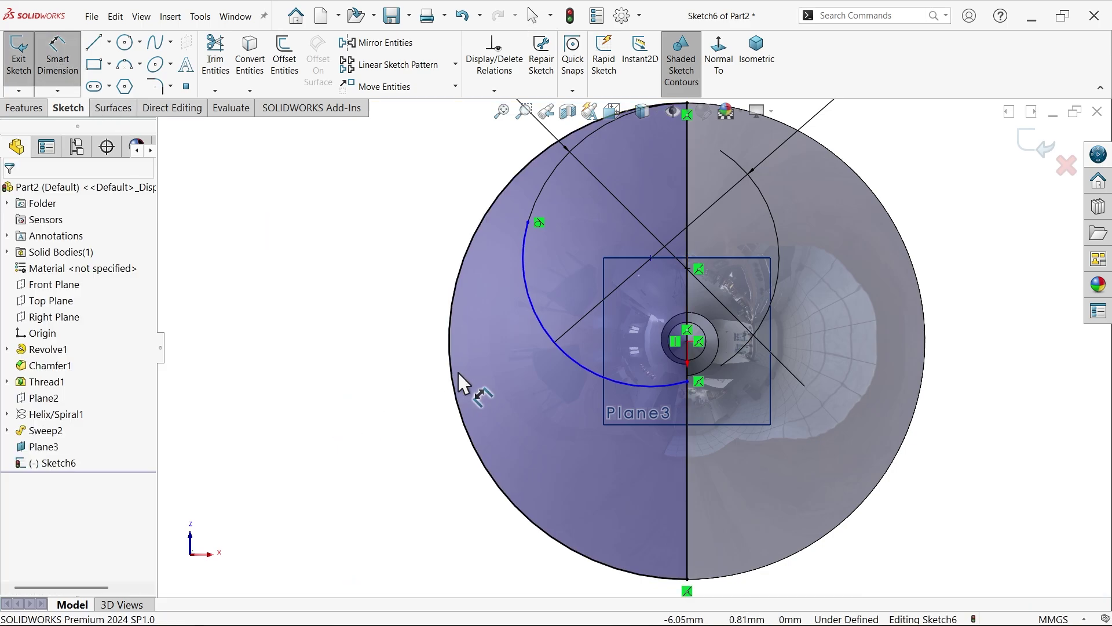
pyautogui.scroll(2, 509, 377)
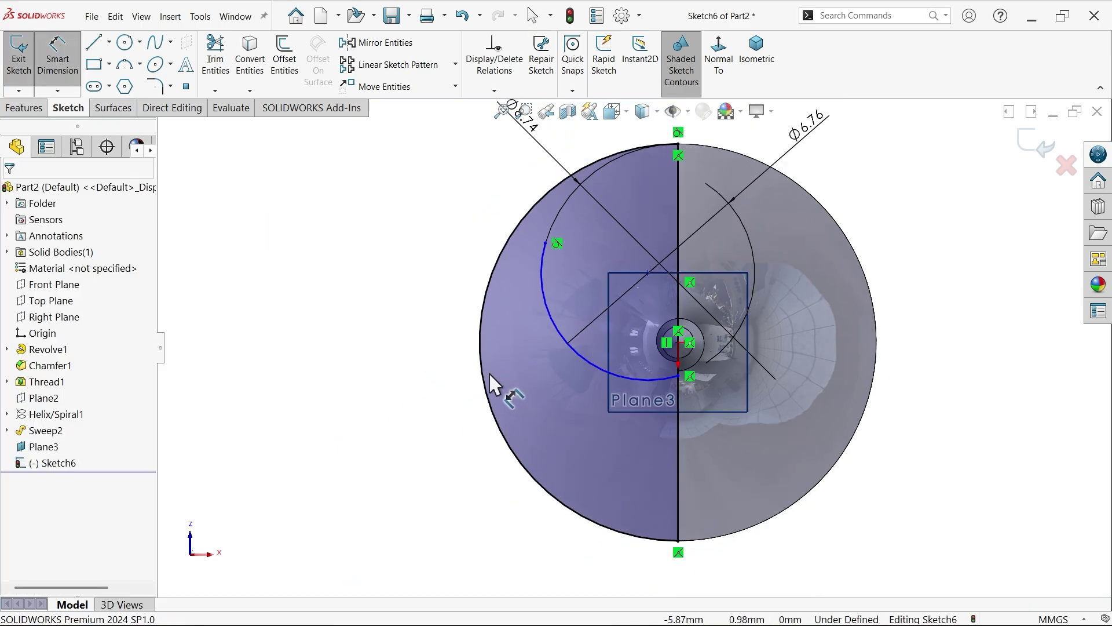
pyautogui.scroll(-2, 649, 289)
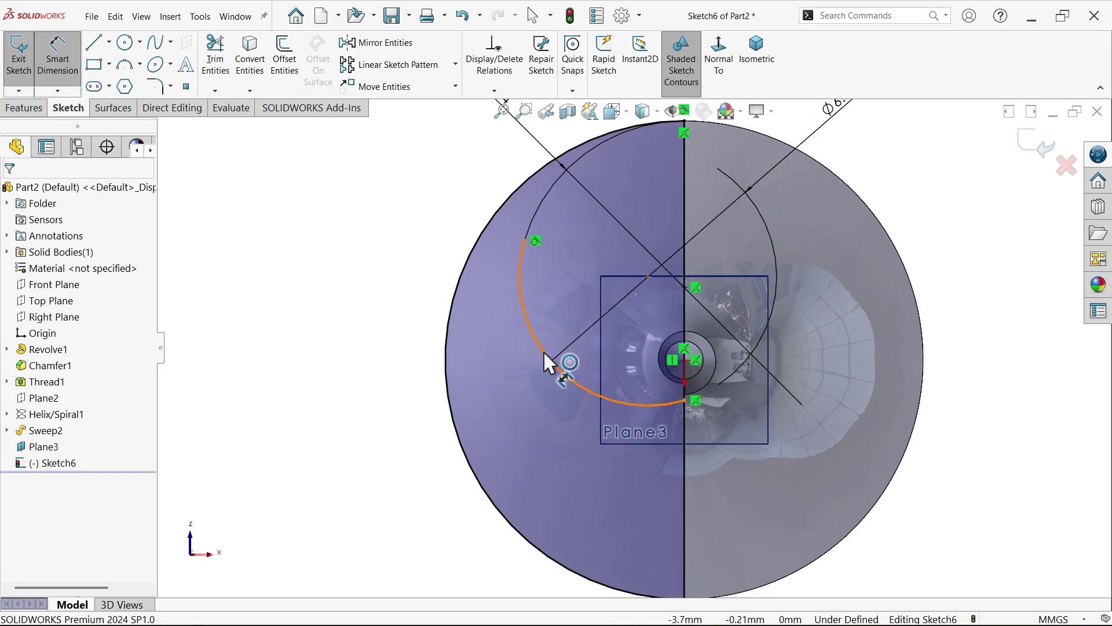
pyautogui.click(57, 55)
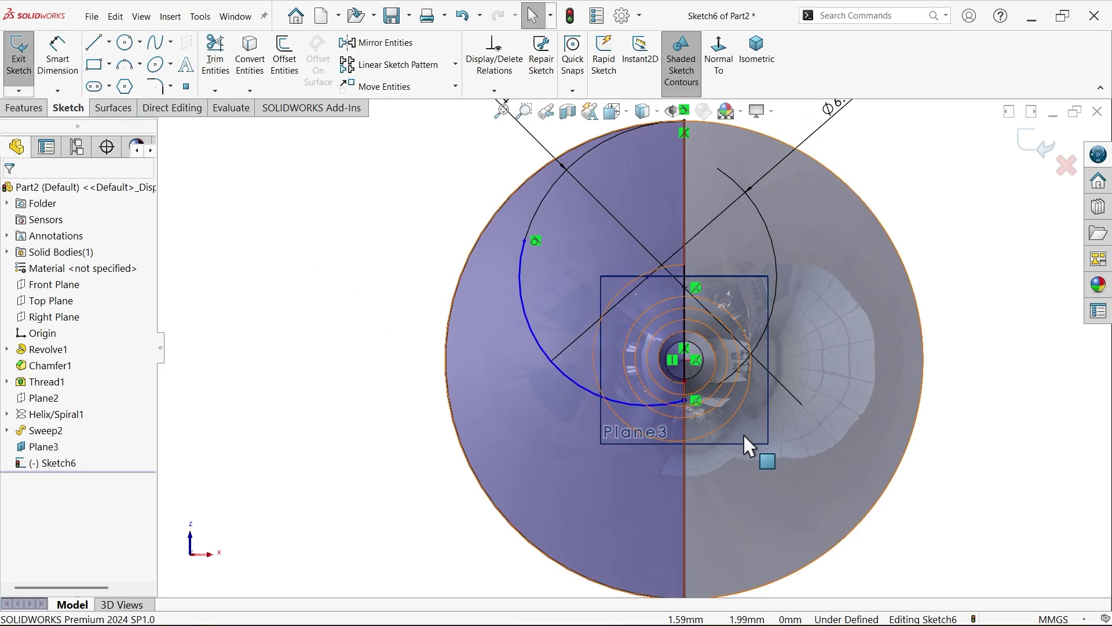
pyautogui.scroll(-3, 685, 395)
pyautogui.scroll(-3, 660, 376)
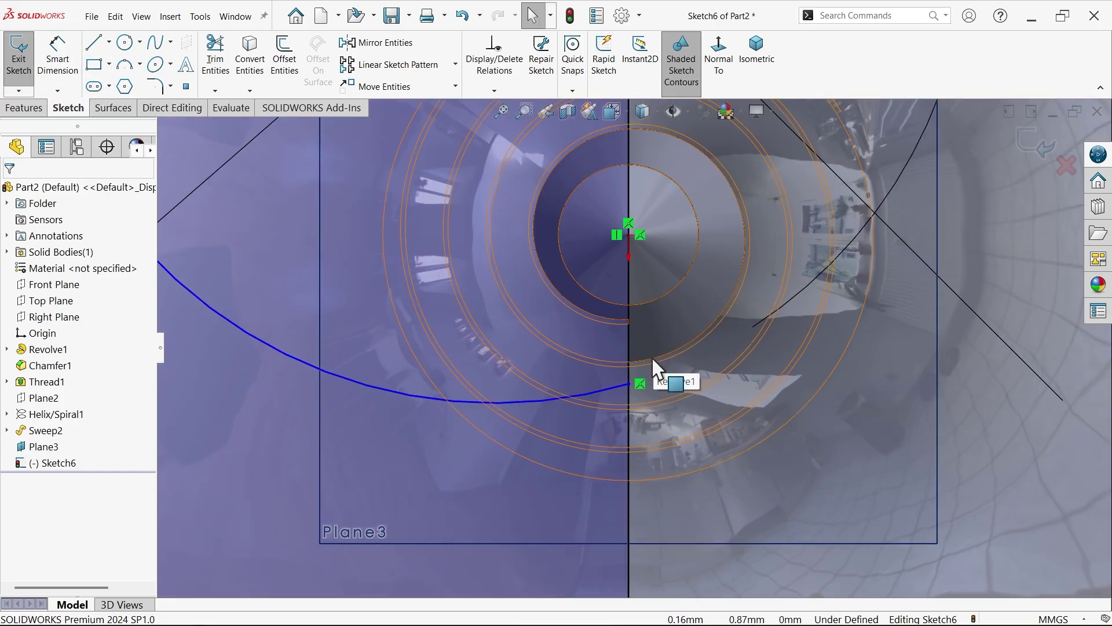
# Step: Power-trim away the centreline segment lying inside the inner circles
pyautogui.click(214, 64)
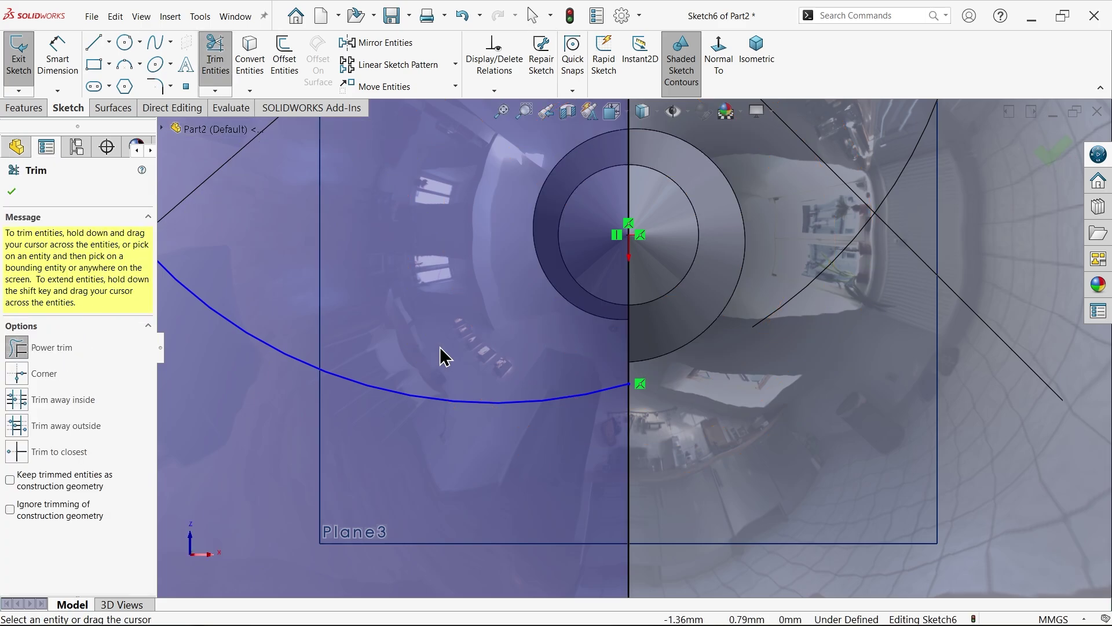
pyautogui.moveTo(681, 329); pyautogui.dragTo(607, 330)
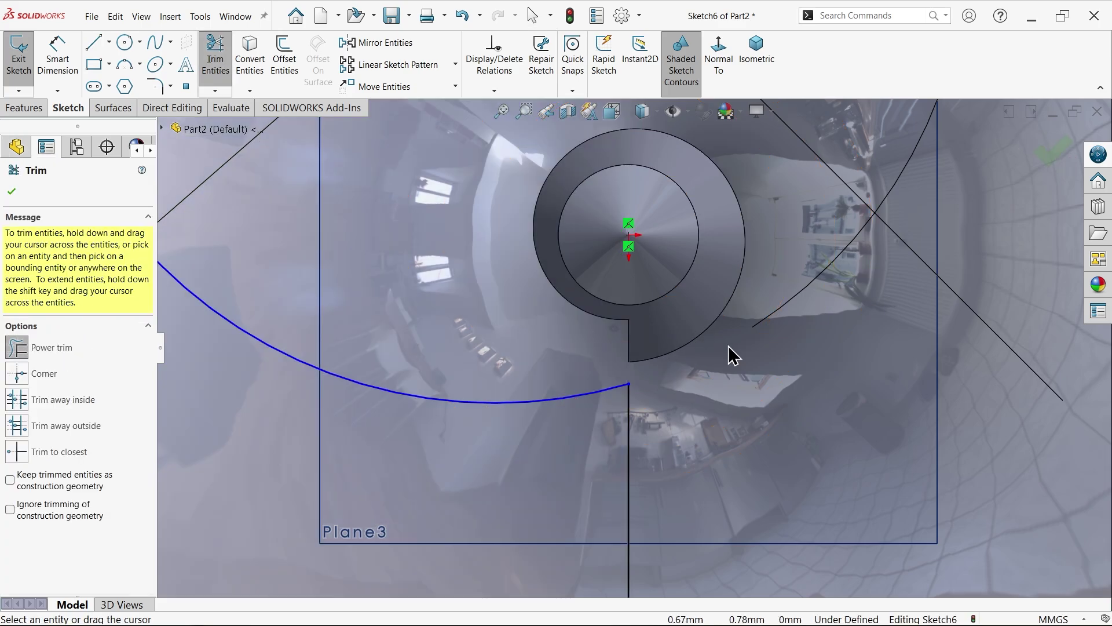
pyautogui.scroll(8, 729, 355)
pyautogui.scroll(-3, 653, 209)
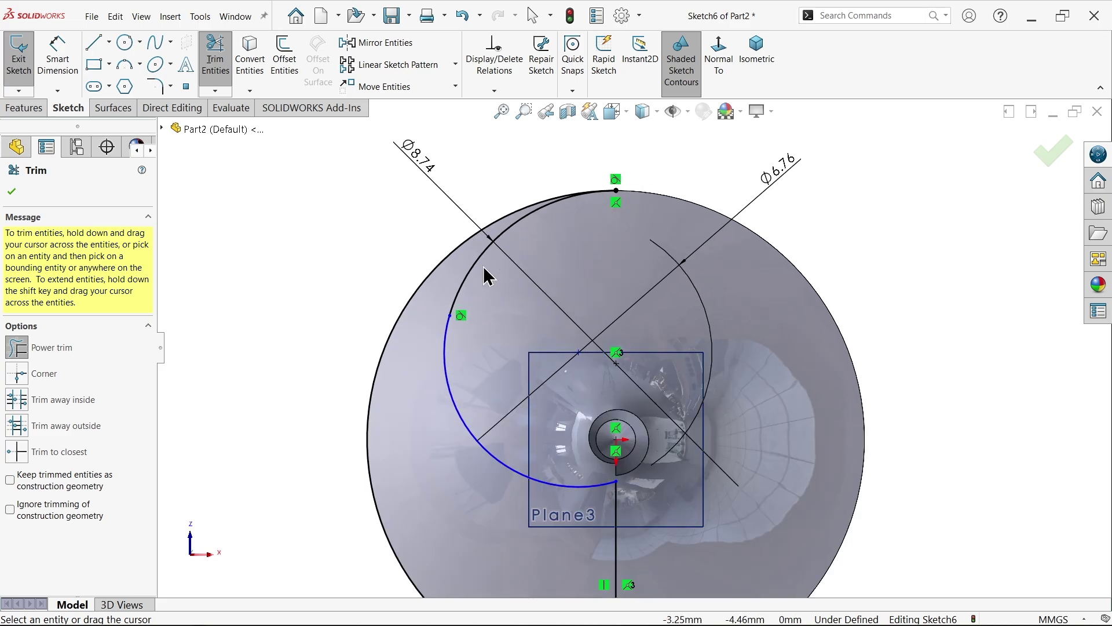
pyautogui.press('f')
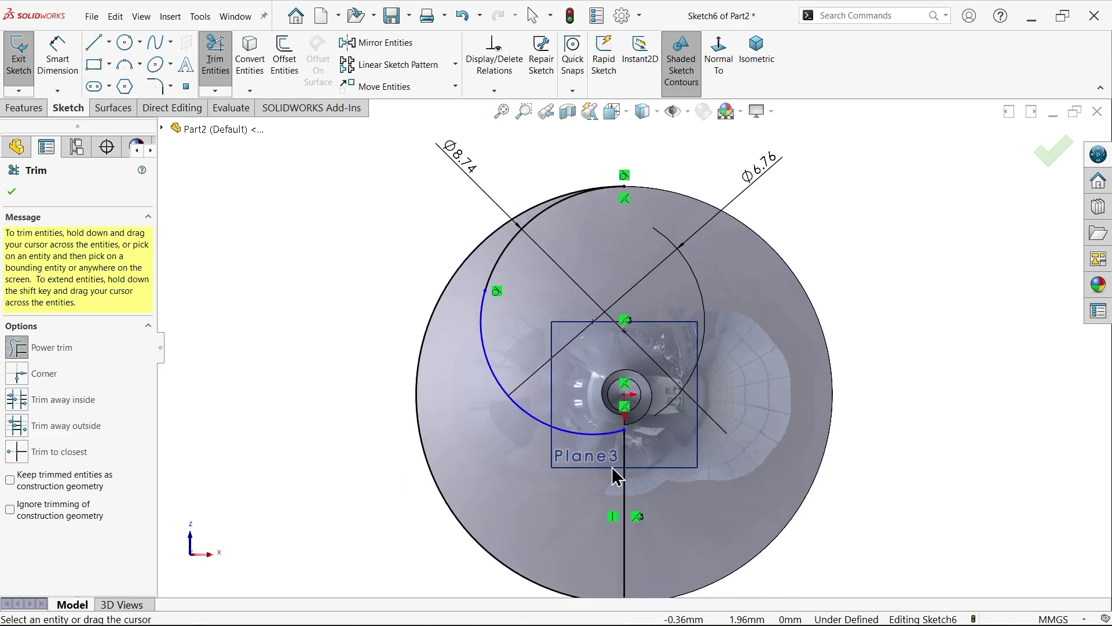
pyautogui.scroll(-3, 461, 301)
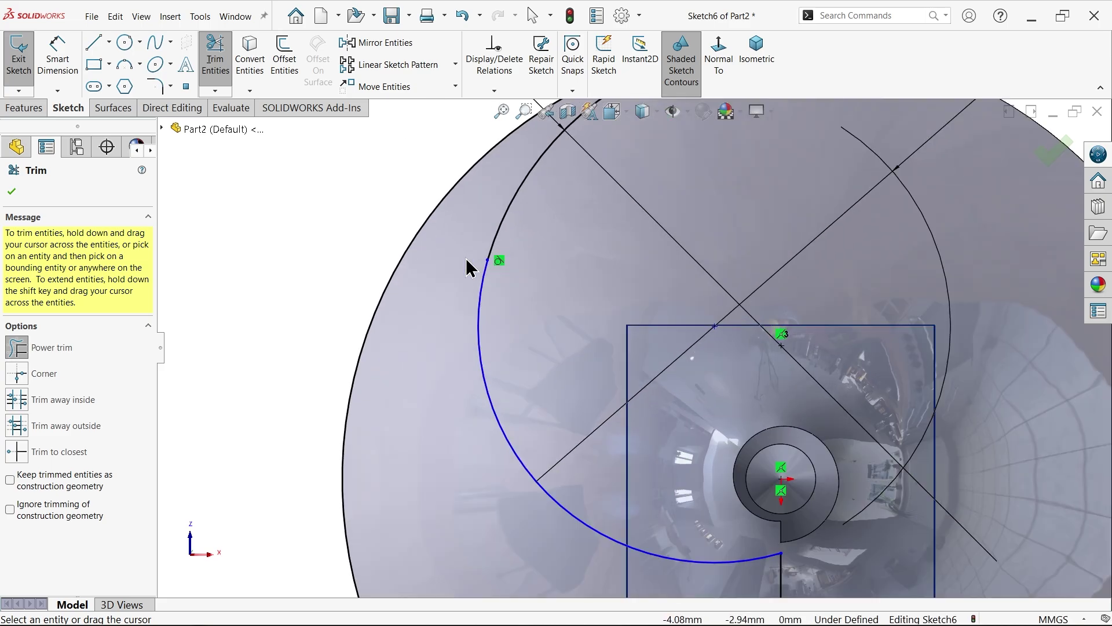
pyautogui.scroll(3, 494, 282)
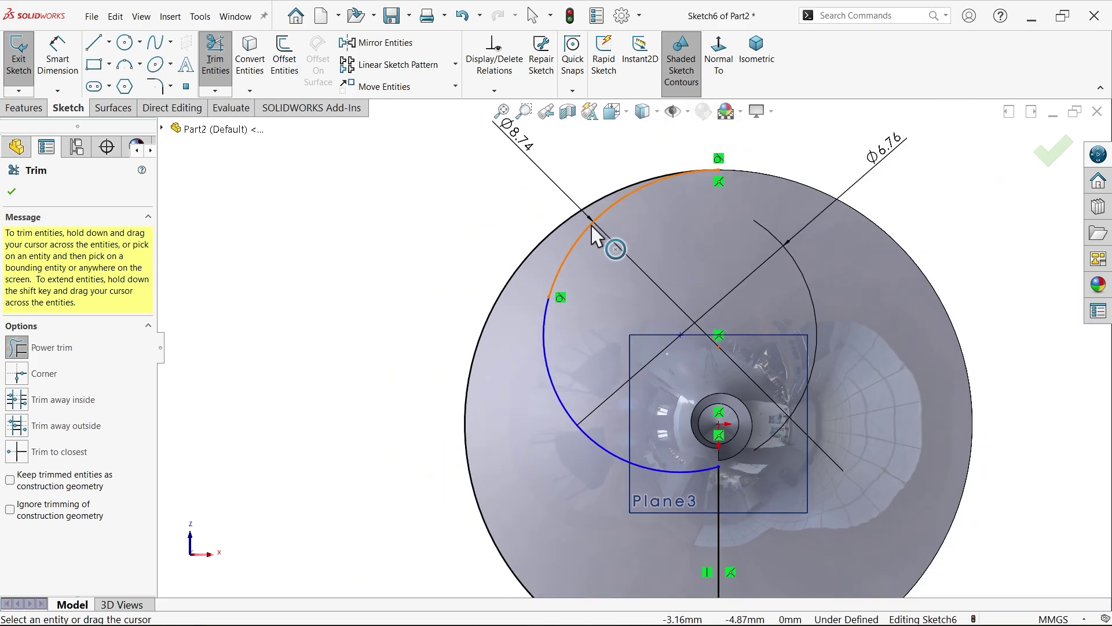
pyautogui.scroll(-2, 718, 486)
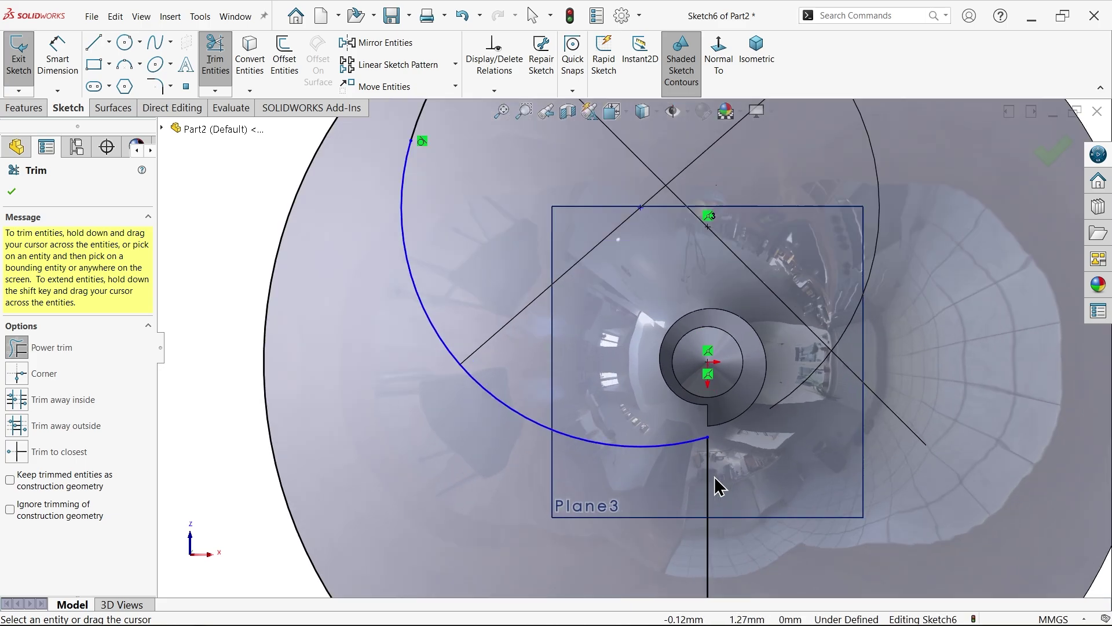
pyautogui.scroll(4, 695, 467)
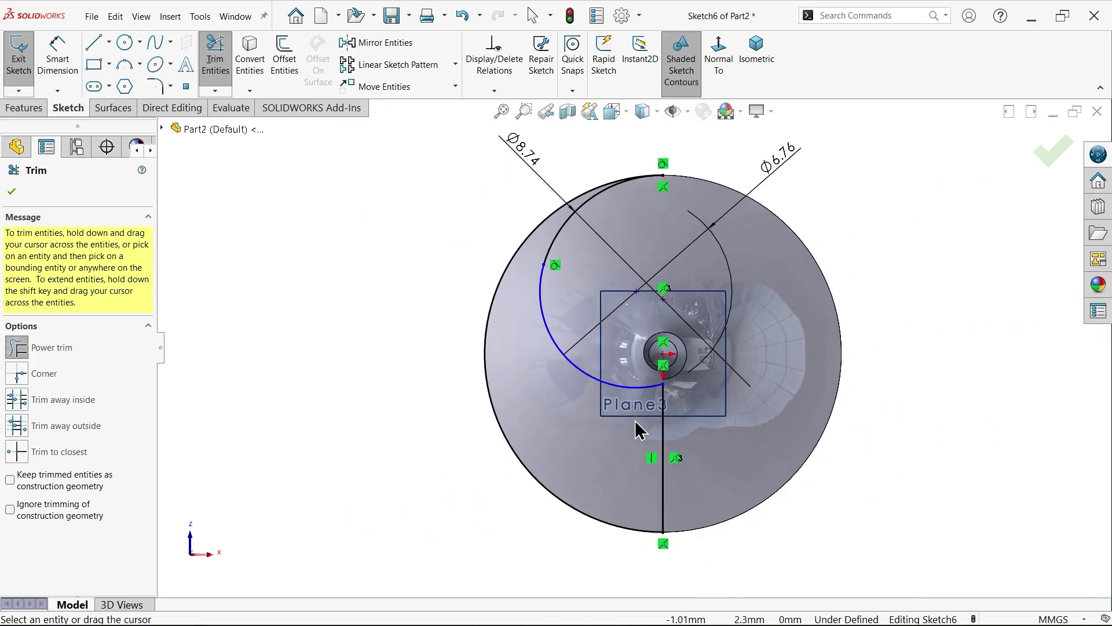
pyautogui.scroll(-1, 662, 377)
pyautogui.scroll(-2, 662, 377)
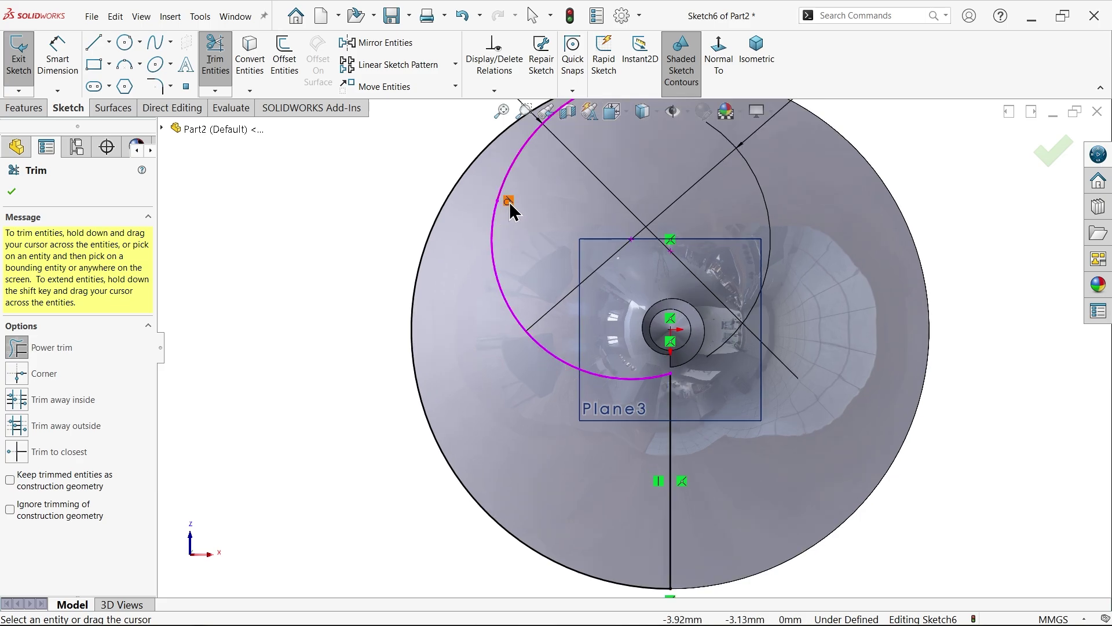
pyautogui.click(12, 192)
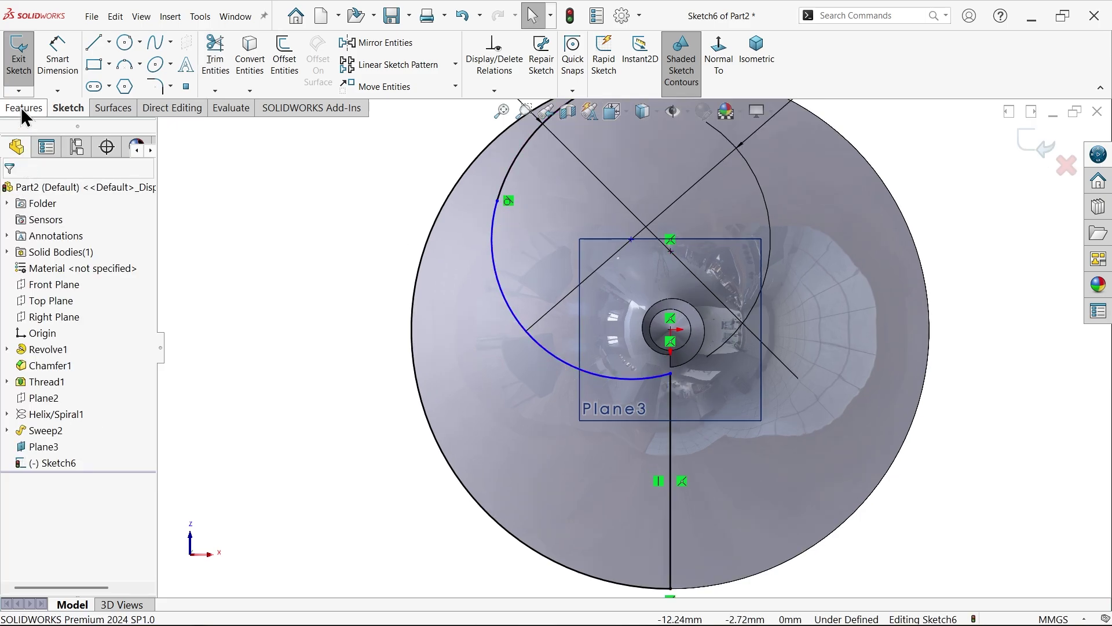
# Step: Start an extruded cut from Sketch6's closed region, reversed into the auger
pyautogui.click(23, 109)
pyautogui.click(223, 58)
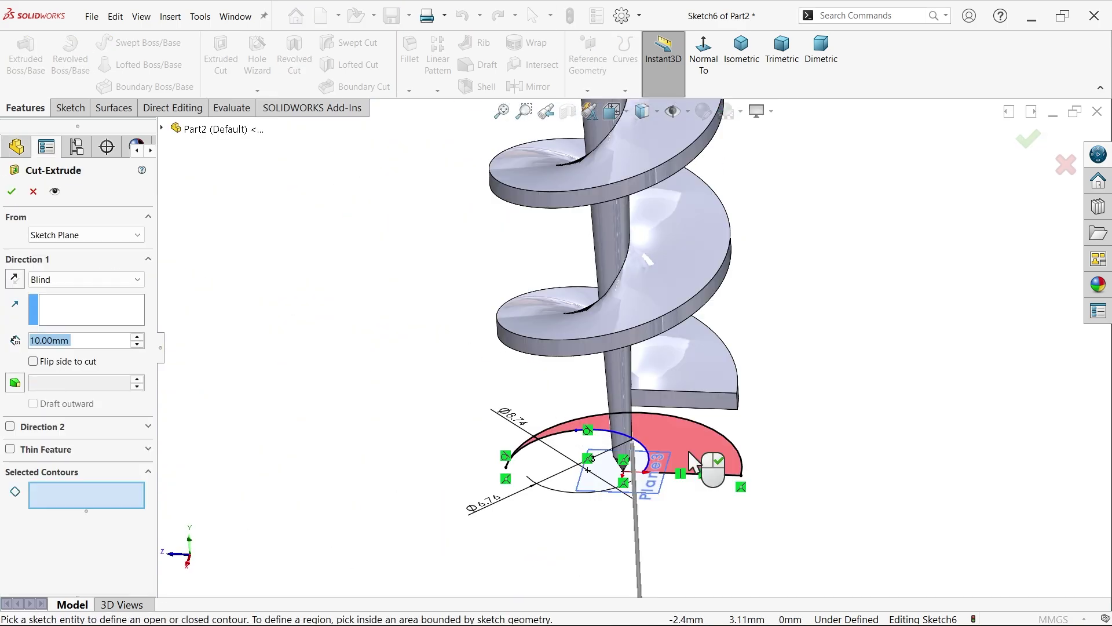
pyautogui.click(689, 454)
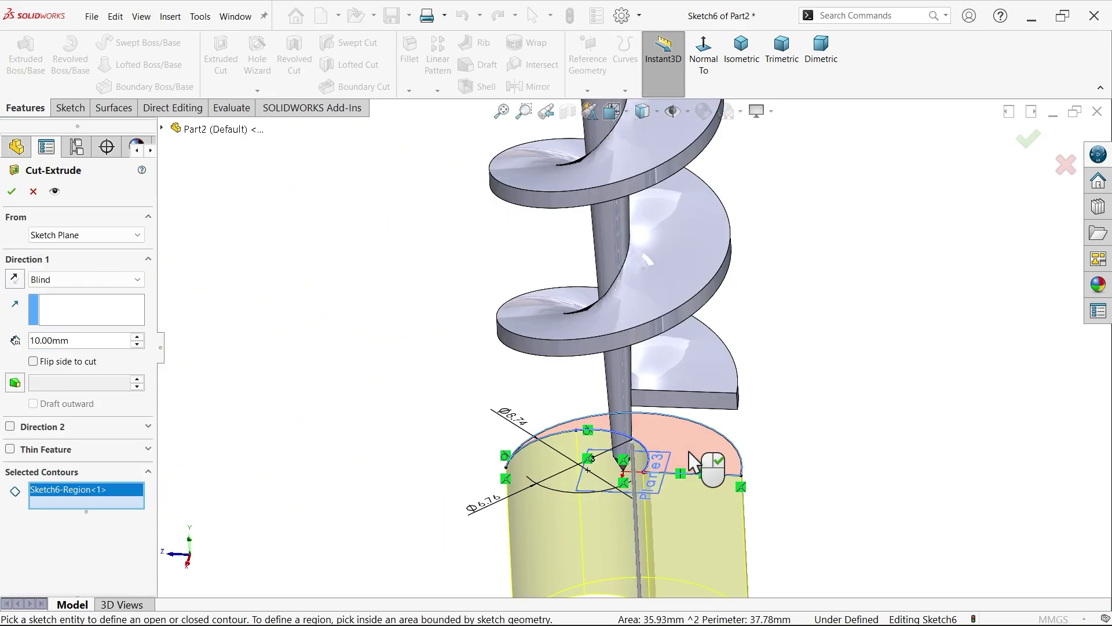
pyautogui.click(20, 284)
# Step: Set the Blind cut depth to 12 mm and confirm the cut at the tip
pyautogui.moveTo(378, 373); pyautogui.dragTo(459, 450, button='middle')
pyautogui.scroll(3, 467, 462)
pyautogui.scroll(-2, 566, 268)
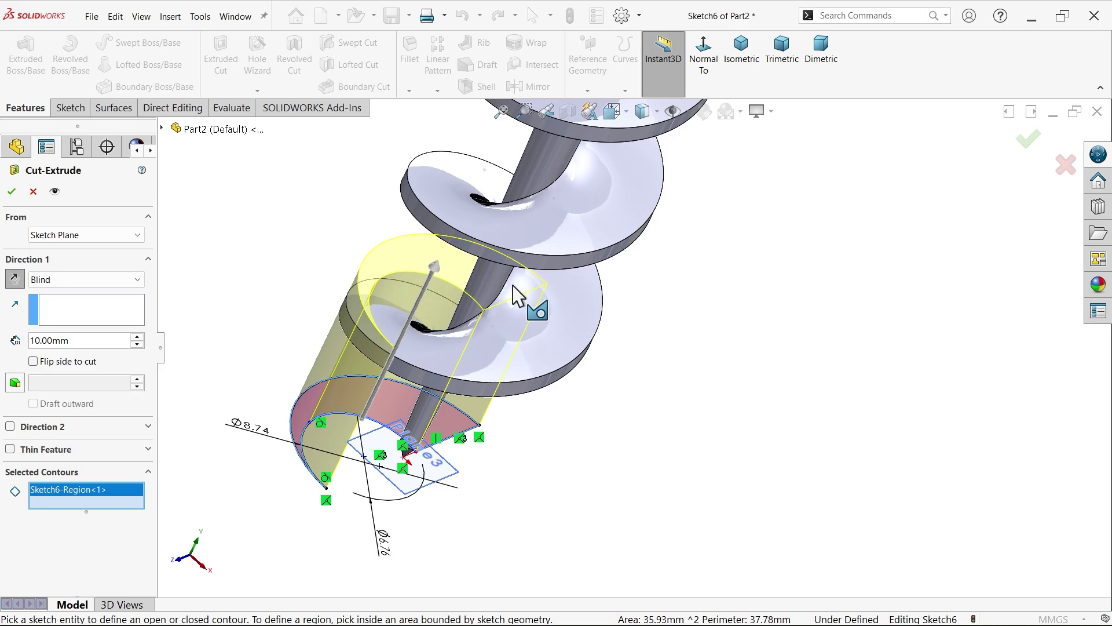
pyautogui.scroll(2, 733, 364)
pyautogui.moveTo(731, 356); pyautogui.dragTo(734, 243, button='middle')
pyautogui.scroll(-3, 565, 313)
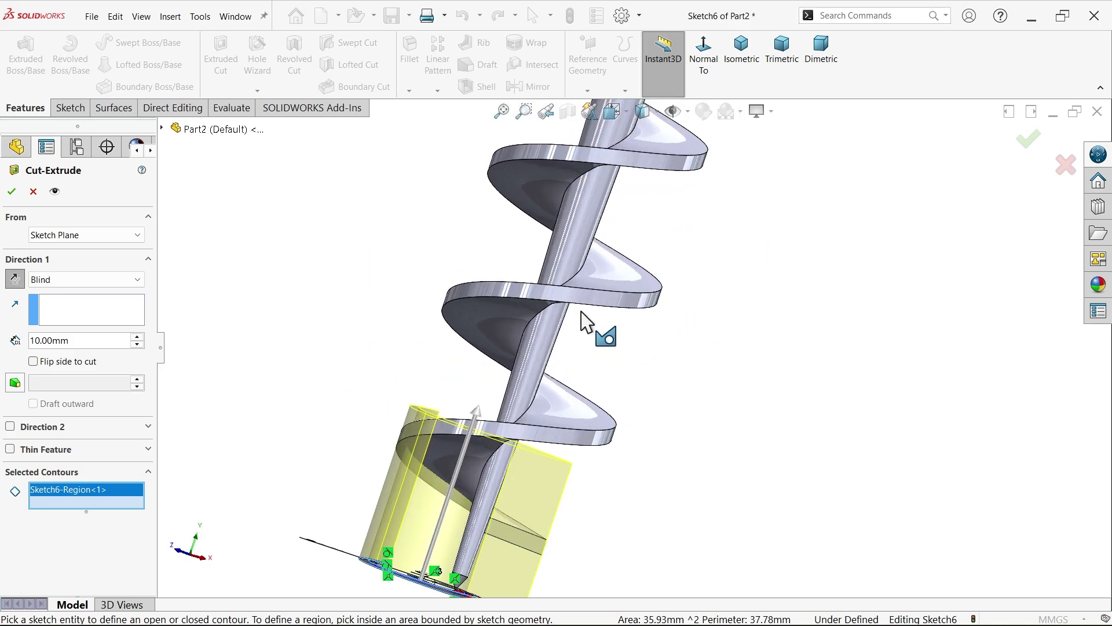
pyautogui.moveTo(476, 411); pyautogui.dragTo(510, 388)
pyautogui.moveTo(663, 382); pyautogui.dragTo(541, 313, button='middle')
pyautogui.scroll(-4, 638, 426)
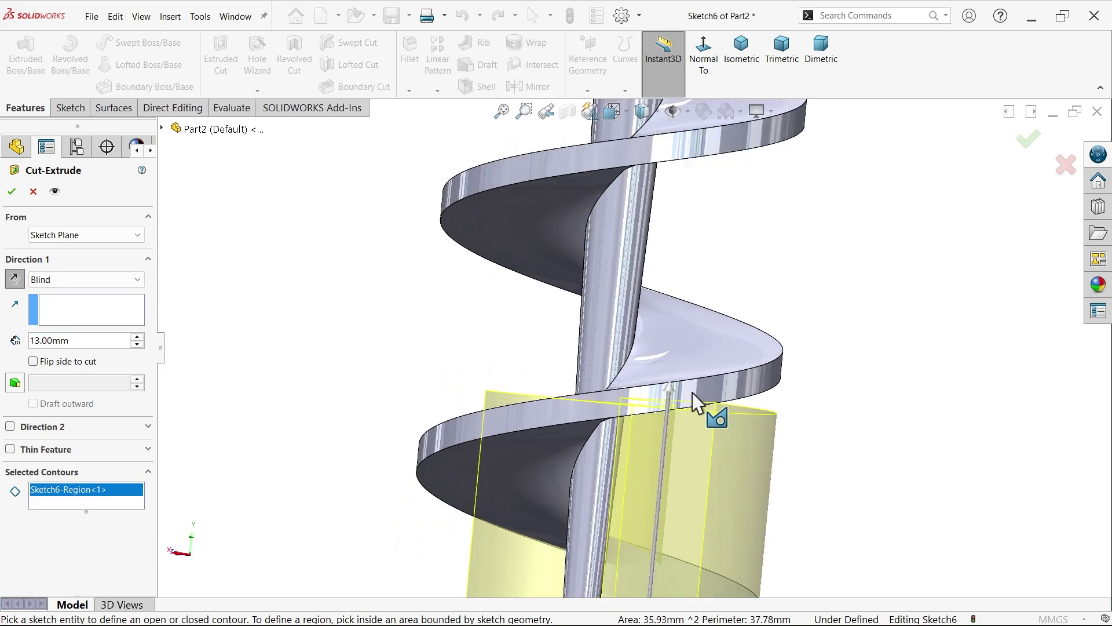
pyautogui.moveTo(670, 398); pyautogui.dragTo(665, 471)
pyautogui.click(8, 195)
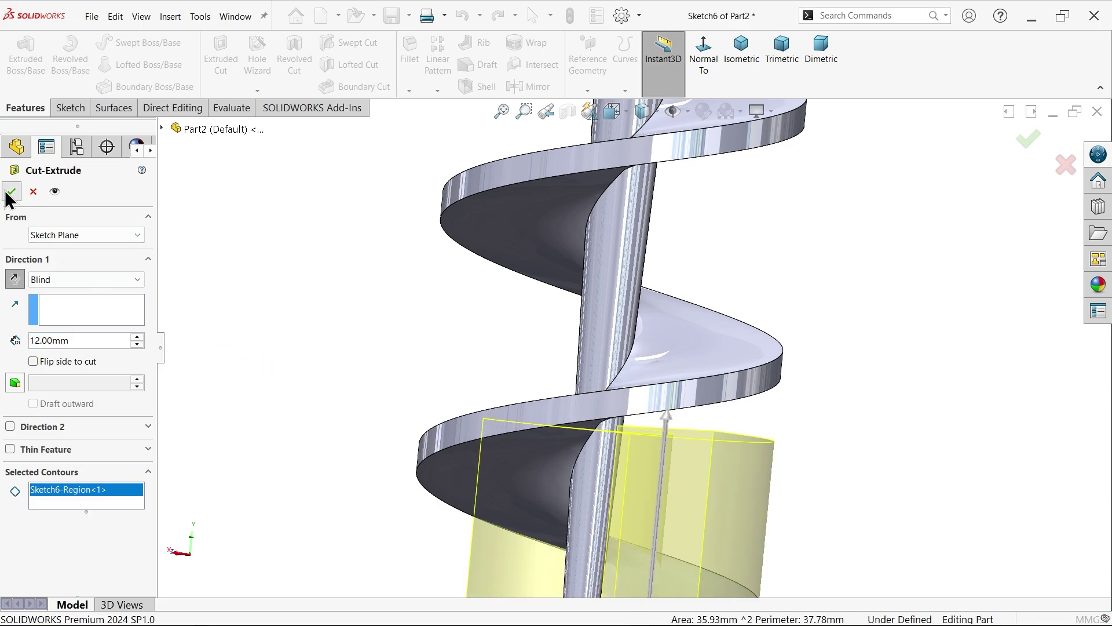
# Step: Hide Plane3 at the tip of the auger
pyautogui.press('f')
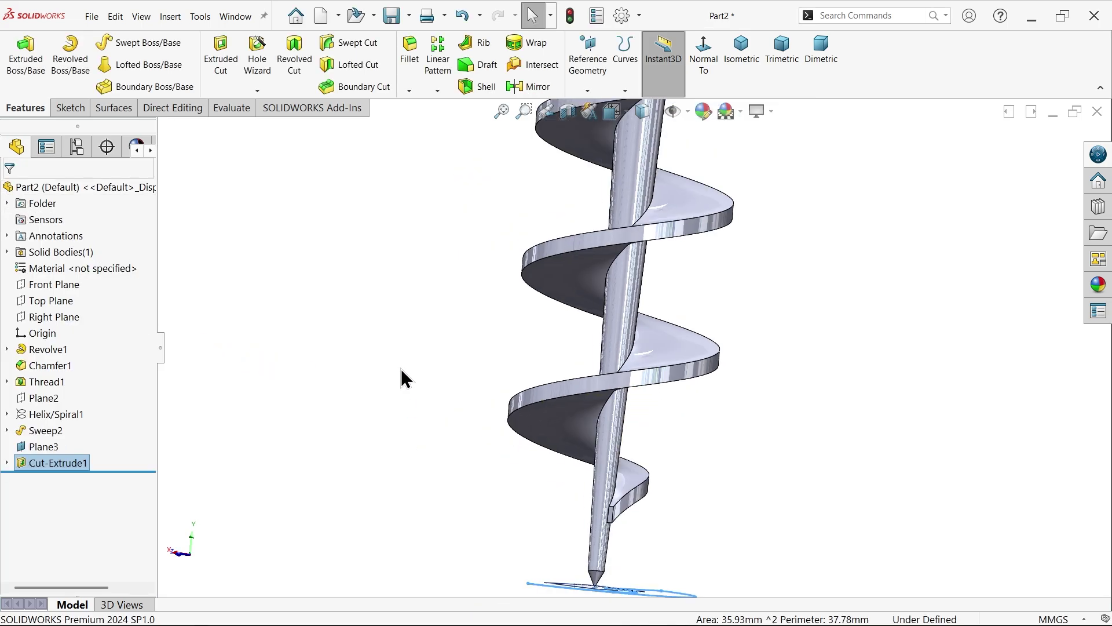
pyautogui.moveTo(400, 368); pyautogui.dragTo(658, 303, button='middle')
pyautogui.click(658, 303)
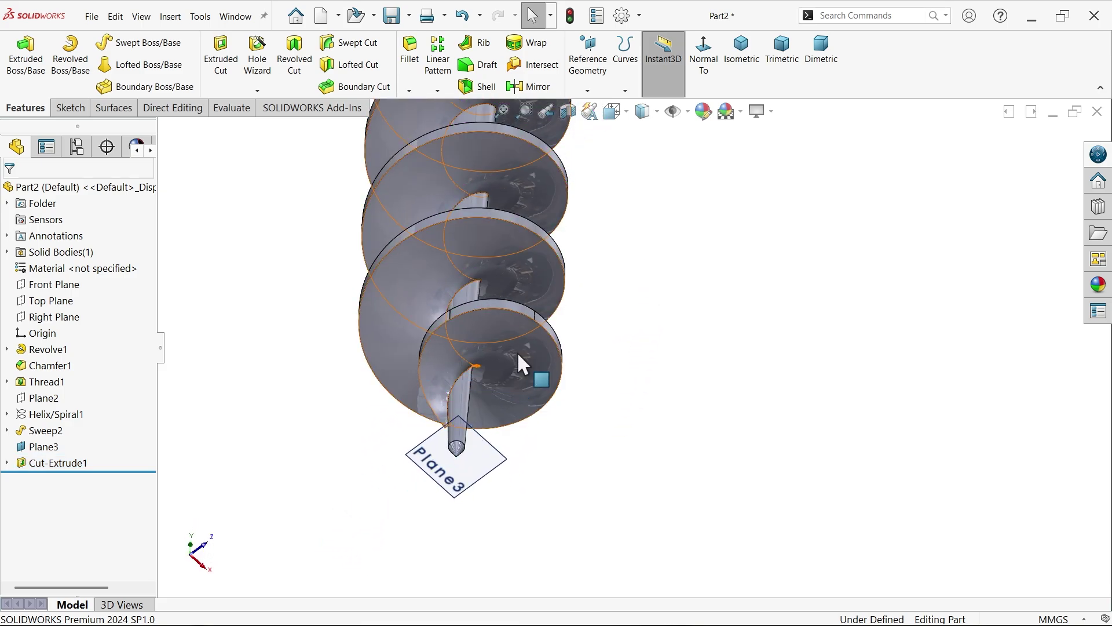
pyautogui.click(470, 497)
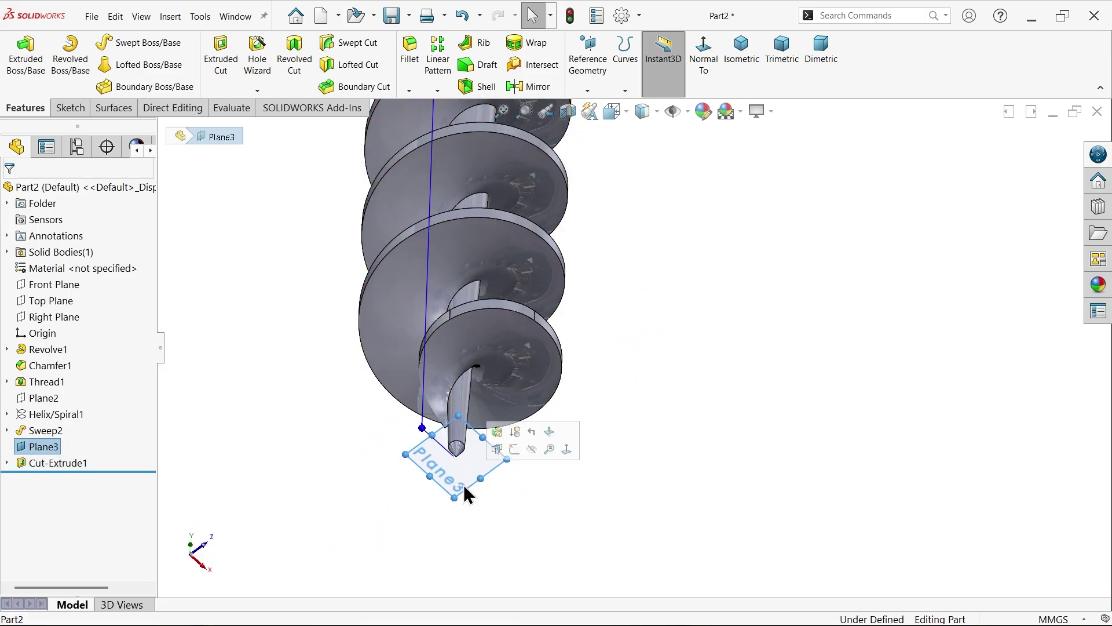
pyautogui.click(532, 450)
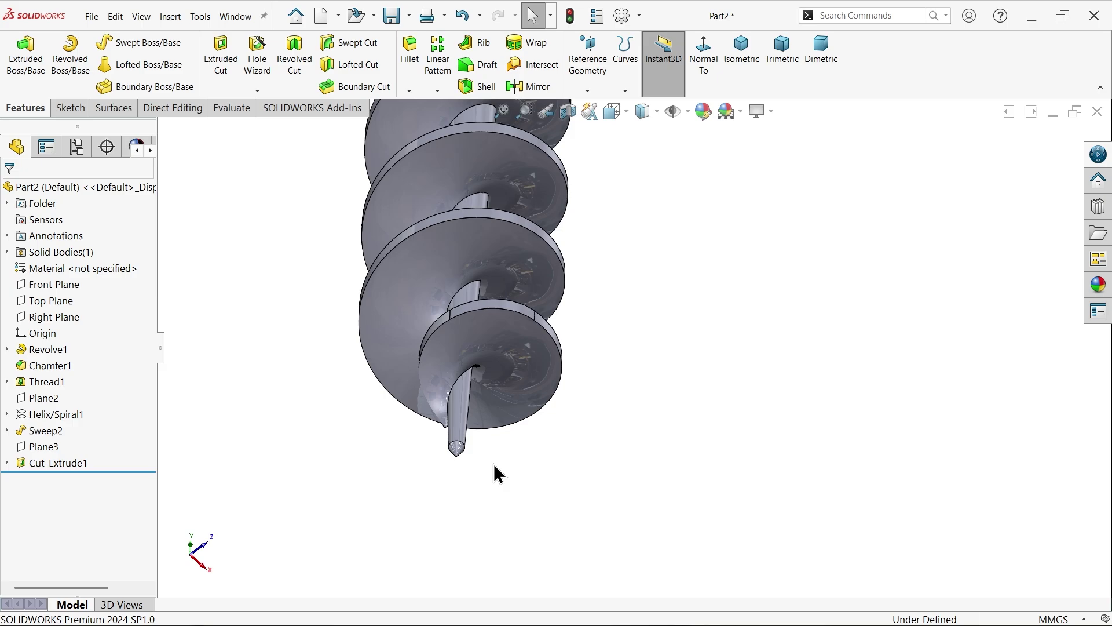
# Step: View the tip normal to Plane3, then show the part in isometric view
pyautogui.click(42, 447)
pyautogui.click(716, 74)
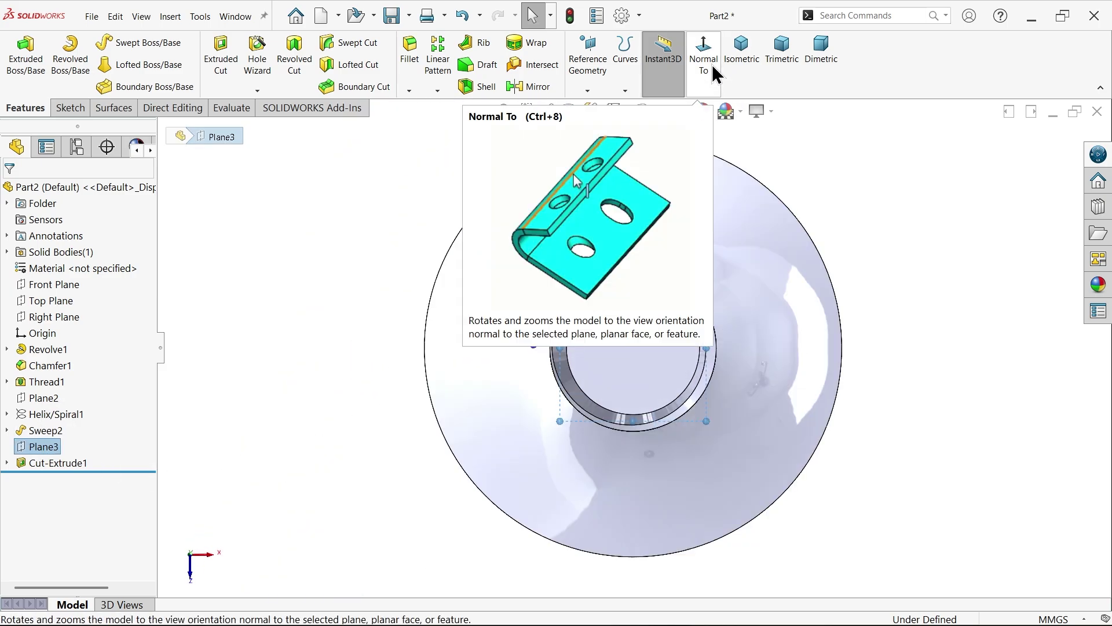
pyautogui.click(286, 320)
pyautogui.scroll(-3, 539, 377)
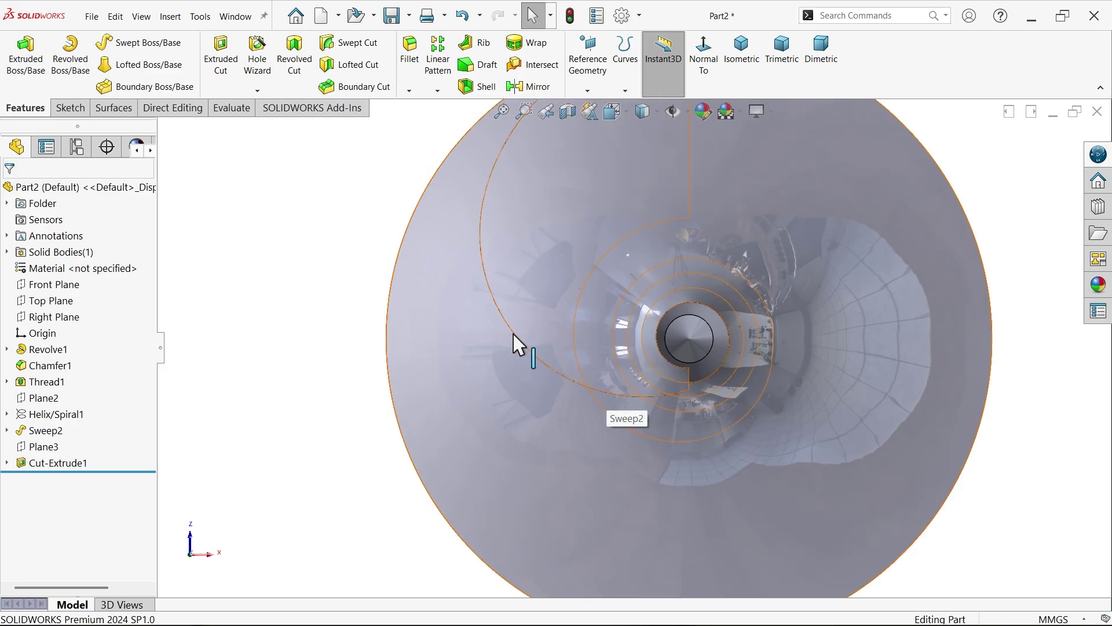
pyautogui.click(743, 51)
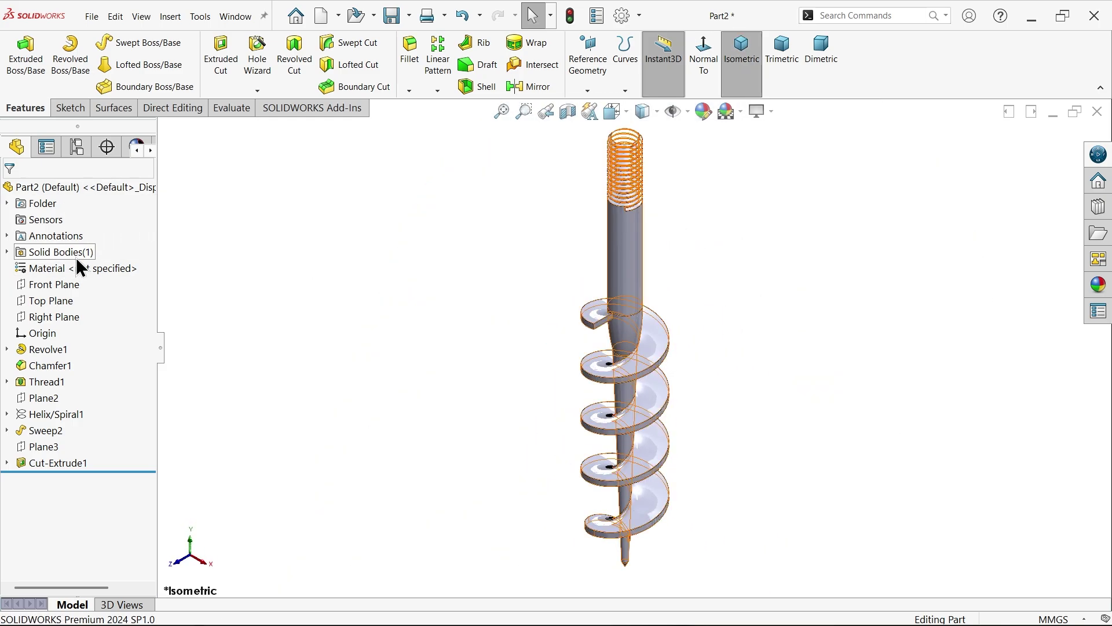
# Step: Assign Alloy Steel (SS) as the part's material
pyautogui.rightClick(96, 269)
pyautogui.click(137, 277)
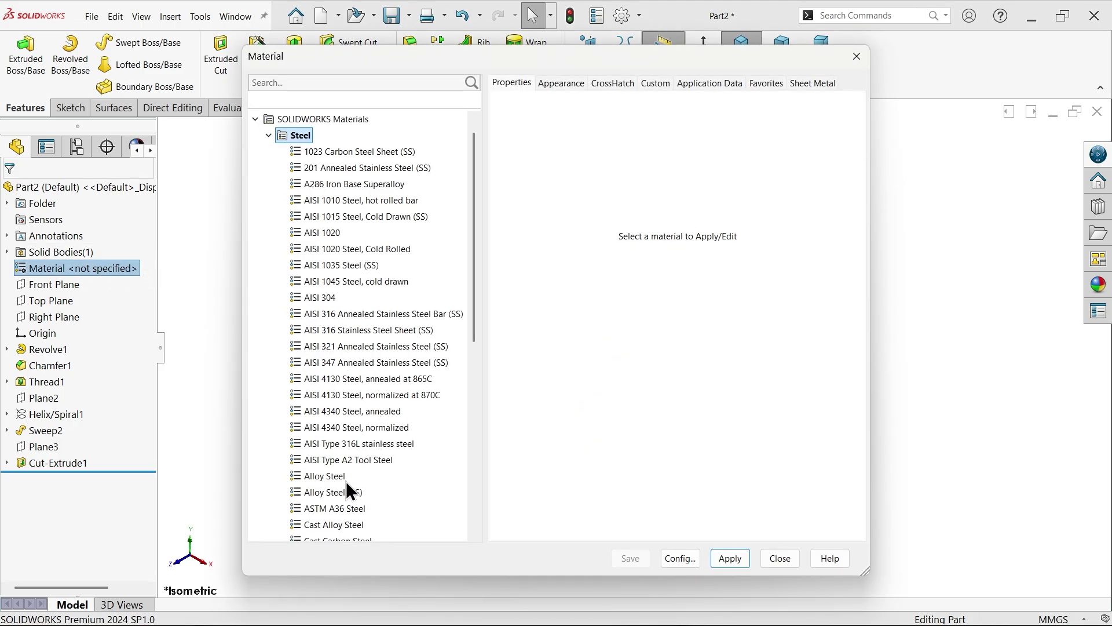
pyautogui.click(339, 492)
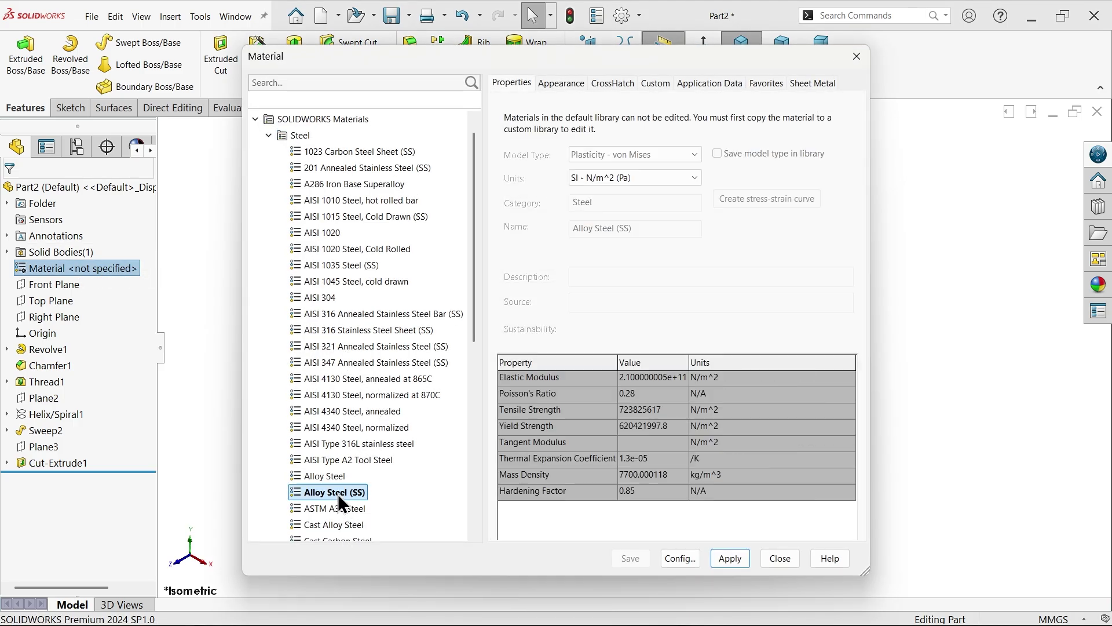
pyautogui.click(727, 560)
pyautogui.click(779, 559)
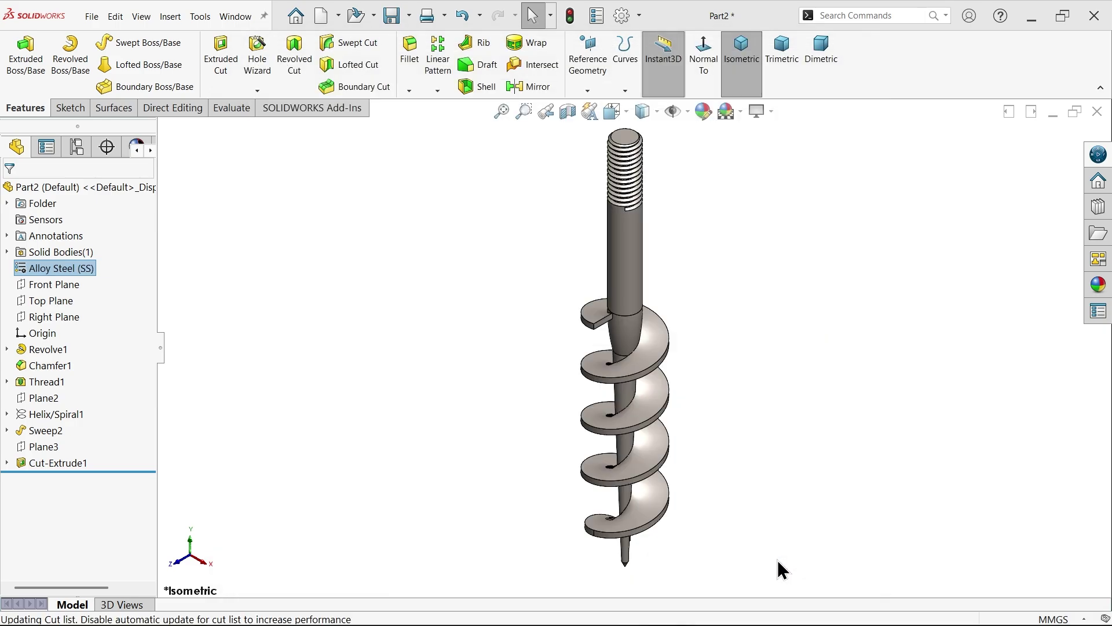
# Step: Toggle Shadows and RealView Graphics in the view display settings
pyautogui.click(757, 110)
pyautogui.click(782, 145)
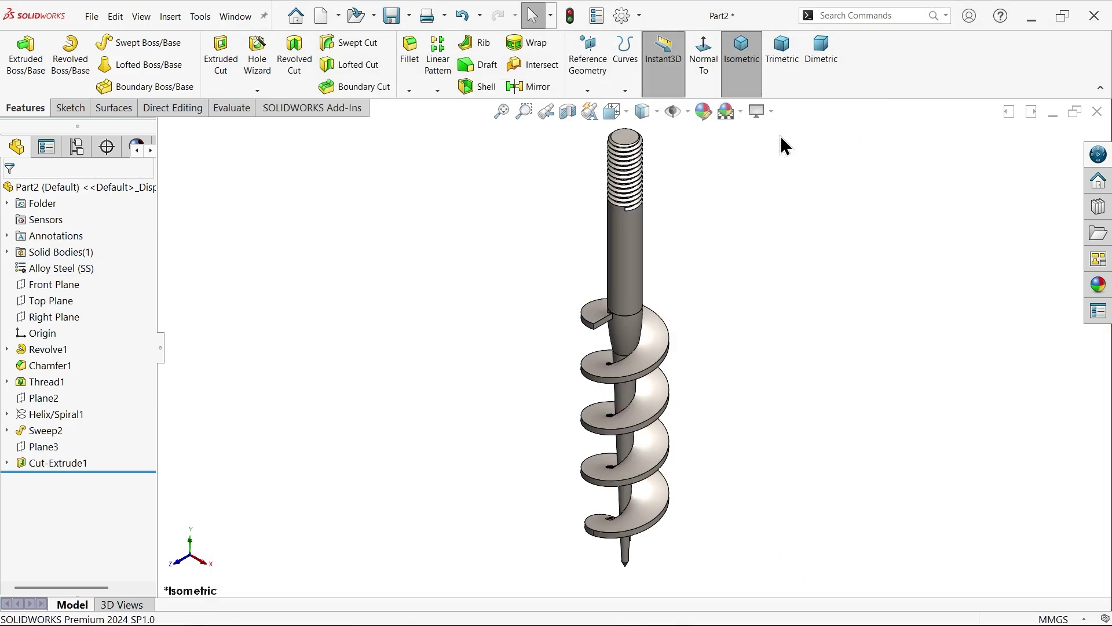
pyautogui.click(772, 115)
pyautogui.click(777, 132)
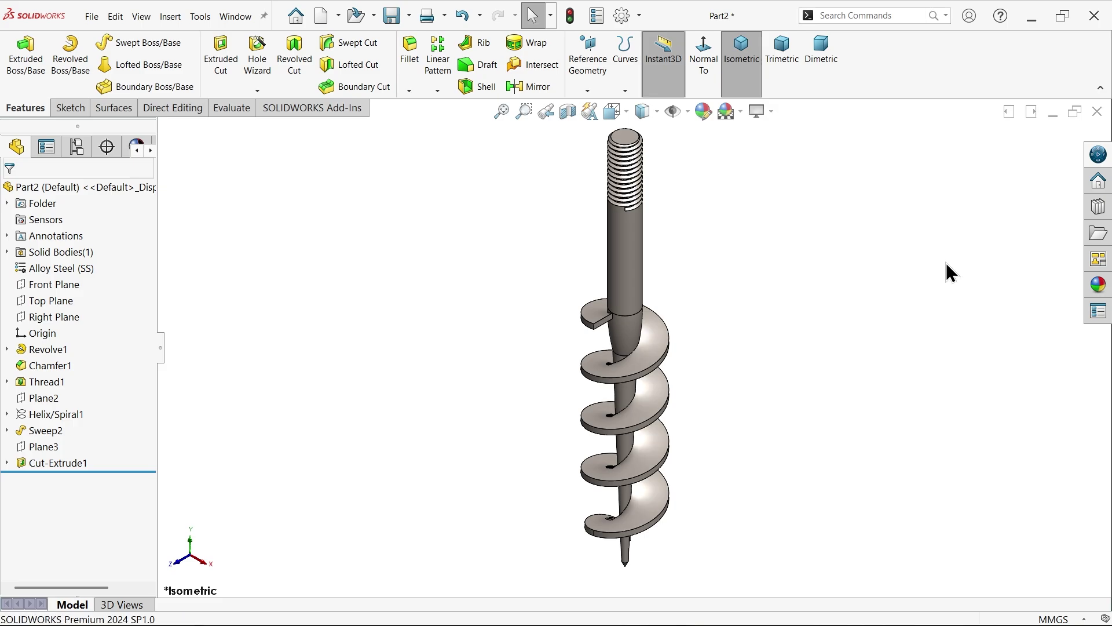
# Step: Apply the polished steel appearance from the Appearances library to the corkscrew
pyautogui.click(1098, 284)
pyautogui.doubleClick(957, 347)
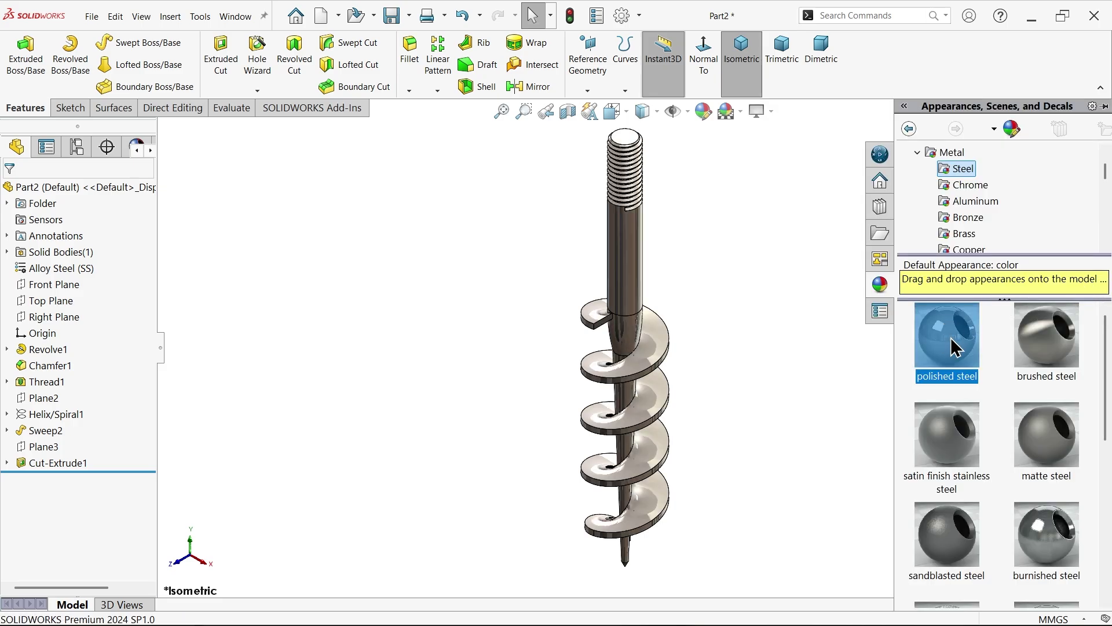
pyautogui.moveTo(720, 343); pyautogui.dragTo(660, 365, button='middle')
pyautogui.scroll(-5, 660, 365)
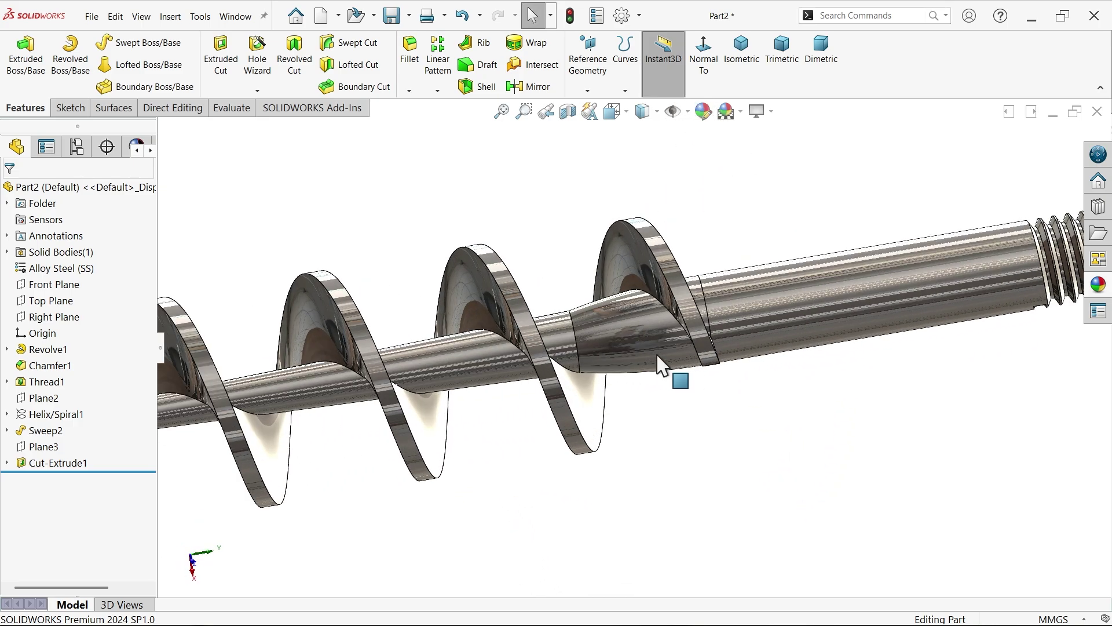
# Step: Start a 1 mm fillet and select the first helical flight edge
pyautogui.click(408, 63)
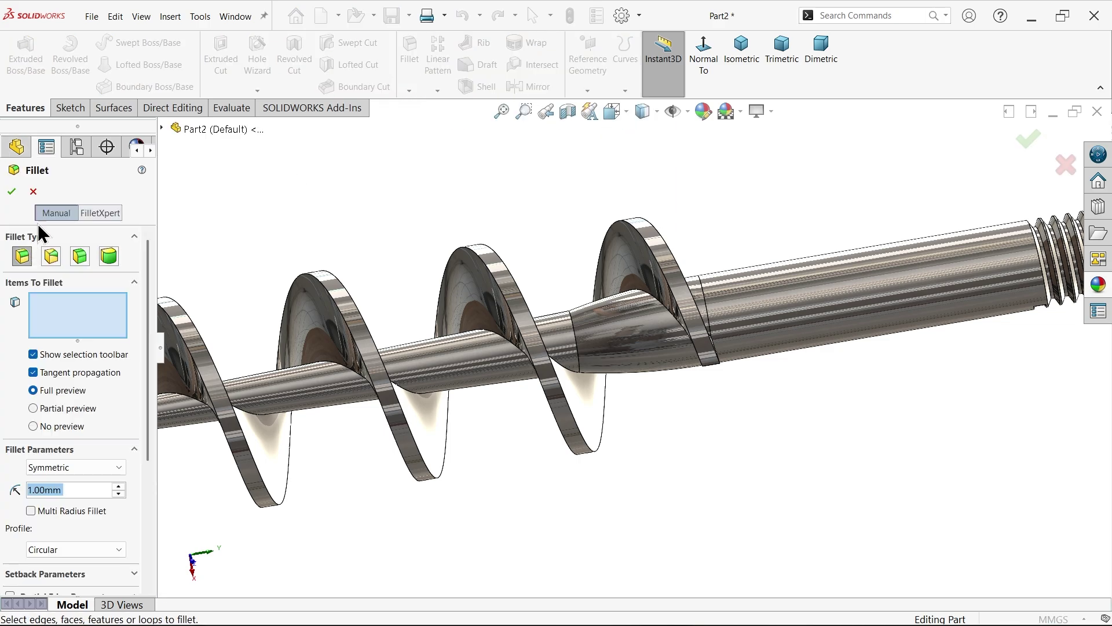
pyautogui.scroll(-4, 618, 345)
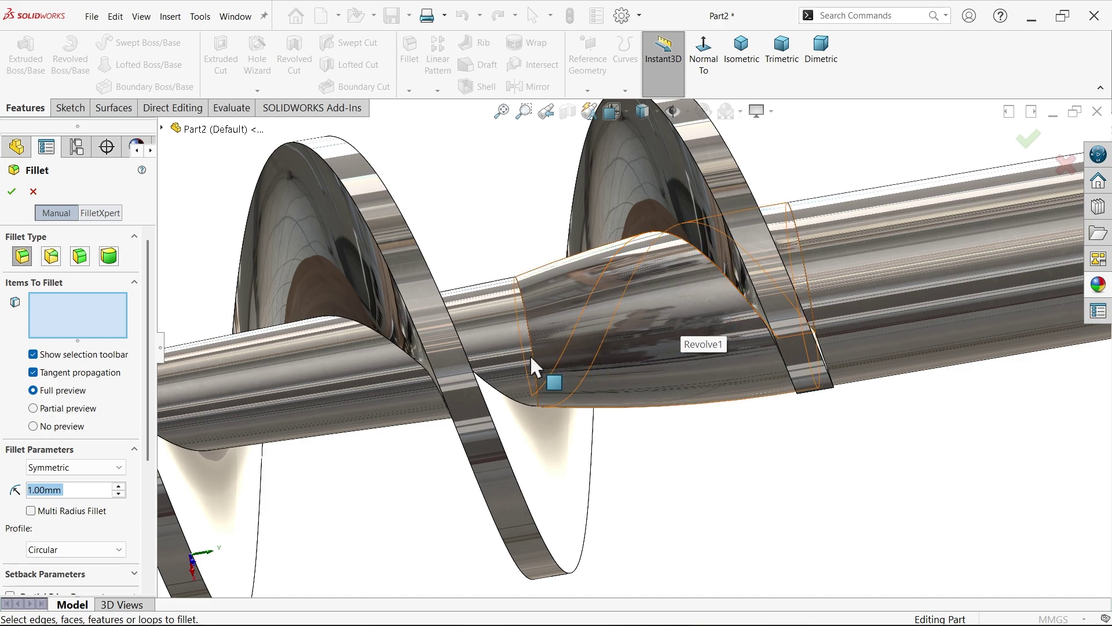
pyautogui.click(405, 350)
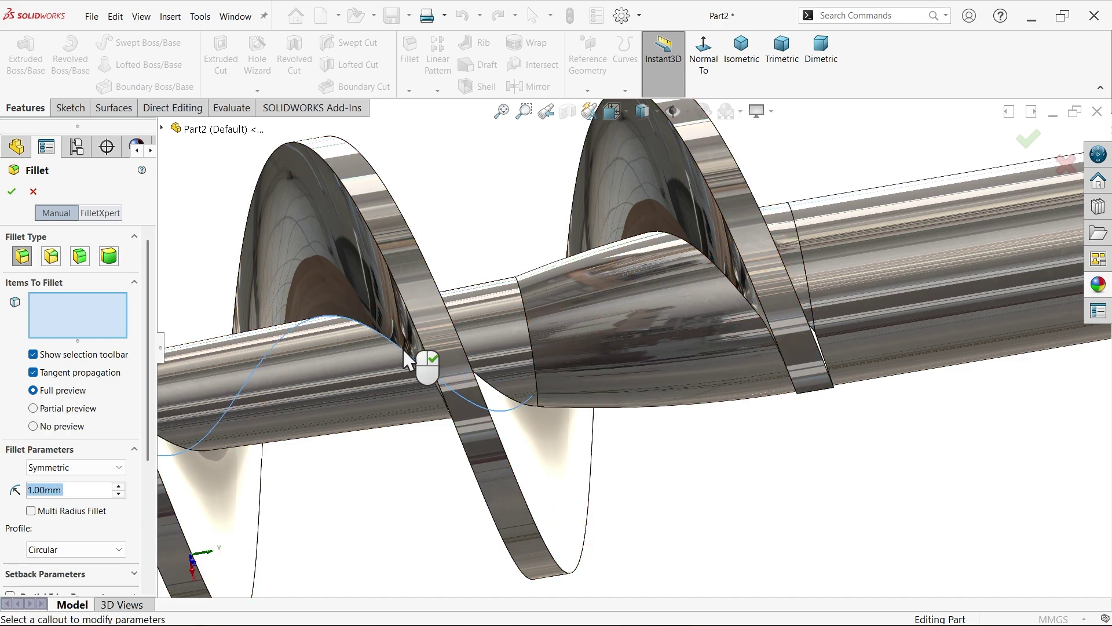
pyautogui.scroll(2, 515, 426)
pyautogui.scroll(1, 442, 447)
pyautogui.scroll(-3, 389, 415)
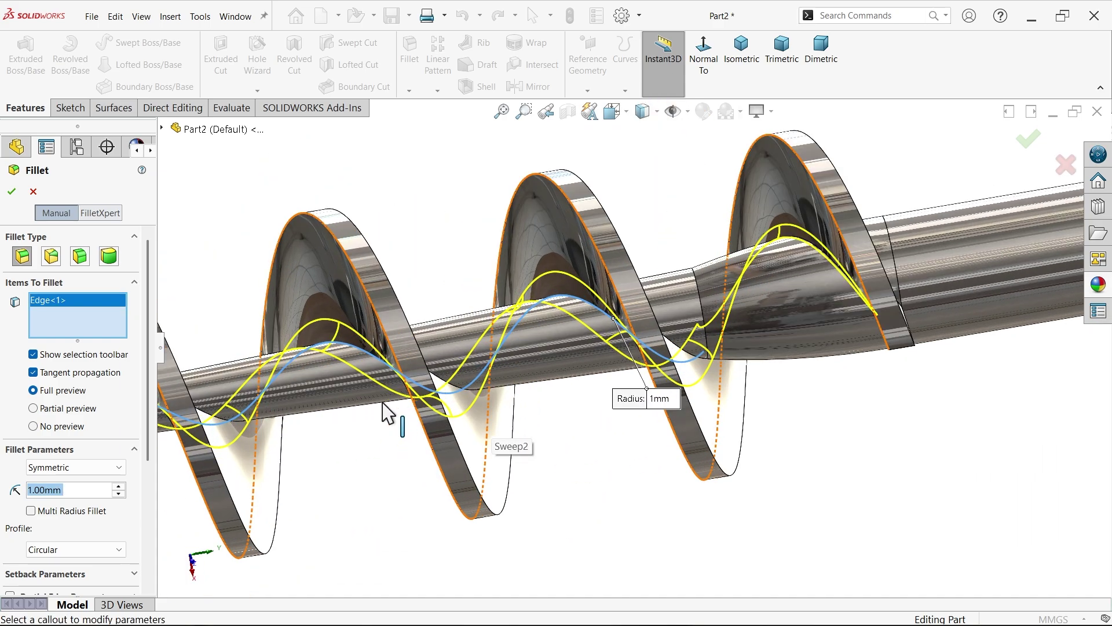
# Step: Add the second helical flight edge and confirm Fillet1
pyautogui.moveTo(367, 404); pyautogui.dragTo(431, 431, button='middle')
pyautogui.moveTo(400, 285); pyautogui.dragTo(394, 374, button='middle')
pyautogui.scroll(-5, 470, 382)
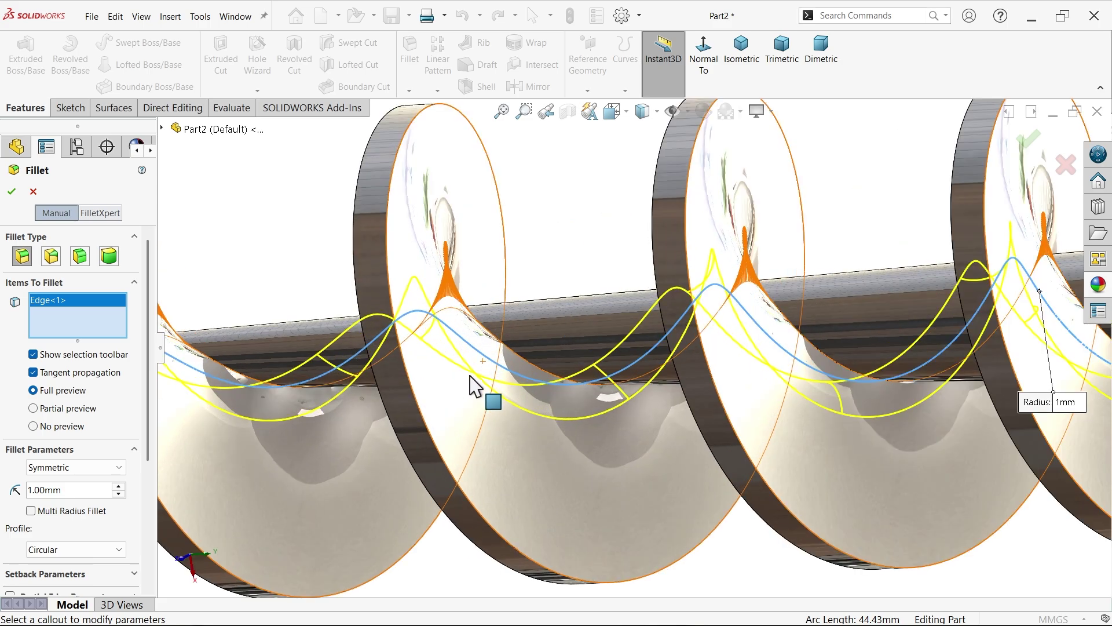
pyautogui.click(511, 350)
pyautogui.scroll(5, 503, 381)
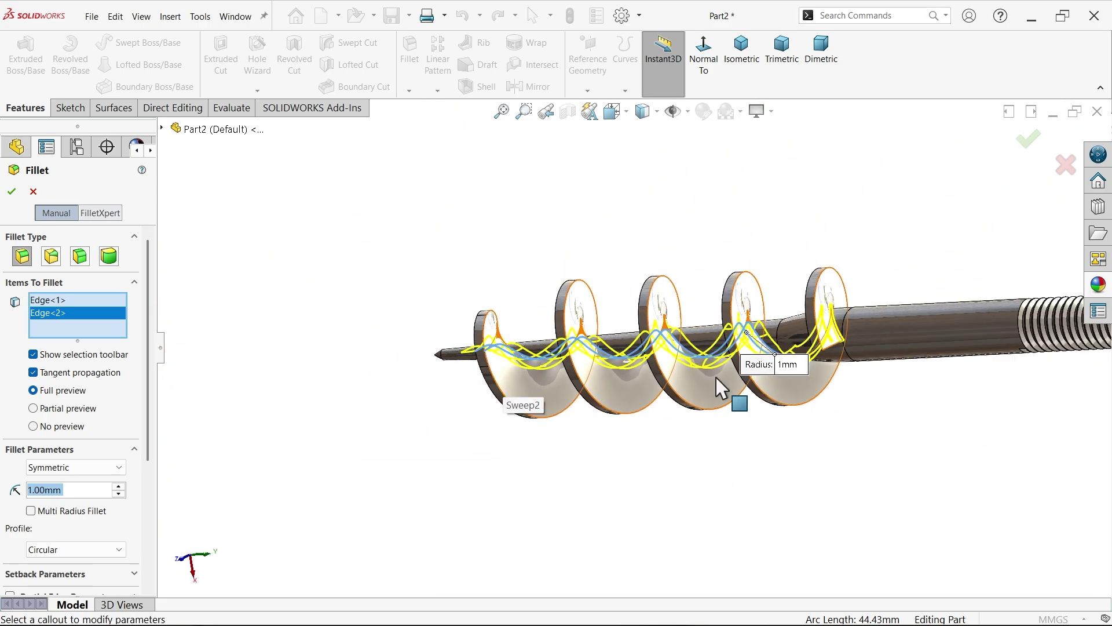
pyautogui.scroll(-3, 748, 347)
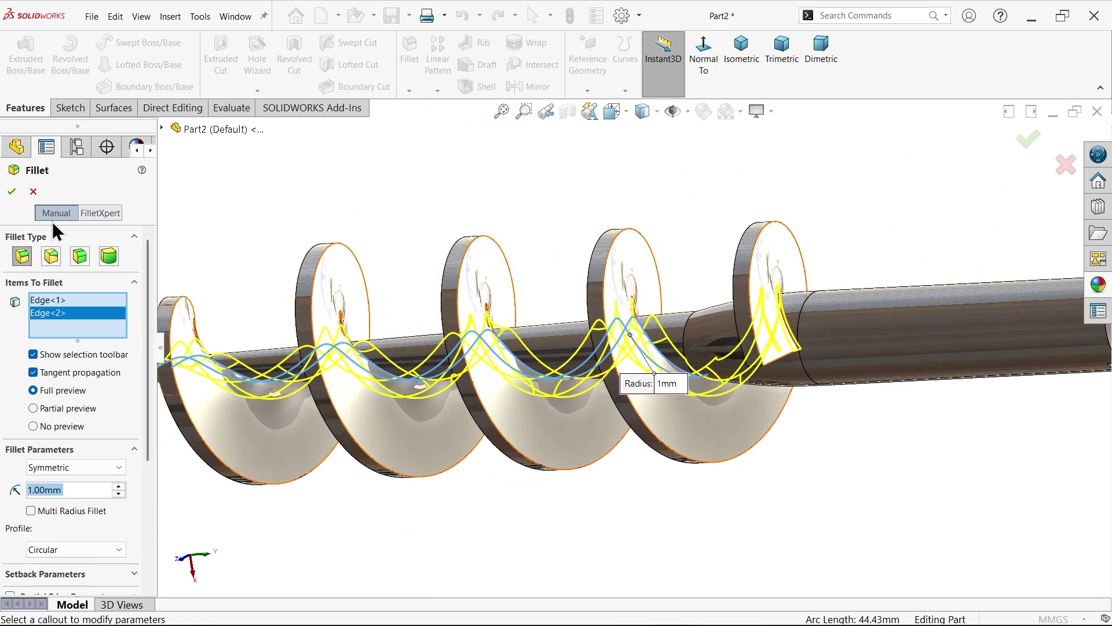
pyautogui.click(12, 193)
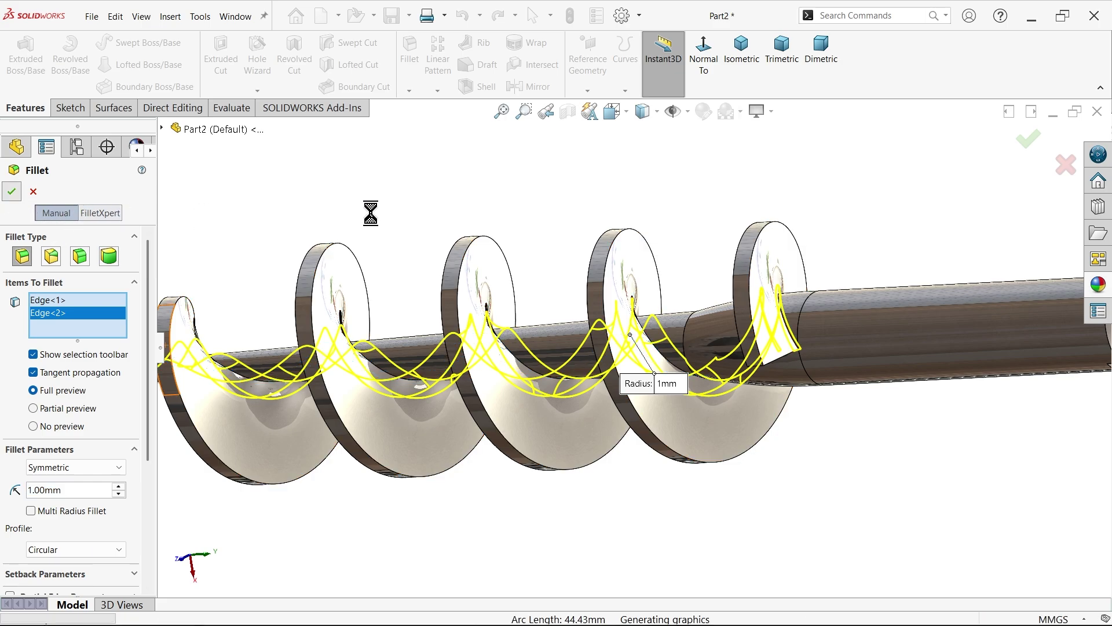
pyautogui.moveTo(437, 312); pyautogui.dragTo(509, 223, button='middle')
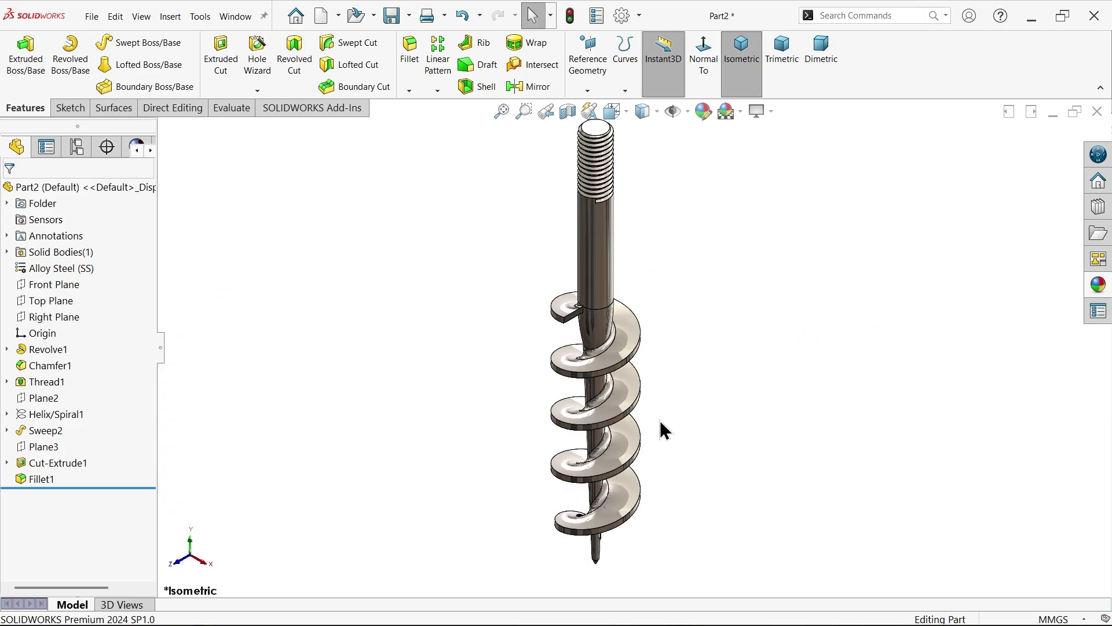